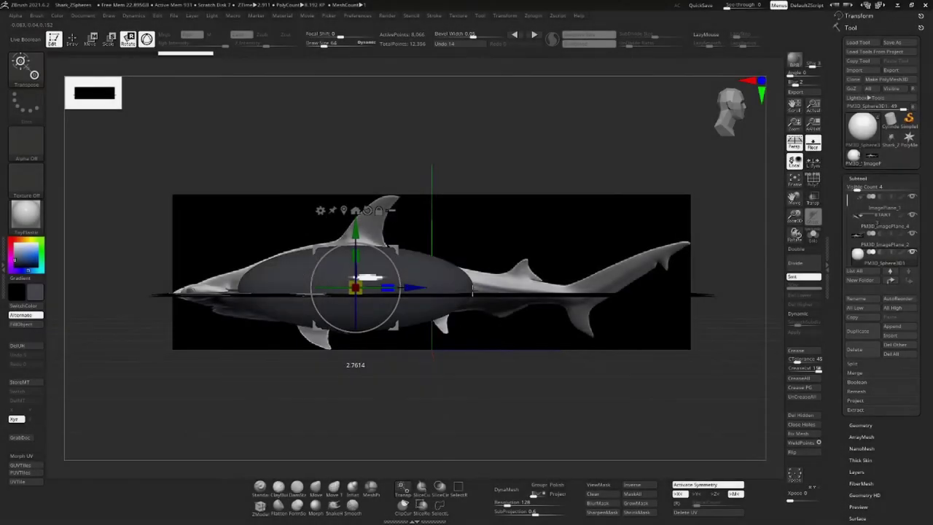
Step: Stretch the shark body along Z, then compare it with the top and side reference images
{"action": "left_click_drag", "start_coordinate": [408, 289], "coordinate": [423, 288]}
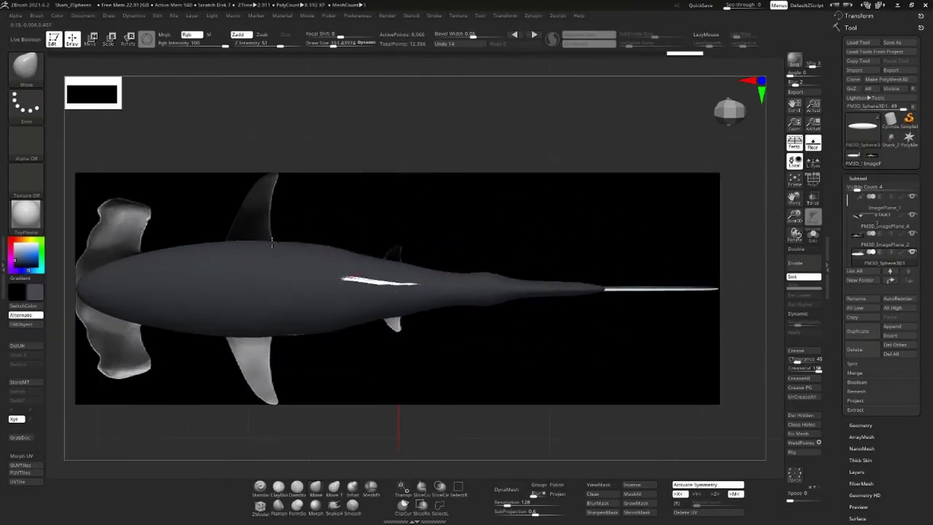
{"action": "scroll", "coordinate": [271, 243], "scroll_direction": "up", "scroll_amount": 2}
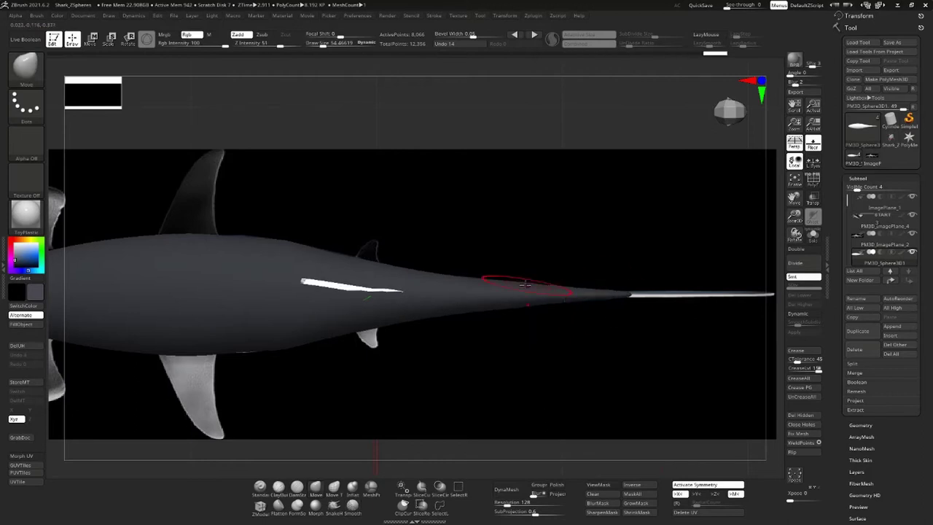
{"action": "mouse_move", "coordinate": [525, 284]}
{"action": "right_mouse_down"}
{"action": "mouse_move", "coordinate": [531, 344]}
{"action": "mouse_move", "coordinate": [479, 208]}
{"action": "right_mouse_up"}
{"action": "right_click_drag", "start_coordinate": [292, 302], "coordinate": [441, 275]}
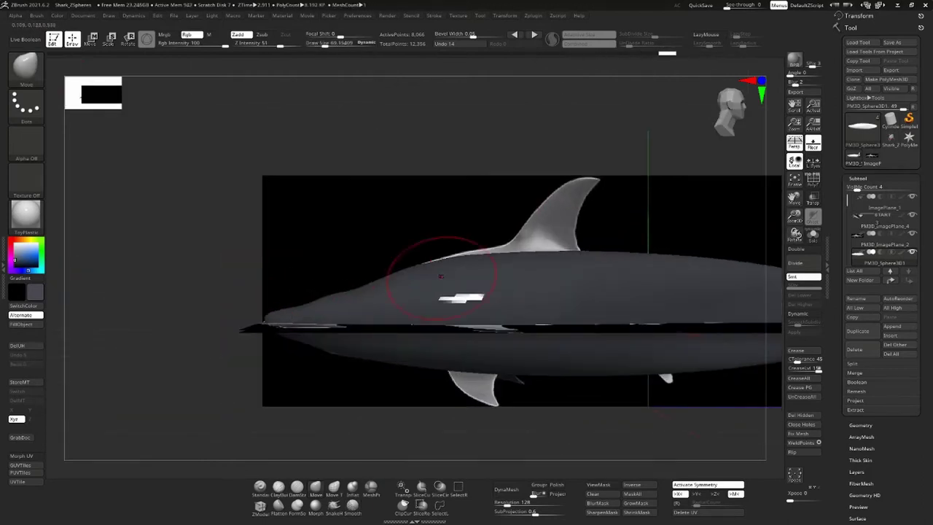
{"action": "right_click_drag", "start_coordinate": [676, 362], "coordinate": [693, 323], "text": "alt"}
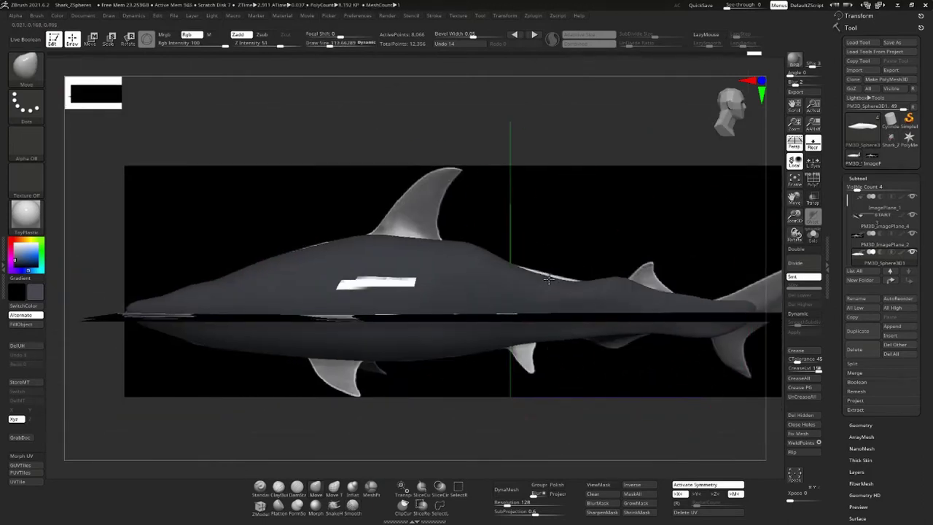
{"action": "right_click_drag", "start_coordinate": [307, 249], "coordinate": [572, 260]}
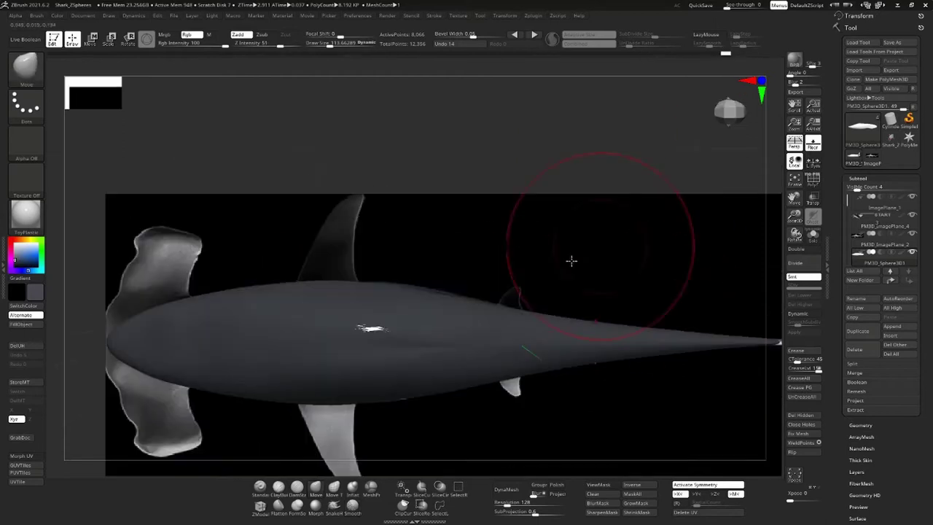
{"action": "right_click_drag", "start_coordinate": [549, 300], "coordinate": [576, 252]}
{"action": "scroll", "coordinate": [273, 260], "scroll_direction": "up", "scroll_amount": 2}
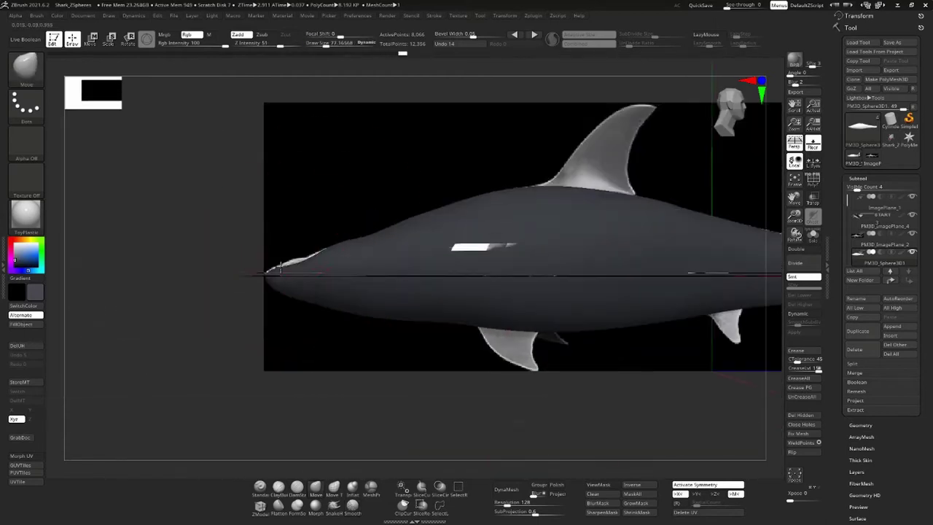
{"action": "scroll", "coordinate": [273, 261], "scroll_direction": "up", "scroll_amount": 2}
Step: Frame the shark and switch from the transform gizmo to the Move brush
{"action": "key", "text": "f"}
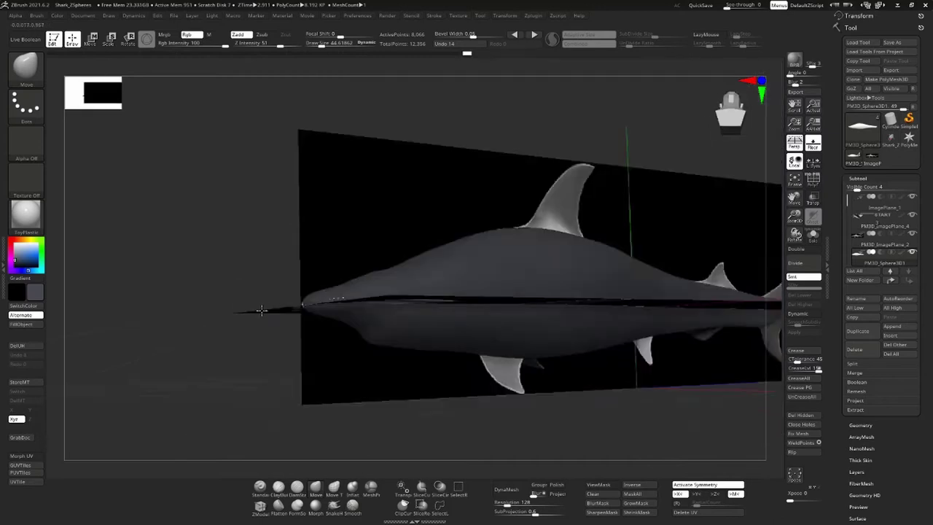
{"action": "key", "text": "w"}
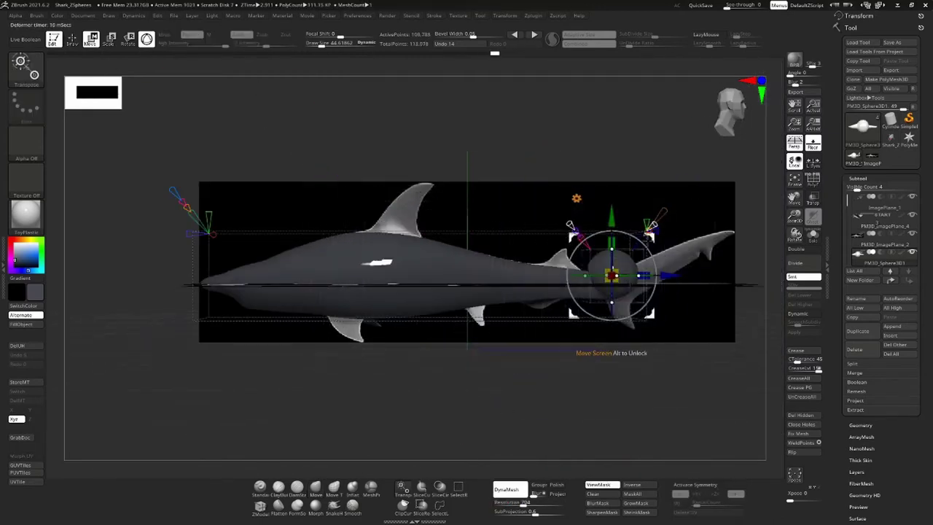
{"action": "left_click", "coordinate": [552, 281], "text": "ctrl+shift"}
{"action": "left_click", "coordinate": [537, 368], "text": "ctrl+shift"}
{"action": "key", "text": "b"}
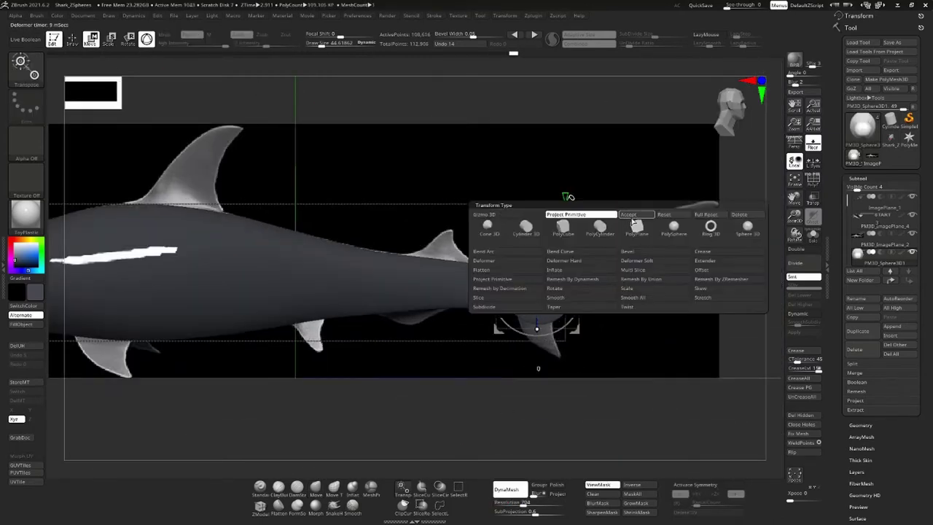
{"action": "key", "text": "m"}
{"action": "key", "text": "v"}
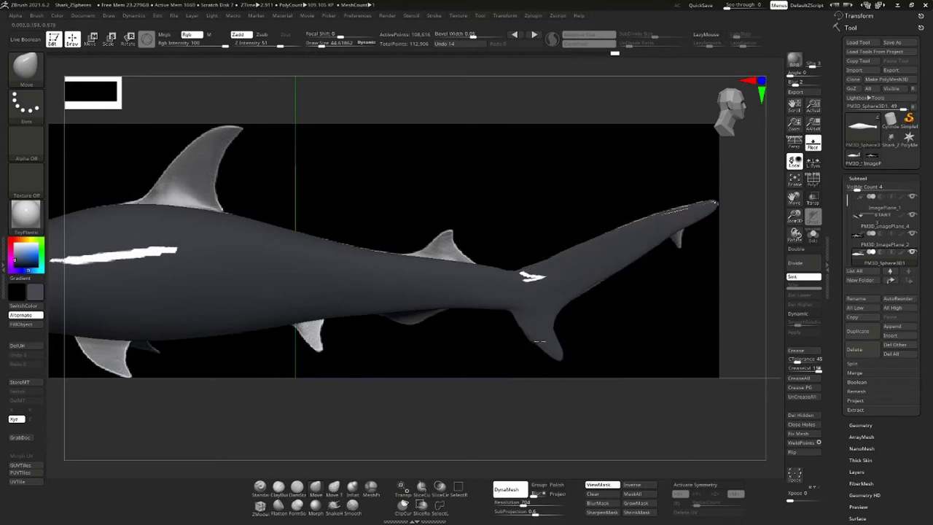
{"action": "key", "text": "space"}
Step: Sweep the tail's upper lobe upward and pull the first dorsal fin taller and more curved
{"action": "left_click_drag", "start_coordinate": [664, 387], "coordinate": [664, 313], "text": "alt"}
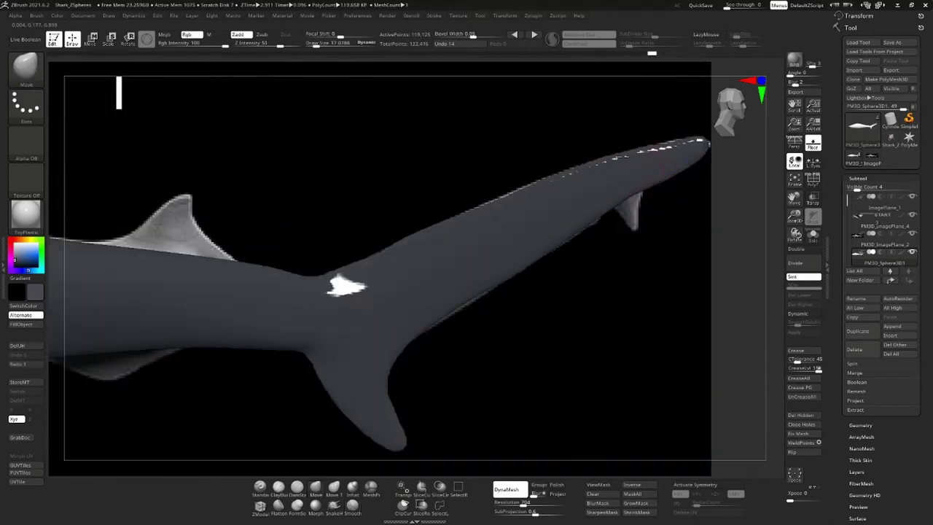
{"action": "key", "text": "f"}
{"action": "key", "text": "space"}
{"action": "key", "text": "w"}
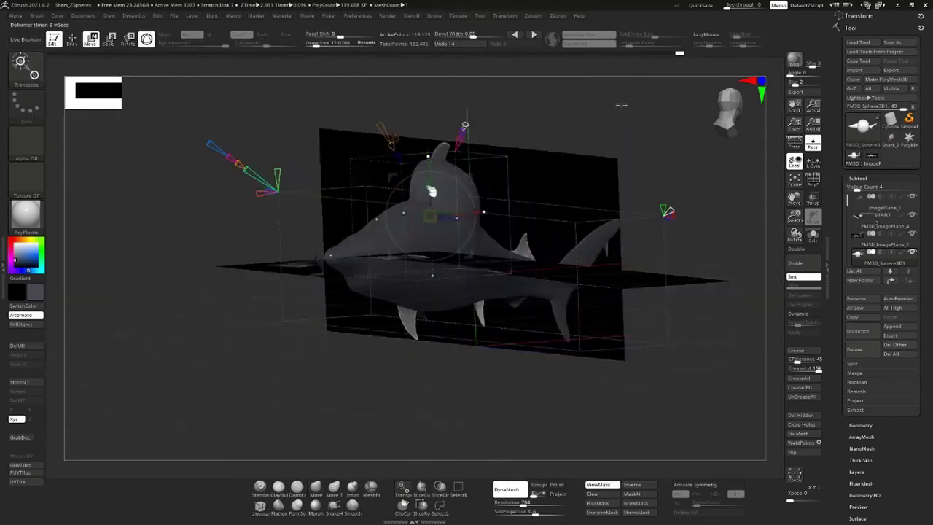
{"action": "key", "text": "q"}
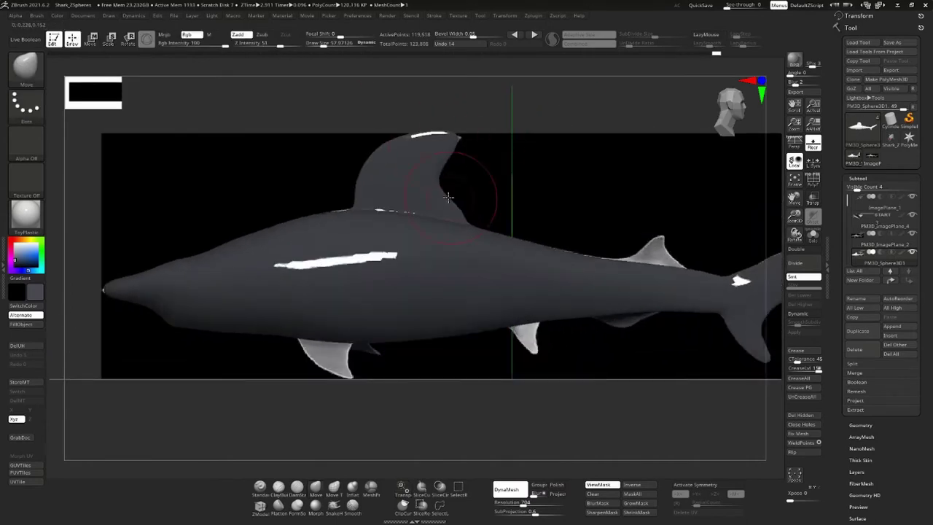
{"action": "left_click_drag", "start_coordinate": [452, 146], "coordinate": [433, 180]}
{"action": "scroll", "coordinate": [405, 171], "scroll_direction": "up", "scroll_amount": 3}
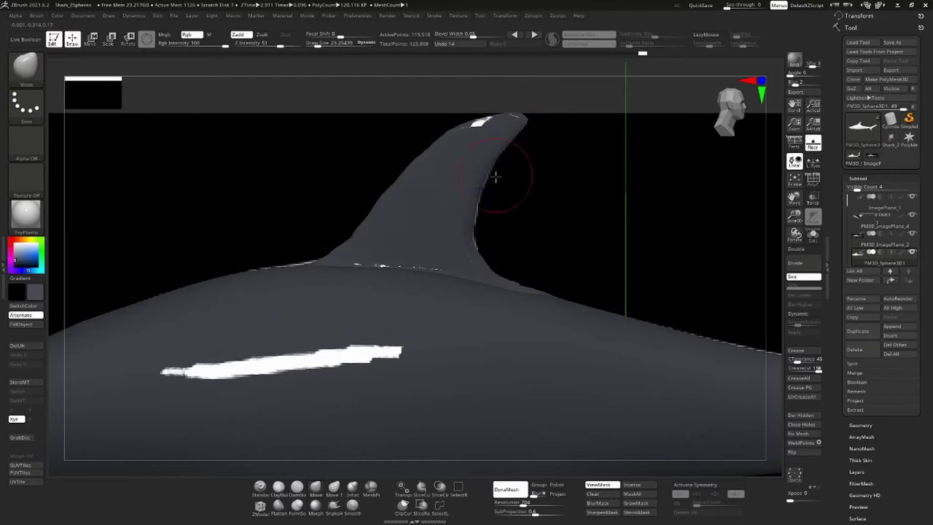
Step: Refine the second dorsal fin's shape, reframing the shark while alternating gizmo and brush
{"action": "key", "text": "f"}
{"action": "key", "text": "space"}
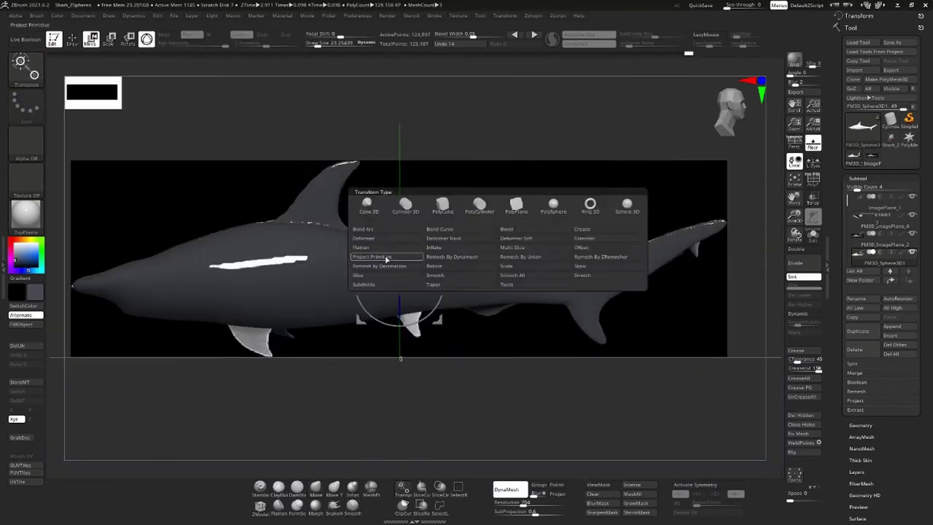
{"action": "key", "text": "w"}
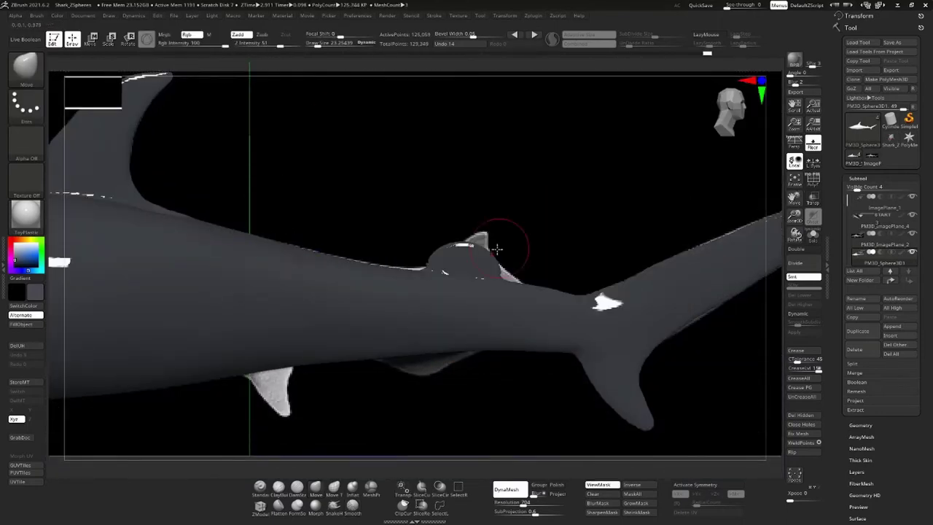
{"action": "scroll", "coordinate": [496, 250], "scroll_direction": "up", "scroll_amount": 2}
{"action": "key", "text": "f"}
{"action": "key", "text": "space"}
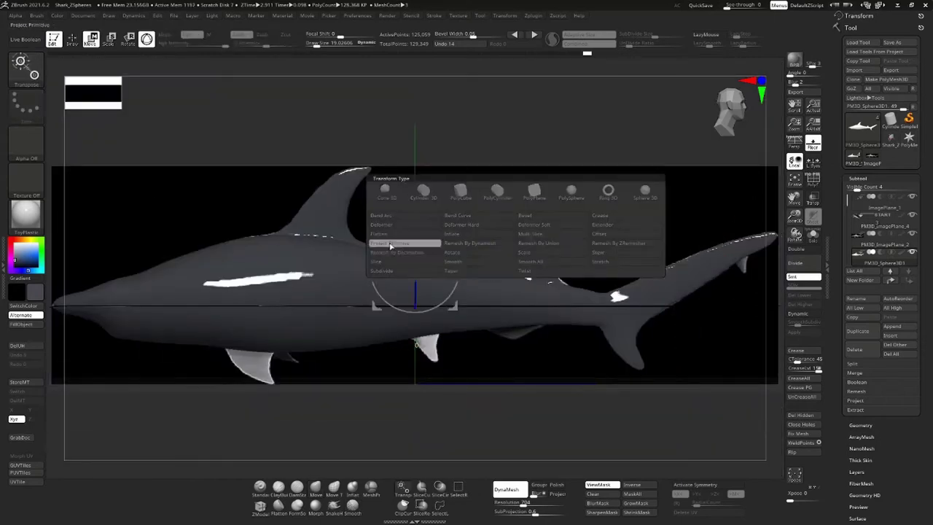
{"action": "key", "text": "w"}
{"action": "scroll", "coordinate": [502, 274], "scroll_direction": "up", "scroll_amount": 5}
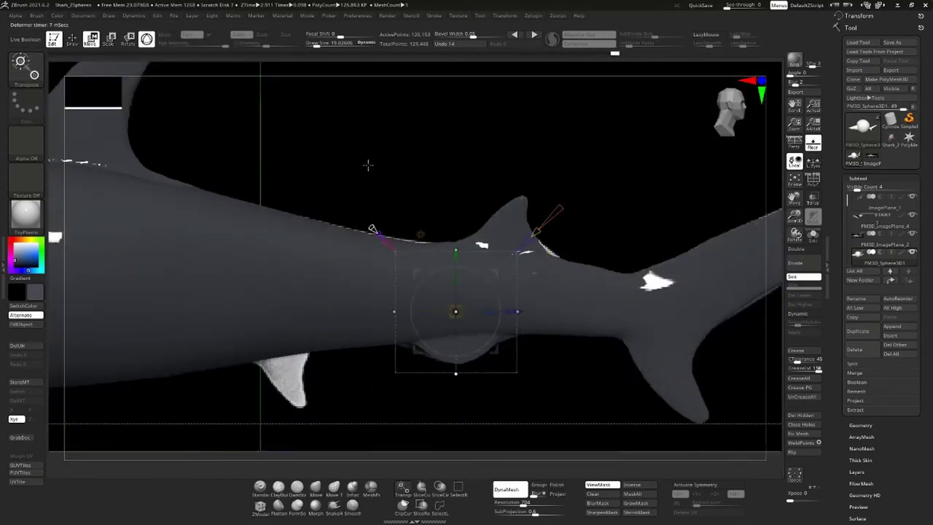
Step: Open and close the gizmo's Transform Type popup, then return to sculpting with Q
{"action": "key", "text": "f"}
{"action": "left_click", "coordinate": [448, 219]}
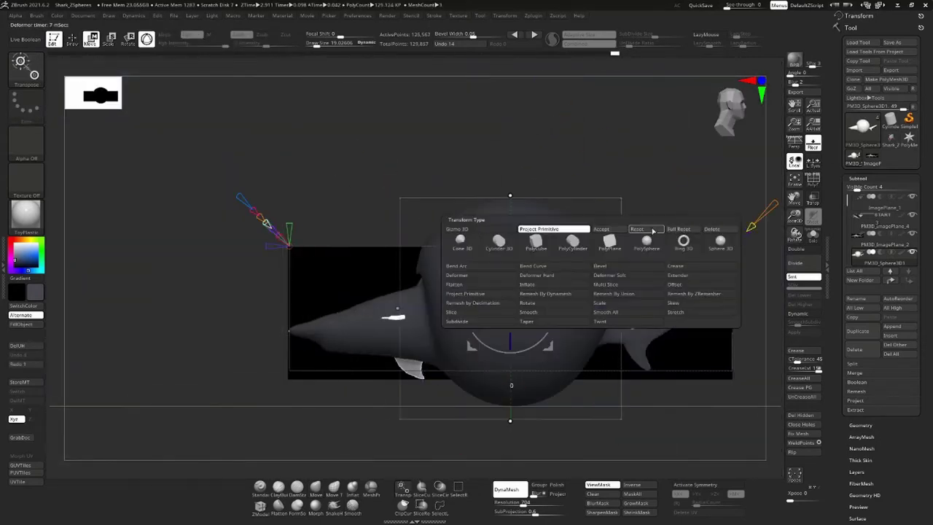
{"action": "left_click", "coordinate": [641, 229]}
{"action": "scroll", "coordinate": [639, 167], "scroll_direction": "up", "scroll_amount": 5}
{"action": "key", "text": "q"}
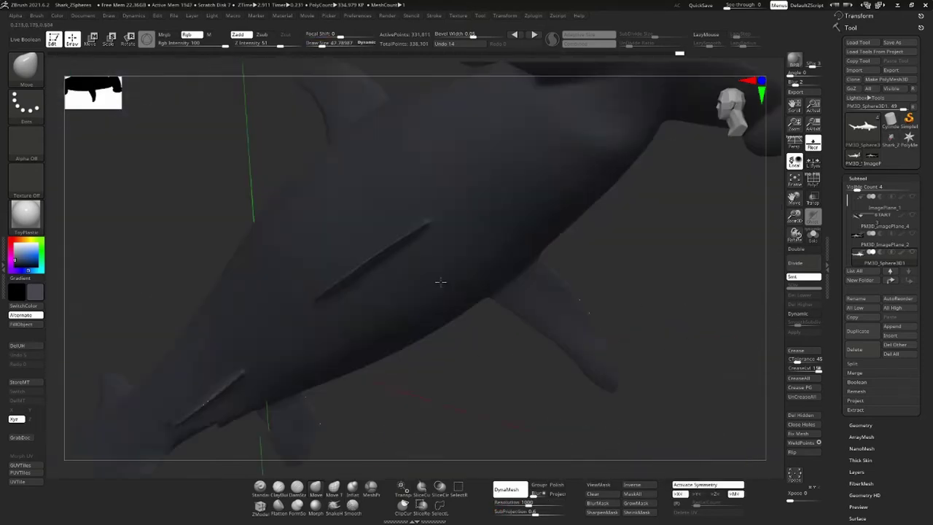
Step: Review the hammerhead from a large tail side view and a straight front view of the head
{"action": "left_click_drag", "start_coordinate": [150, 327], "coordinate": [279, 276]}
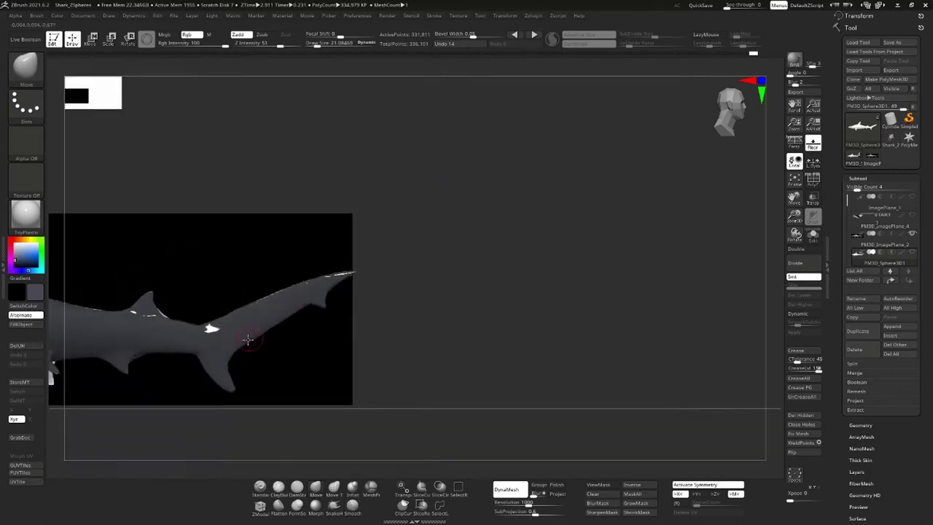
{"action": "right_click_drag", "start_coordinate": [317, 254], "coordinate": [368, 343]}
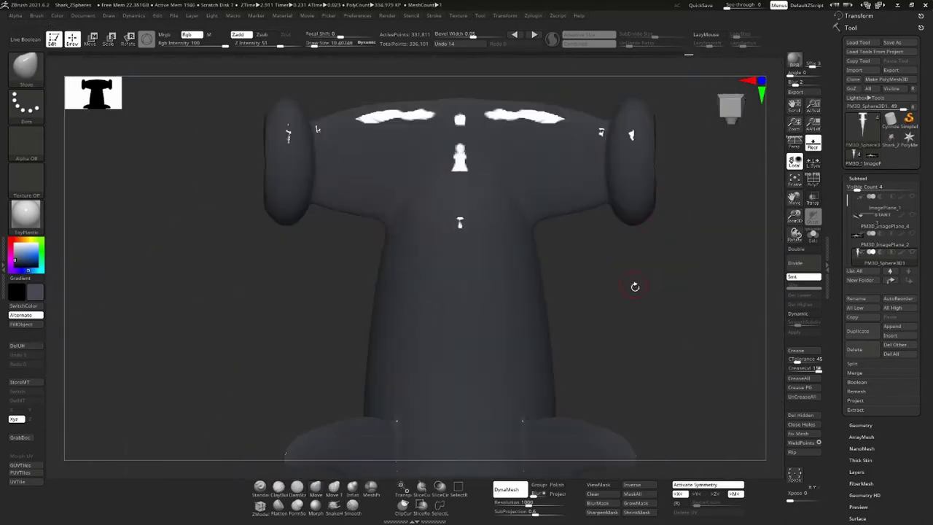
{"action": "right_click_drag", "start_coordinate": [489, 202], "coordinate": [646, 236], "text": "shift"}
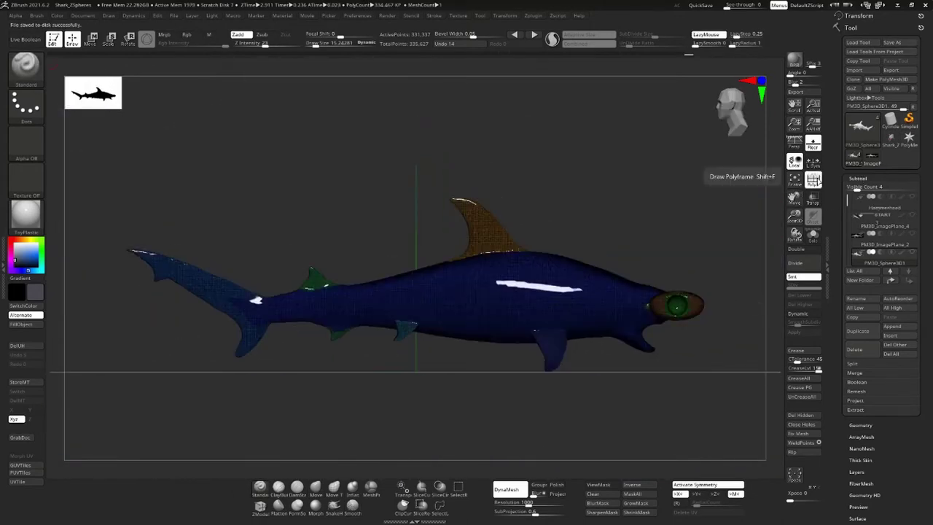
Step: Turn off Polyframe and run ZRemesher from Tool > Geometry to rebuild the shark
{"action": "left_click", "coordinate": [813, 179]}
{"action": "left_click", "coordinate": [860, 424]}
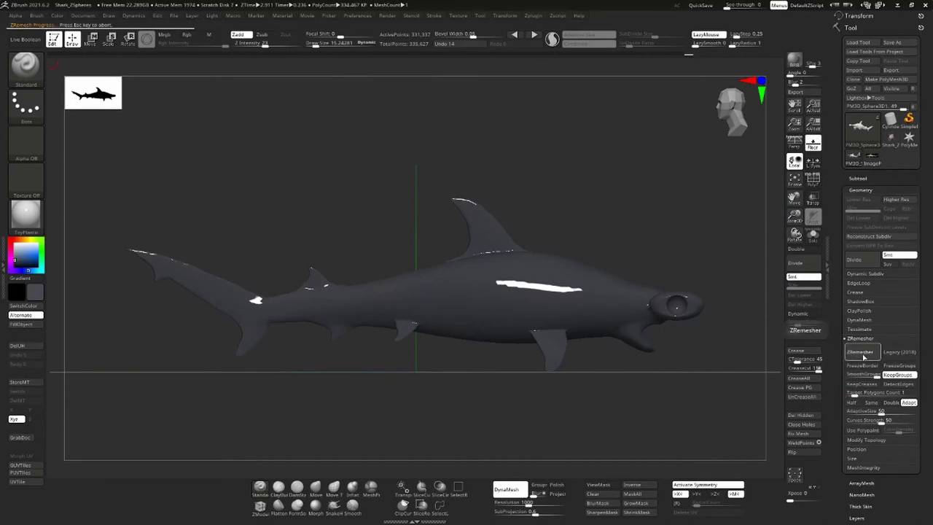
{"action": "key", "text": "shift+f"}
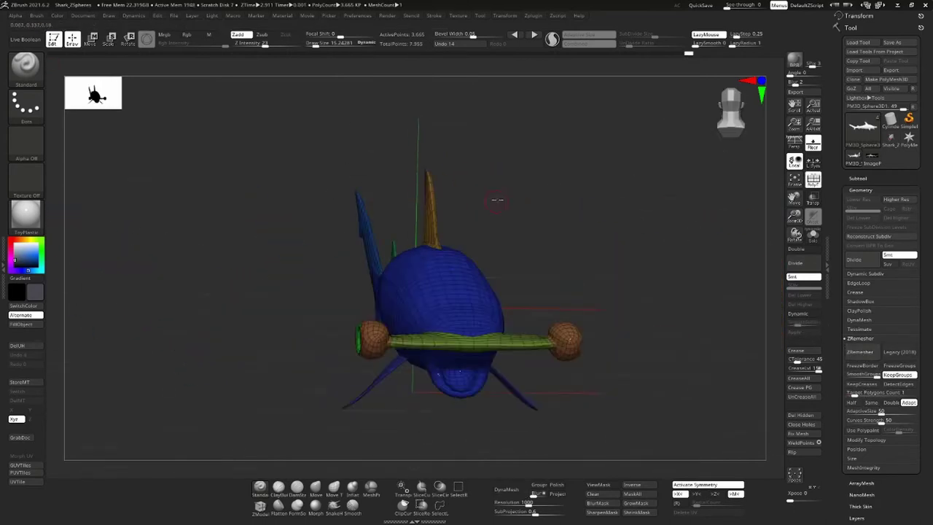
{"action": "left_click_drag", "start_coordinate": [408, 229], "coordinate": [677, 337]}
{"action": "left_click", "coordinate": [853, 260]}
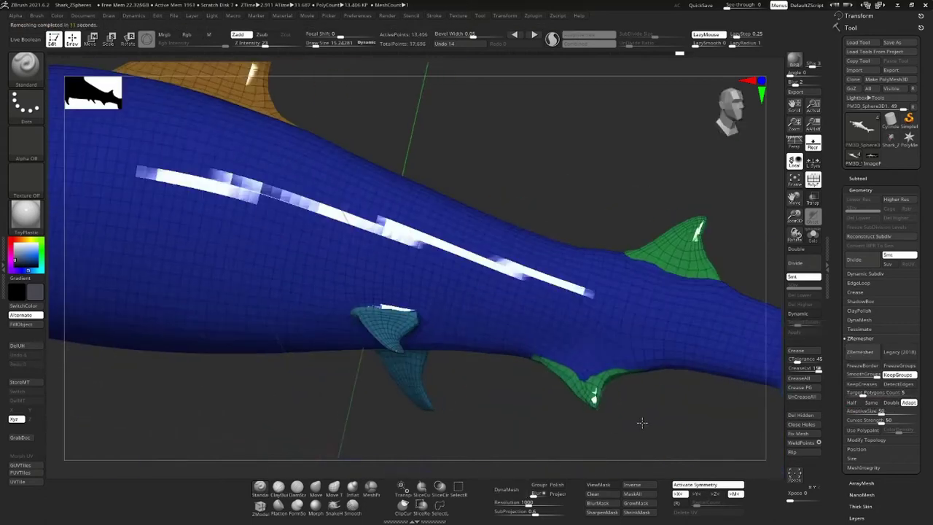
Step: Inspect the new 12,063-point quad topology, toggling Polyframe on and off from several angles
{"action": "mouse_move", "coordinate": [639, 422]}
{"action": "left_mouse_down"}
{"action": "mouse_move", "coordinate": [794, 198]}
{"action": "mouse_move", "coordinate": [822, 183]}
{"action": "left_mouse_up"}
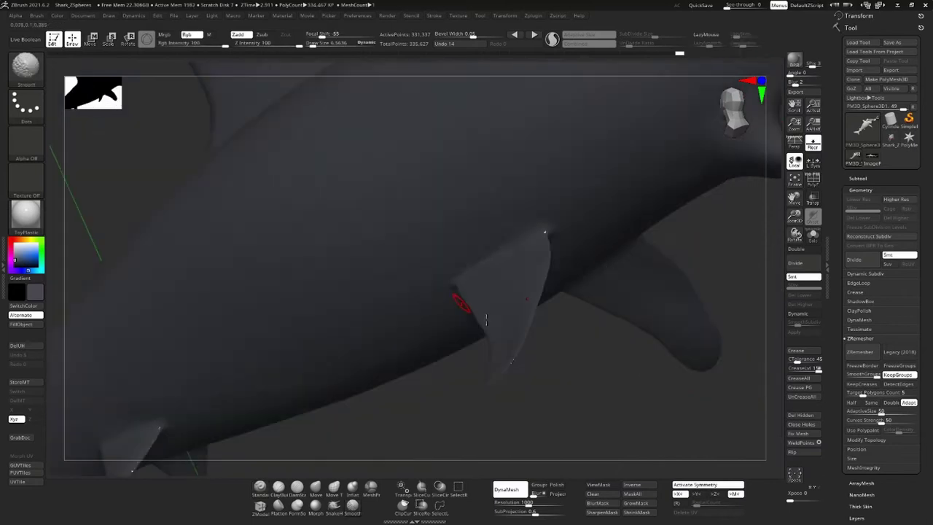
{"action": "mouse_move", "coordinate": [485, 319]}
{"action": "left_mouse_down"}
{"action": "mouse_move", "coordinate": [358, 280]}
{"action": "mouse_move", "coordinate": [589, 327]}
{"action": "mouse_move", "coordinate": [574, 177]}
{"action": "mouse_move", "coordinate": [459, 265]}
{"action": "left_mouse_up"}
{"action": "key", "text": "f"}
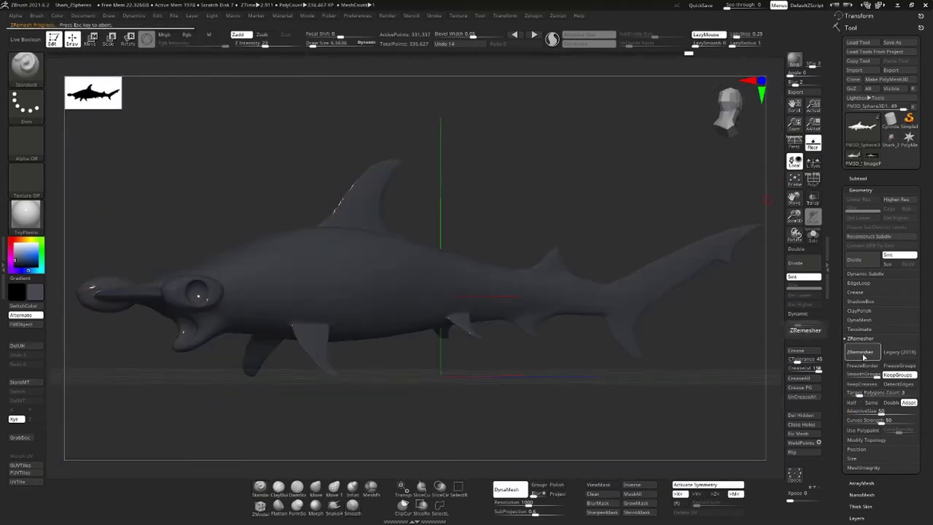
{"action": "key", "text": "shift+f"}
{"action": "left_click_drag", "start_coordinate": [539, 204], "coordinate": [755, 196]}
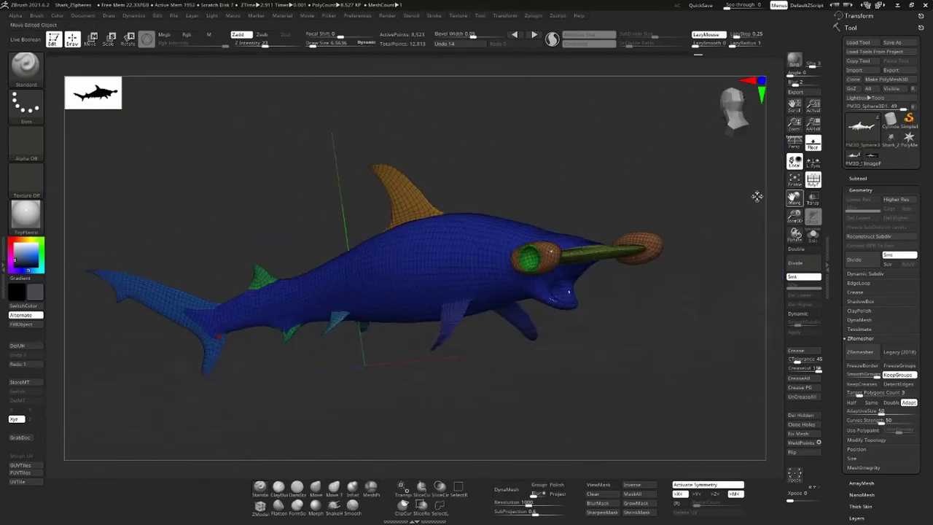
{"action": "key", "text": "shift+f"}
{"action": "left_click_drag", "start_coordinate": [501, 280], "coordinate": [631, 197]}
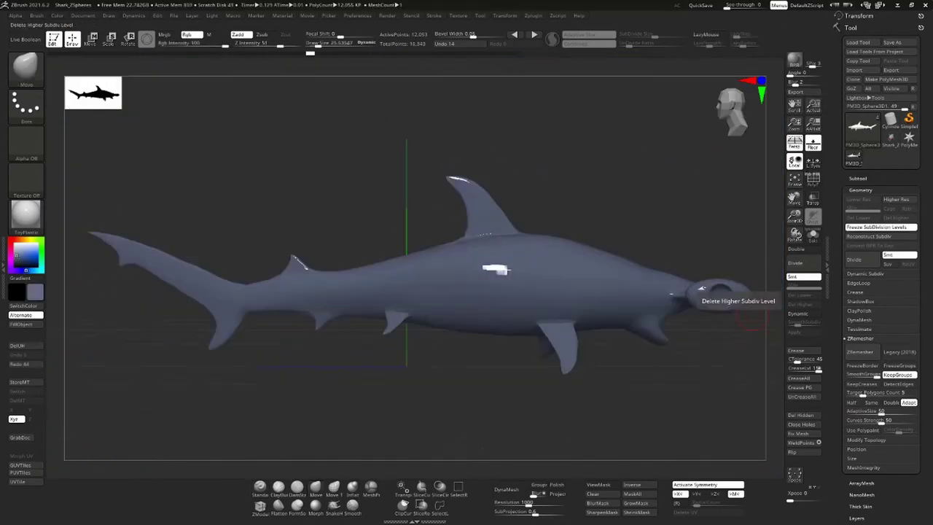
Step: Subdivide the remeshed shark with Higher Res and Ctrl+D to about 12.3 million polygons
{"action": "mouse_move", "coordinate": [594, 312]}
{"action": "left_mouse_down", "text": "alt"}
{"action": "mouse_move", "coordinate": [537, 339]}
{"action": "mouse_move", "coordinate": [562, 302]}
{"action": "left_mouse_up", "text": "alt"}
{"action": "mouse_move", "coordinate": [664, 364]}
{"action": "left_mouse_down"}
{"action": "mouse_move", "coordinate": [520, 271]}
{"action": "mouse_move", "coordinate": [723, 433]}
{"action": "left_mouse_up"}
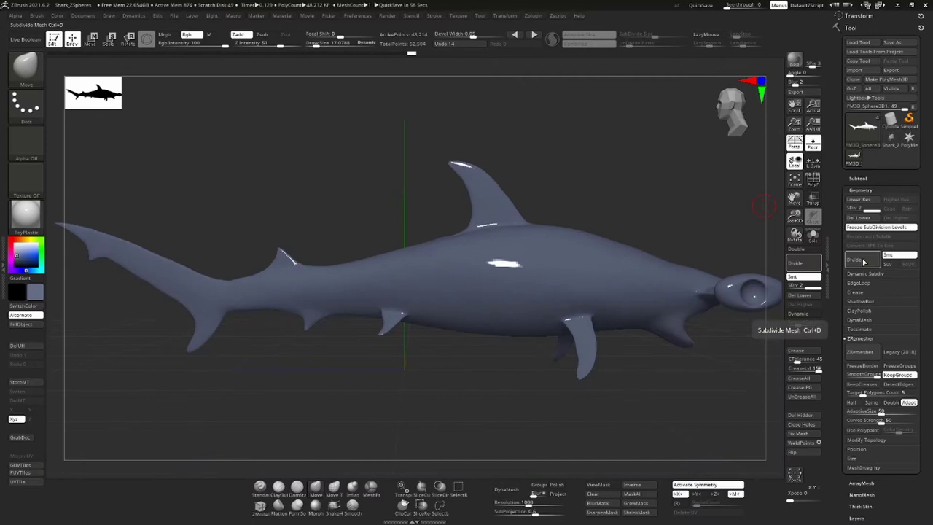
{"action": "left_click", "coordinate": [864, 260]}
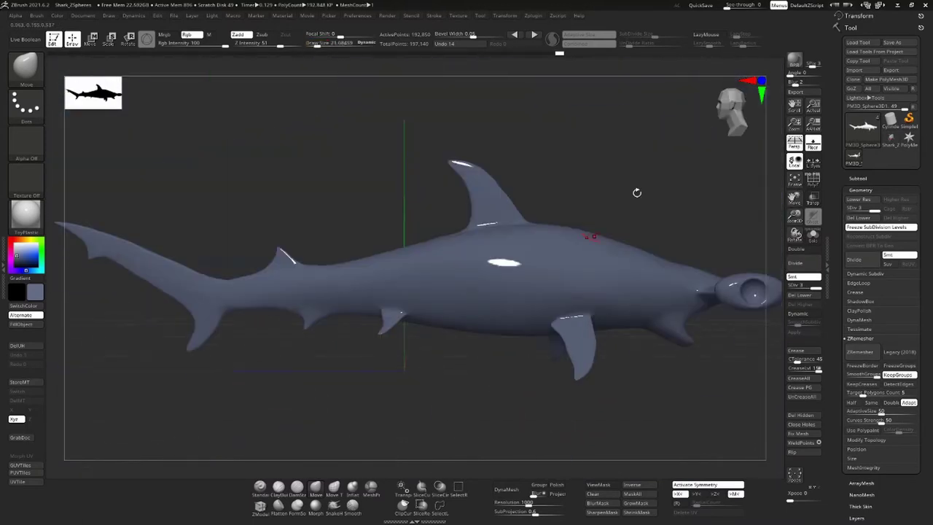
{"action": "key", "text": "ctrl+d"}
{"action": "key", "text": "space"}
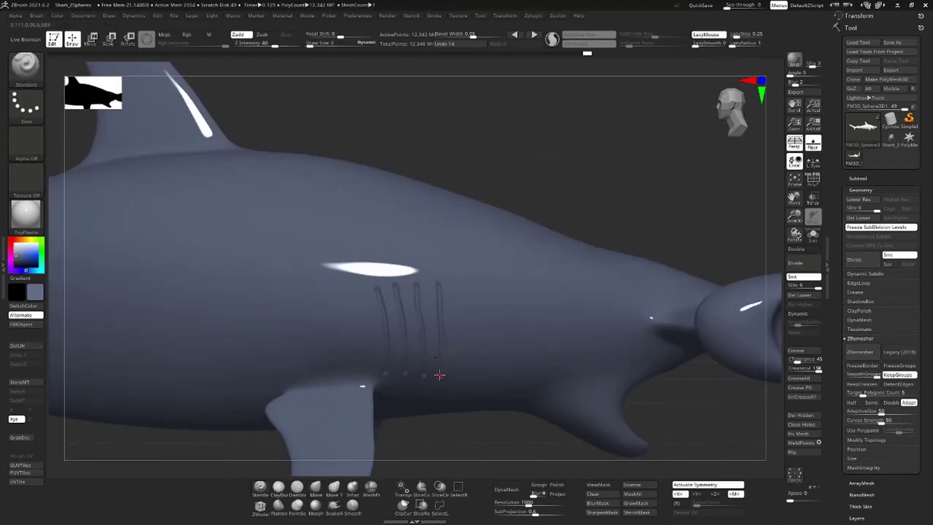
Step: Adjust the brush size and review the gills, fins, flank and head from several angles
{"action": "left_click_drag", "start_coordinate": [460, 131], "coordinate": [466, 121]}
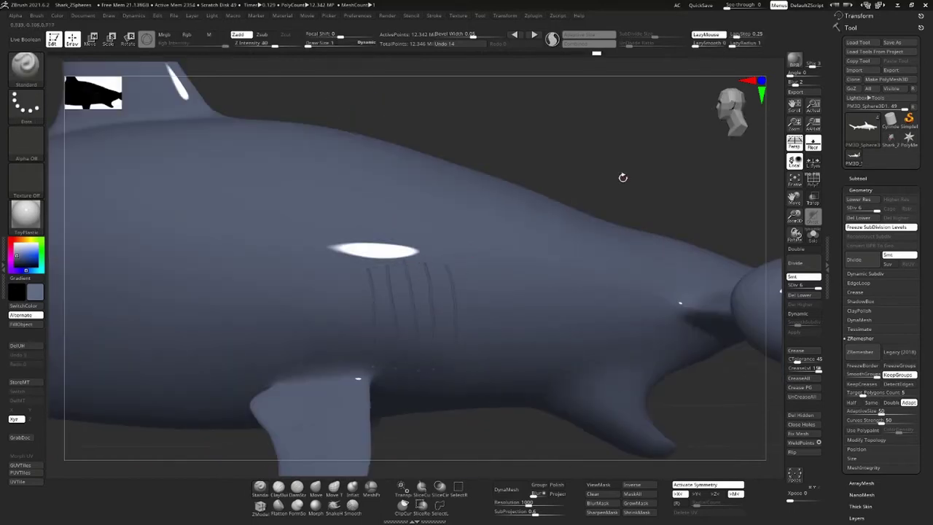
{"action": "key", "text": "space"}
{"action": "right_click_drag", "start_coordinate": [442, 257], "coordinate": [380, 301]}
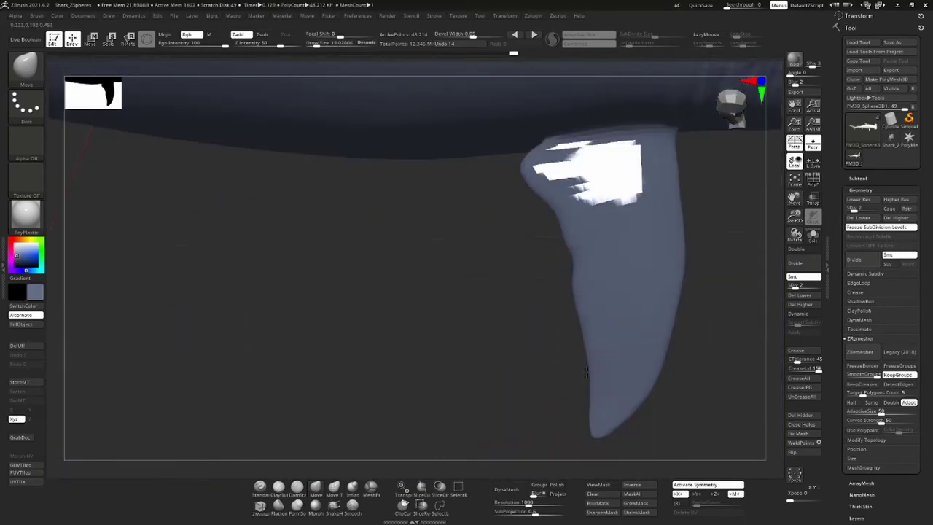
{"action": "left_click_drag", "start_coordinate": [517, 183], "coordinate": [231, 225]}
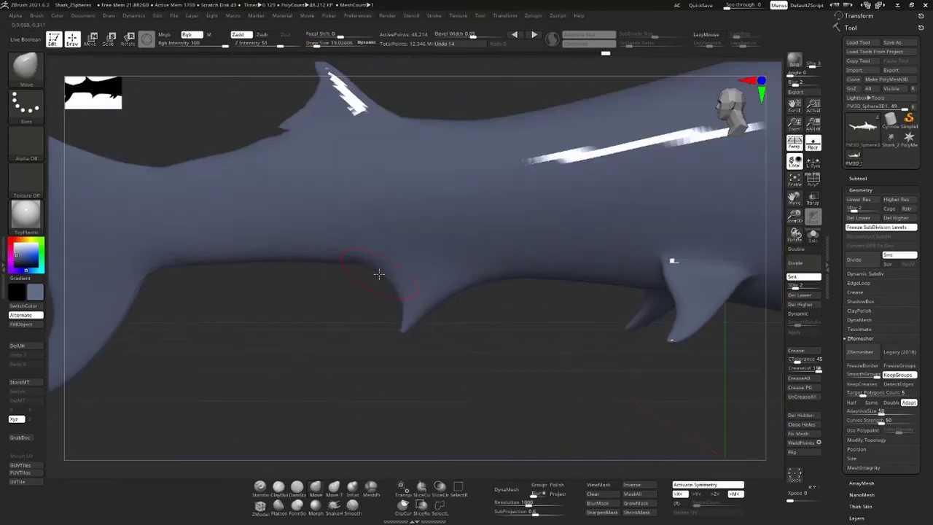
{"action": "mouse_move", "coordinate": [379, 273]}
{"action": "left_mouse_down"}
{"action": "mouse_move", "coordinate": [541, 330]}
{"action": "mouse_move", "coordinate": [319, 220]}
{"action": "left_mouse_up"}
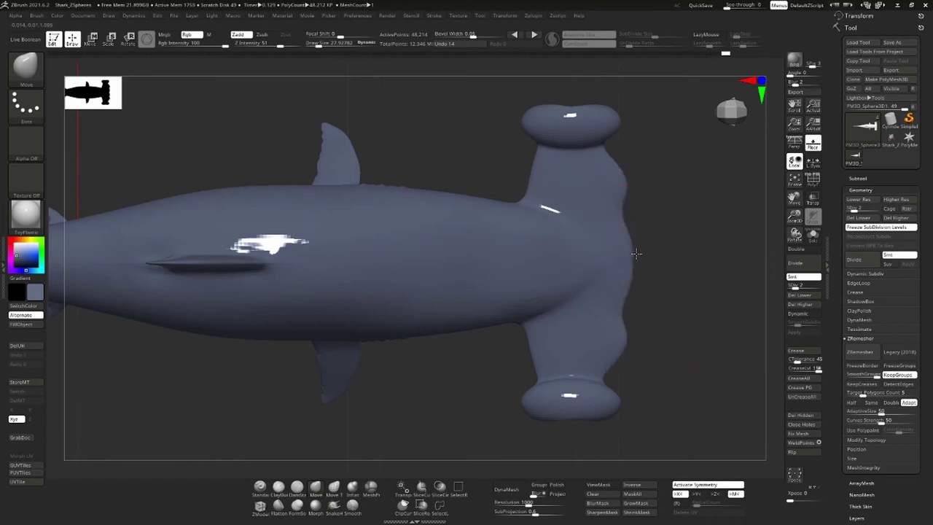
{"action": "mouse_move", "coordinate": [619, 116]}
{"action": "left_mouse_down"}
{"action": "mouse_move", "coordinate": [658, 259]}
{"action": "mouse_move", "coordinate": [259, 288]}
{"action": "mouse_move", "coordinate": [240, 298]}
{"action": "left_mouse_up"}
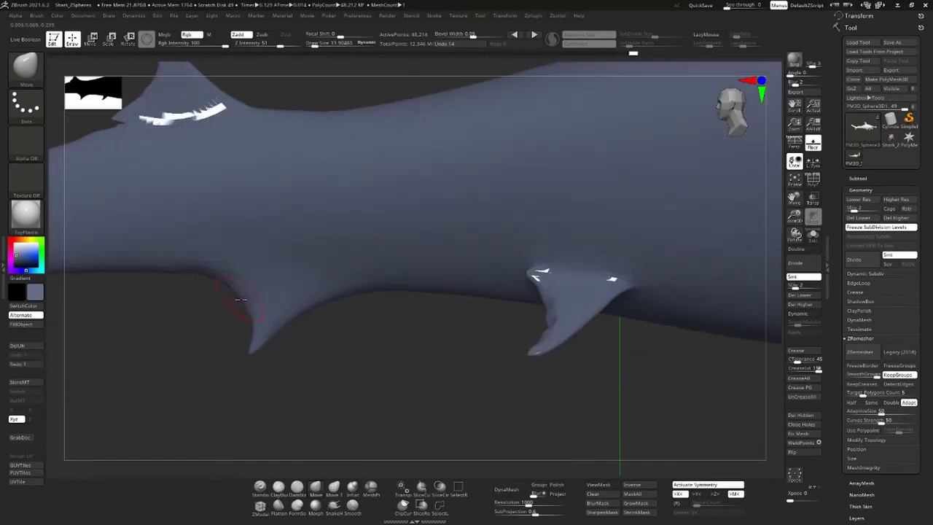
{"action": "left_click_drag", "start_coordinate": [452, 355], "coordinate": [598, 121]}
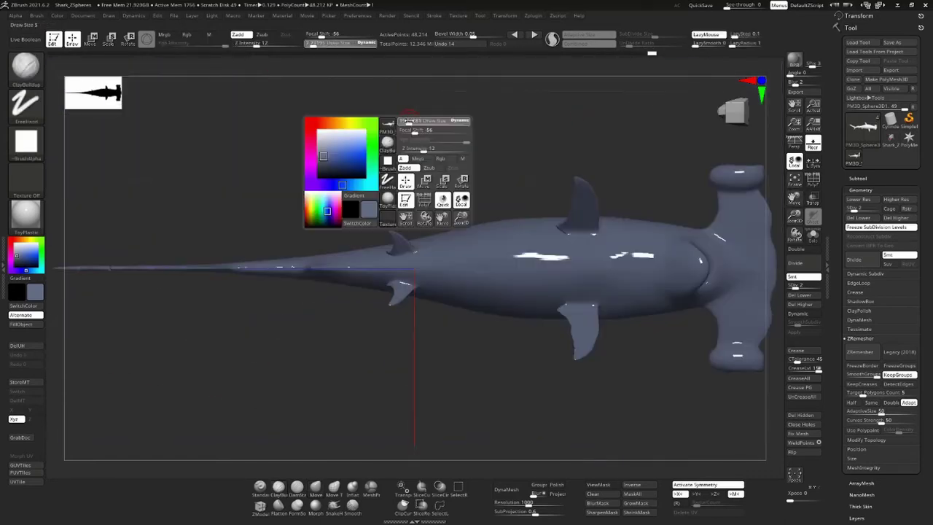
Step: Shape the body forms around the dorsal fin and tail with ClayBuildup and Smooth
{"action": "mouse_move", "coordinate": [408, 120]}
{"action": "left_mouse_down"}
{"action": "mouse_move", "coordinate": [554, 197]}
{"action": "mouse_move", "coordinate": [612, 248]}
{"action": "left_mouse_up"}
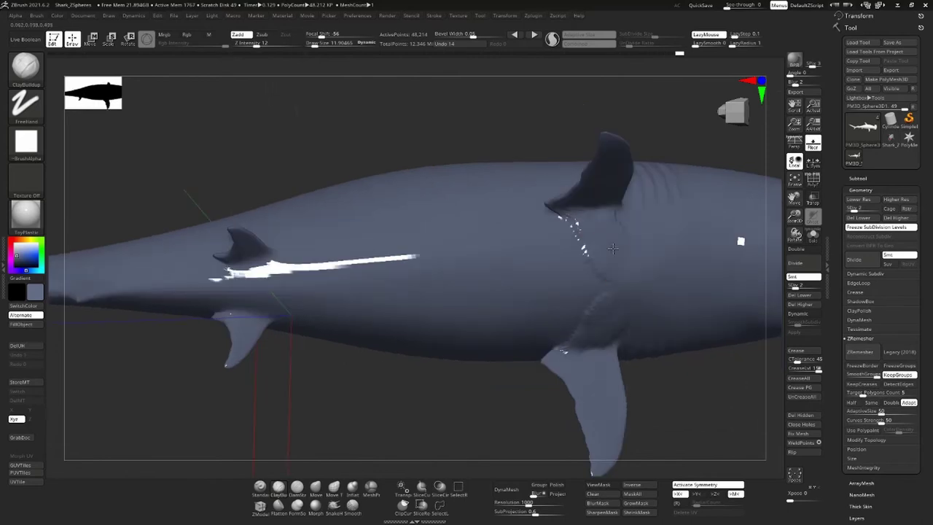
{"action": "mouse_move", "coordinate": [631, 134]}
{"action": "left_mouse_down"}
{"action": "mouse_move", "coordinate": [687, 243]}
{"action": "mouse_move", "coordinate": [618, 250]}
{"action": "left_mouse_up"}
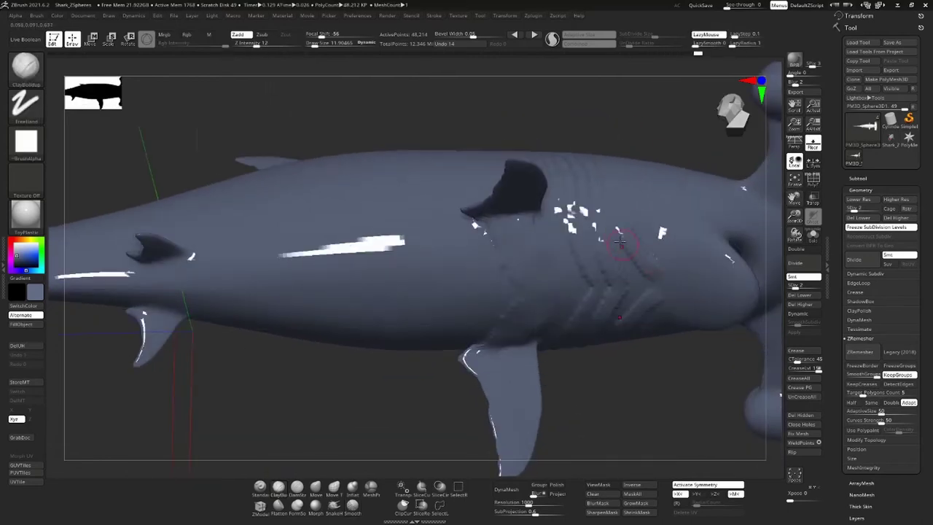
{"action": "mouse_move", "coordinate": [718, 282]}
{"action": "left_mouse_down"}
{"action": "mouse_move", "coordinate": [333, 271]}
{"action": "mouse_move", "coordinate": [558, 262]}
{"action": "left_mouse_up"}
{"action": "key", "text": "space"}
{"action": "mouse_move", "coordinate": [461, 307]}
{"action": "left_mouse_down"}
{"action": "mouse_move", "coordinate": [558, 236]}
{"action": "mouse_move", "coordinate": [408, 241]}
{"action": "mouse_move", "coordinate": [378, 224]}
{"action": "left_mouse_up"}
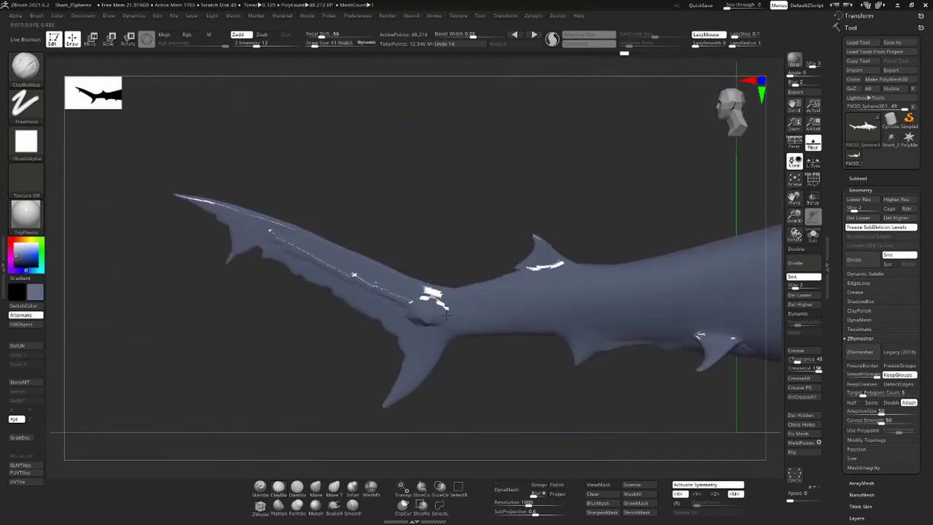
{"action": "mouse_move", "coordinate": [446, 315]}
{"action": "right_mouse_down"}
{"action": "mouse_move", "coordinate": [583, 285]}
{"action": "mouse_move", "coordinate": [495, 244]}
{"action": "right_mouse_up"}
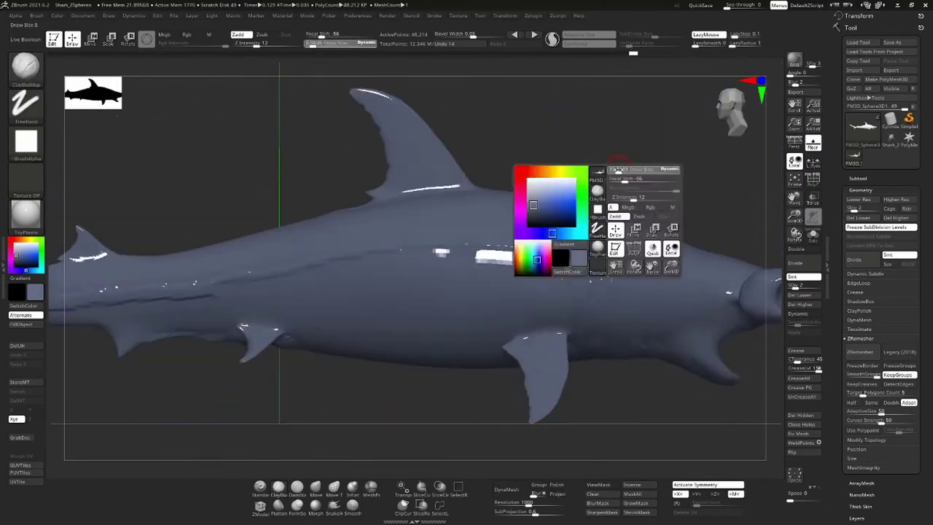
{"action": "mouse_move", "coordinate": [280, 305]}
{"action": "right_mouse_down"}
{"action": "mouse_move", "coordinate": [444, 164]}
{"action": "mouse_move", "coordinate": [643, 157]}
{"action": "mouse_move", "coordinate": [604, 139]}
{"action": "right_mouse_up"}
Step: Rework the hammer head and its underside into rounded eye lobes, then frame the shark
{"action": "right_click", "coordinate": [559, 247]}
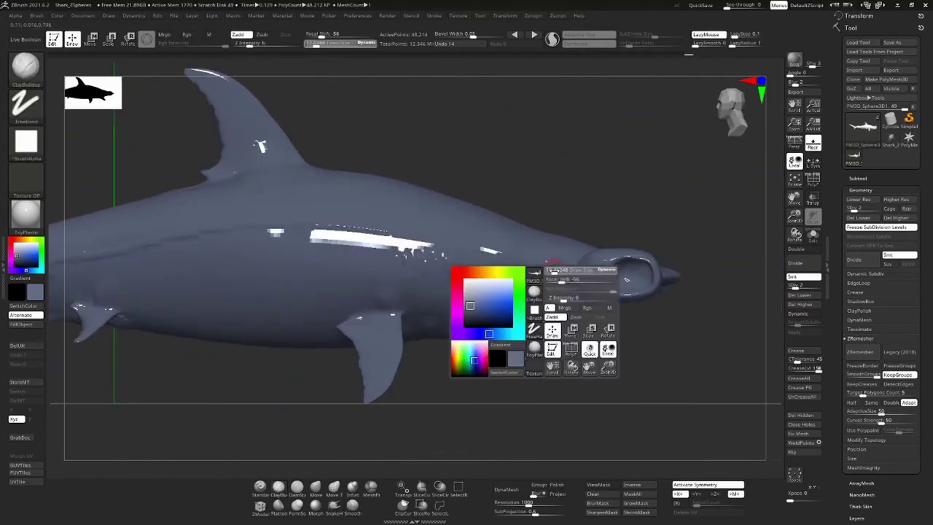
{"action": "right_click_drag", "start_coordinate": [559, 247], "coordinate": [638, 179]}
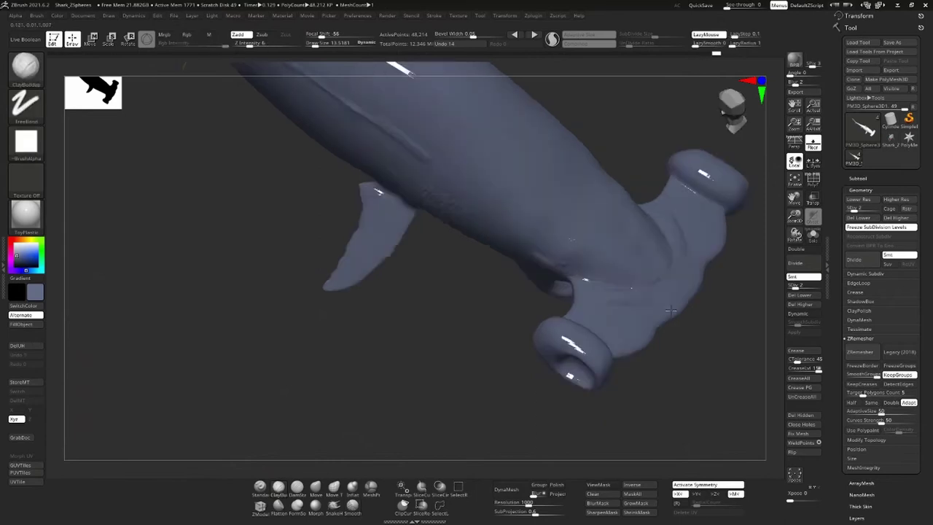
{"action": "mouse_move", "coordinate": [670, 310]}
{"action": "right_mouse_down"}
{"action": "mouse_move", "coordinate": [583, 302]}
{"action": "mouse_move", "coordinate": [695, 338]}
{"action": "mouse_move", "coordinate": [583, 285]}
{"action": "mouse_move", "coordinate": [529, 244]}
{"action": "right_mouse_up"}
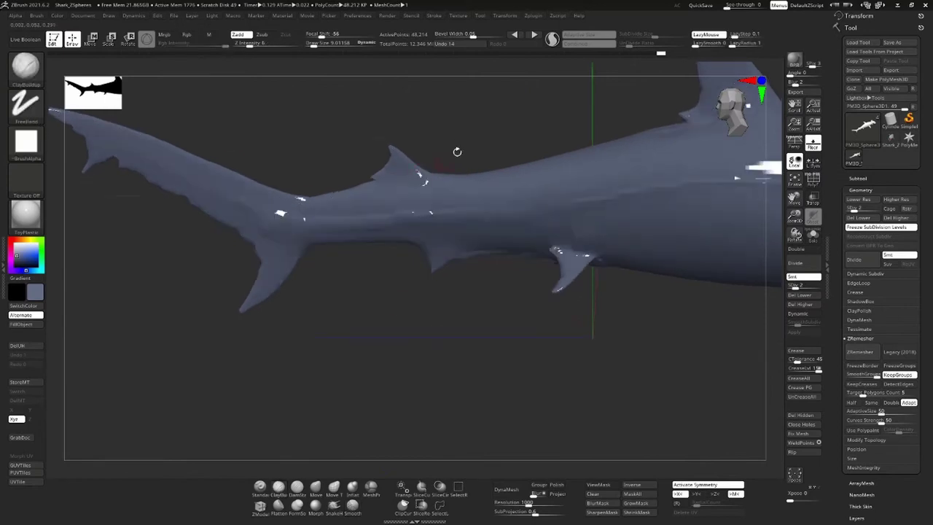
{"action": "right_click_drag", "start_coordinate": [577, 226], "coordinate": [485, 248]}
{"action": "mouse_move", "coordinate": [593, 295]}
{"action": "right_mouse_down"}
{"action": "mouse_move", "coordinate": [632, 185]}
{"action": "mouse_move", "coordinate": [612, 161]}
{"action": "right_mouse_up"}
{"action": "key", "text": "f"}
{"action": "mouse_move", "coordinate": [570, 102]}
{"action": "right_mouse_down", "text": "alt"}
{"action": "mouse_move", "coordinate": [578, 156]}
{"action": "mouse_move", "coordinate": [506, 185]}
{"action": "right_mouse_up", "text": "alt"}
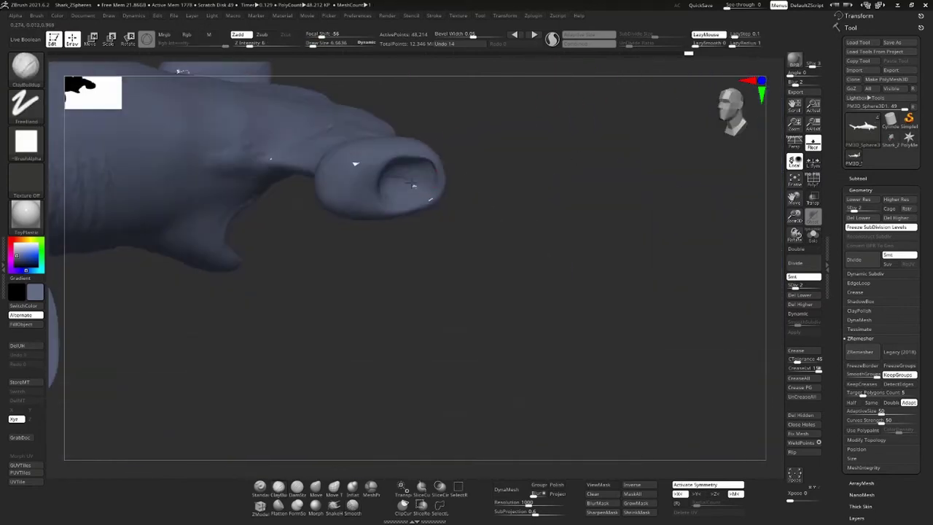
{"action": "right_click_drag", "start_coordinate": [227, 146], "coordinate": [537, 277]}
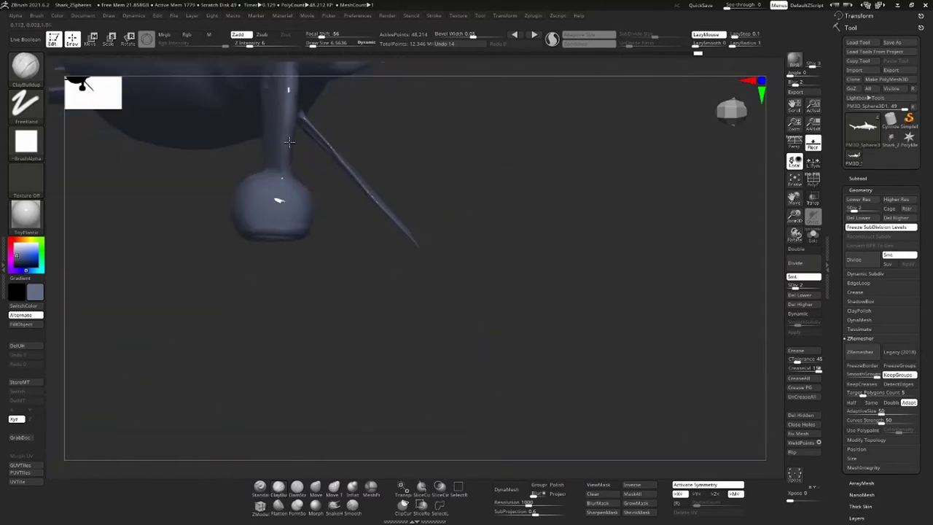
Step: Select ClayBuildup and deepen the gill slits behind the head
{"action": "right_click_drag", "start_coordinate": [754, 213], "coordinate": [651, 274]}
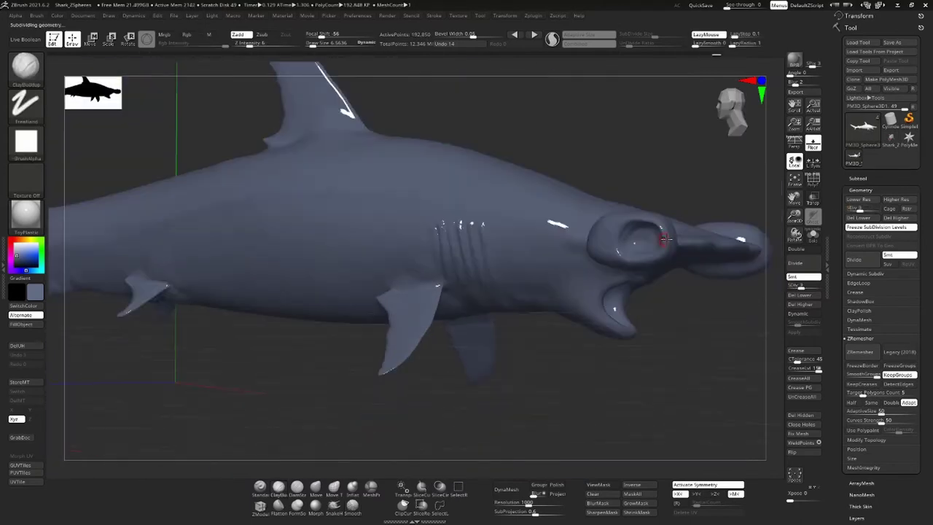
{"action": "right_click_drag", "start_coordinate": [554, 306], "coordinate": [500, 326]}
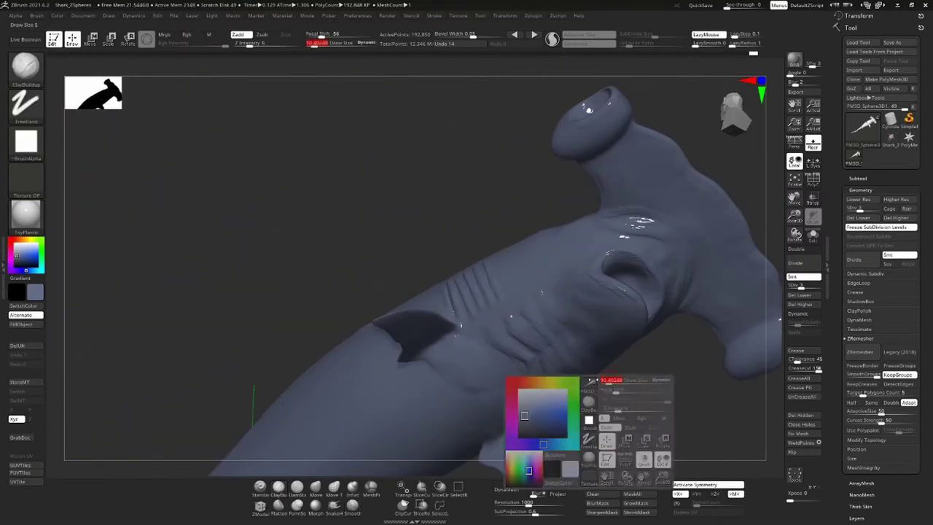
{"action": "mouse_move", "coordinate": [591, 379]}
{"action": "right_mouse_down"}
{"action": "mouse_move", "coordinate": [862, 198]}
{"action": "mouse_move", "coordinate": [370, 235]}
{"action": "mouse_move", "coordinate": [328, 260]}
{"action": "right_mouse_up"}
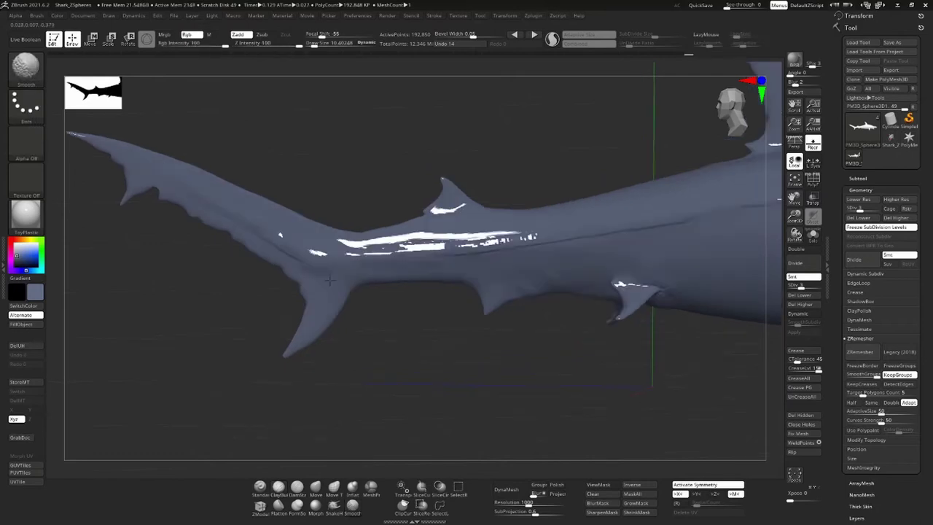
{"action": "mouse_move", "coordinate": [369, 191]}
{"action": "right_mouse_down"}
{"action": "mouse_move", "coordinate": [581, 166]}
{"action": "mouse_move", "coordinate": [473, 277]}
{"action": "mouse_move", "coordinate": [410, 364]}
{"action": "mouse_move", "coordinate": [387, 372]}
{"action": "mouse_move", "coordinate": [275, 323]}
{"action": "mouse_move", "coordinate": [377, 377]}
{"action": "mouse_move", "coordinate": [360, 328]}
{"action": "mouse_move", "coordinate": [502, 137]}
{"action": "mouse_move", "coordinate": [312, 354]}
{"action": "mouse_move", "coordinate": [459, 352]}
{"action": "right_mouse_up"}
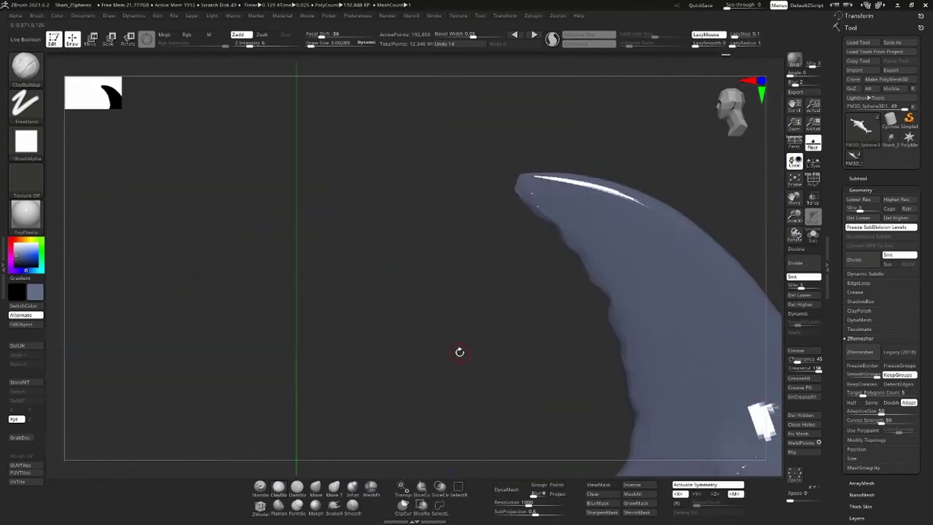
{"action": "mouse_move", "coordinate": [505, 174]}
{"action": "right_mouse_down"}
{"action": "mouse_move", "coordinate": [557, 161]}
{"action": "mouse_move", "coordinate": [602, 338]}
{"action": "mouse_move", "coordinate": [554, 255]}
{"action": "mouse_move", "coordinate": [463, 181]}
{"action": "mouse_move", "coordinate": [429, 243]}
{"action": "right_mouse_up"}
{"action": "key", "text": "b"}
{"action": "key", "text": "c"}
{"action": "key", "text": "b"}
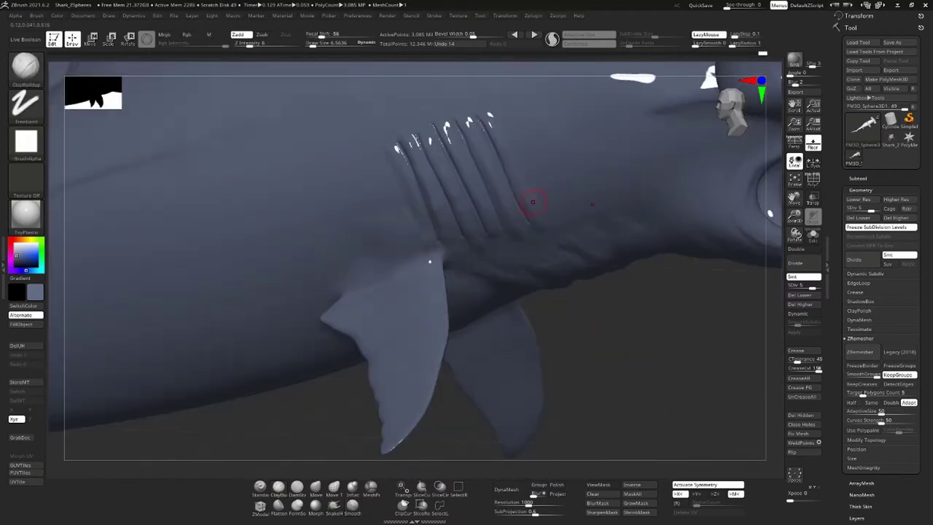
Step: Build up the folds around the hollowed mouth, then switch to DamStandard for grooves
{"action": "right_click_drag", "start_coordinate": [532, 202], "coordinate": [483, 124]}
{"action": "mouse_move", "coordinate": [408, 146]}
{"action": "right_mouse_down"}
{"action": "mouse_move", "coordinate": [465, 253]}
{"action": "mouse_move", "coordinate": [542, 268]}
{"action": "right_mouse_up"}
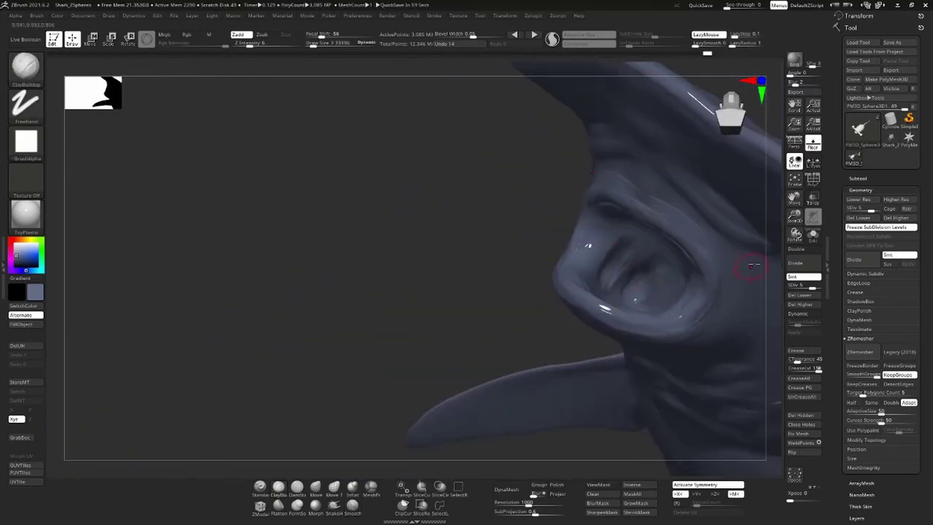
{"action": "mouse_move", "coordinate": [751, 266]}
{"action": "right_mouse_down"}
{"action": "mouse_move", "coordinate": [489, 333]}
{"action": "mouse_move", "coordinate": [354, 311]}
{"action": "mouse_move", "coordinate": [485, 264]}
{"action": "mouse_move", "coordinate": [683, 305]}
{"action": "mouse_move", "coordinate": [587, 308]}
{"action": "mouse_move", "coordinate": [418, 371]}
{"action": "mouse_move", "coordinate": [741, 255]}
{"action": "mouse_move", "coordinate": [656, 255]}
{"action": "mouse_move", "coordinate": [765, 219]}
{"action": "mouse_move", "coordinate": [476, 294]}
{"action": "right_mouse_up"}
{"action": "key", "text": "b"}
{"action": "key", "text": "c"}
{"action": "key", "text": "b"}
{"action": "key", "text": "b"}
{"action": "key", "text": "d"}
{"action": "key", "text": "s"}
Step: Carve fine DamStandard creases around the gills and pectoral fin
{"action": "mouse_move", "coordinate": [481, 228]}
{"action": "right_mouse_down"}
{"action": "mouse_move", "coordinate": [454, 235]}
{"action": "mouse_move", "coordinate": [562, 386]}
{"action": "mouse_move", "coordinate": [500, 207]}
{"action": "mouse_move", "coordinate": [633, 107]}
{"action": "right_mouse_up"}
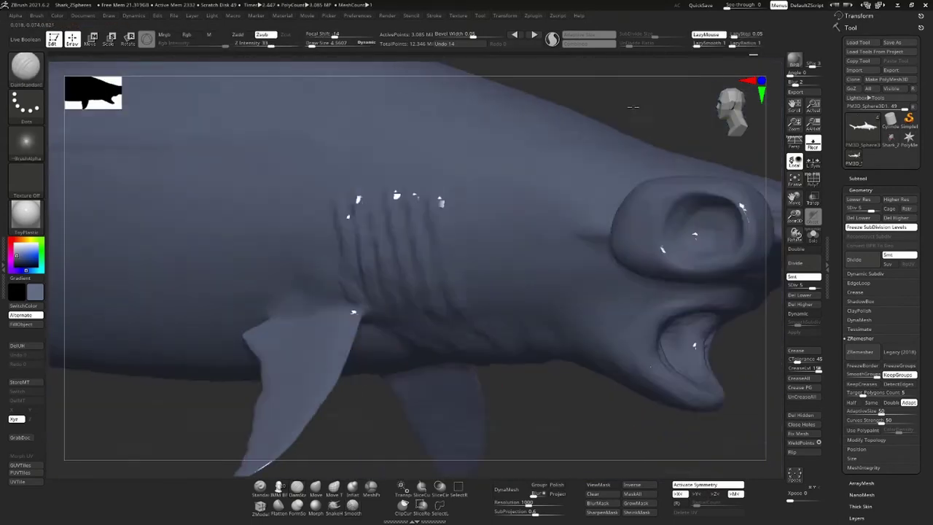
{"action": "mouse_move", "coordinate": [368, 288]}
{"action": "right_mouse_down"}
{"action": "mouse_move", "coordinate": [406, 389]}
{"action": "mouse_move", "coordinate": [724, 415]}
{"action": "mouse_move", "coordinate": [583, 408]}
{"action": "right_mouse_up"}
{"action": "mouse_move", "coordinate": [437, 408]}
{"action": "right_mouse_down"}
{"action": "mouse_move", "coordinate": [508, 224]}
{"action": "mouse_move", "coordinate": [598, 119]}
{"action": "mouse_move", "coordinate": [558, 179]}
{"action": "mouse_move", "coordinate": [524, 190]}
{"action": "right_mouse_up"}
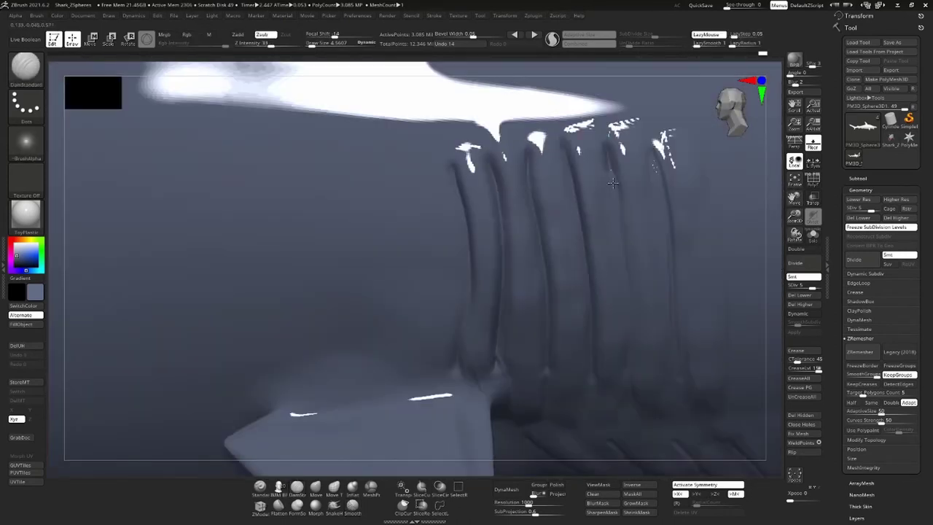
{"action": "mouse_move", "coordinate": [677, 392]}
{"action": "right_mouse_down"}
{"action": "mouse_move", "coordinate": [399, 339]}
{"action": "mouse_move", "coordinate": [493, 333]}
{"action": "mouse_move", "coordinate": [510, 121]}
{"action": "mouse_move", "coordinate": [670, 395]}
{"action": "mouse_move", "coordinate": [580, 243]}
{"action": "mouse_move", "coordinate": [671, 199]}
{"action": "mouse_move", "coordinate": [546, 307]}
{"action": "mouse_move", "coordinate": [616, 309]}
{"action": "mouse_move", "coordinate": [400, 181]}
{"action": "mouse_move", "coordinate": [333, 364]}
{"action": "mouse_move", "coordinate": [511, 372]}
{"action": "mouse_move", "coordinate": [640, 169]}
{"action": "right_mouse_up"}
Step: Subdivide the fin subtool one level with Ctrl+D and frame the whole hammerhead
{"action": "left_click", "coordinate": [581, 243], "text": "alt"}
{"action": "key", "text": "ctrl+d"}
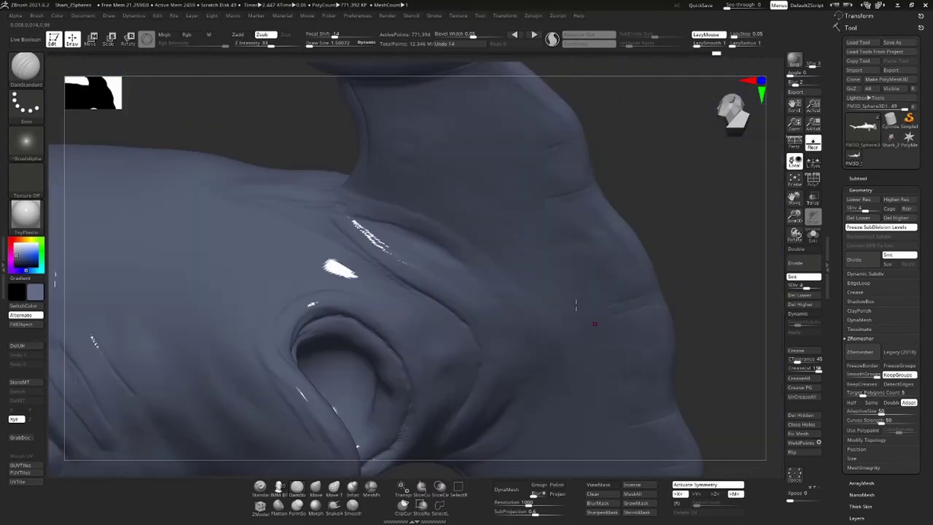
{"action": "right_click_drag", "start_coordinate": [575, 306], "coordinate": [513, 202]}
{"action": "mouse_move", "coordinate": [210, 260]}
{"action": "right_mouse_down"}
{"action": "mouse_move", "coordinate": [364, 349]}
{"action": "mouse_move", "coordinate": [466, 323]}
{"action": "mouse_move", "coordinate": [408, 277]}
{"action": "mouse_move", "coordinate": [377, 225]}
{"action": "mouse_move", "coordinate": [625, 197]}
{"action": "mouse_move", "coordinate": [661, 141]}
{"action": "mouse_move", "coordinate": [659, 189]}
{"action": "mouse_move", "coordinate": [387, 273]}
{"action": "mouse_move", "coordinate": [525, 381]}
{"action": "mouse_move", "coordinate": [562, 196]}
{"action": "mouse_move", "coordinate": [328, 306]}
{"action": "right_mouse_up"}
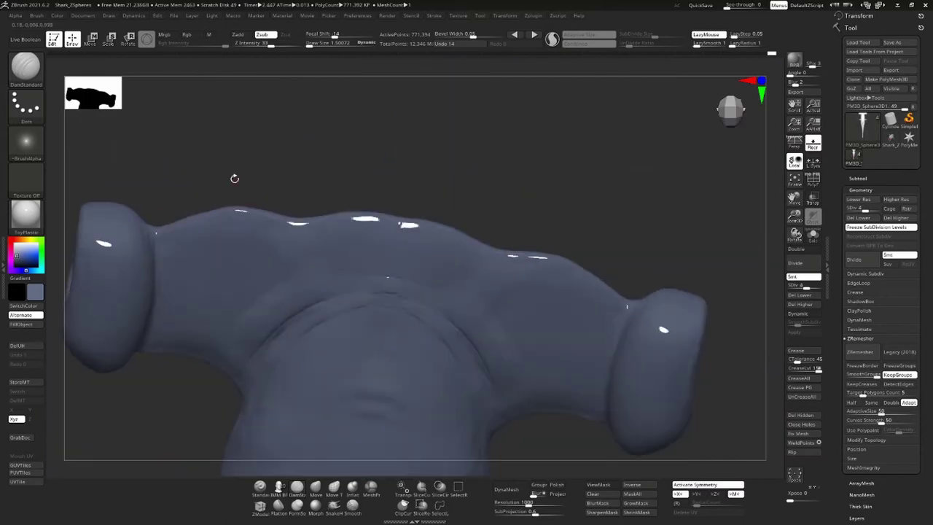
{"action": "mouse_move", "coordinate": [234, 178]}
{"action": "right_mouse_down"}
{"action": "mouse_move", "coordinate": [328, 219]}
{"action": "mouse_move", "coordinate": [458, 183]}
{"action": "mouse_move", "coordinate": [576, 292]}
{"action": "mouse_move", "coordinate": [607, 347]}
{"action": "mouse_move", "coordinate": [396, 314]}
{"action": "mouse_move", "coordinate": [540, 292]}
{"action": "right_mouse_up"}
{"action": "right_click_drag", "start_coordinate": [545, 374], "coordinate": [585, 232]}
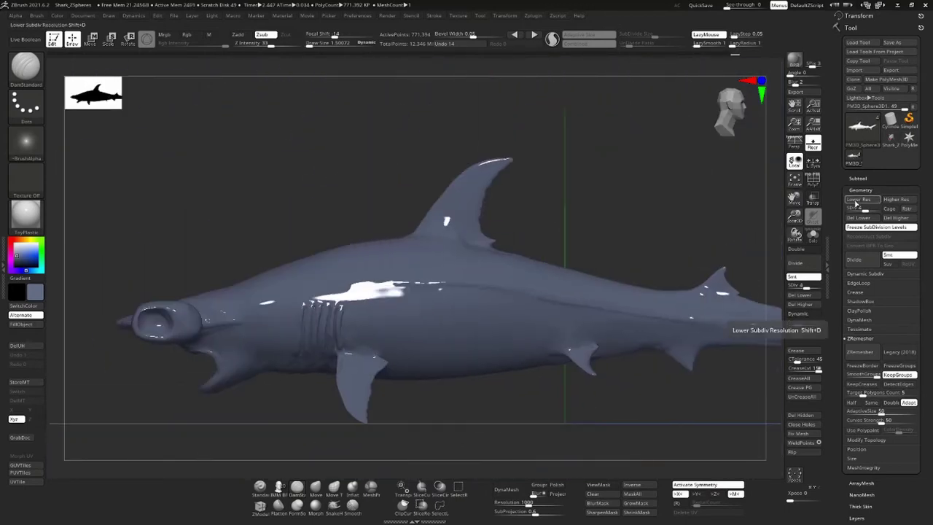
Step: Zoom to the fin area and raise the shark to its highest subdivision level
{"action": "mouse_move", "coordinate": [307, 159]}
{"action": "right_mouse_down"}
{"action": "mouse_move", "coordinate": [333, 102]}
{"action": "mouse_move", "coordinate": [425, 157]}
{"action": "right_mouse_up"}
{"action": "right_click_drag", "start_coordinate": [453, 204], "coordinate": [255, 201]}
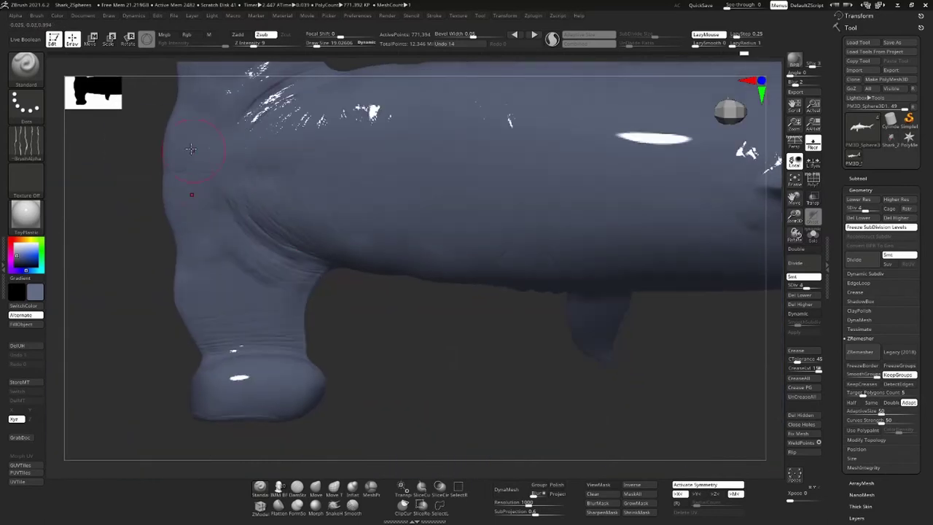
{"action": "mouse_move", "coordinate": [191, 149]}
{"action": "right_mouse_down"}
{"action": "mouse_move", "coordinate": [260, 302]}
{"action": "mouse_move", "coordinate": [537, 194]}
{"action": "mouse_move", "coordinate": [359, 233]}
{"action": "mouse_move", "coordinate": [291, 197]}
{"action": "mouse_move", "coordinate": [385, 239]}
{"action": "mouse_move", "coordinate": [427, 240]}
{"action": "mouse_move", "coordinate": [508, 298]}
{"action": "mouse_move", "coordinate": [718, 220]}
{"action": "mouse_move", "coordinate": [692, 204]}
{"action": "mouse_move", "coordinate": [319, 186]}
{"action": "mouse_move", "coordinate": [566, 252]}
{"action": "mouse_move", "coordinate": [410, 160]}
{"action": "mouse_move", "coordinate": [527, 209]}
{"action": "mouse_move", "coordinate": [417, 254]}
{"action": "mouse_move", "coordinate": [375, 146]}
{"action": "mouse_move", "coordinate": [458, 248]}
{"action": "right_mouse_up"}
{"action": "key", "text": "d"}
{"action": "key", "text": "d"}
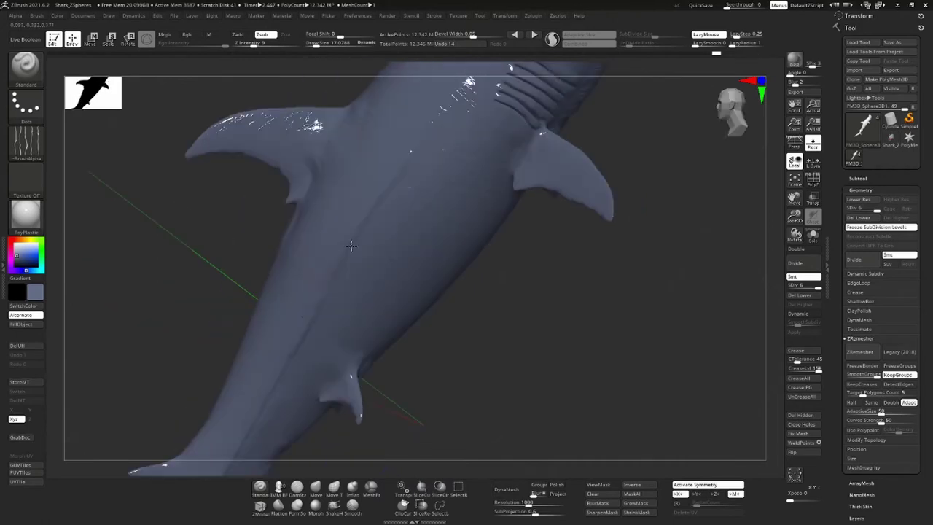
Step: Stamp DragRect Alpha 23 wrinkled skin texture over the flank, gills, fins and head underside
{"action": "right_click_drag", "start_coordinate": [351, 246], "coordinate": [514, 207]}
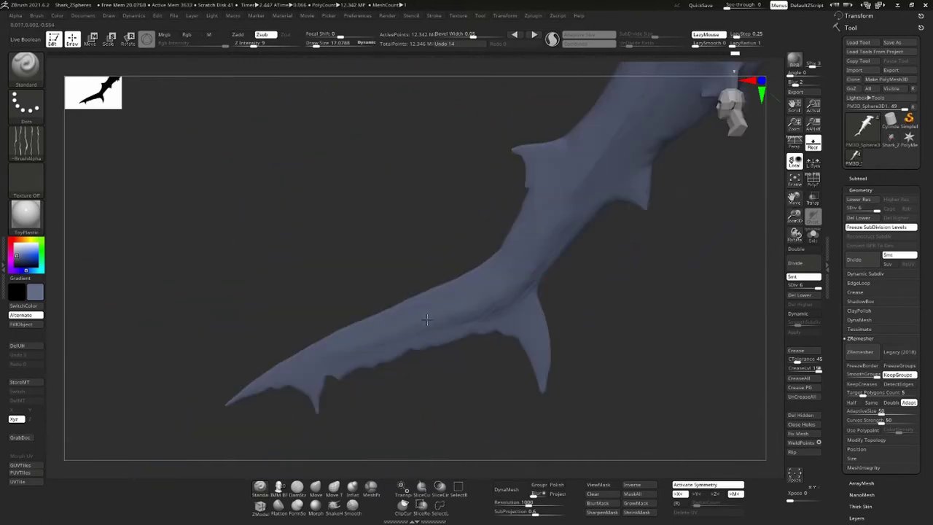
{"action": "mouse_move", "coordinate": [427, 319]}
{"action": "right_mouse_down"}
{"action": "mouse_move", "coordinate": [543, 165]}
{"action": "mouse_move", "coordinate": [371, 318]}
{"action": "mouse_move", "coordinate": [438, 284]}
{"action": "mouse_move", "coordinate": [637, 234]}
{"action": "right_mouse_up"}
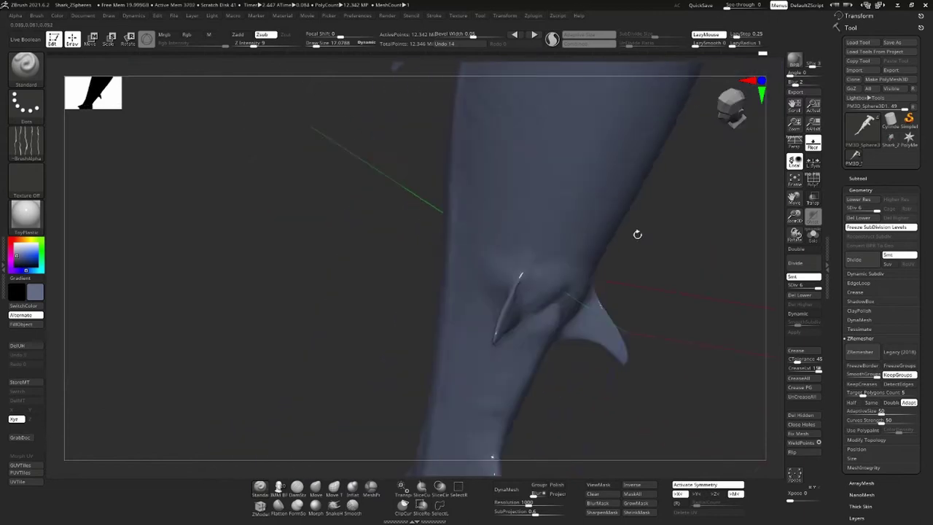
{"action": "mouse_move", "coordinate": [535, 298]}
{"action": "right_mouse_down"}
{"action": "mouse_move", "coordinate": [673, 389]}
{"action": "mouse_move", "coordinate": [653, 121]}
{"action": "mouse_move", "coordinate": [772, 205]}
{"action": "right_mouse_up"}
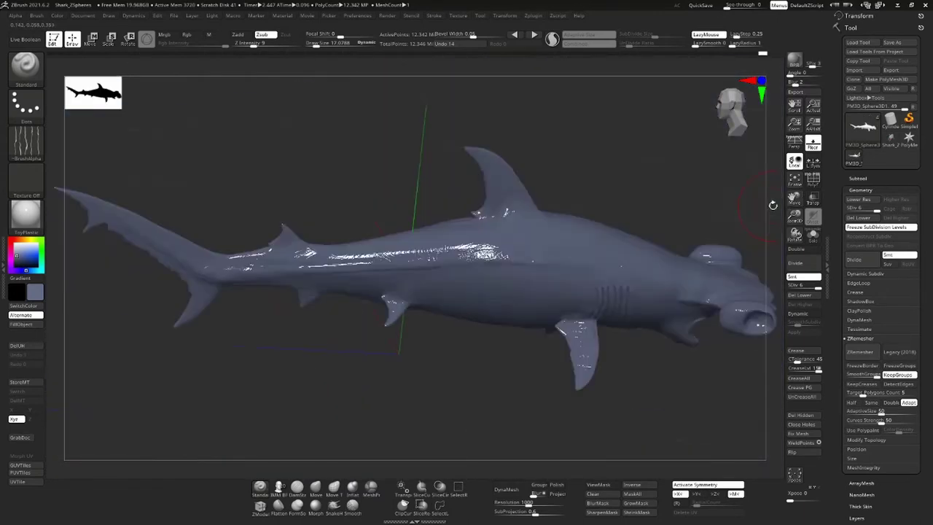
{"action": "mouse_move", "coordinate": [729, 306]}
{"action": "right_mouse_down", "text": "alt"}
{"action": "mouse_move", "coordinate": [590, 244]}
{"action": "mouse_move", "coordinate": [575, 204]}
{"action": "right_mouse_up", "text": "alt"}
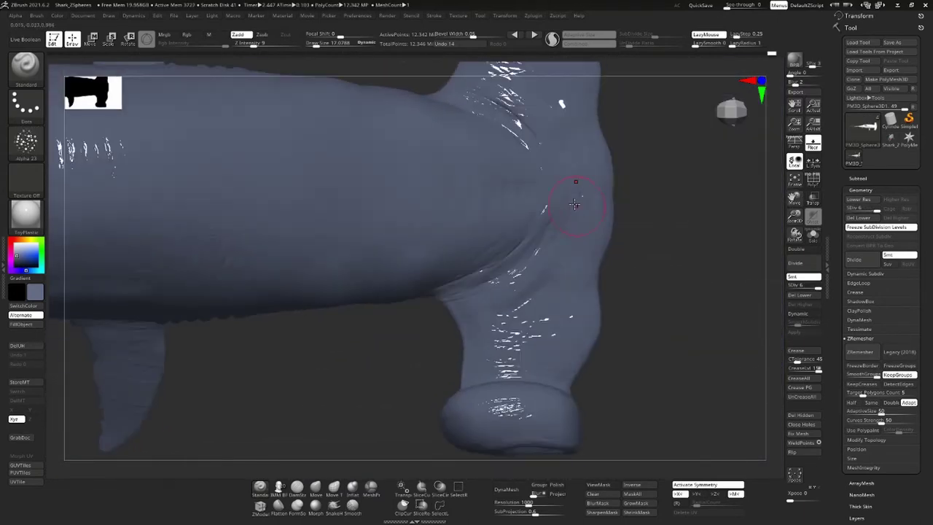
{"action": "mouse_move", "coordinate": [586, 313]}
{"action": "right_mouse_down"}
{"action": "mouse_move", "coordinate": [433, 233]}
{"action": "mouse_move", "coordinate": [475, 389]}
{"action": "mouse_move", "coordinate": [350, 233]}
{"action": "right_mouse_up"}
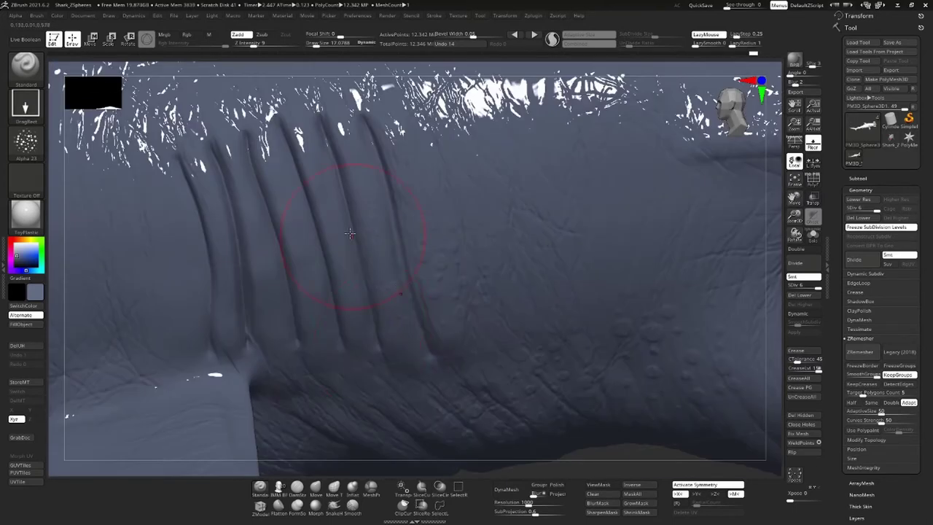
{"action": "mouse_move", "coordinate": [323, 329]}
{"action": "right_mouse_down", "text": "alt"}
{"action": "mouse_move", "coordinate": [583, 158]}
{"action": "mouse_move", "coordinate": [475, 384]}
{"action": "mouse_move", "coordinate": [587, 308]}
{"action": "mouse_move", "coordinate": [547, 198]}
{"action": "mouse_move", "coordinate": [487, 302]}
{"action": "mouse_move", "coordinate": [442, 152]}
{"action": "mouse_move", "coordinate": [734, 295]}
{"action": "mouse_move", "coordinate": [685, 343]}
{"action": "mouse_move", "coordinate": [554, 241]}
{"action": "mouse_move", "coordinate": [510, 182]}
{"action": "mouse_move", "coordinate": [536, 143]}
{"action": "mouse_move", "coordinate": [431, 236]}
{"action": "mouse_move", "coordinate": [658, 412]}
{"action": "mouse_move", "coordinate": [510, 218]}
{"action": "mouse_move", "coordinate": [563, 170]}
{"action": "mouse_move", "coordinate": [577, 317]}
{"action": "mouse_move", "coordinate": [631, 190]}
{"action": "mouse_move", "coordinate": [654, 205]}
{"action": "mouse_move", "coordinate": [660, 240]}
{"action": "mouse_move", "coordinate": [617, 196]}
{"action": "mouse_move", "coordinate": [656, 240]}
{"action": "right_mouse_up", "text": "alt"}
Step: Save the shark sculpt and apply a dark glossy material to it
{"action": "key", "text": "ctrl+s"}
{"action": "key", "text": "Return"}
{"action": "right_click_drag", "start_coordinate": [781, 328], "coordinate": [772, 313]}
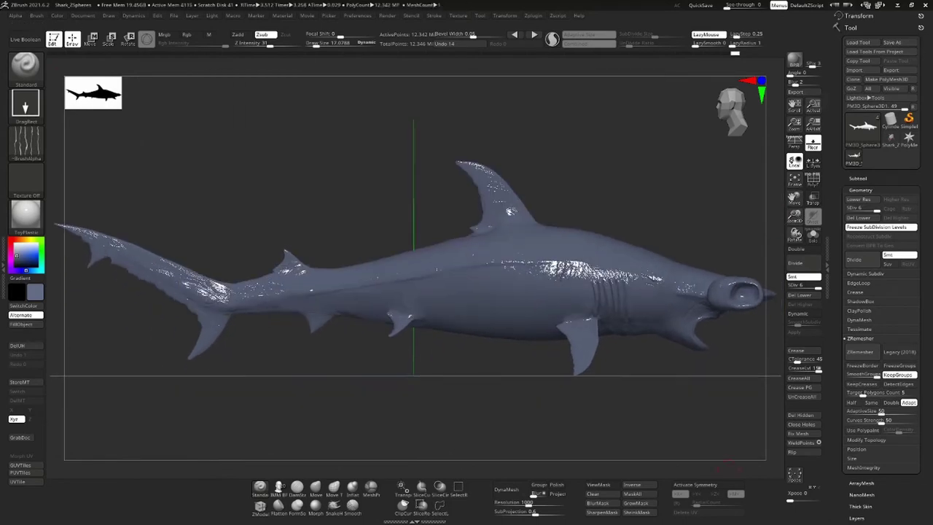
{"action": "left_click", "coordinate": [26, 212]}
{"action": "left_click", "coordinate": [196, 208]}
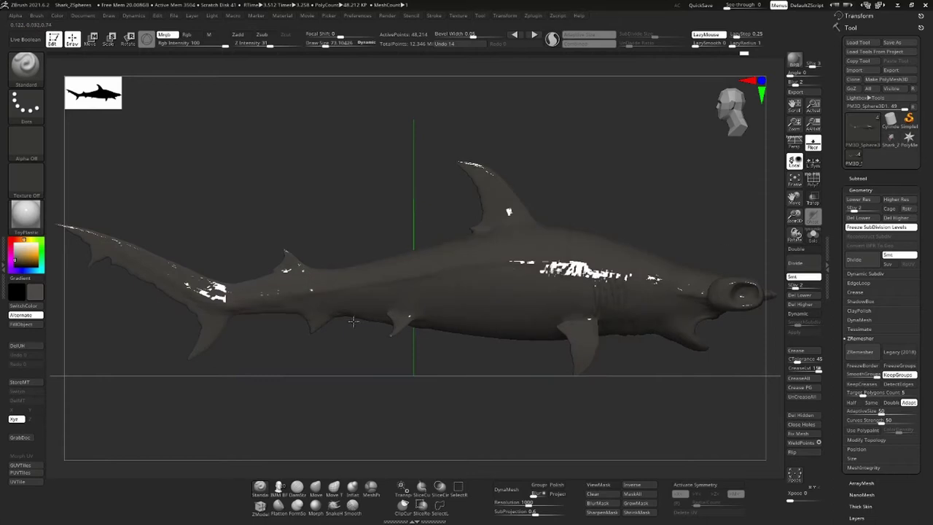
Step: Orbit and zoom around the shark to inspect its side and dorsal fin, ending in a flat side view
{"action": "right_click_drag", "start_coordinate": [508, 212], "coordinate": [209, 144]}
{"action": "mouse_move", "coordinate": [444, 329]}
{"action": "right_mouse_down"}
{"action": "mouse_move", "coordinate": [617, 377]}
{"action": "mouse_move", "coordinate": [541, 256]}
{"action": "right_mouse_up"}
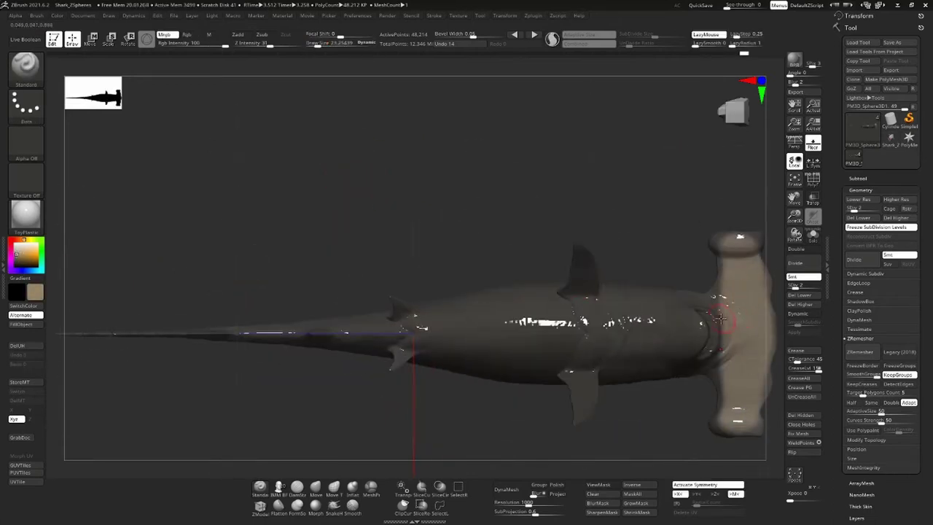
{"action": "right_click_drag", "start_coordinate": [415, 326], "coordinate": [328, 349]}
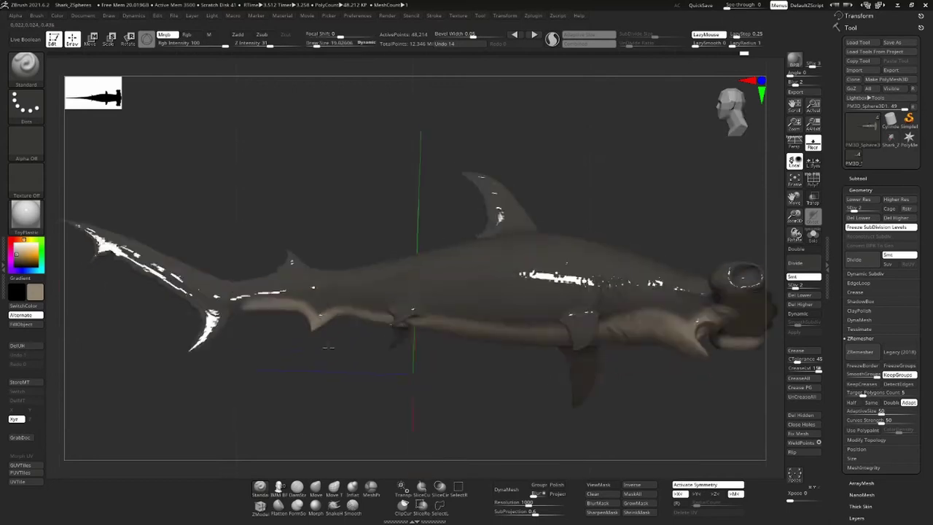
{"action": "mouse_move", "coordinate": [656, 350]}
{"action": "right_mouse_down"}
{"action": "mouse_move", "coordinate": [677, 160]}
{"action": "mouse_move", "coordinate": [585, 327]}
{"action": "mouse_move", "coordinate": [743, 163]}
{"action": "mouse_move", "coordinate": [567, 326]}
{"action": "mouse_move", "coordinate": [296, 167]}
{"action": "mouse_move", "coordinate": [52, 91]}
{"action": "mouse_move", "coordinate": [454, 270]}
{"action": "mouse_move", "coordinate": [525, 226]}
{"action": "mouse_move", "coordinate": [576, 237]}
{"action": "right_mouse_up"}
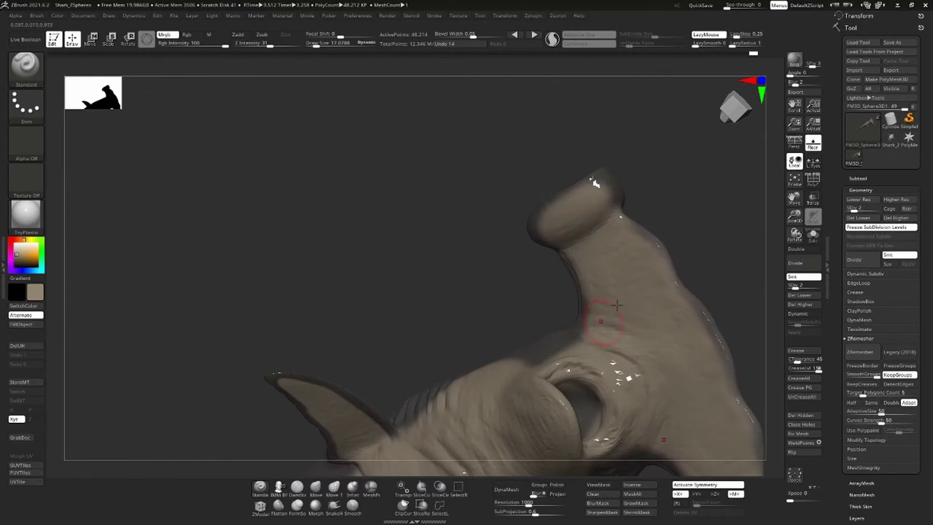
{"action": "right_click_drag", "start_coordinate": [616, 304], "coordinate": [679, 155]}
{"action": "right_click_drag", "start_coordinate": [625, 64], "coordinate": [25, 153], "text": "shift"}
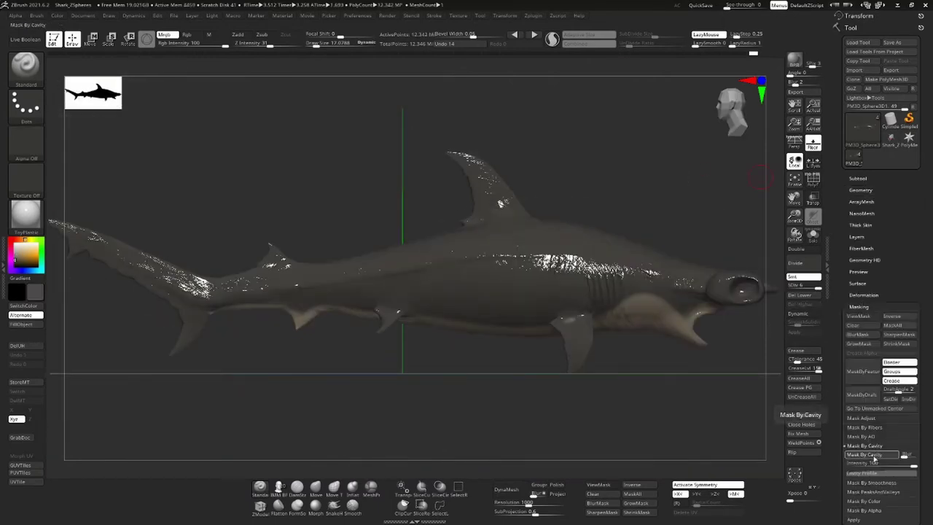
Step: Invert the cavity mask and inspect the back, head, fins and tail up close
{"action": "left_click", "coordinate": [896, 321]}
{"action": "right_click_drag", "start_coordinate": [437, 234], "coordinate": [352, 54], "text": "alt"}
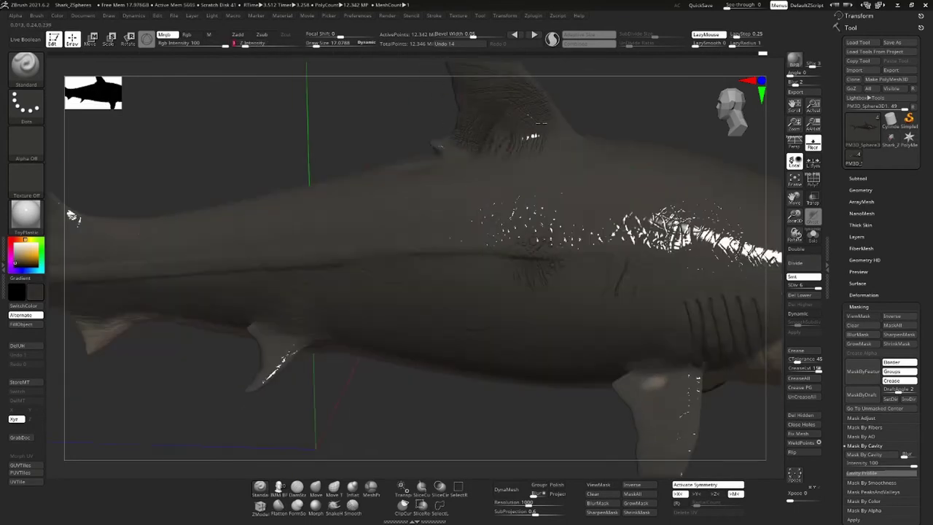
{"action": "right_click_drag", "start_coordinate": [72, 215], "coordinate": [13, 261]}
{"action": "mouse_move", "coordinate": [687, 235]}
{"action": "right_mouse_down"}
{"action": "mouse_move", "coordinate": [572, 161]}
{"action": "mouse_move", "coordinate": [645, 191]}
{"action": "right_mouse_up"}
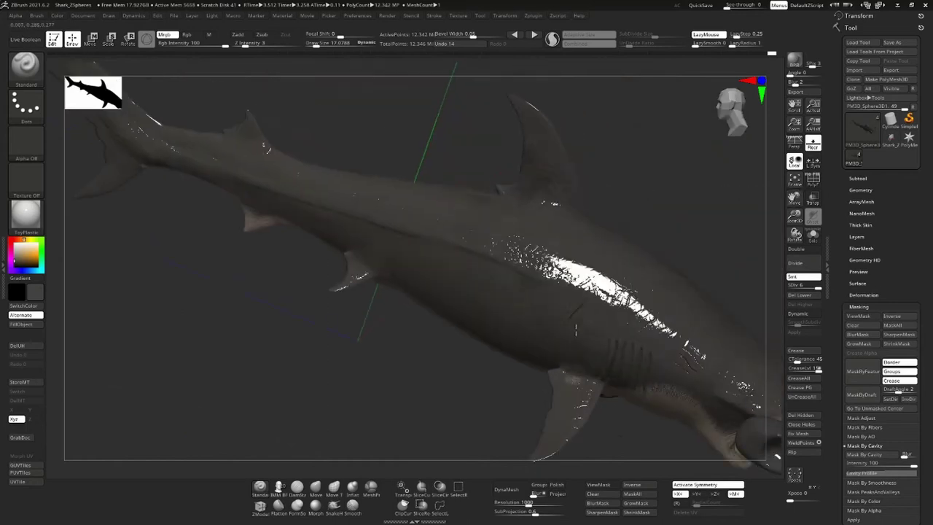
{"action": "mouse_move", "coordinate": [575, 330]}
{"action": "right_mouse_down"}
{"action": "mouse_move", "coordinate": [486, 183]}
{"action": "mouse_move", "coordinate": [520, 266]}
{"action": "mouse_move", "coordinate": [339, 243]}
{"action": "mouse_move", "coordinate": [293, 145]}
{"action": "mouse_move", "coordinate": [240, 190]}
{"action": "mouse_move", "coordinate": [414, 197]}
{"action": "right_mouse_up"}
{"action": "mouse_move", "coordinate": [249, 211]}
{"action": "right_mouse_down"}
{"action": "mouse_move", "coordinate": [350, 218]}
{"action": "mouse_move", "coordinate": [654, 369]}
{"action": "mouse_move", "coordinate": [550, 240]}
{"action": "mouse_move", "coordinate": [704, 196]}
{"action": "mouse_move", "coordinate": [421, 167]}
{"action": "right_mouse_up"}
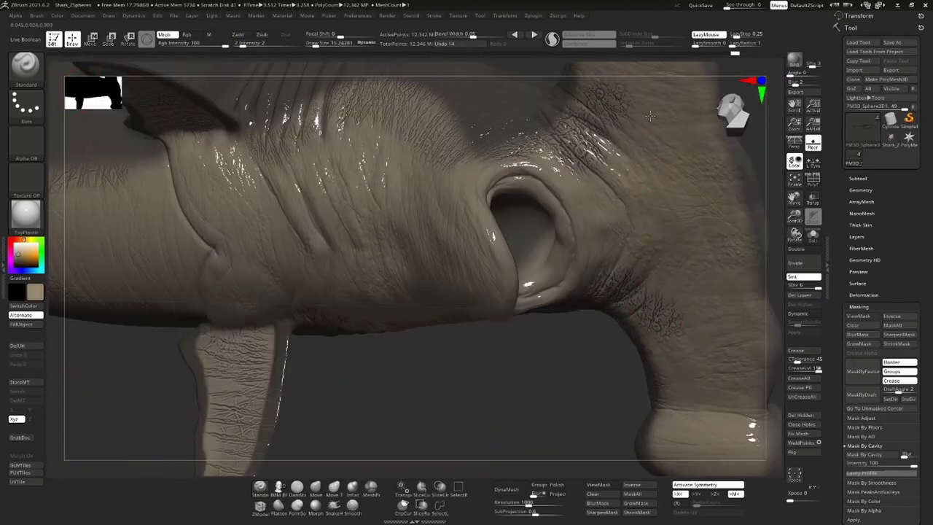
{"action": "mouse_move", "coordinate": [650, 115]}
{"action": "right_mouse_down"}
{"action": "mouse_move", "coordinate": [752, 221]}
{"action": "mouse_move", "coordinate": [619, 204]}
{"action": "mouse_move", "coordinate": [390, 135]}
{"action": "mouse_move", "coordinate": [271, 339]}
{"action": "right_mouse_up"}
Step: Bring up the paint settings and close in on the gill slits and eye from the side
{"action": "key", "text": "space"}
{"action": "mouse_move", "coordinate": [675, 309]}
{"action": "right_mouse_down"}
{"action": "mouse_move", "coordinate": [114, 343]}
{"action": "mouse_move", "coordinate": [714, 427]}
{"action": "mouse_move", "coordinate": [554, 149]}
{"action": "mouse_move", "coordinate": [358, 278]}
{"action": "right_mouse_up"}
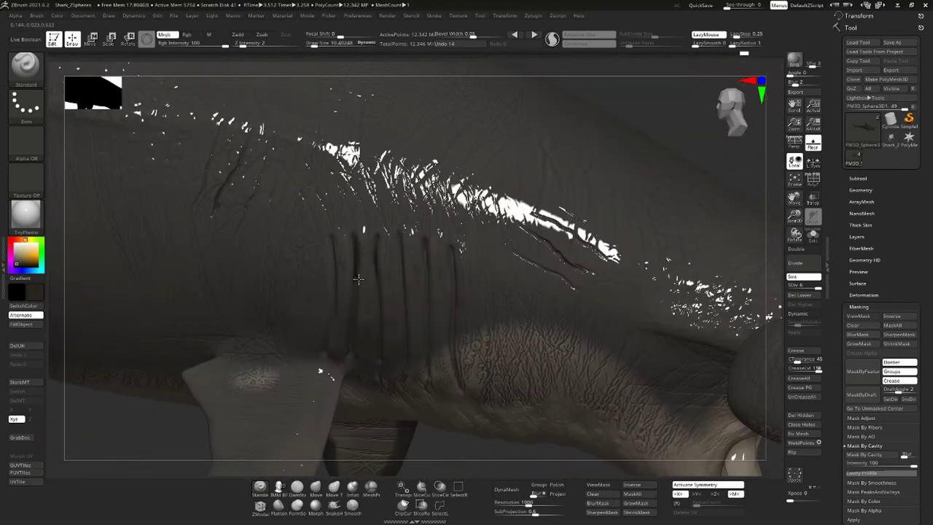
{"action": "mouse_move", "coordinate": [461, 334]}
{"action": "right_mouse_down"}
{"action": "mouse_move", "coordinate": [521, 125]}
{"action": "mouse_move", "coordinate": [494, 396]}
{"action": "right_mouse_up"}
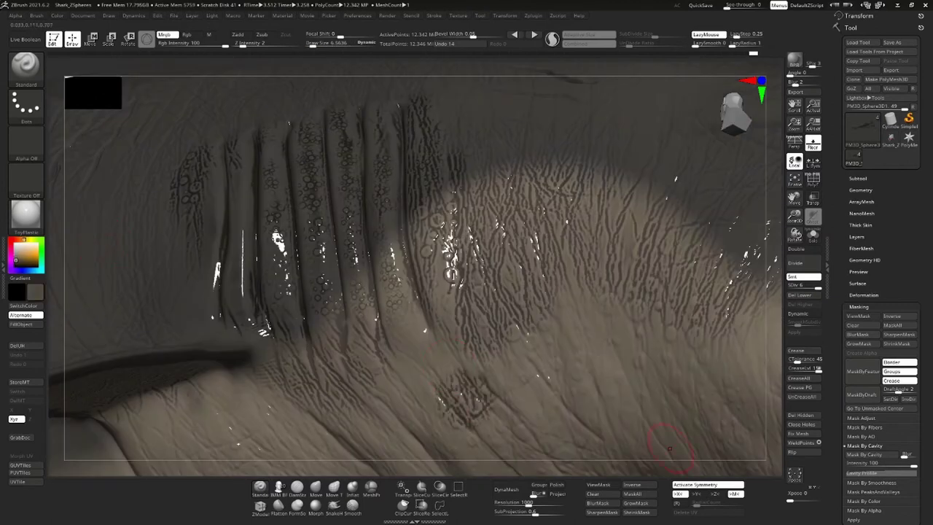
{"action": "right_click_drag", "start_coordinate": [669, 446], "coordinate": [290, 360]}
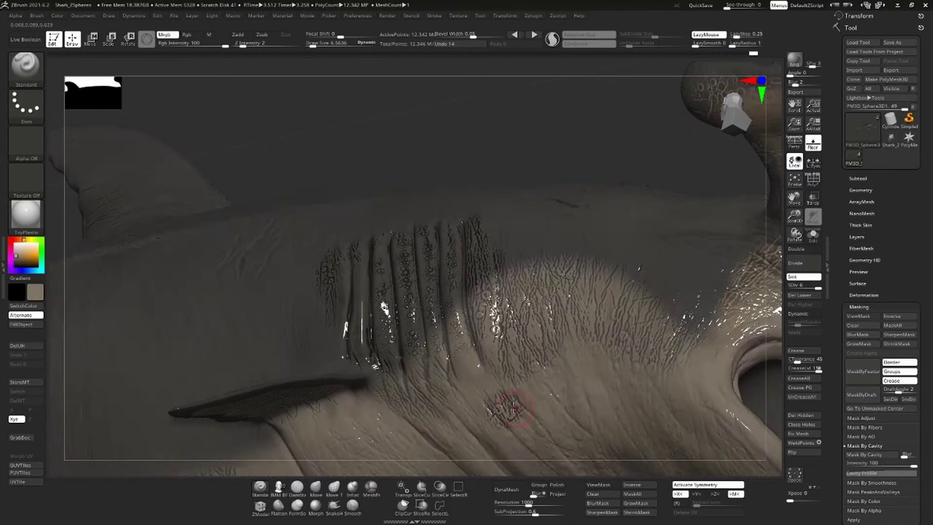
{"action": "mouse_move", "coordinate": [440, 406]}
{"action": "right_mouse_down"}
{"action": "mouse_move", "coordinate": [374, 322]}
{"action": "mouse_move", "coordinate": [616, 383]}
{"action": "right_mouse_up"}
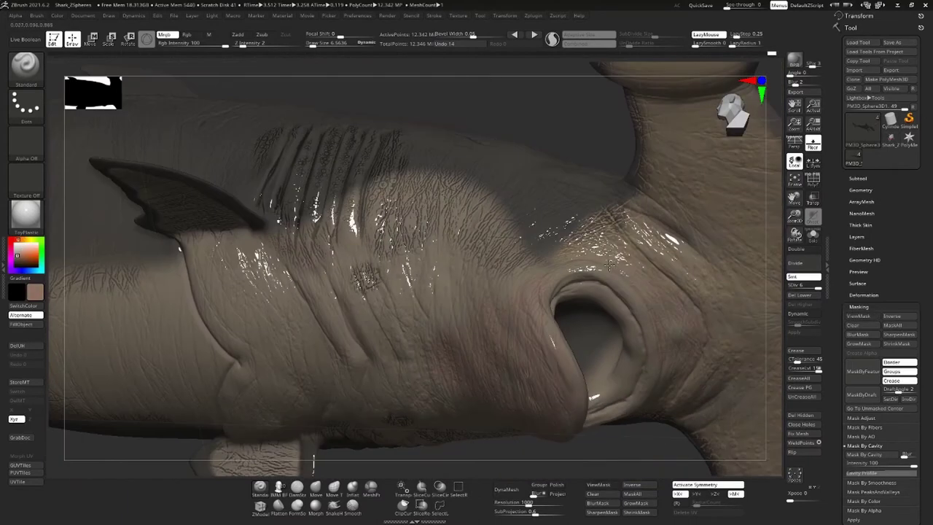
{"action": "right_click_drag", "start_coordinate": [609, 266], "coordinate": [403, 330]}
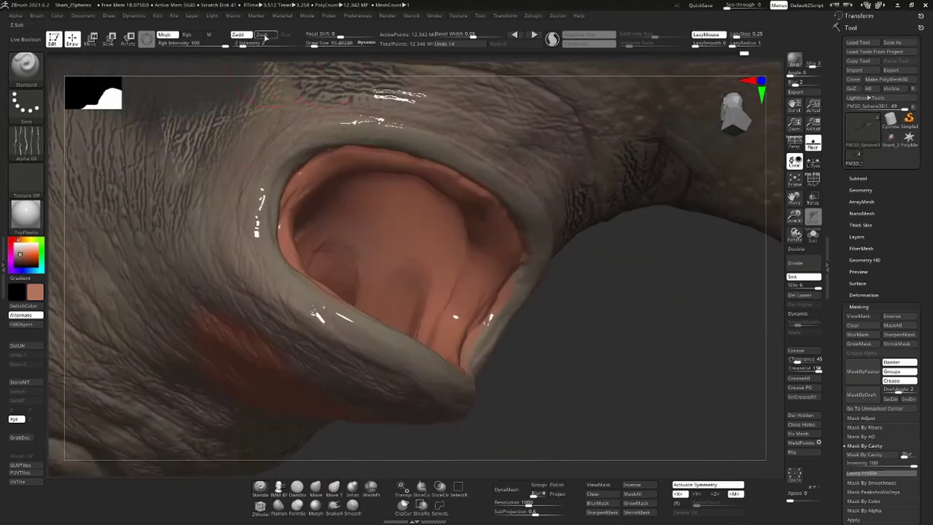
Step: Set strokes to carve mode and rotate past the fin and gills to view the open mouth
{"action": "left_click", "coordinate": [264, 37]}
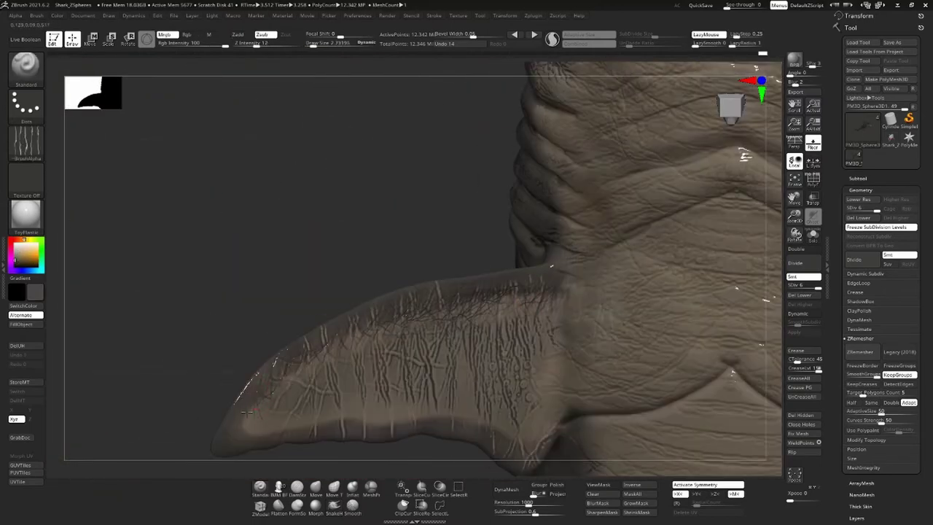
{"action": "left_click_drag", "start_coordinate": [300, 116], "coordinate": [597, 437]}
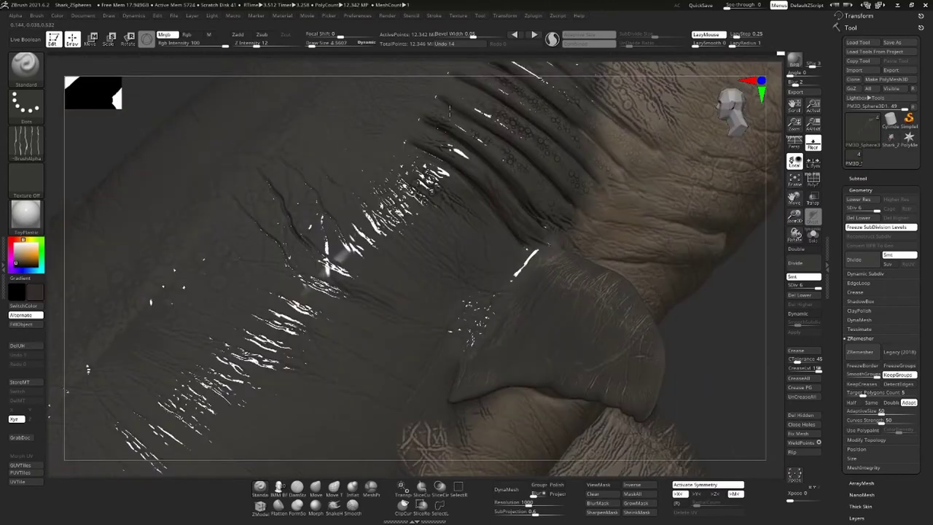
{"action": "right_click_drag", "start_coordinate": [449, 109], "coordinate": [544, 256]}
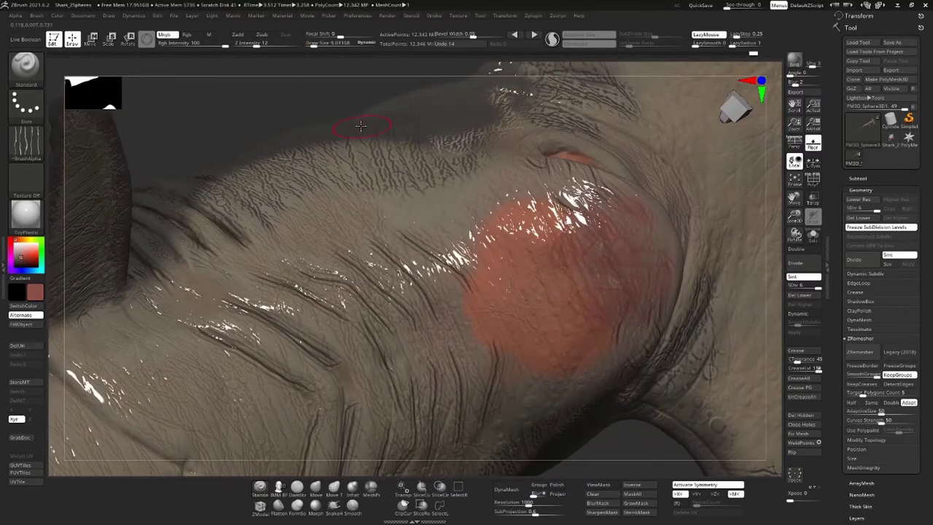
{"action": "right_click_drag", "start_coordinate": [360, 126], "coordinate": [511, 250]}
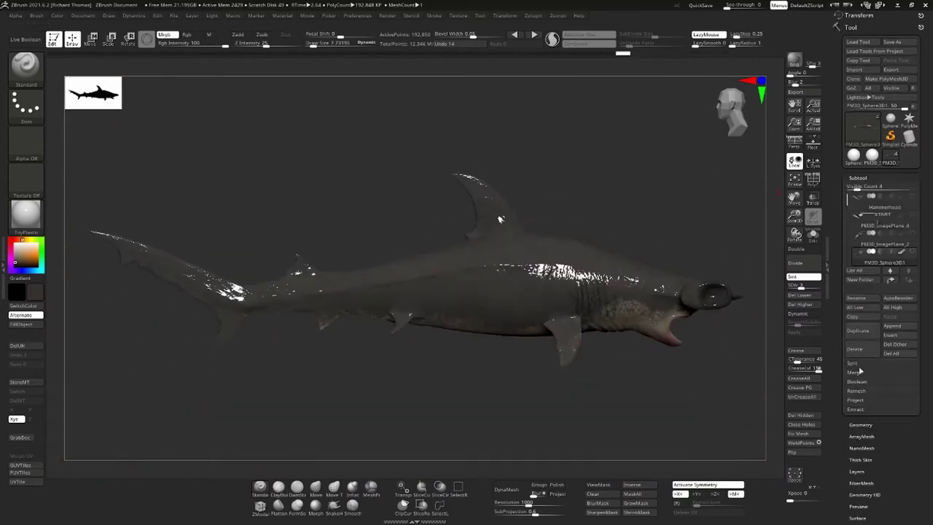
Step: Duplicate the sphere subtool and frame the new copy in a straight front view
{"action": "left_click", "coordinate": [873, 163]}
{"action": "left_click", "coordinate": [853, 344]}
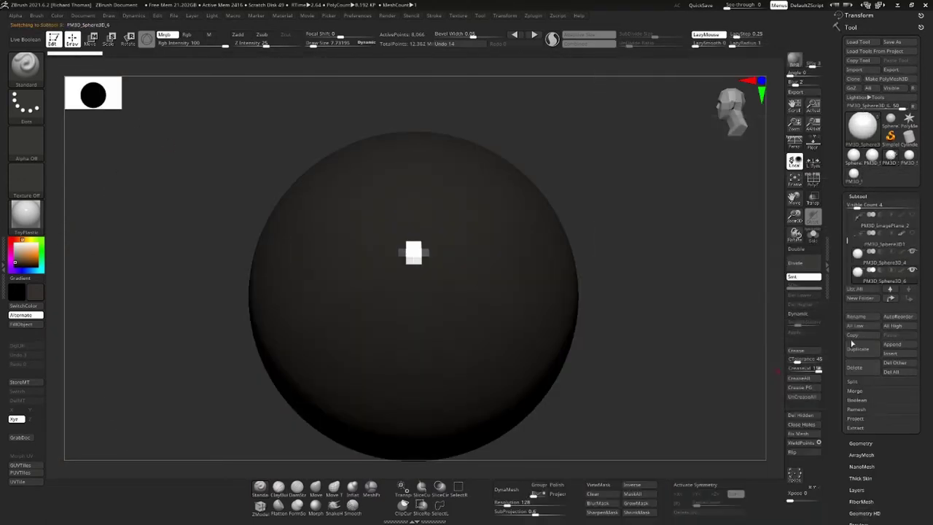
{"action": "left_click", "coordinate": [391, 251], "text": "alt"}
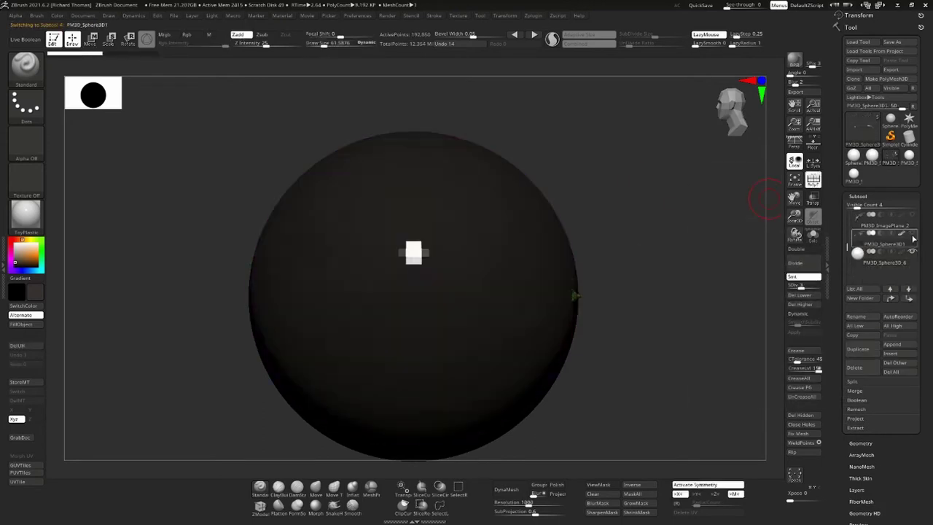
{"action": "key", "text": "r"}
{"action": "left_click", "coordinate": [512, 285], "text": "alt"}
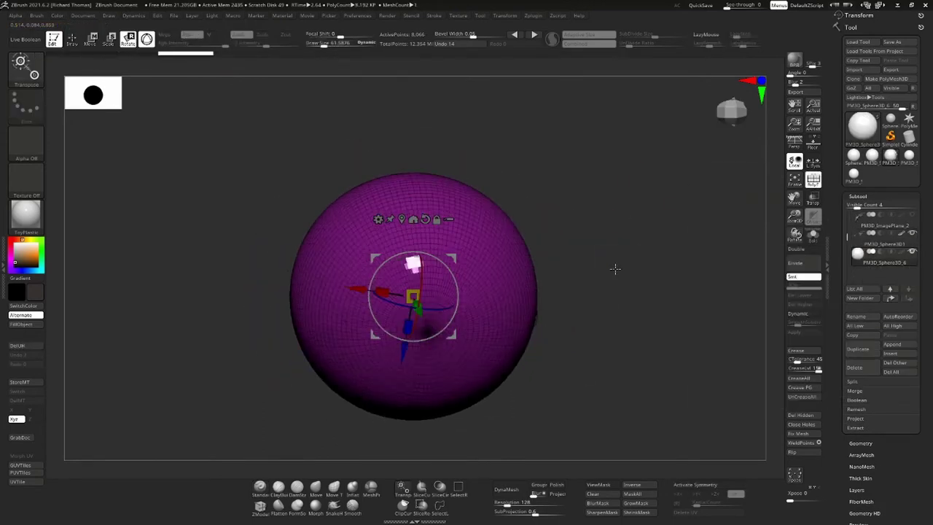
{"action": "key", "text": "f"}
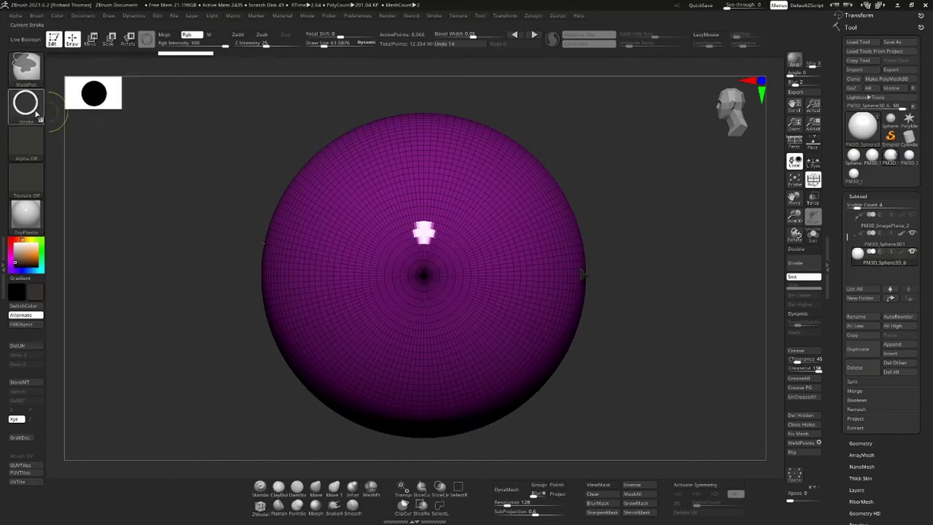
Step: Mask a large circular area on the sphere's front and briefly orbit to check it
{"action": "key", "text": "ctrl"}
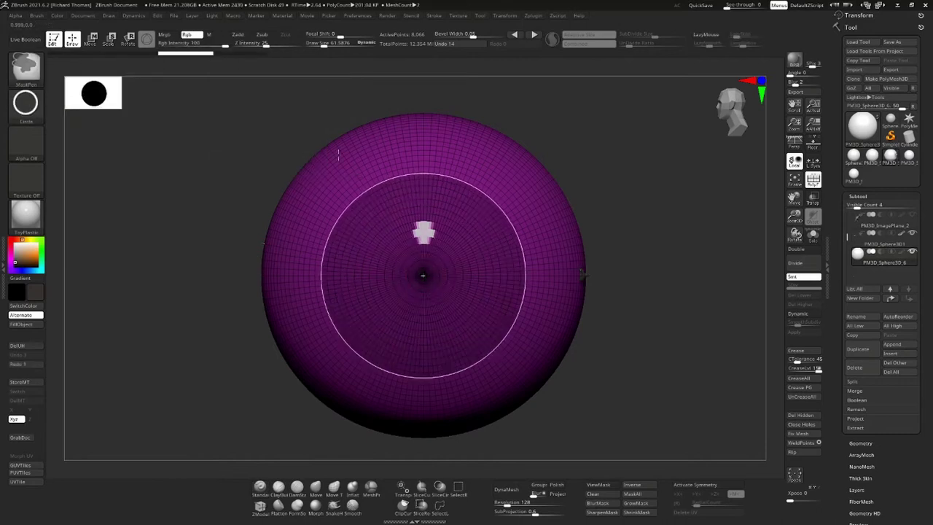
{"action": "mouse_move", "coordinate": [645, 170]}
{"action": "left_mouse_down"}
{"action": "mouse_move", "coordinate": [458, 419]}
{"action": "mouse_move", "coordinate": [233, 264]}
{"action": "left_mouse_up"}
{"action": "left_click", "coordinate": [860, 208]}
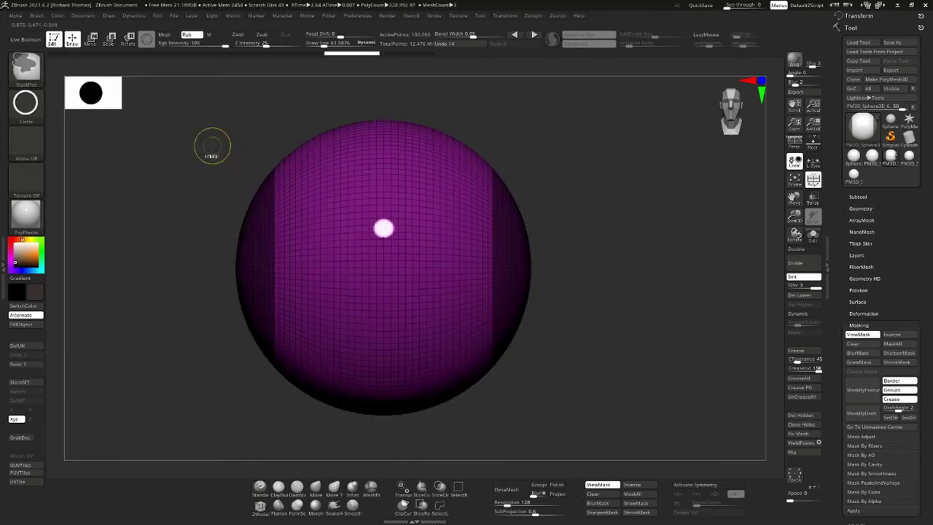
{"action": "left_click_drag", "start_coordinate": [212, 146], "coordinate": [558, 160]}
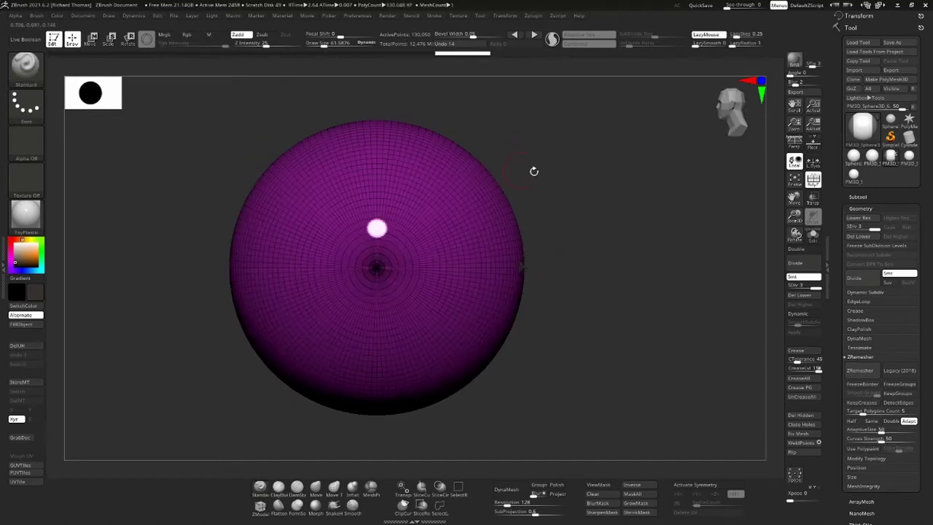
Step: Show the Polyframe polygroup colours and turn the masked centre into its own polygroup
{"action": "left_click", "coordinate": [554, 145], "text": "ctrl"}
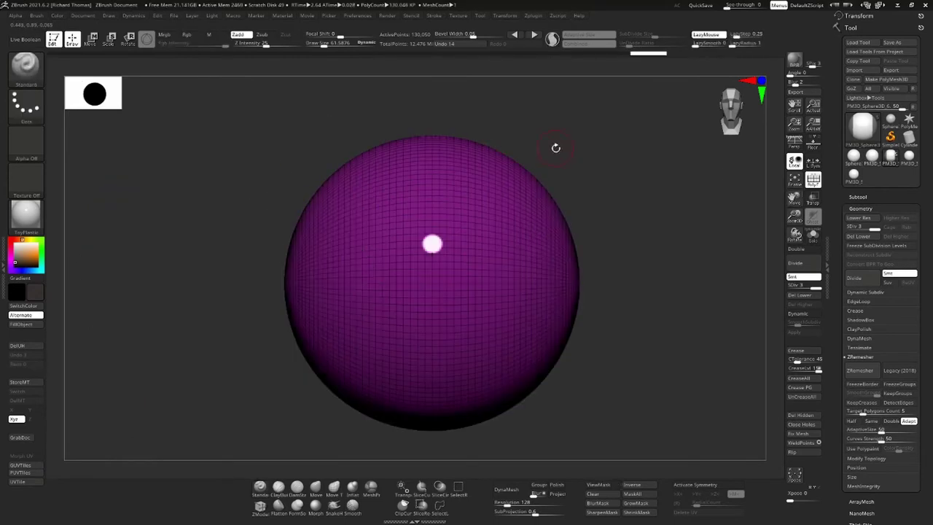
{"action": "left_click", "coordinate": [858, 218]}
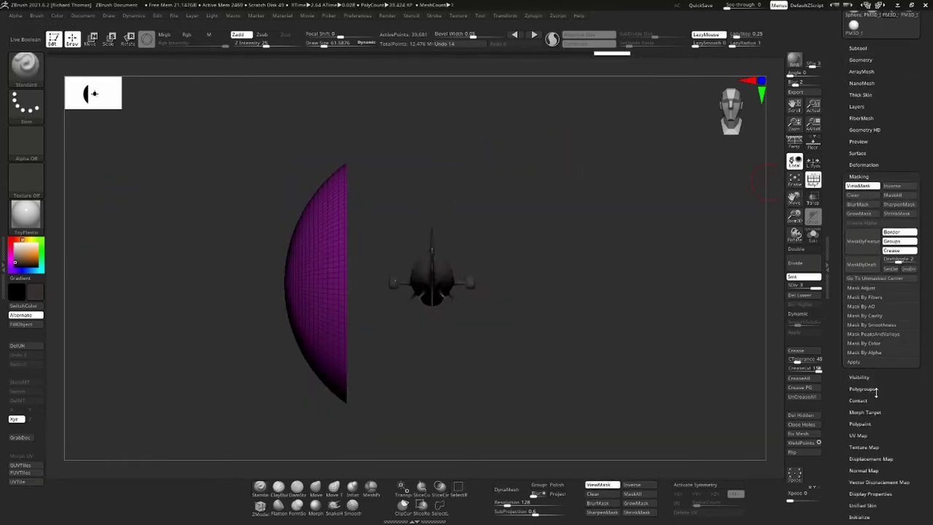
{"action": "left_click", "coordinate": [860, 188]}
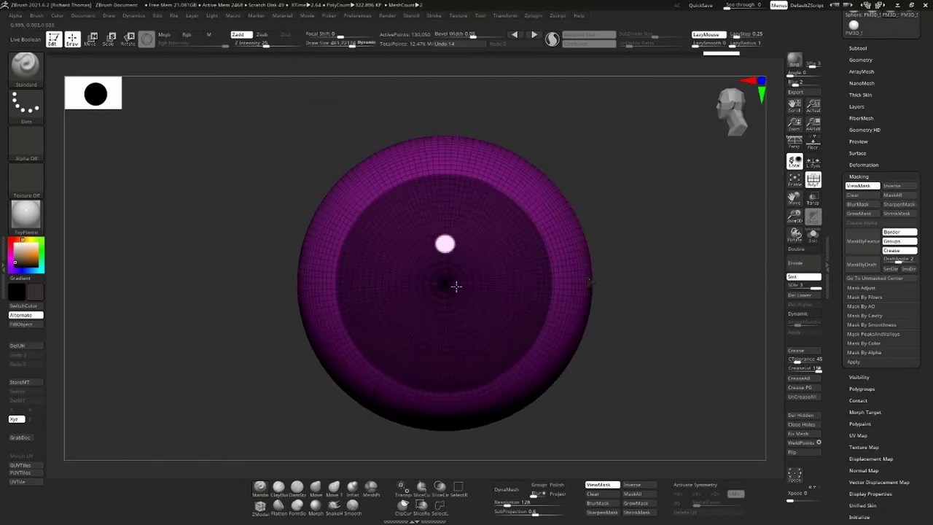
{"action": "left_click", "coordinate": [861, 200]}
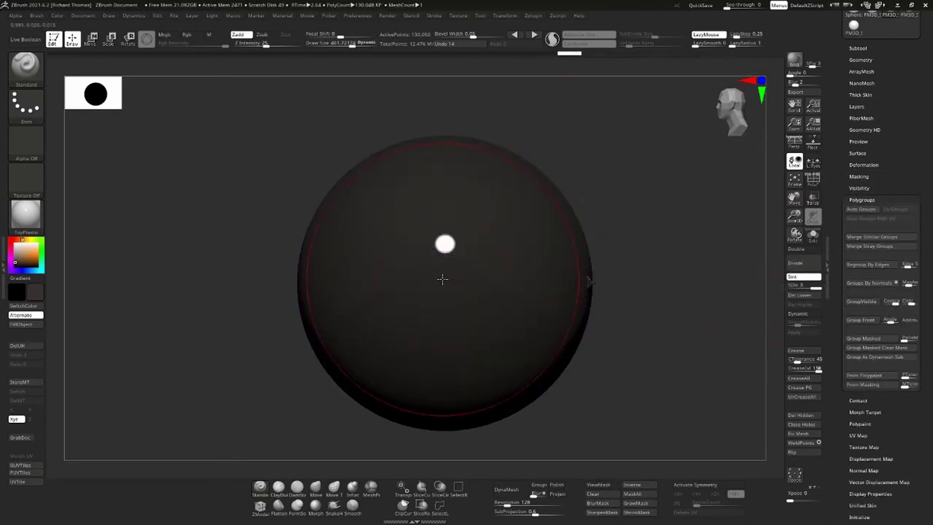
{"action": "left_click", "coordinate": [813, 180]}
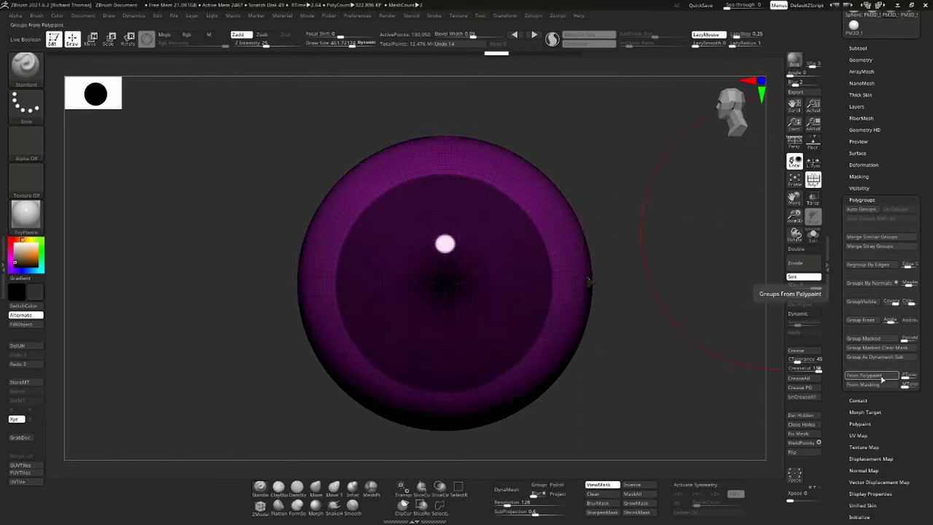
{"action": "key", "text": "ctrl+w"}
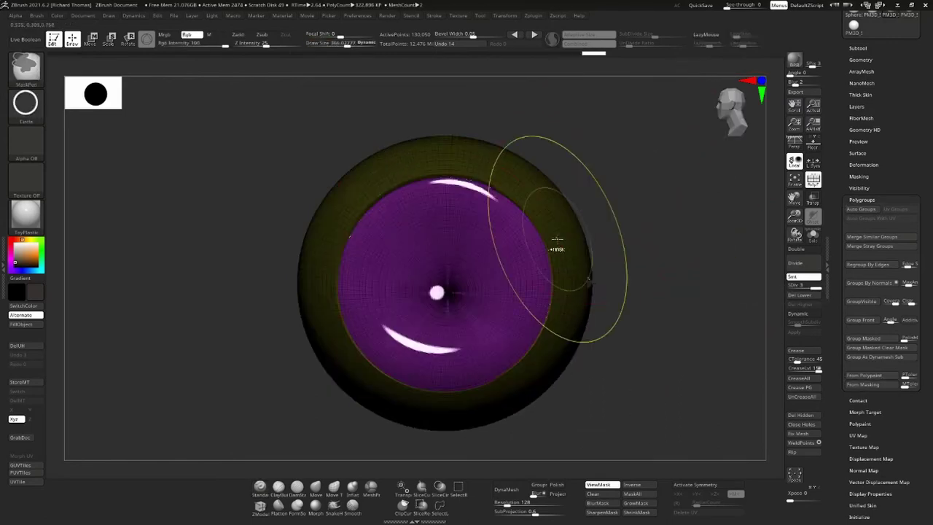
{"action": "key", "text": "shift+f"}
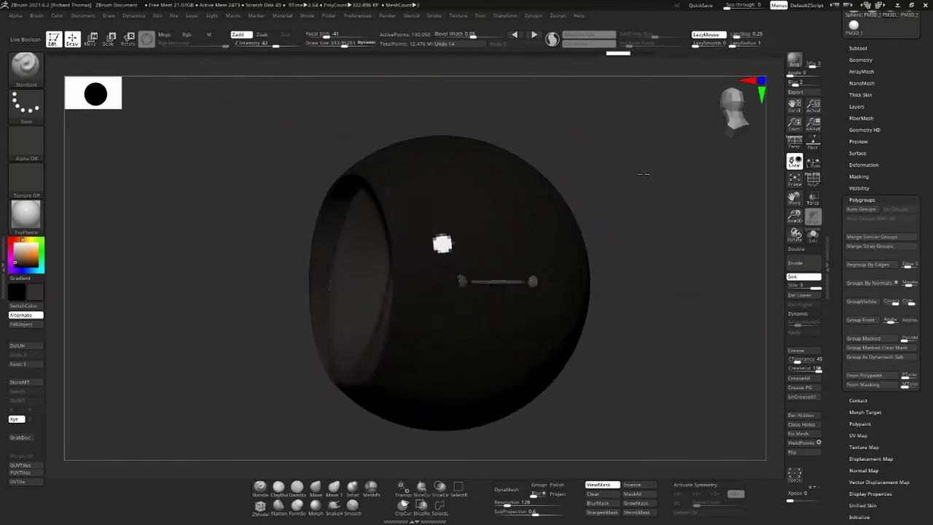
Step: Orbit the bowl-shaped eye mesh from front, side and back to check its depth
{"action": "left_click_drag", "start_coordinate": [646, 172], "coordinate": [631, 142]}
{"action": "key", "text": "space"}
{"action": "left_click_drag", "start_coordinate": [423, 262], "coordinate": [443, 265]}
{"action": "left_click_drag", "start_coordinate": [594, 231], "coordinate": [606, 212]}
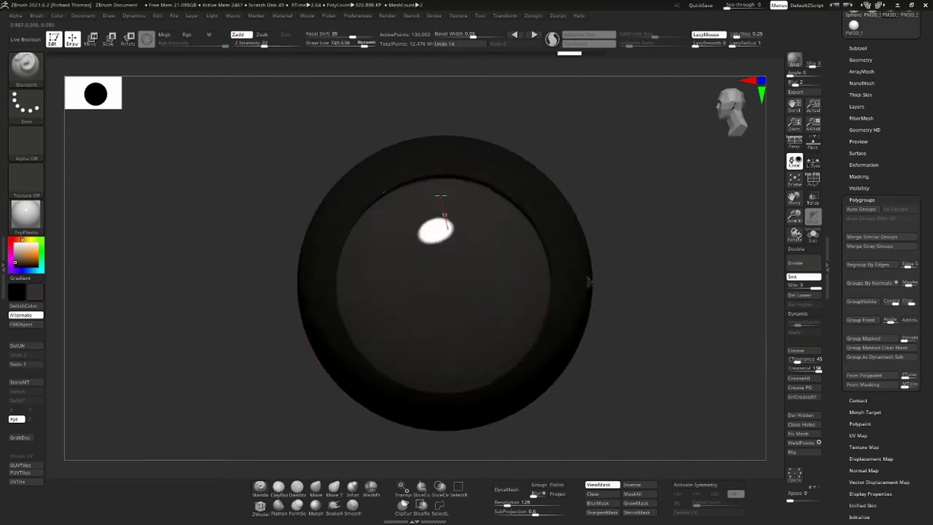
{"action": "left_click_drag", "start_coordinate": [441, 331], "coordinate": [617, 266]}
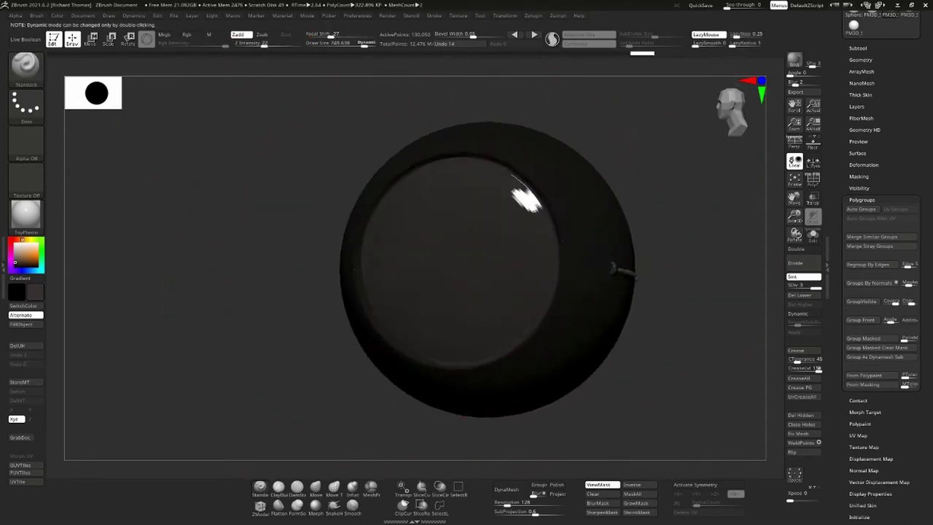
{"action": "left_click_drag", "start_coordinate": [641, 306], "coordinate": [704, 150]}
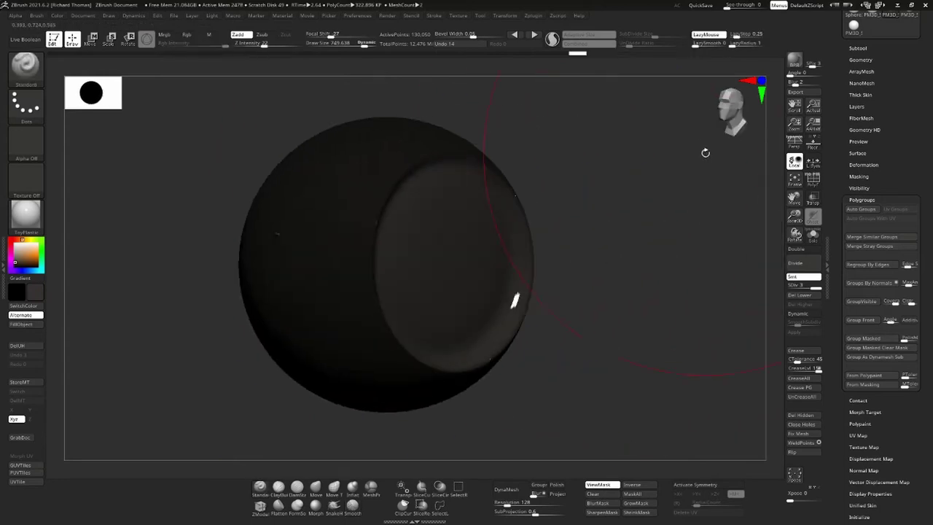
{"action": "left_click", "coordinate": [858, 48]}
{"action": "left_click", "coordinate": [108, 38]}
{"action": "left_click_drag", "start_coordinate": [641, 306], "coordinate": [589, 188]}
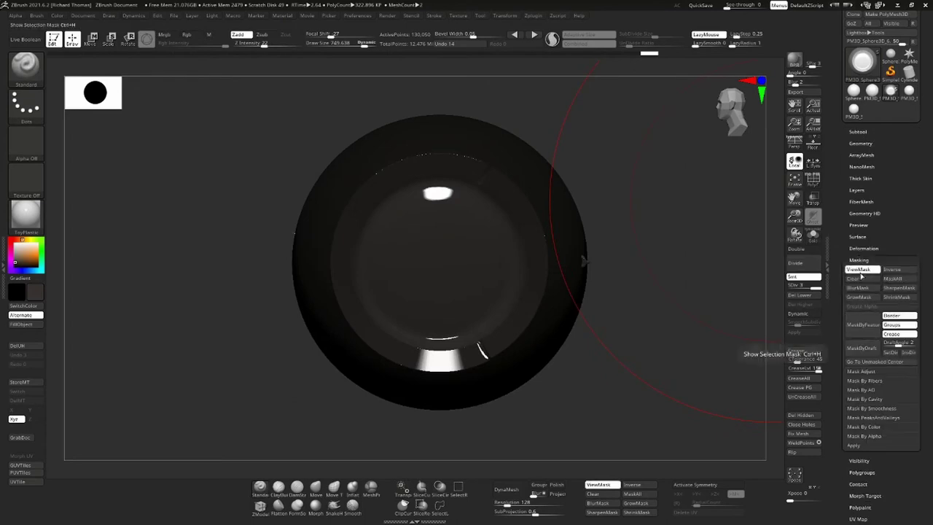
Step: Show the eye in place on the shark, enable X symmetry and select the PM3D_Sphere3D_6 subtool
{"action": "key", "text": "e"}
{"action": "left_click_drag", "start_coordinate": [426, 213], "coordinate": [262, 238]}
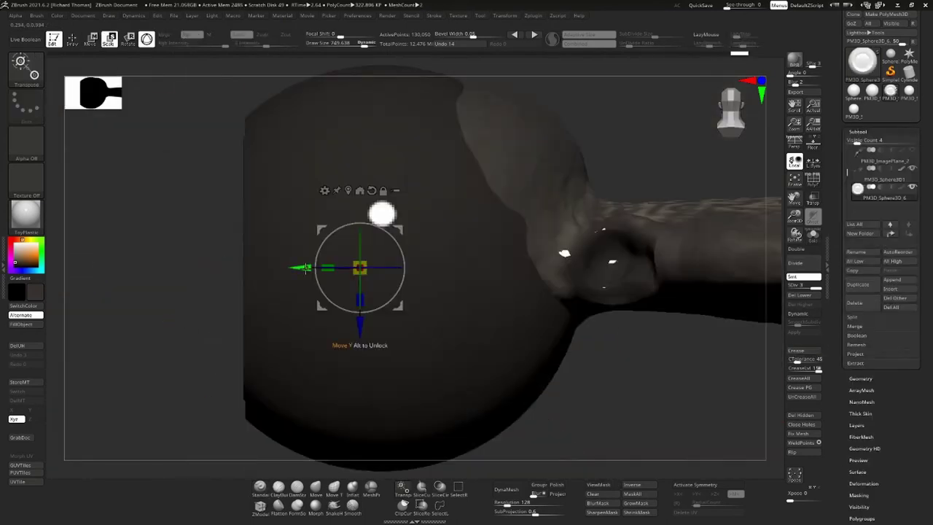
{"action": "key", "text": "q"}
{"action": "key", "text": "x"}
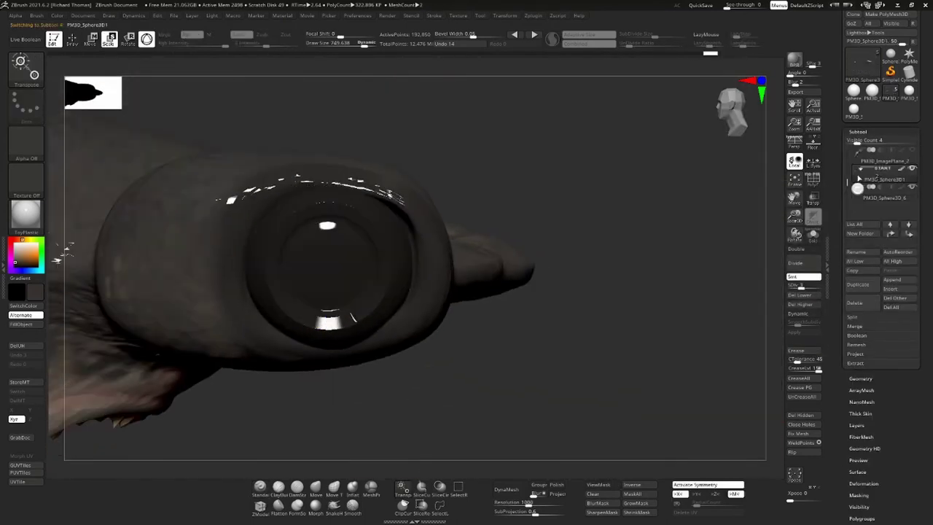
{"action": "mouse_move", "coordinate": [310, 190]}
{"action": "right_mouse_down"}
{"action": "mouse_move", "coordinate": [625, 249]}
{"action": "mouse_move", "coordinate": [603, 178]}
{"action": "right_mouse_up"}
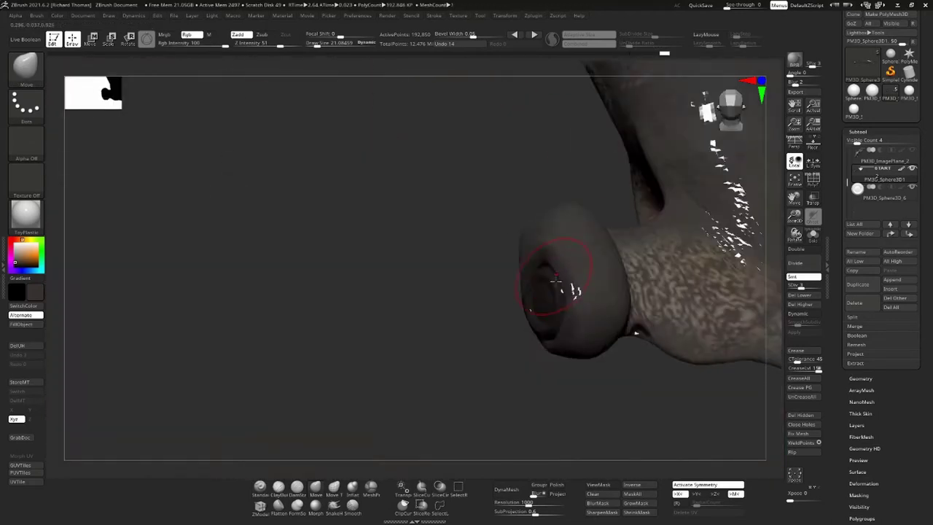
{"action": "left_click", "coordinate": [658, 202], "text": "alt"}
{"action": "key", "text": "f"}
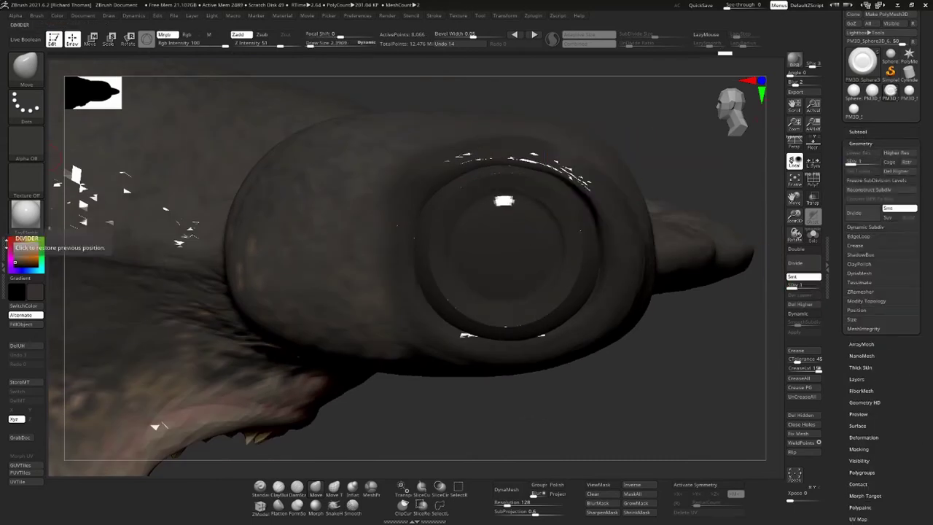
{"action": "right_click_drag", "start_coordinate": [397, 225], "coordinate": [733, 204]}
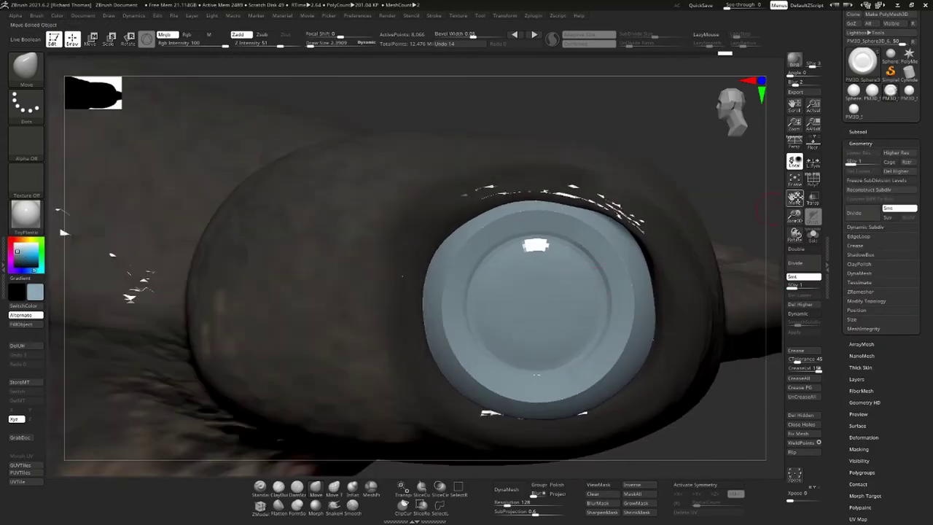
Step: Switch between the eye's ring and sphere pieces, then choose Alpha 22 for the brush
{"action": "left_click", "coordinate": [329, 282], "text": "alt"}
{"action": "left_click", "coordinate": [459, 273], "text": "alt"}
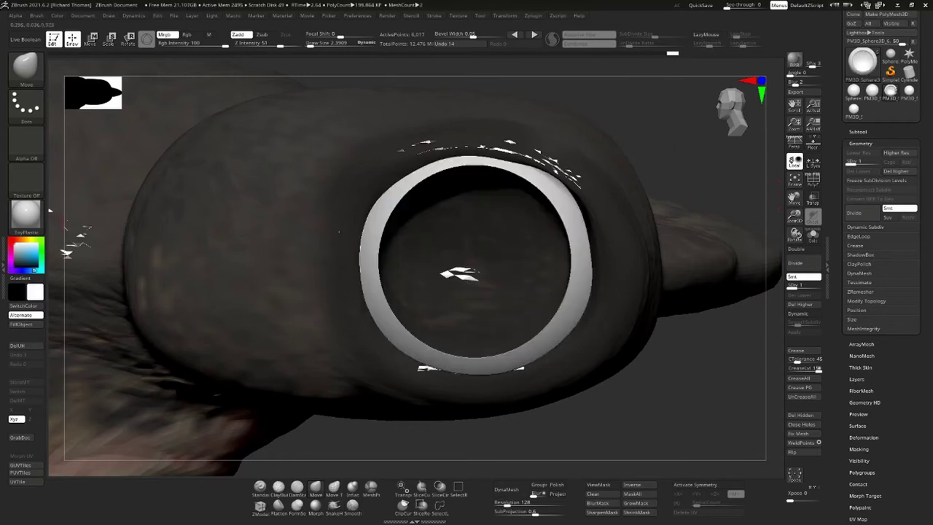
{"action": "left_click", "coordinate": [555, 265], "text": "alt"}
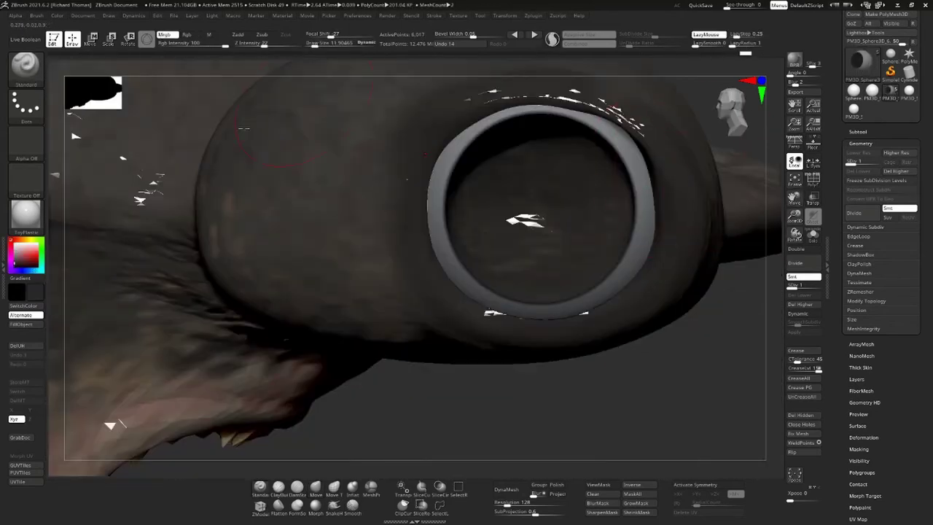
{"action": "left_click", "coordinate": [26, 144]}
{"action": "left_click", "coordinate": [77, 229]}
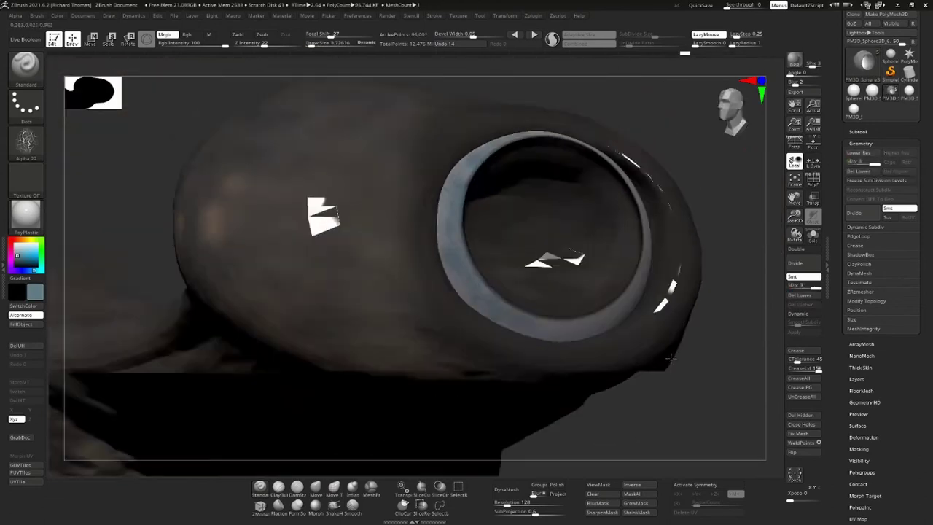
Step: Turn the eye to face forward in close-up and paint the pupil darker
{"action": "left_click_drag", "start_coordinate": [670, 357], "coordinate": [560, 188]}
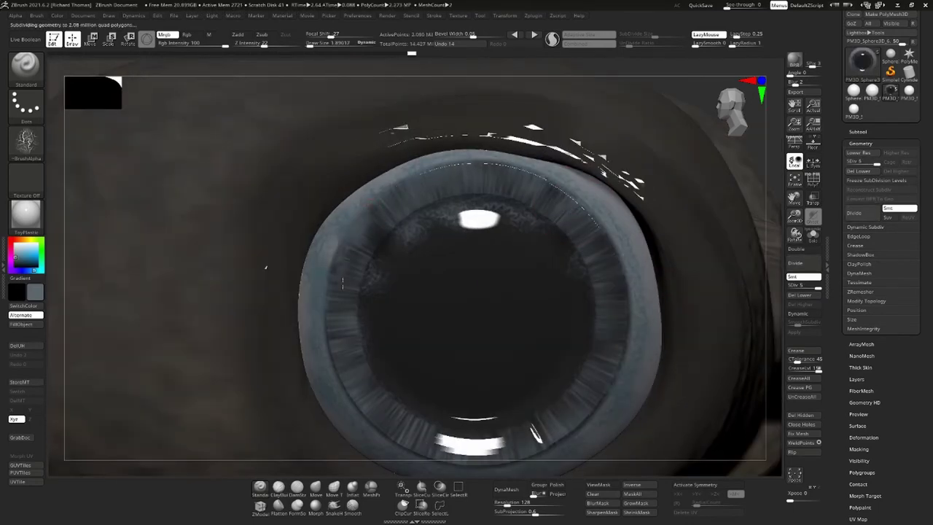
{"action": "left_click_drag", "start_coordinate": [616, 246], "coordinate": [646, 267]}
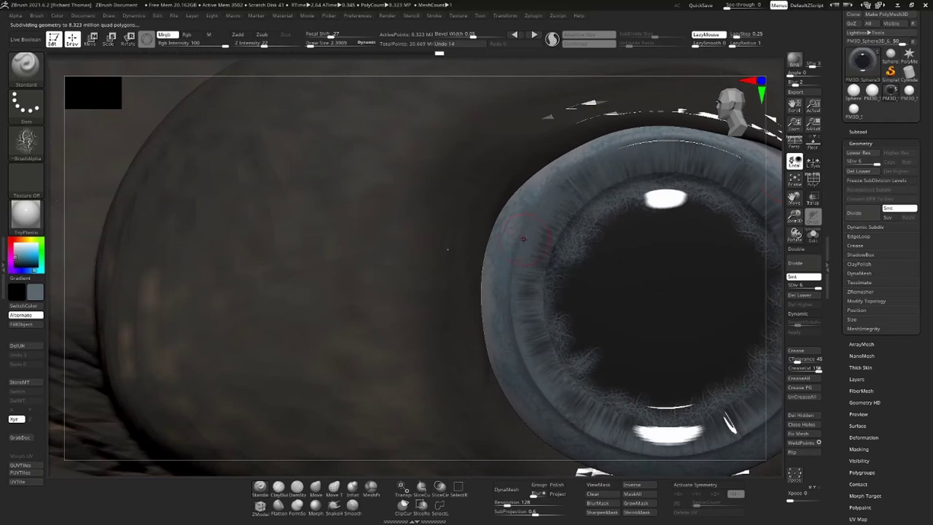
{"action": "mouse_move", "coordinate": [447, 250]}
{"action": "left_mouse_down"}
{"action": "mouse_move", "coordinate": [328, 151]}
{"action": "mouse_move", "coordinate": [251, 211]}
{"action": "left_mouse_up"}
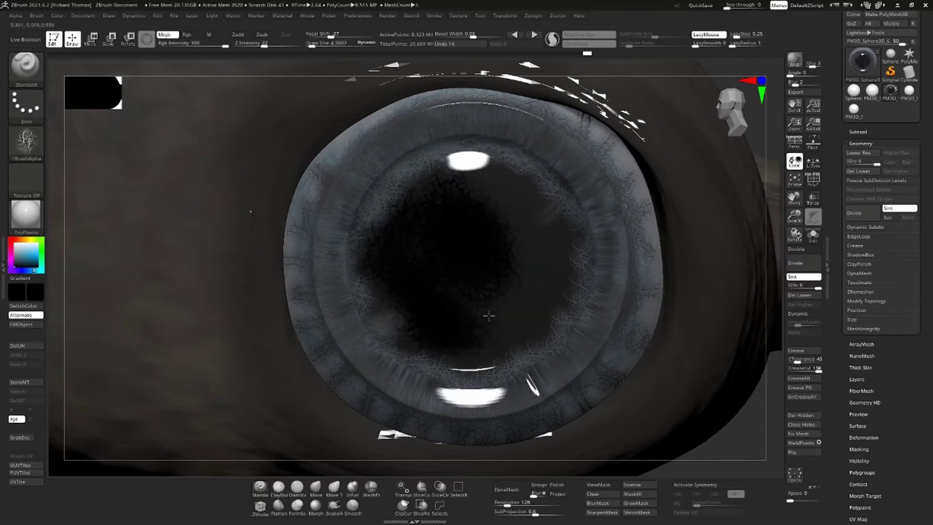
{"action": "left_click_drag", "start_coordinate": [488, 314], "coordinate": [499, 282]}
Step: Frame the whole shark, collapse the geometry settings and turn the view to its side
{"action": "key", "text": "f"}
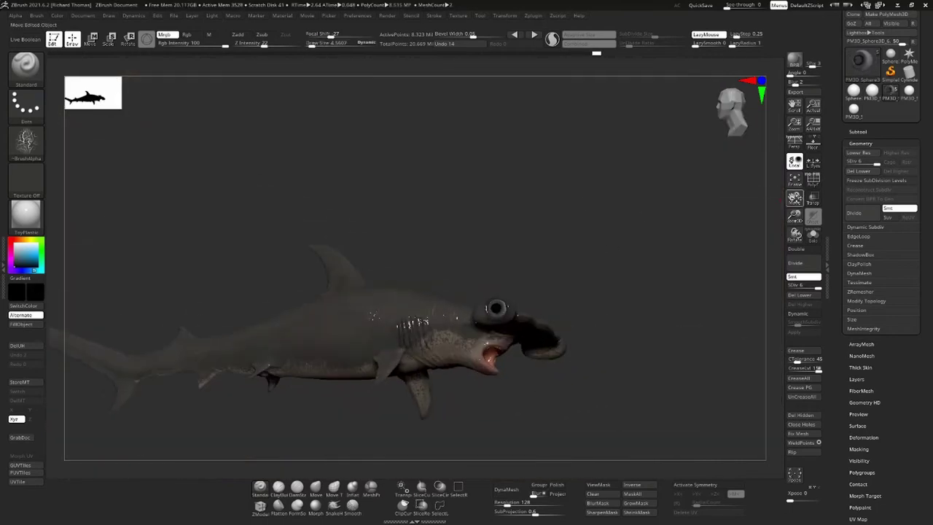
{"action": "scroll", "coordinate": [616, 183], "scroll_direction": "up", "scroll_amount": 5}
{"action": "scroll", "coordinate": [616, 182], "scroll_direction": "up", "scroll_amount": 3}
{"action": "right_click_drag", "start_coordinate": [614, 175], "coordinate": [464, 154]}
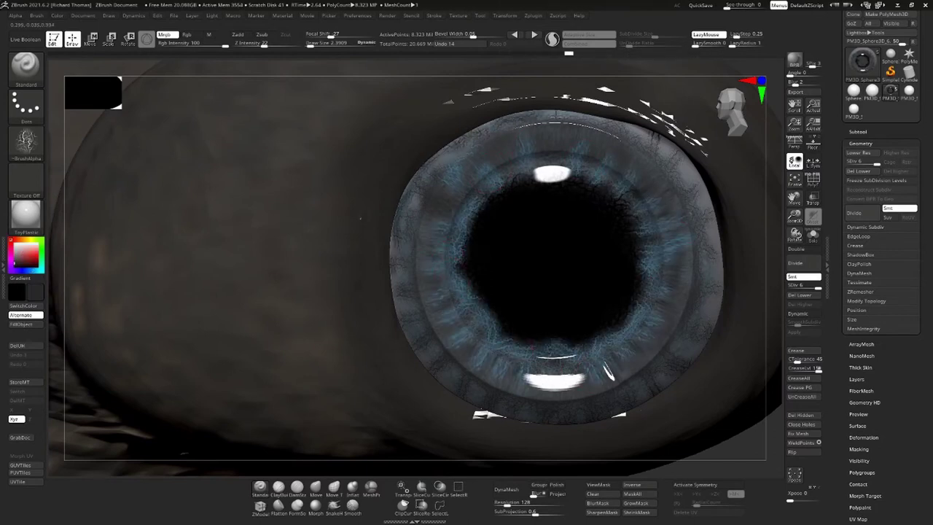
{"action": "key", "text": "f"}
{"action": "right_click_drag", "start_coordinate": [480, 378], "coordinate": [583, 292]}
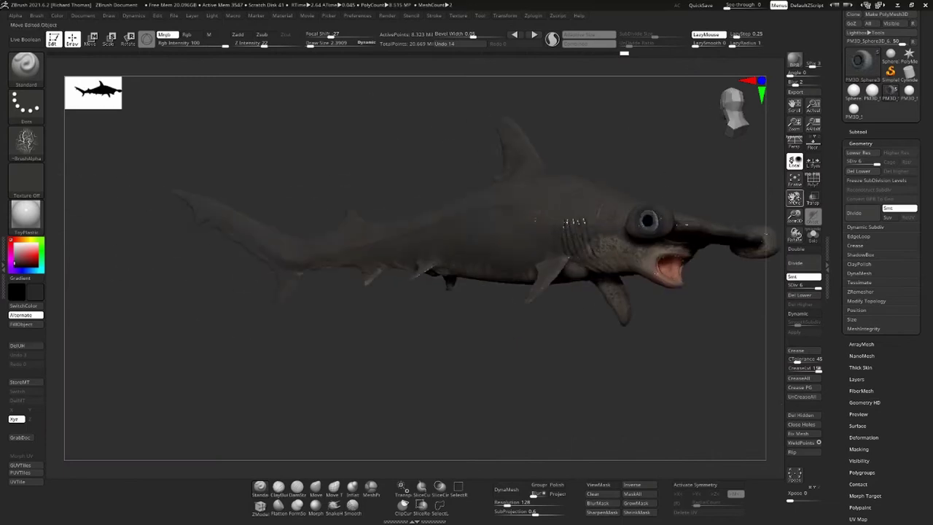
{"action": "left_click", "coordinate": [860, 143]}
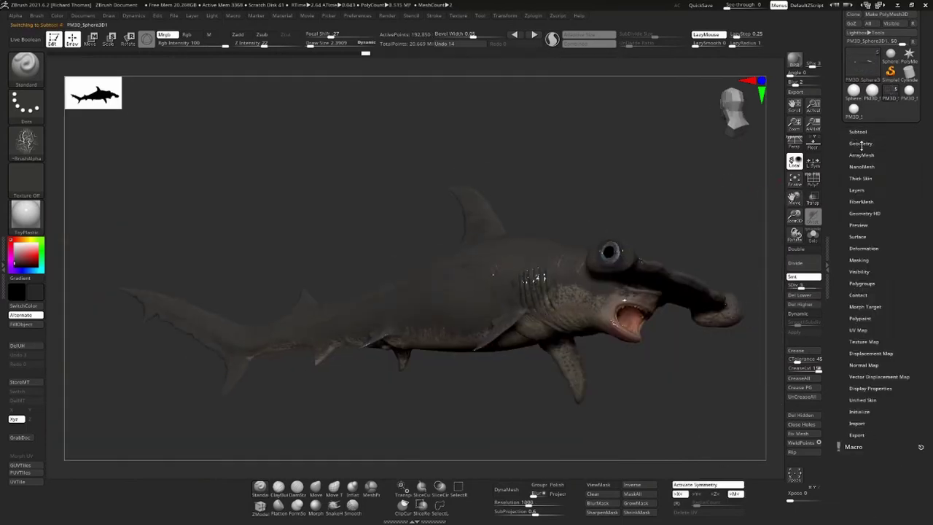
{"action": "mouse_move", "coordinate": [679, 172]}
{"action": "left_mouse_down"}
{"action": "mouse_move", "coordinate": [660, 203]}
{"action": "mouse_move", "coordinate": [384, 35]}
{"action": "left_mouse_up"}
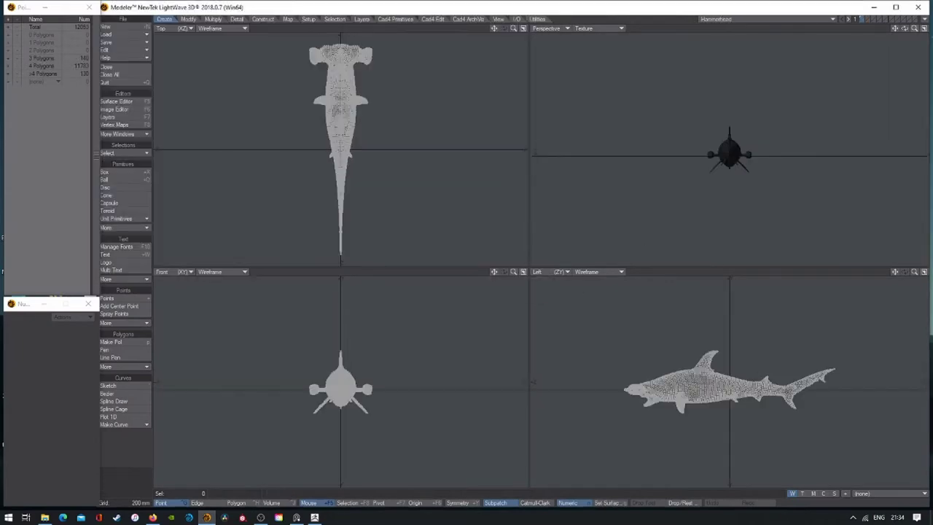
Step: Hide the UV map display and save the shark model as Hammerhead
{"action": "left_click", "coordinate": [870, 482]}
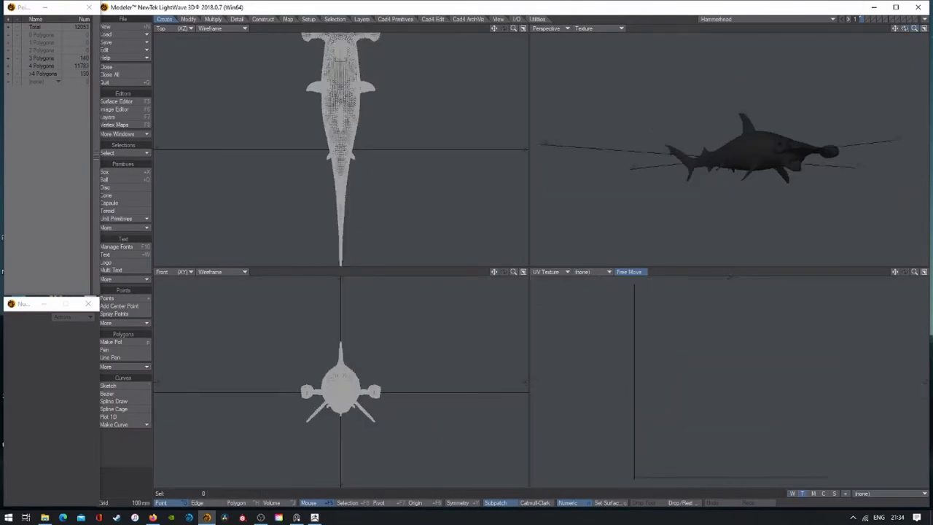
{"action": "left_click_drag", "start_coordinate": [905, 28], "coordinate": [911, 34]}
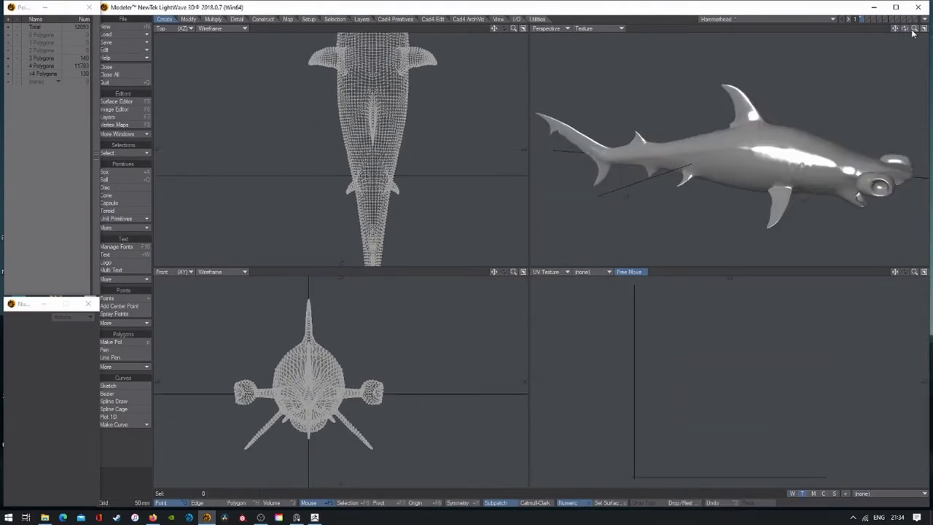
{"action": "key", "text": "shift+s"}
{"action": "left_click", "coordinate": [479, 261]}
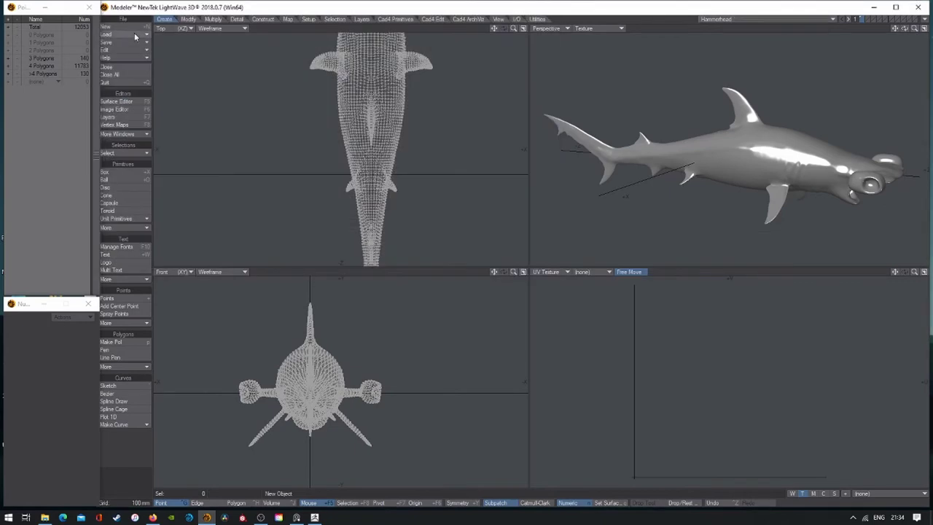
Step: Mirror the eye sphere into a second eye, merge duplicate points and fit the views
{"action": "left_click", "coordinate": [531, 254]}
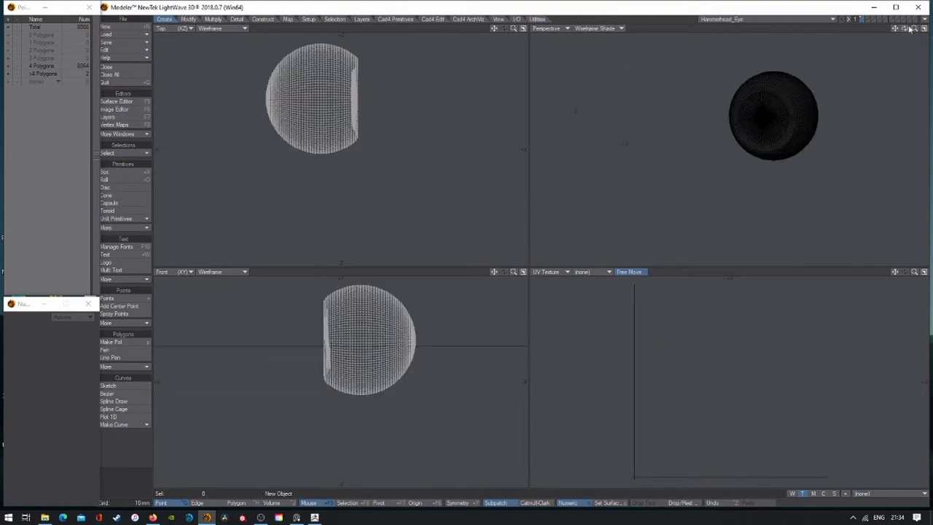
{"action": "key", "text": "shift+v"}
{"action": "key", "text": "a"}
{"action": "key", "text": "a"}
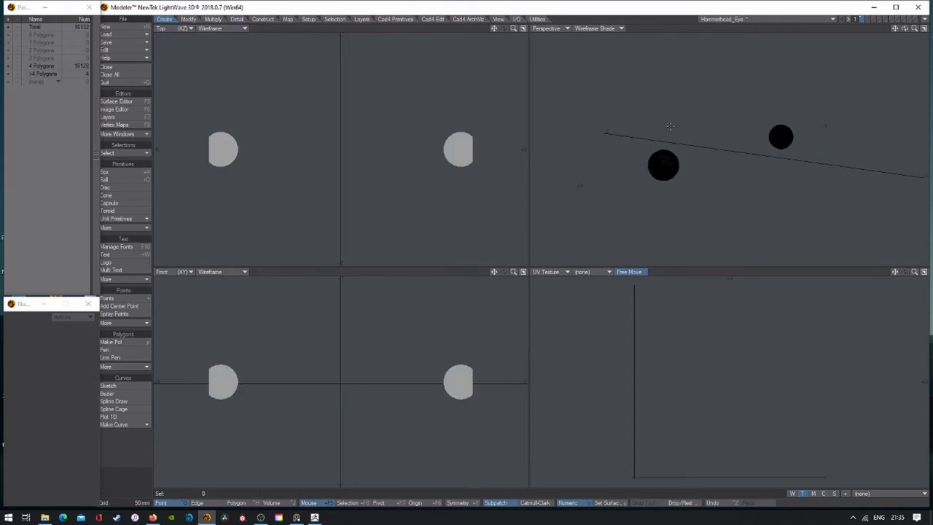
{"action": "key", "text": "m"}
{"action": "key", "text": "Return"}
{"action": "key", "text": "period"}
{"action": "key", "text": "a"}
Step: Save the eye object as Hammerhead_Eye, accepting the overwrite of the existing file
{"action": "key", "text": "s"}
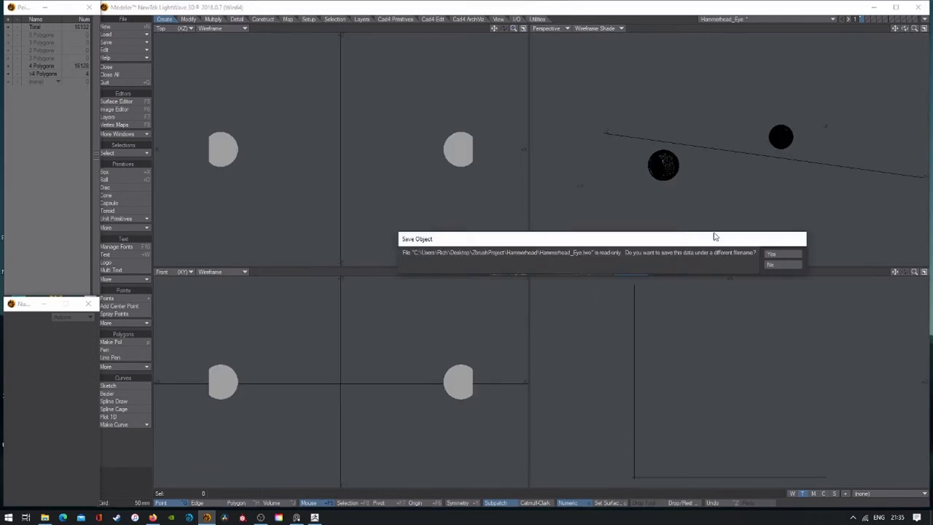
{"action": "left_click", "coordinate": [780, 254]}
{"action": "left_click", "coordinate": [478, 260]}
{"action": "left_click", "coordinate": [547, 298]}
{"action": "left_click", "coordinate": [132, 44]}
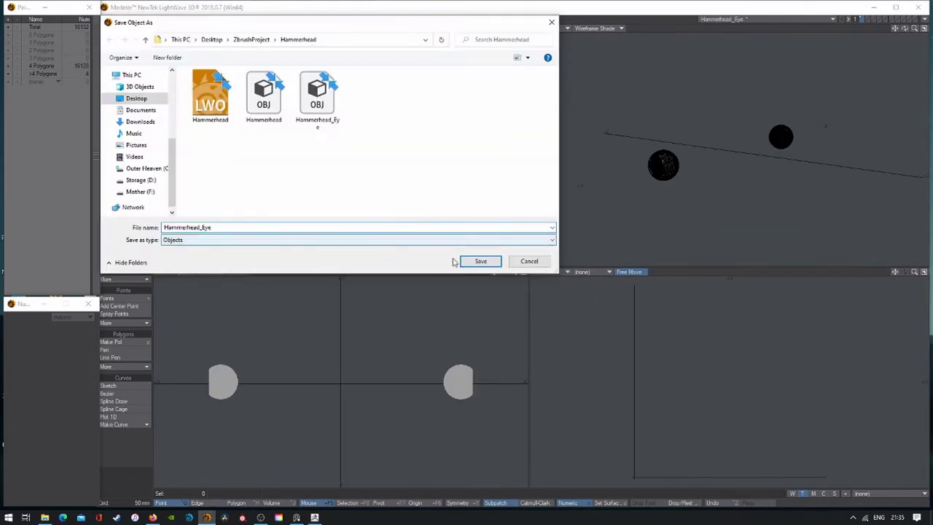
{"action": "left_click", "coordinate": [476, 260]}
Step: In Layout, load the Hammerhead and Hammerhead_Eye objects into the scene
{"action": "left_click", "coordinate": [195, 518]}
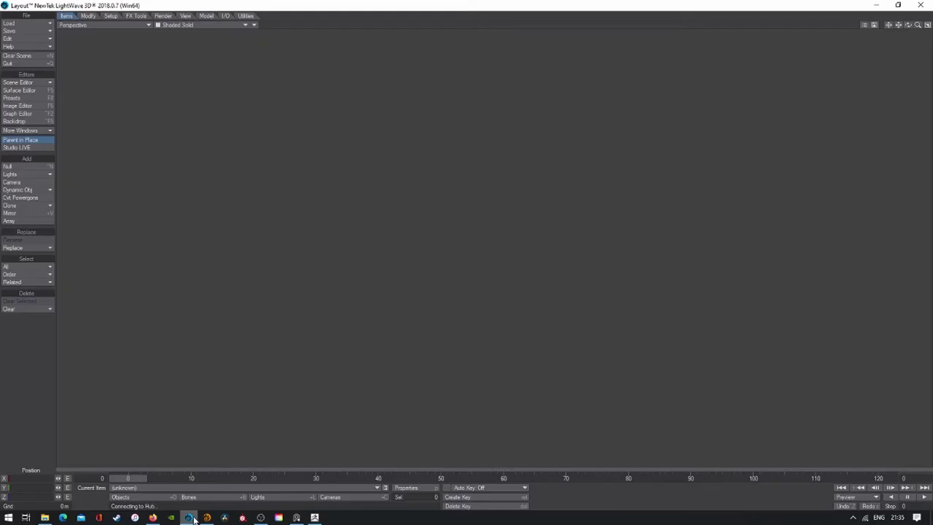
{"action": "left_click", "coordinate": [41, 29]}
{"action": "double_click", "coordinate": [113, 80]}
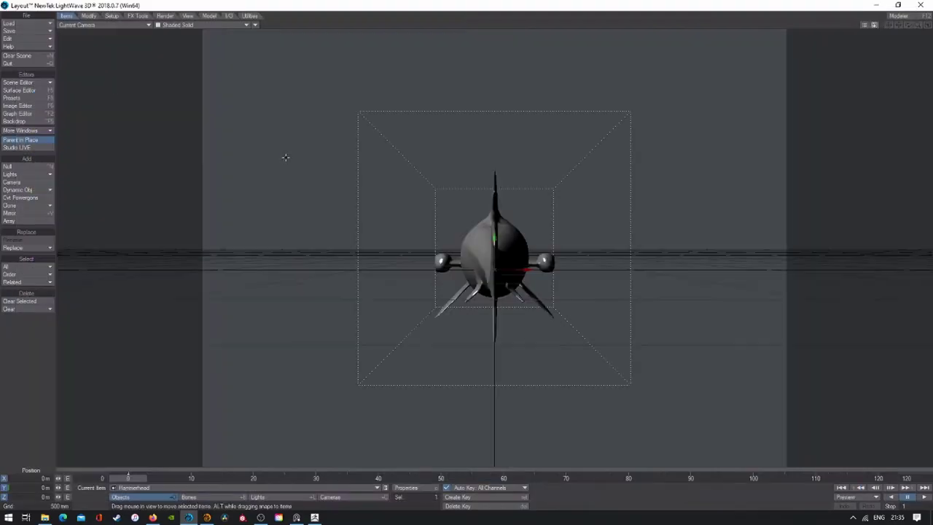
{"action": "left_click", "coordinate": [34, 25]}
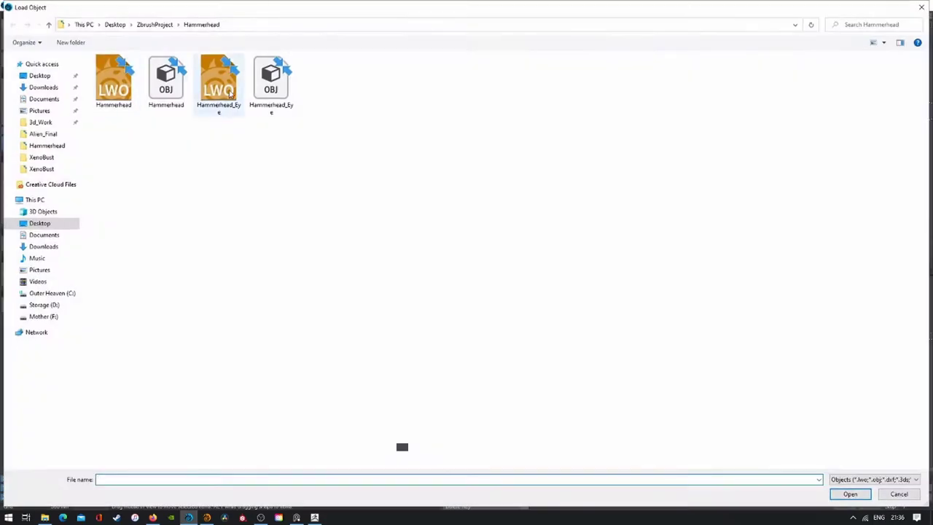
{"action": "double_click", "coordinate": [219, 83]}
Step: Add an image node using Hammerhead_CM.psd and wire it into the shark surface's colour
{"action": "left_click", "coordinate": [19, 90]}
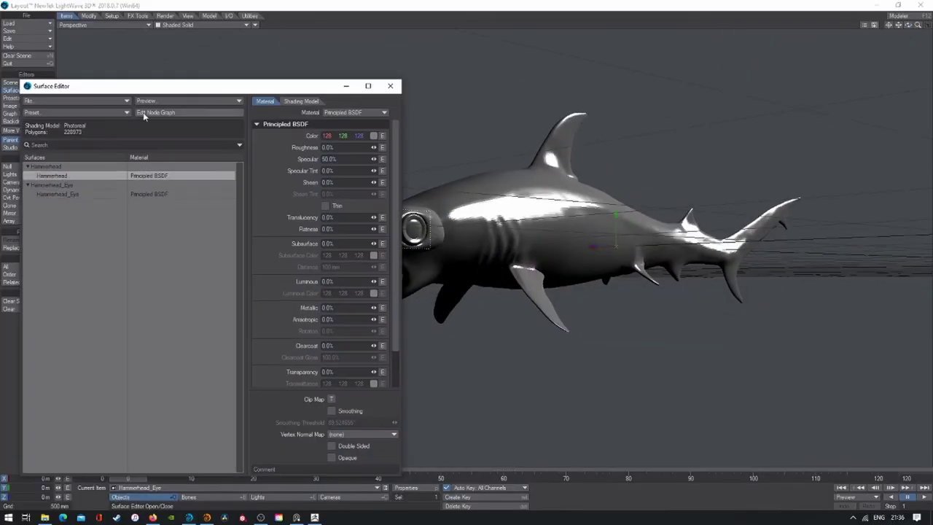
{"action": "left_click", "coordinate": [266, 98]}
{"action": "left_click", "coordinate": [26, 22]}
{"action": "left_click", "coordinate": [109, 29]}
{"action": "double_click", "coordinate": [302, 157]}
{"action": "left_click", "coordinate": [671, 132]}
{"action": "left_click", "coordinate": [645, 140]}
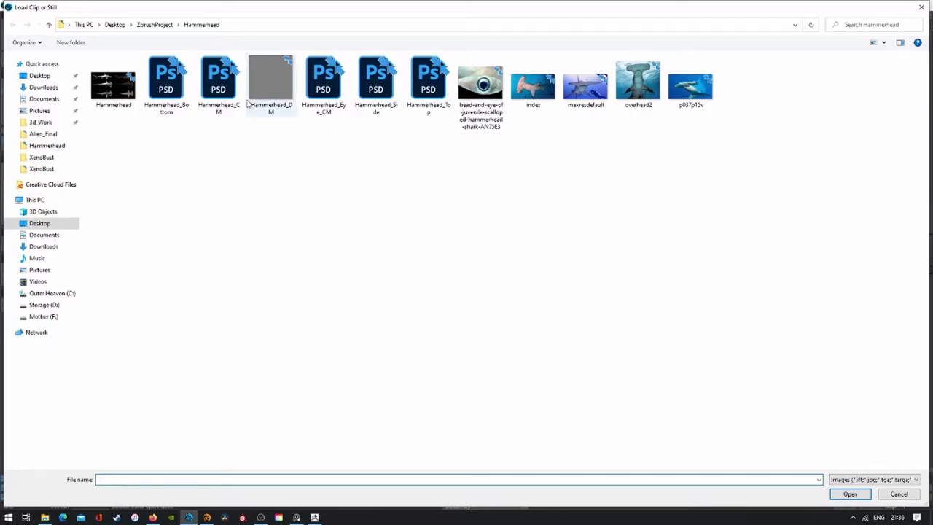
{"action": "double_click", "coordinate": [268, 80]}
{"action": "left_click", "coordinate": [669, 384]}
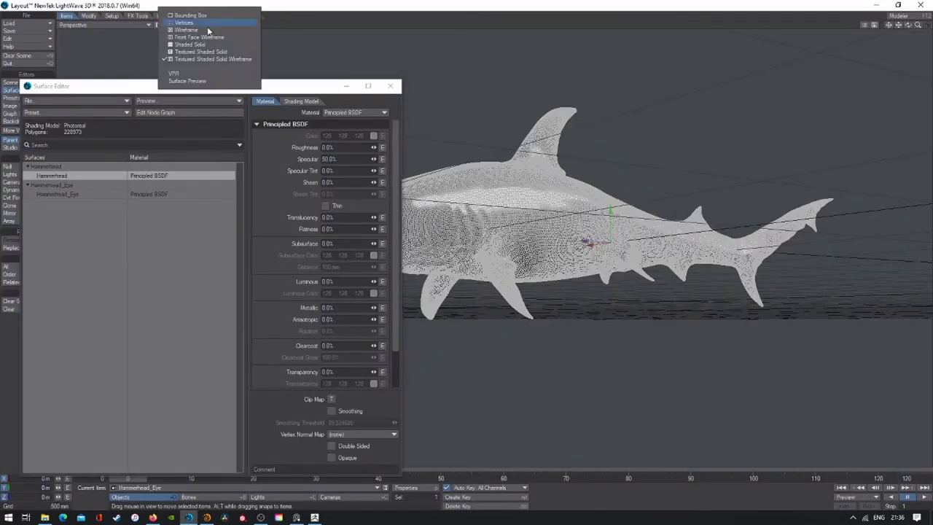
Step: Preview the textured shark with interactive viewport rendering and reopen the surface settings
{"action": "left_click", "coordinate": [200, 56]}
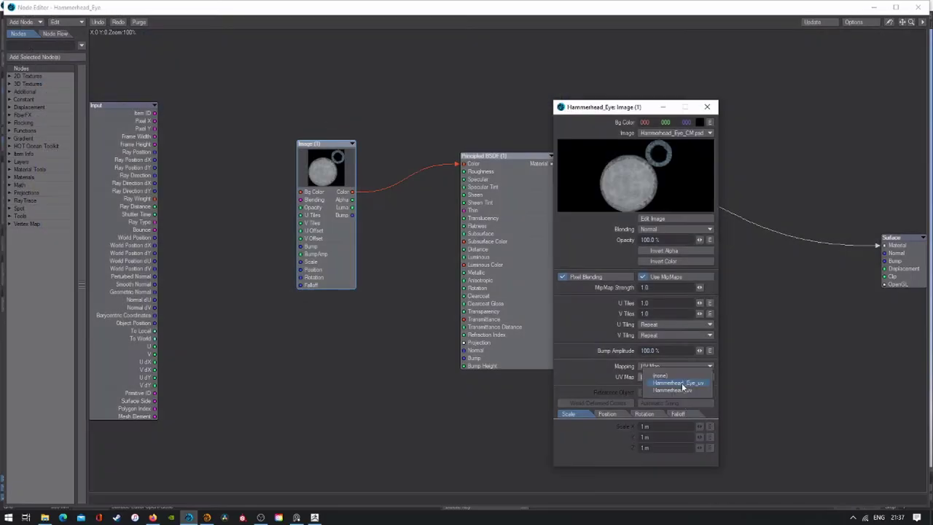
{"action": "left_click", "coordinate": [683, 384]}
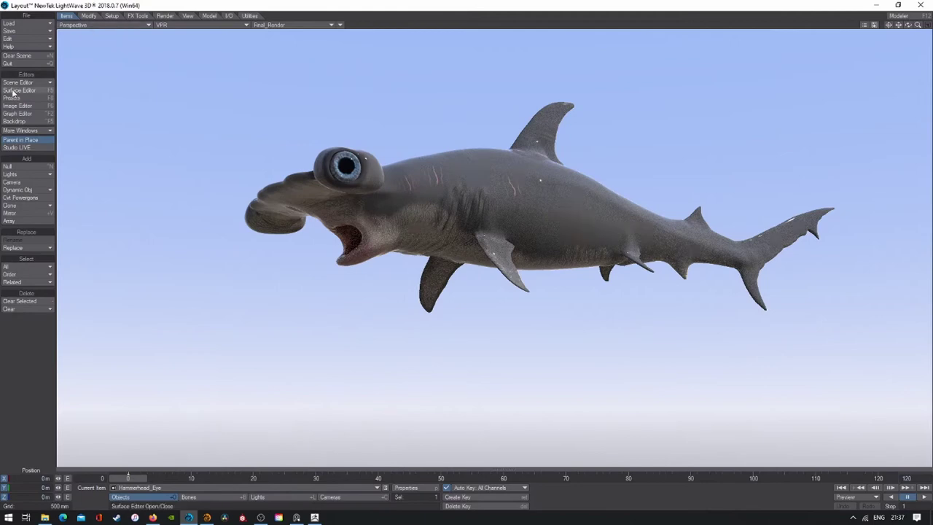
{"action": "left_click", "coordinate": [13, 92]}
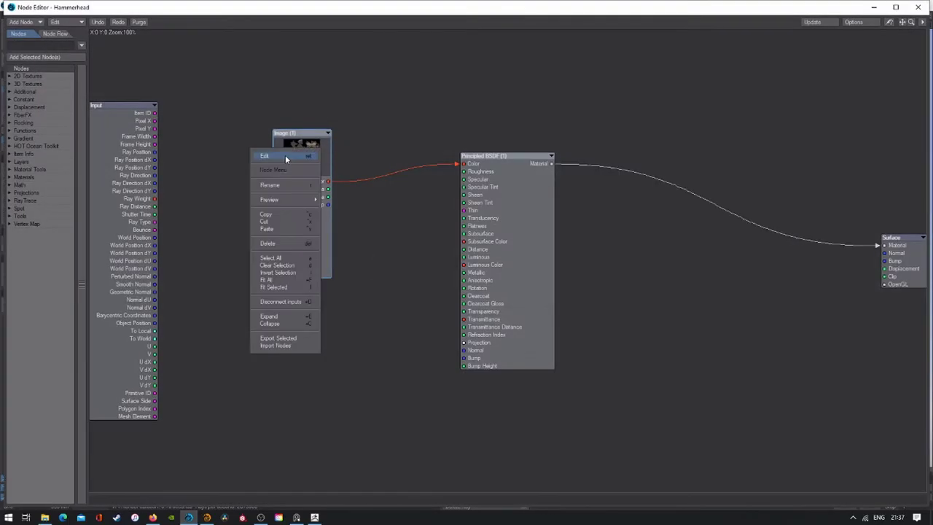
Step: Set the shark's Display SubPatch Level to 16, then view it from the side and back in Perspective
{"action": "double_click", "coordinate": [298, 313]}
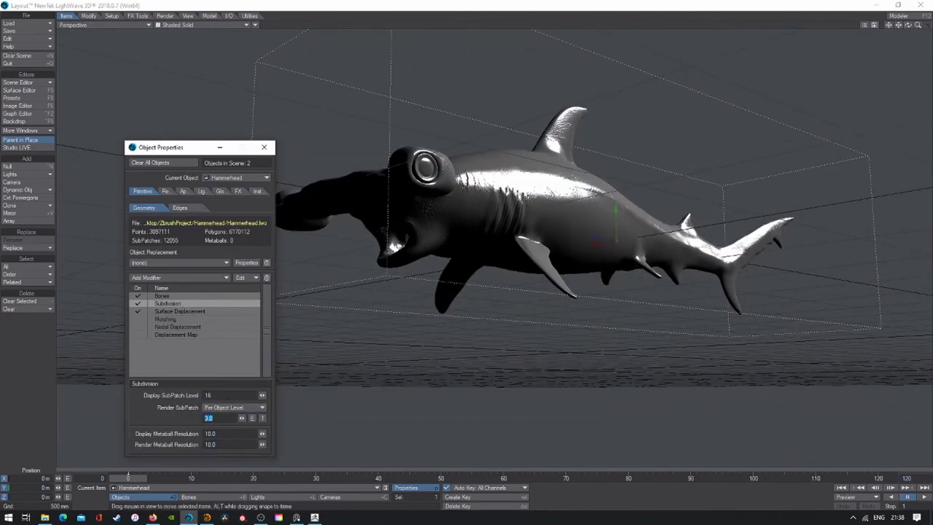
{"action": "left_click", "coordinate": [264, 149]}
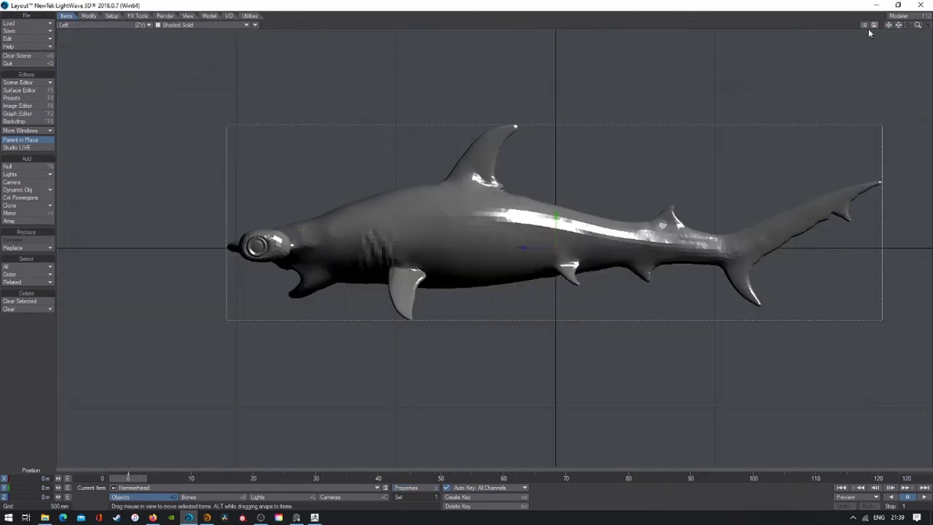
{"action": "left_click_drag", "start_coordinate": [869, 32], "coordinate": [899, 31]}
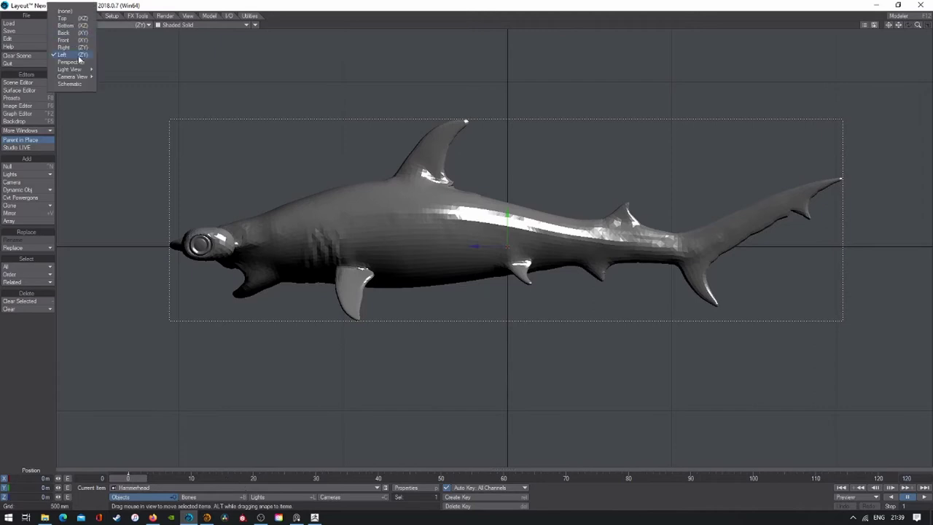
{"action": "left_click", "coordinate": [73, 61]}
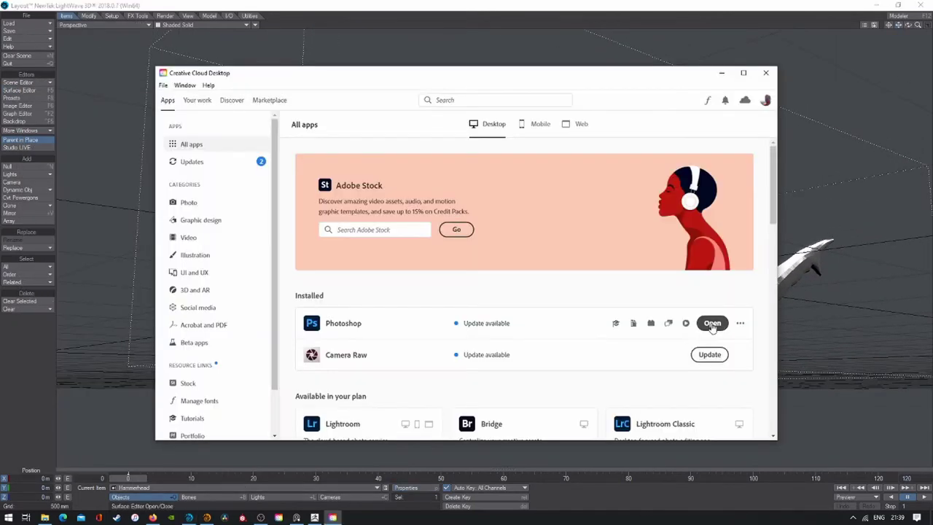
Step: Launch Photoshop, then create a new ball in Modeler and select its polygons
{"action": "left_click", "coordinate": [712, 323]}
{"action": "left_click", "coordinate": [898, 15]}
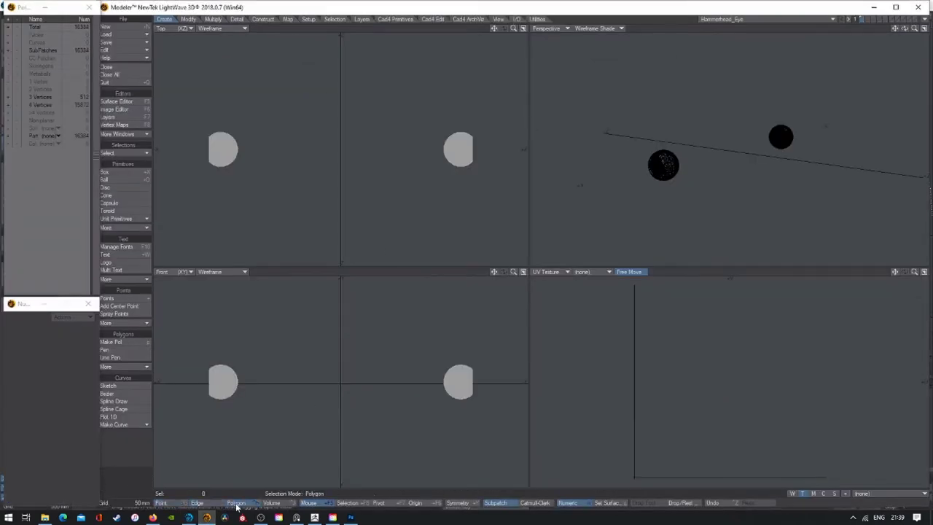
{"action": "left_click", "coordinate": [110, 180]}
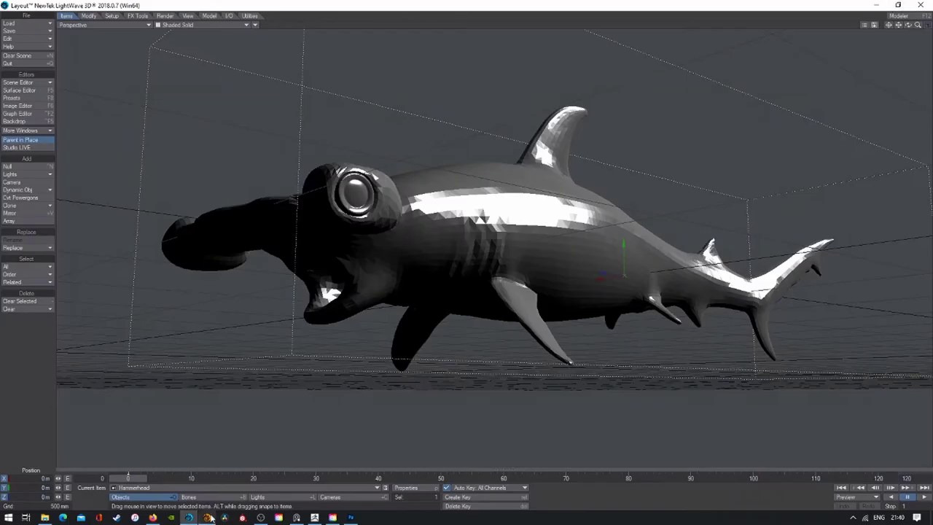
{"action": "key", "text": "y"}
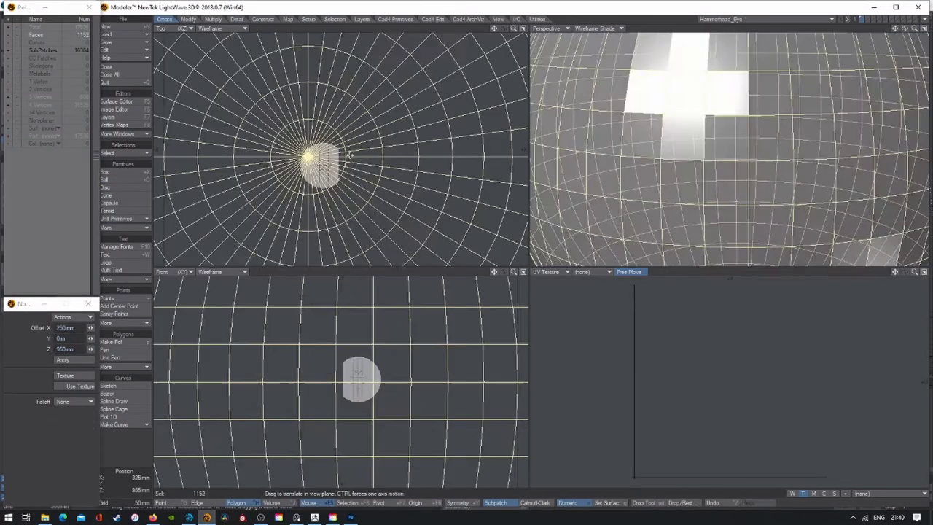
{"action": "key", "text": "a"}
Step: Enlarge the ball to cover the eye and zoom the views in on it
{"action": "key", "text": "h"}
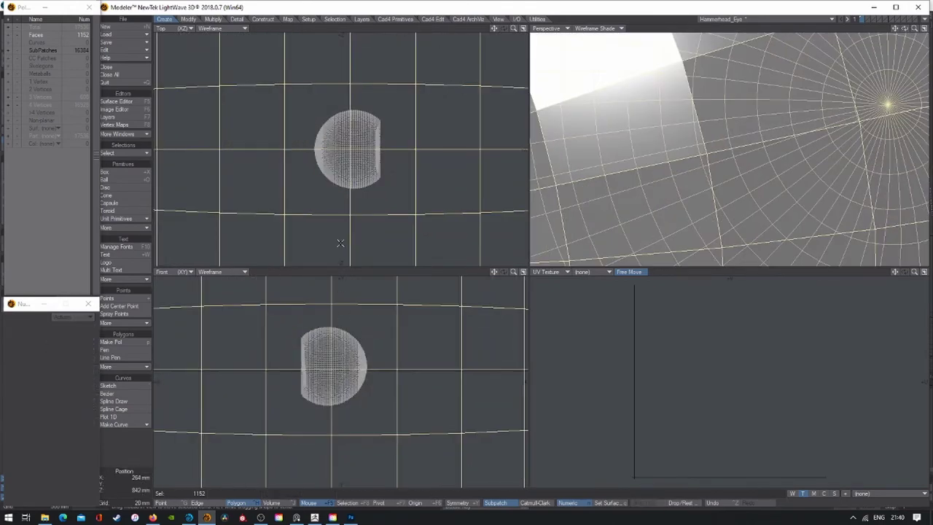
{"action": "left_click_drag", "start_coordinate": [340, 149], "coordinate": [417, 245]}
{"action": "key", "text": "t"}
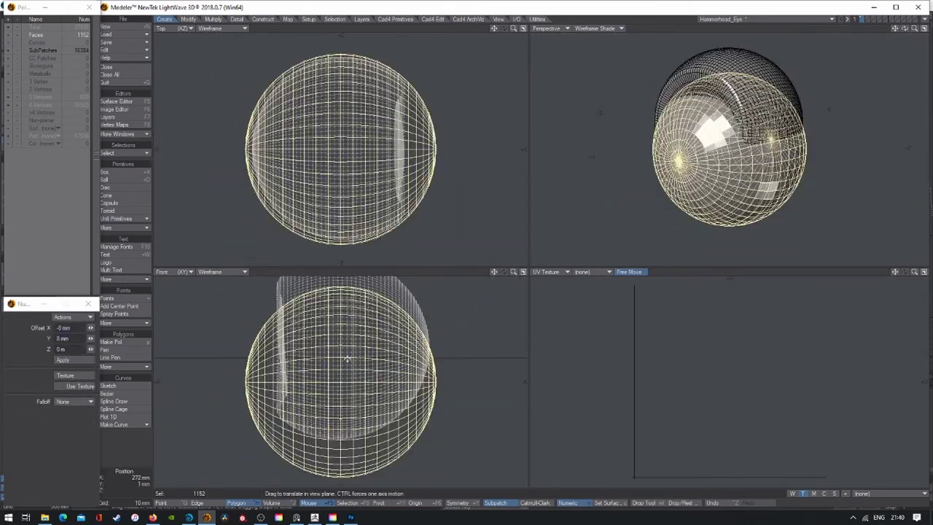
{"action": "key", "text": "a"}
{"action": "key", "text": "period"}
Step: Give the ball a new Cornea surface and apply the Clear Glass preset to it
{"action": "type", "text": "aq"}
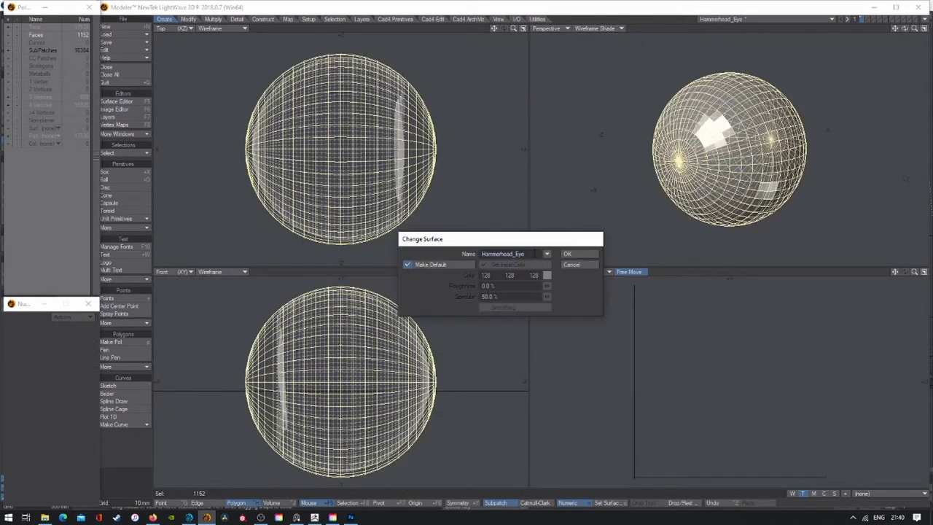
{"action": "type", "text": "Cornea"}
{"action": "key", "text": "Return"}
{"action": "key", "text": "F5"}
{"action": "key", "text": "F8"}
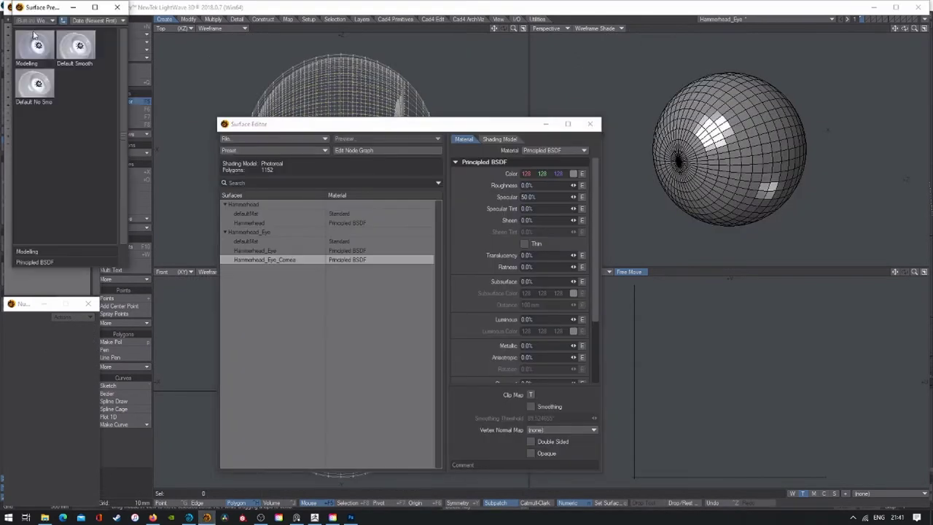
{"action": "double_click", "coordinate": [33, 162]}
{"action": "left_click", "coordinate": [590, 123]}
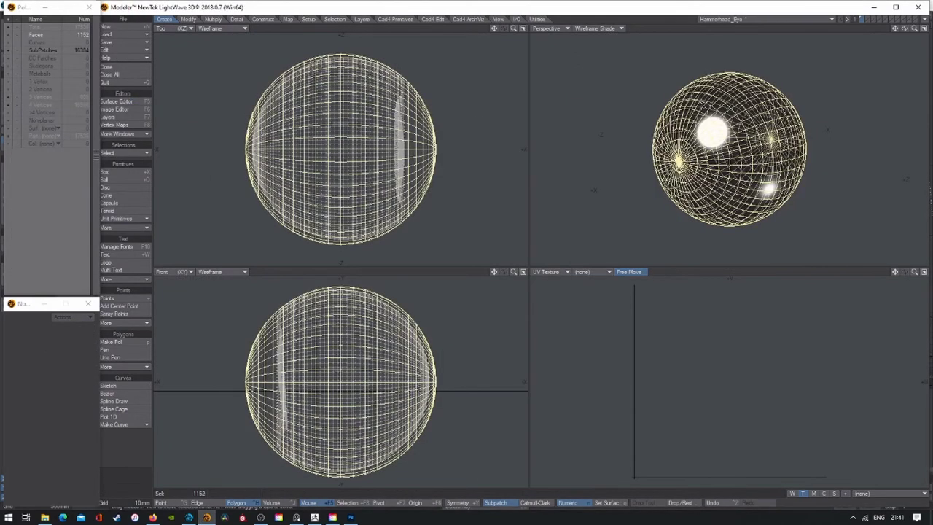
{"action": "key", "text": "a"}
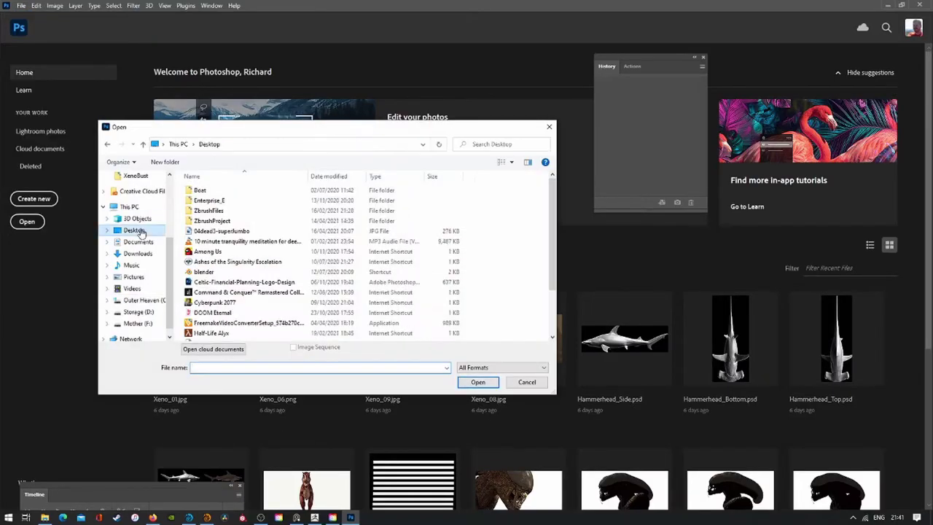
Step: Open Hammerhead_CM.psd from the ZbrushProject Hammerhead folder and convert it to grayscale
{"action": "double_click", "coordinate": [211, 220]}
{"action": "double_click", "coordinate": [206, 213]}
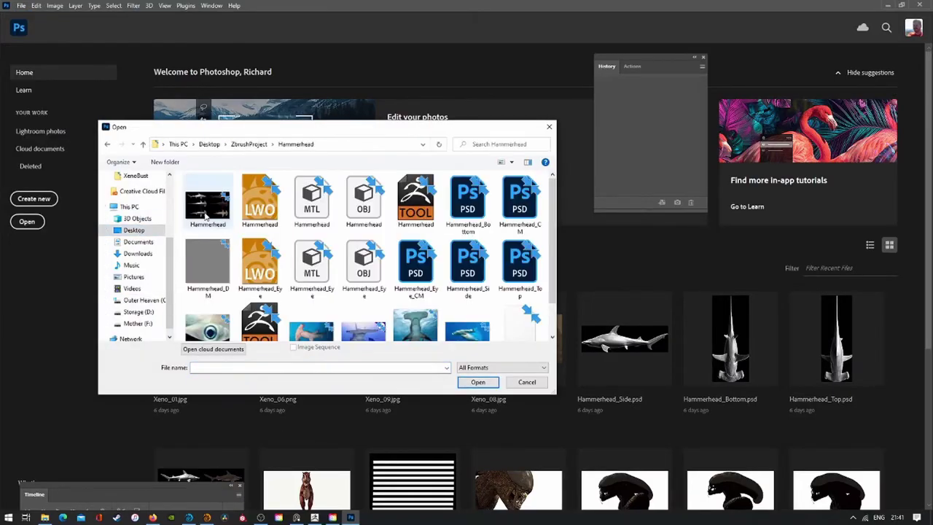
{"action": "double_click", "coordinate": [520, 207]}
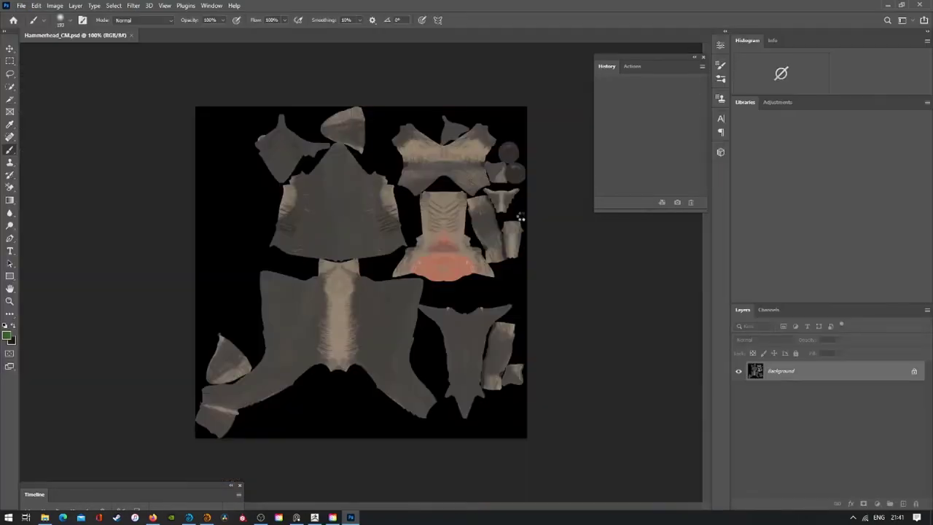
{"action": "left_click", "coordinate": [55, 5]}
{"action": "left_click", "coordinate": [167, 24]}
Step: Raise the map's contrast with Brightness/Contrast and save it as a new Photoshop file
{"action": "left_click", "coordinate": [55, 5]}
{"action": "left_click", "coordinate": [175, 31]}
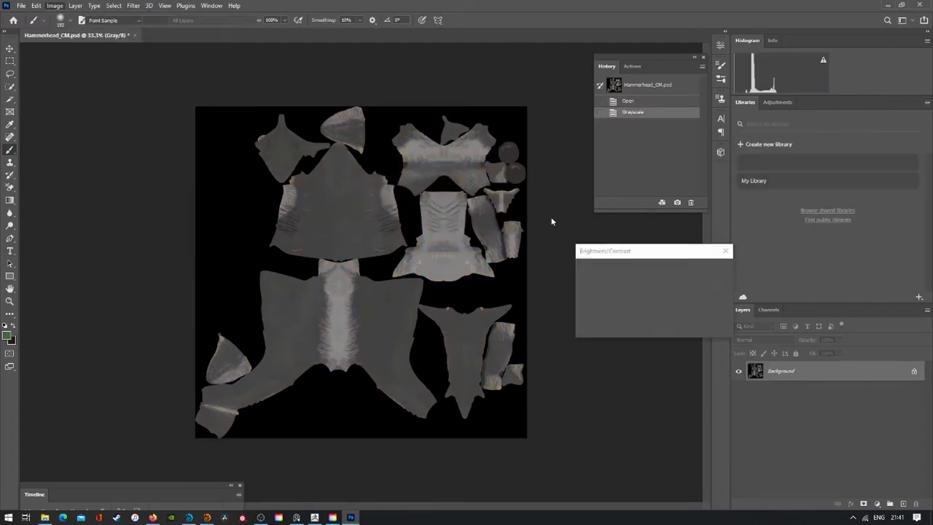
{"action": "left_click_drag", "start_coordinate": [631, 280], "coordinate": [661, 304]}
{"action": "left_click", "coordinate": [705, 274]}
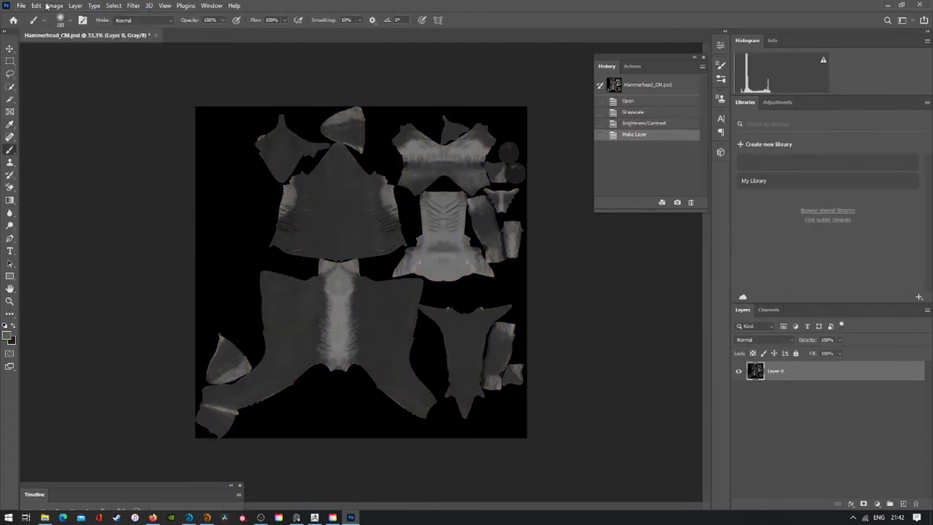
{"action": "key", "text": "ctrl+shift+s"}
{"action": "key", "text": "Return"}
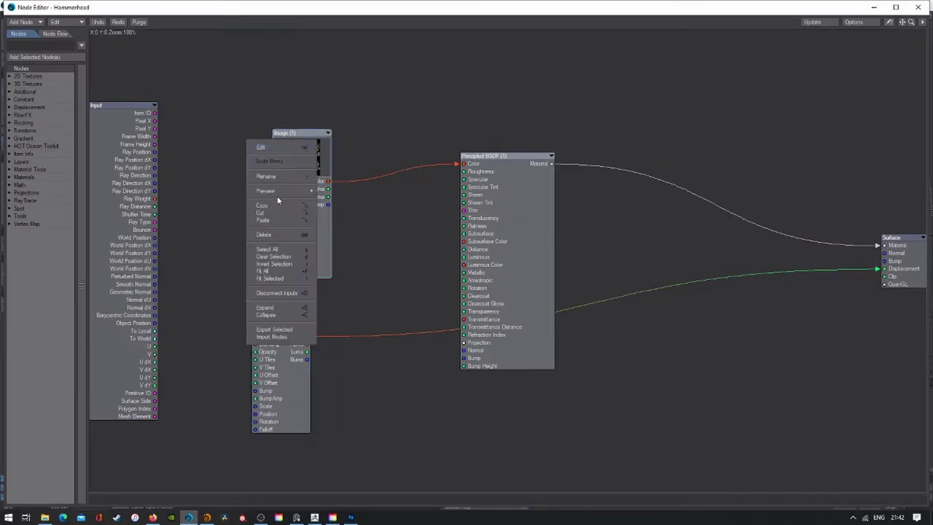
Step: Load the adjusted image into Image (3), save both eye objects, then return to Layout
{"action": "left_click", "coordinate": [655, 137]}
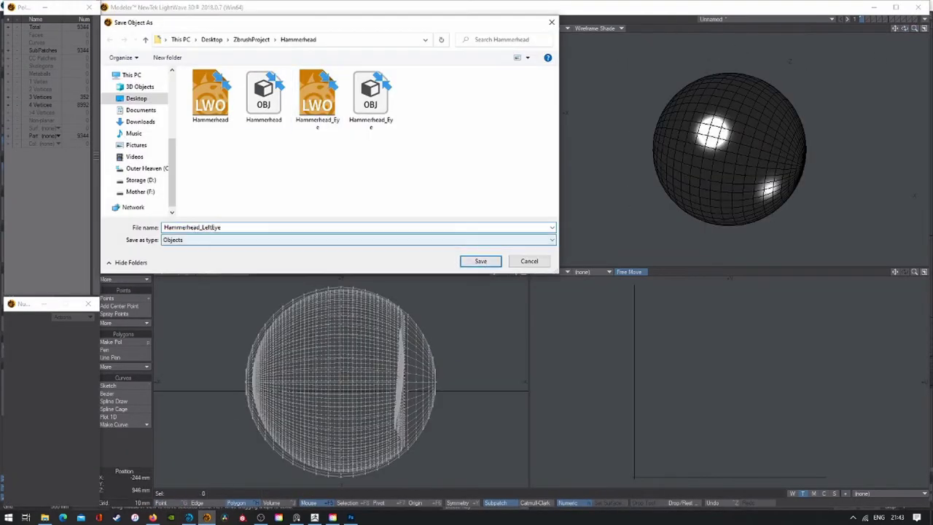
{"action": "key", "text": "Return"}
{"action": "key", "text": "shift+s"}
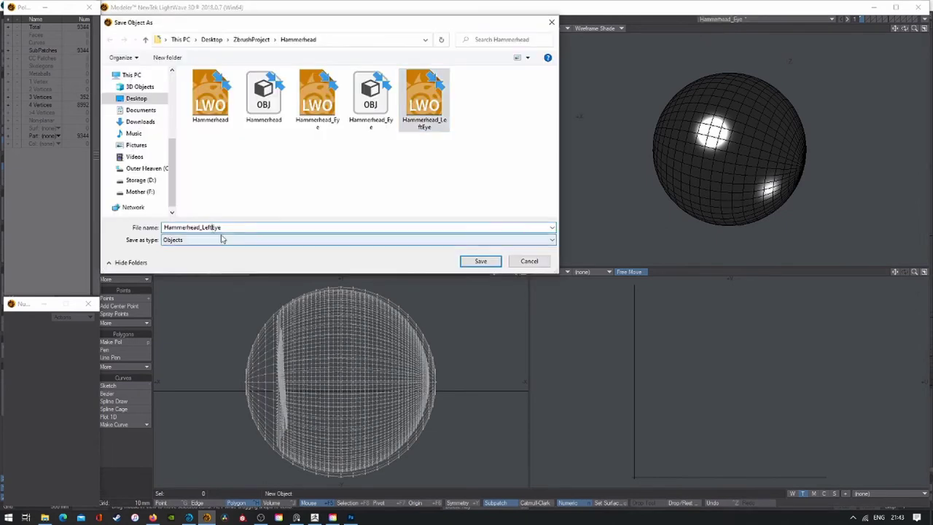
{"action": "type", "text": "Right"}
{"action": "key", "text": "Return"}
{"action": "left_click", "coordinate": [363, 20]}
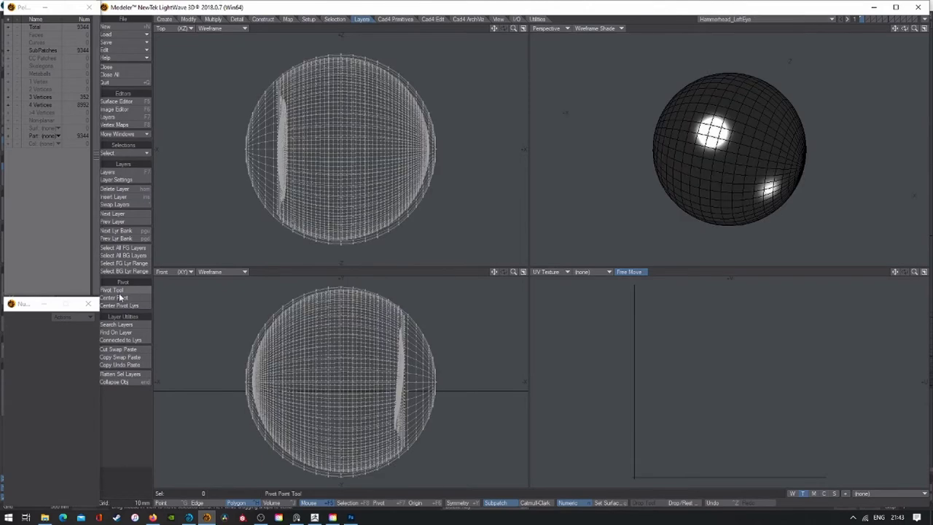
{"action": "key", "text": "F12"}
Step: Load the Hammerhead_LeftEye and Hammerhead_RightEye objects into the shark scene
{"action": "left_click", "coordinate": [29, 9]}
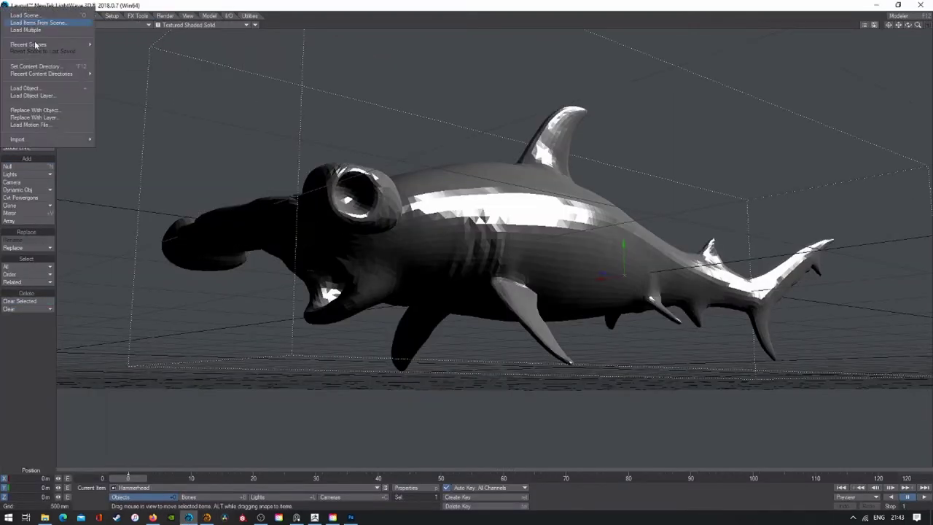
{"action": "left_click", "coordinate": [43, 22]}
{"action": "double_click", "coordinate": [327, 89]}
{"action": "left_click", "coordinate": [9, 22]}
{"action": "left_click", "coordinate": [36, 42]}
{"action": "double_click", "coordinate": [377, 88]}
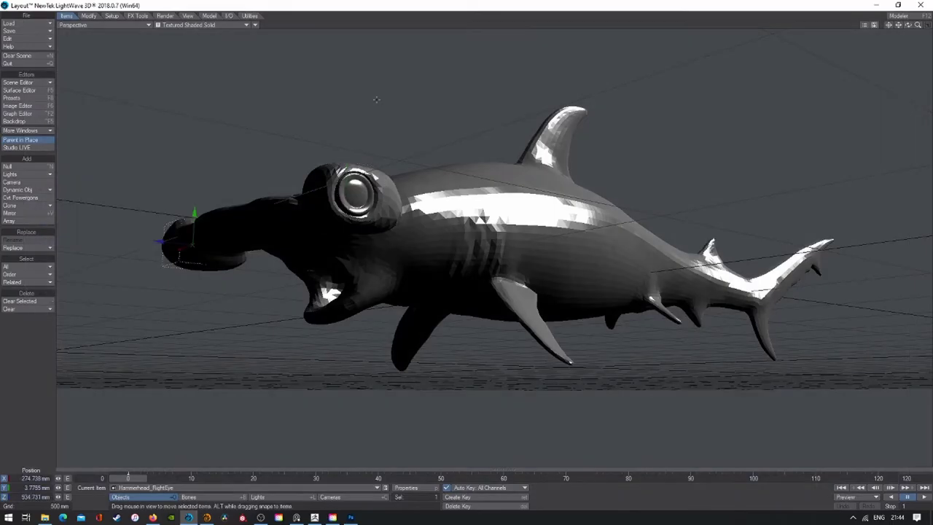
Step: Add an Image node with the eye texture to Hammerhead_Eye, wired into its colour
{"action": "left_click", "coordinate": [197, 26]}
{"action": "left_click", "coordinate": [19, 90]}
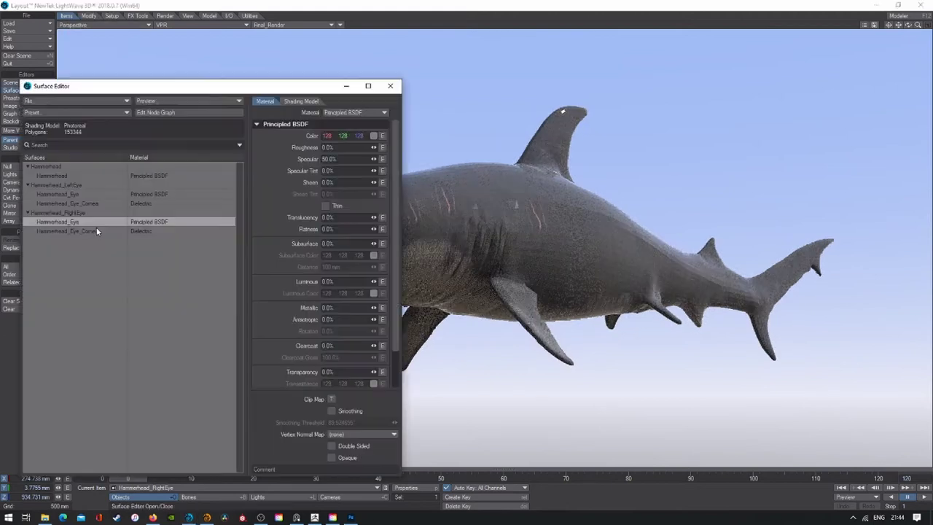
{"action": "left_click", "coordinate": [73, 192]}
{"action": "left_click", "coordinate": [158, 111]}
{"action": "left_click", "coordinate": [25, 22]}
{"action": "left_click", "coordinate": [109, 33]}
{"action": "left_click_drag", "start_coordinate": [329, 195], "coordinate": [460, 164]}
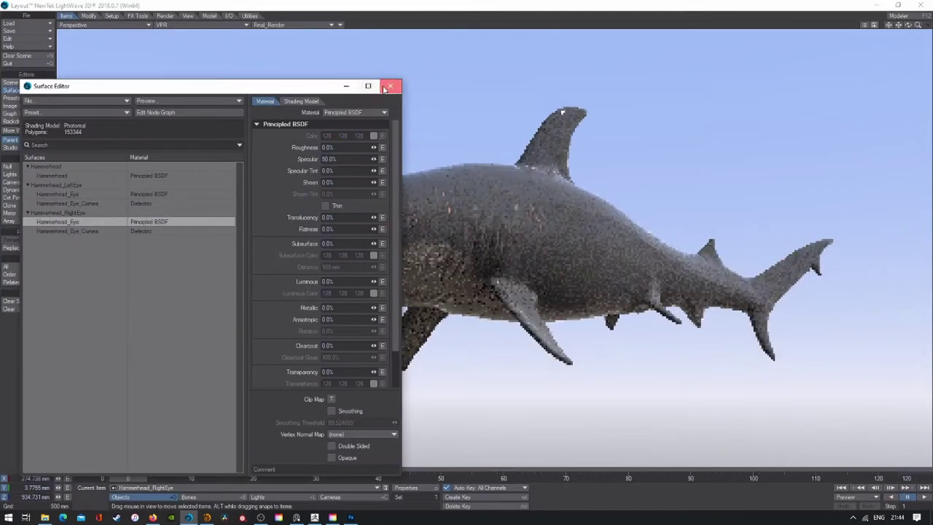
{"action": "left_click", "coordinate": [34, 91]}
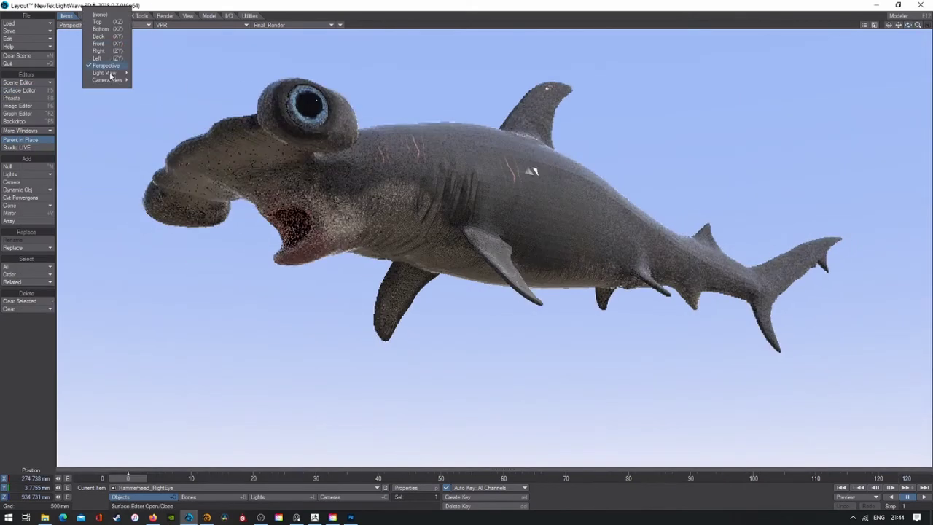
Step: View the shark through the scene camera in plain shaded display
{"action": "left_click", "coordinate": [188, 100]}
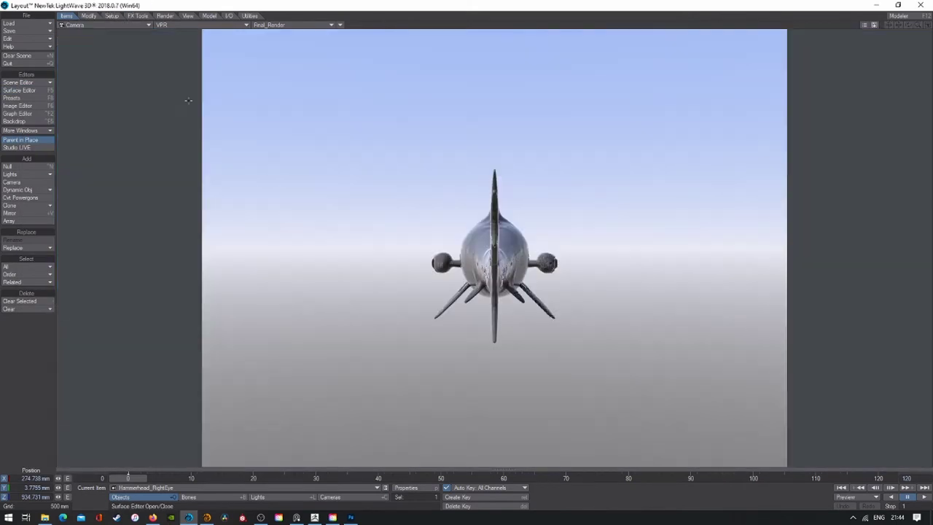
{"action": "left_click", "coordinate": [180, 43]}
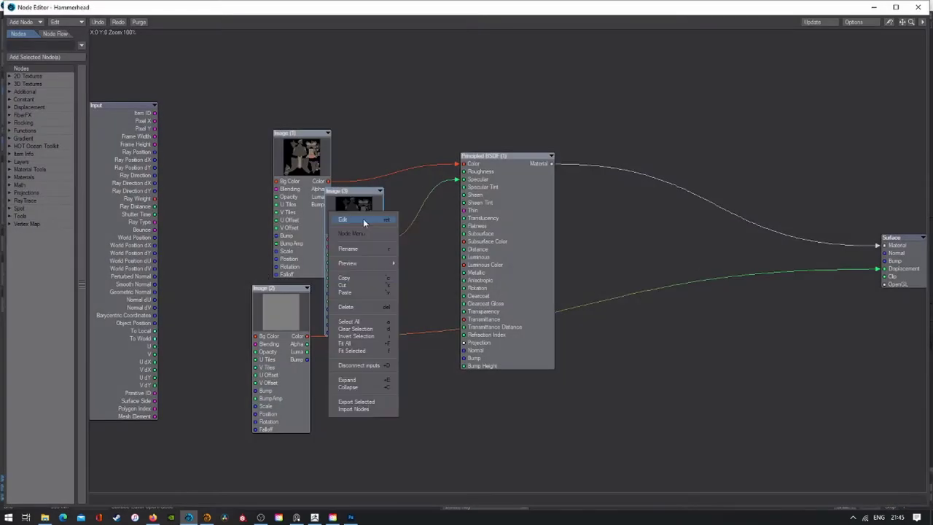
{"action": "left_click", "coordinate": [364, 220]}
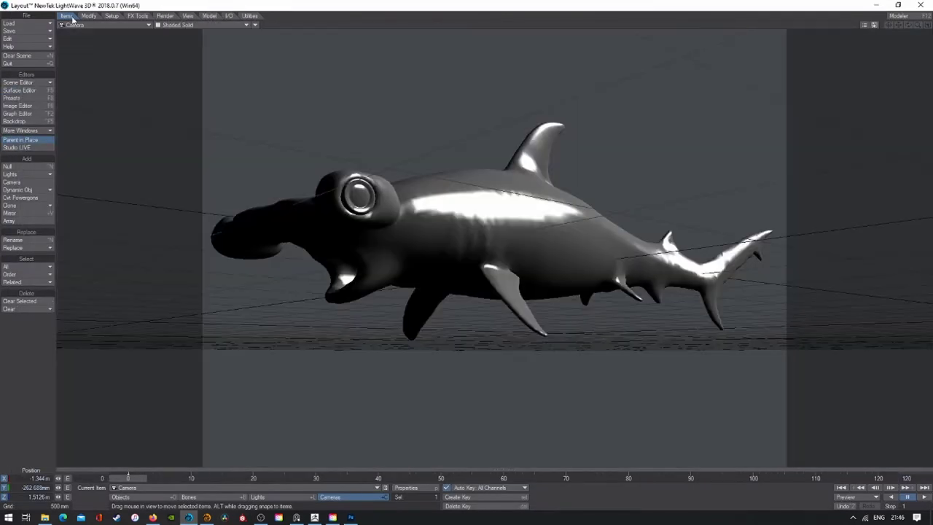
Step: Add a Textured Environment backdrop with a dark blue and a cream gradient key
{"action": "left_click", "coordinate": [31, 122]}
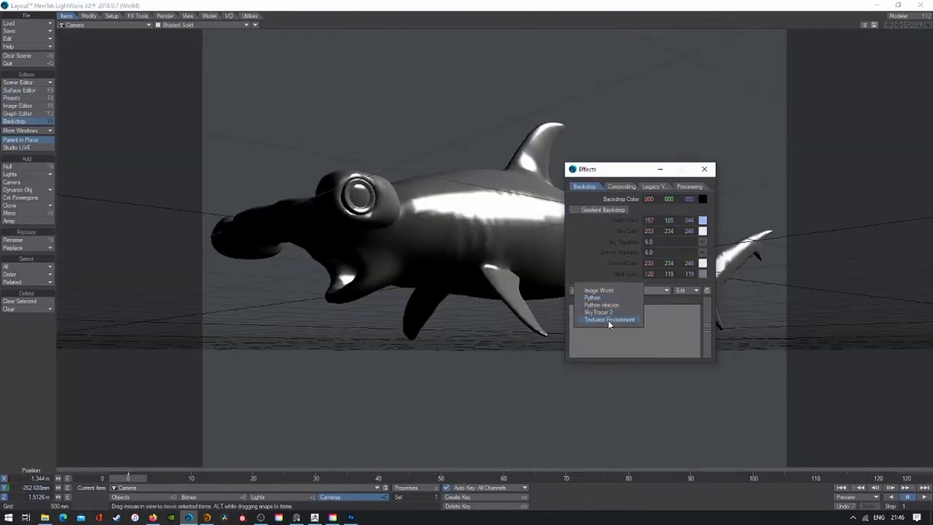
{"action": "left_click", "coordinate": [609, 320]}
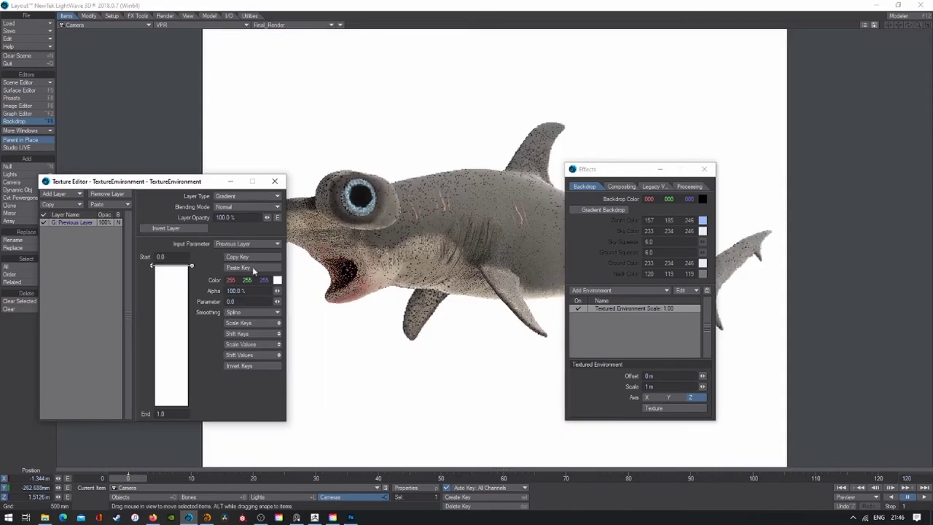
{"action": "left_click", "coordinate": [269, 285]}
{"action": "left_click", "coordinate": [248, 428]}
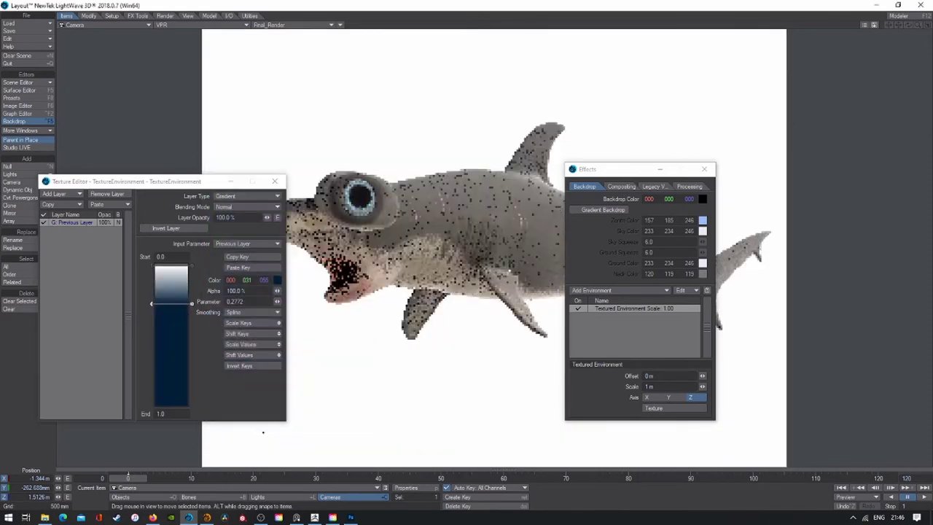
{"action": "left_click_drag", "start_coordinate": [169, 269], "coordinate": [175, 305]}
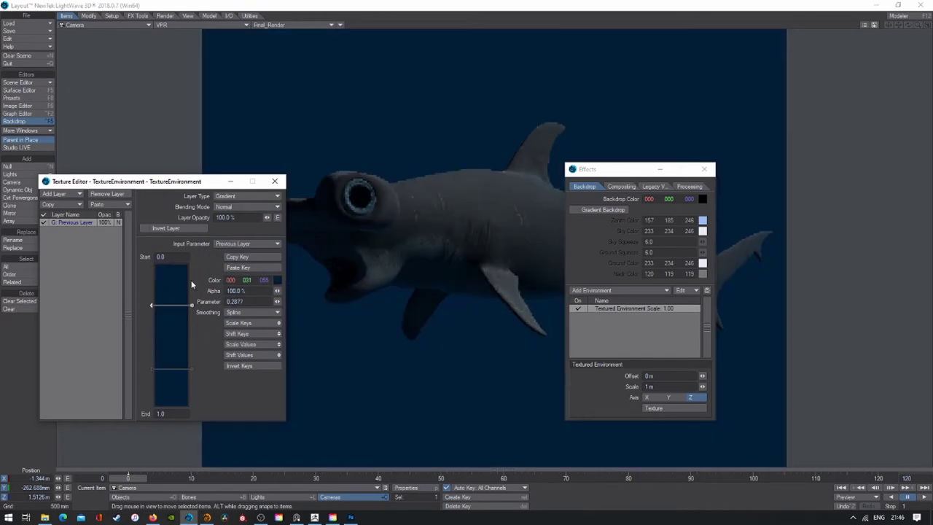
{"action": "left_click", "coordinate": [312, 367]}
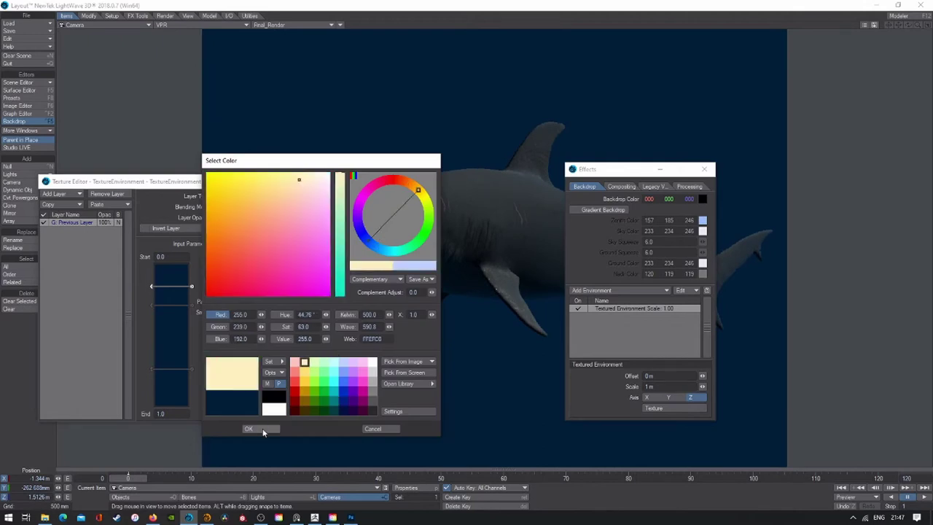
{"action": "left_click", "coordinate": [250, 431]}
Step: Base the gradient on Pitch, moving a key to about -115.8, and return to camera view
{"action": "left_click", "coordinate": [256, 246]}
{"action": "left_click", "coordinate": [241, 235]}
{"action": "left_click_drag", "start_coordinate": [171, 271], "coordinate": [171, 292]}
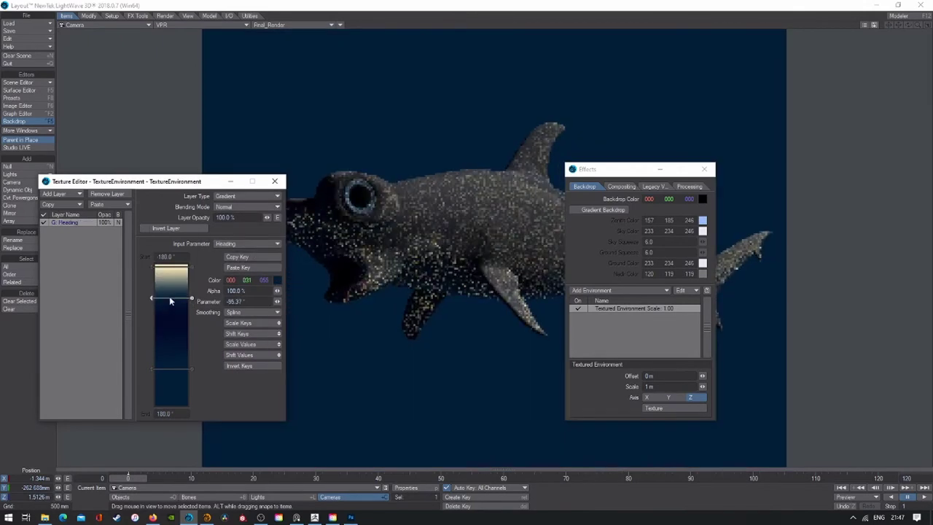
{"action": "left_click", "coordinate": [248, 244]}
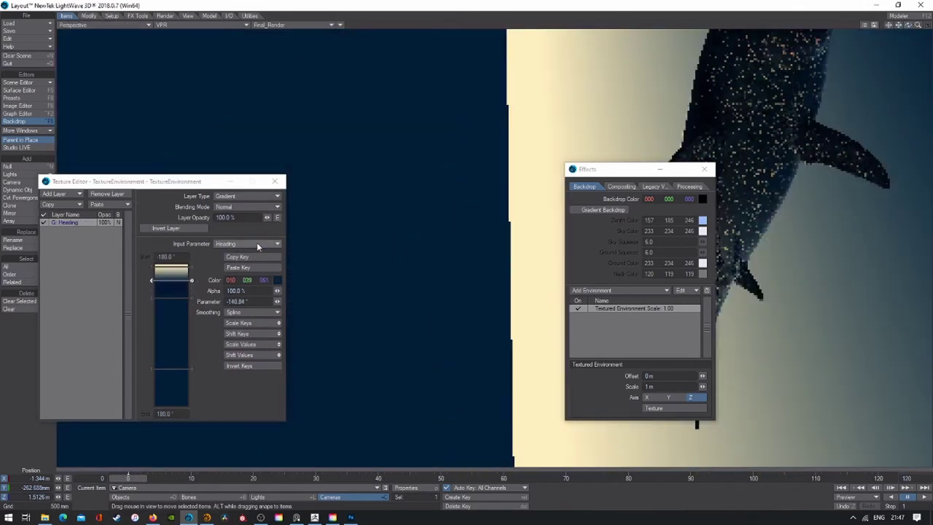
{"action": "left_click", "coordinate": [240, 255]}
{"action": "left_click", "coordinate": [110, 25]}
{"action": "left_click", "coordinate": [95, 41]}
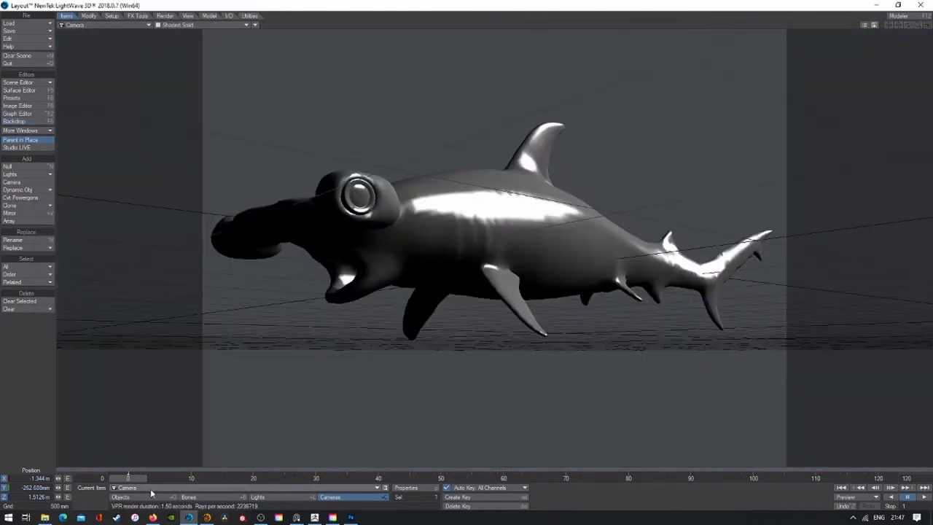
Step: In Modeler, create a new flat 50 m box plane and make it SubPatch
{"action": "key", "text": "F12"}
{"action": "left_click", "coordinate": [123, 28]}
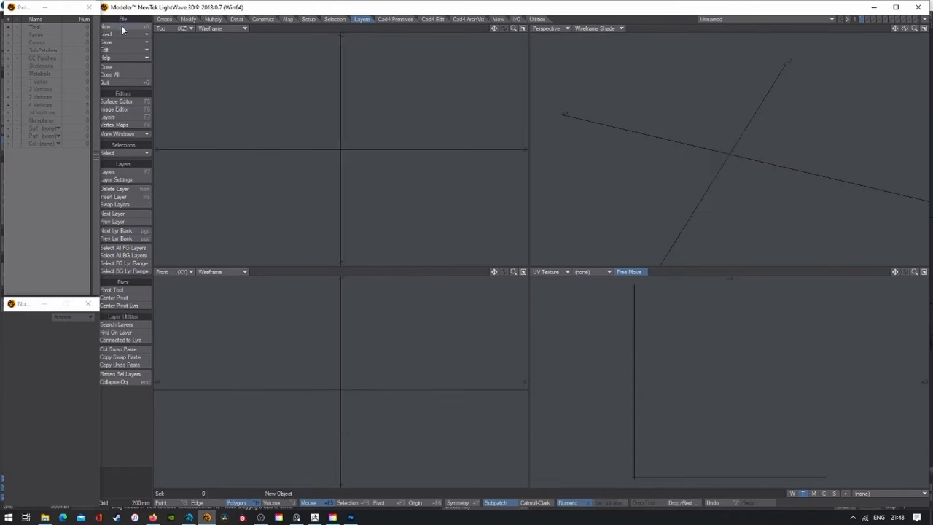
{"action": "left_click", "coordinate": [164, 19]}
{"action": "left_click", "coordinate": [104, 171]}
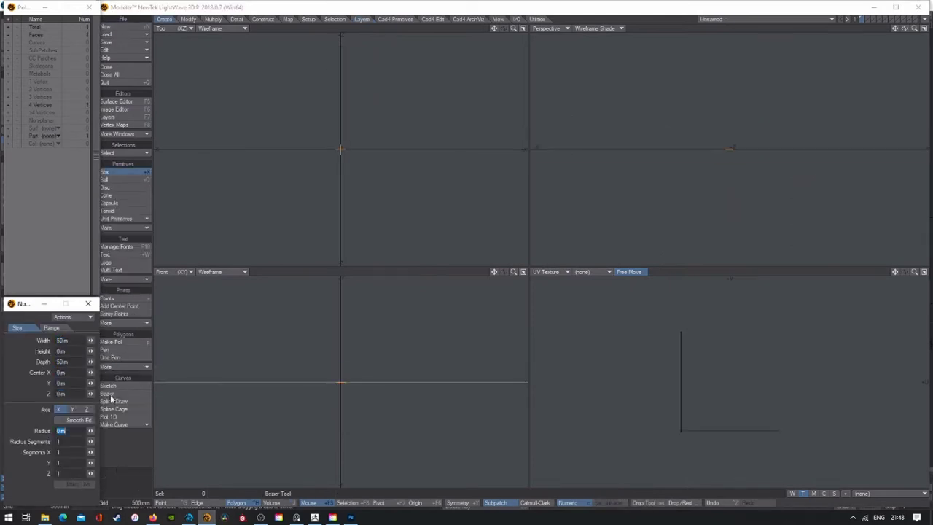
{"action": "key", "text": "space"}
{"action": "key", "text": "Tab"}
Step: Name the plane's surface Ocean and save the object as Ocean
{"action": "key", "text": "q"}
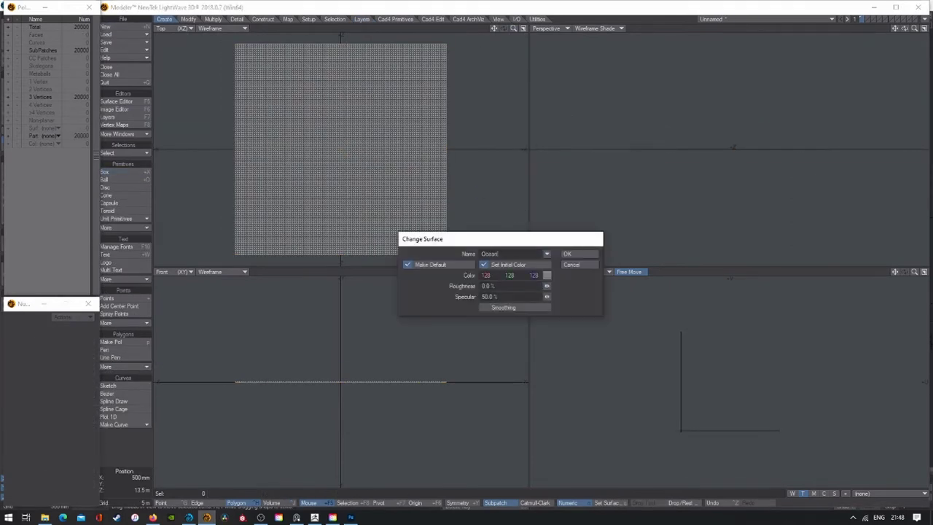
{"action": "key", "text": "Return"}
{"action": "key", "text": "s"}
{"action": "key", "text": "Return"}
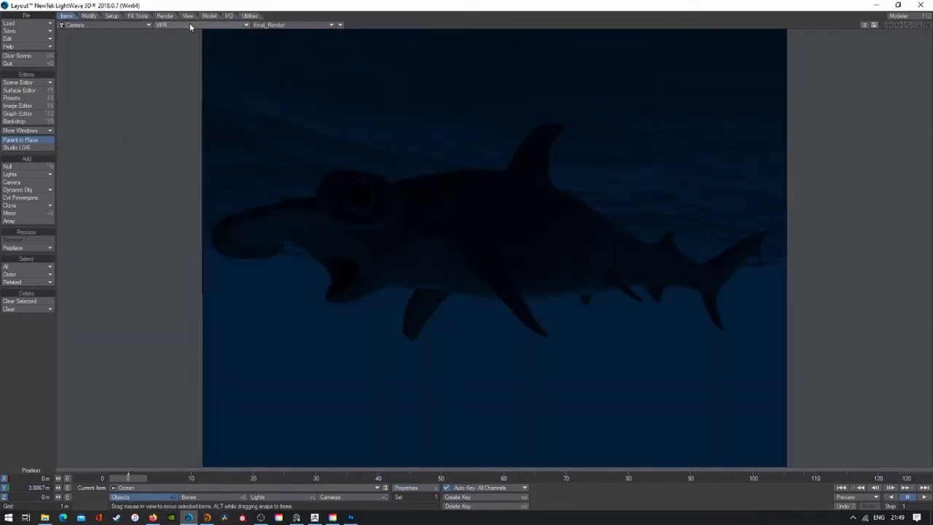
Step: Clone the area light into a second light, giving it a new colour and a value of 8
{"action": "left_click", "coordinate": [185, 42]}
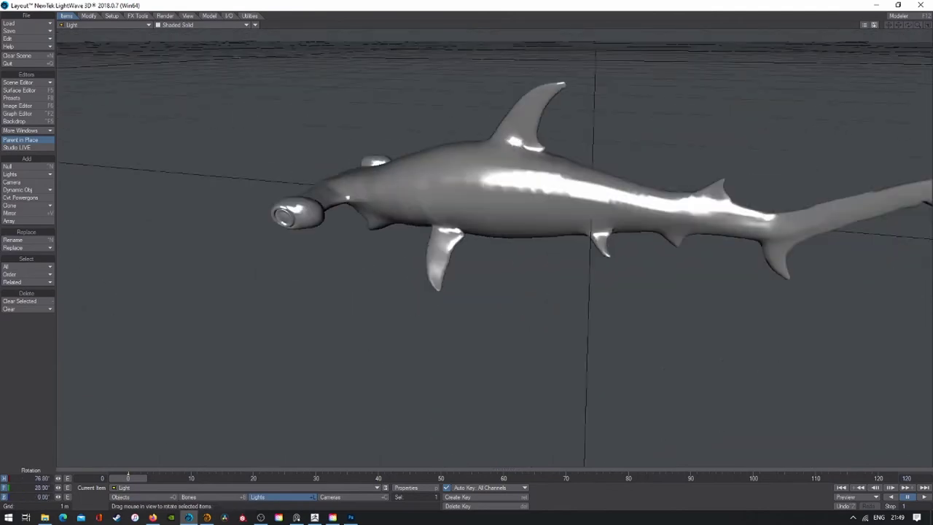
{"action": "left_click", "coordinate": [418, 491]}
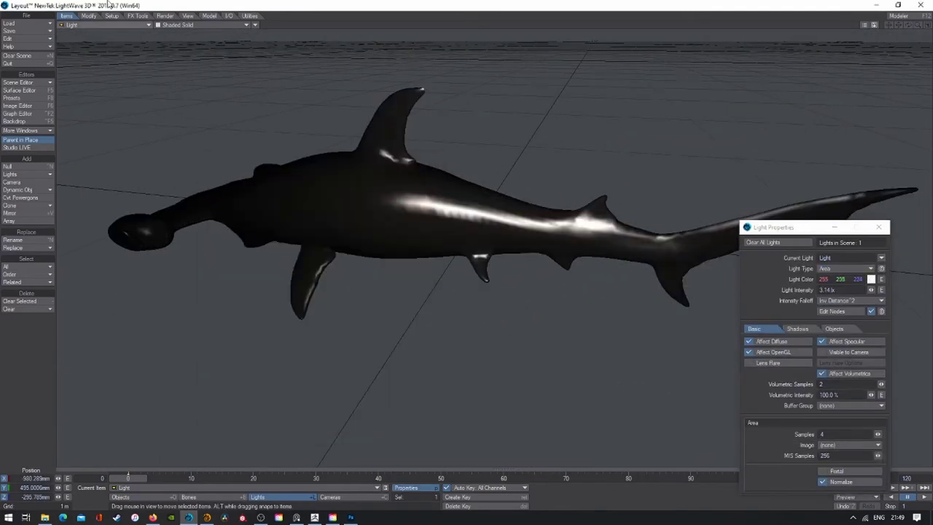
{"action": "left_click", "coordinate": [291, 45]}
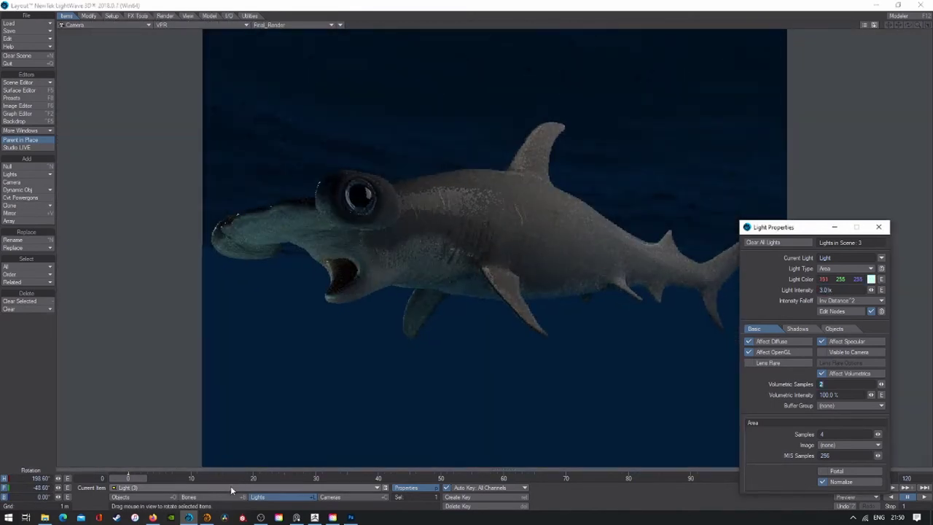
{"action": "left_click", "coordinate": [871, 280]}
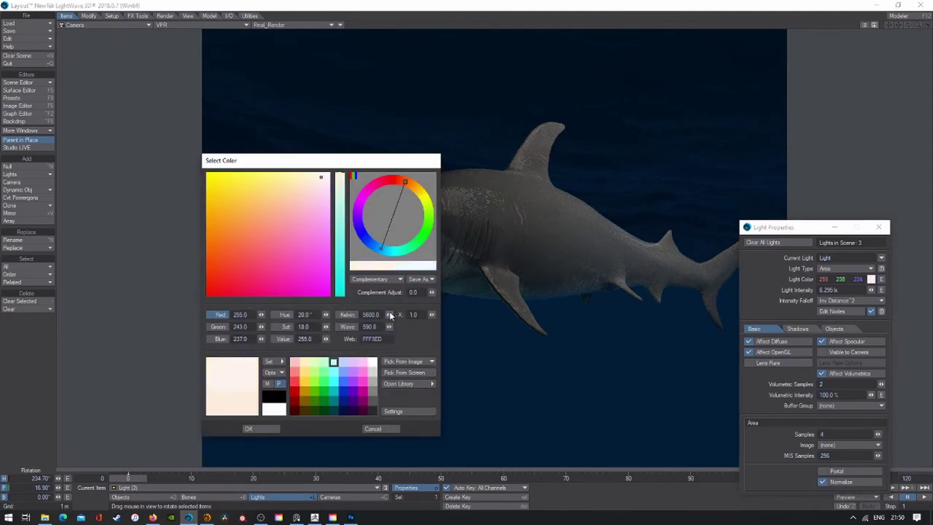
{"action": "key", "text": "Return"}
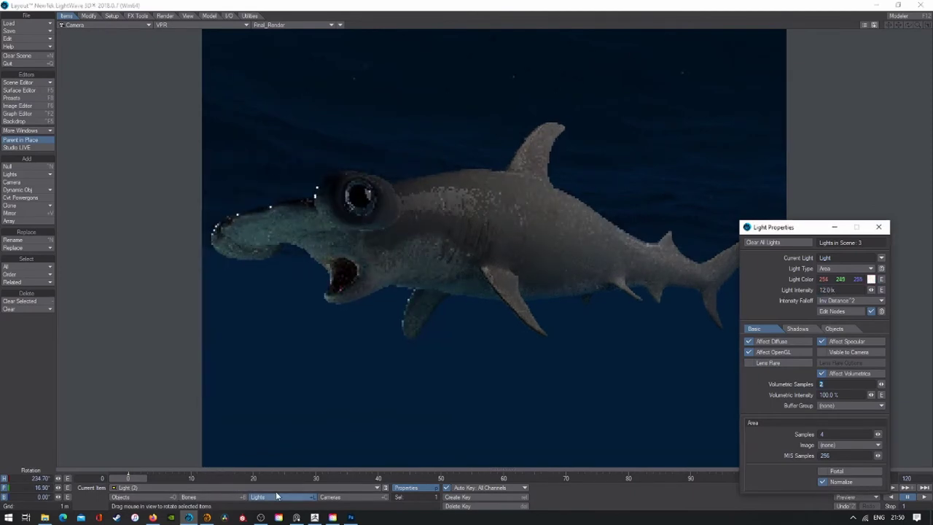
{"action": "type", "text": "87"}
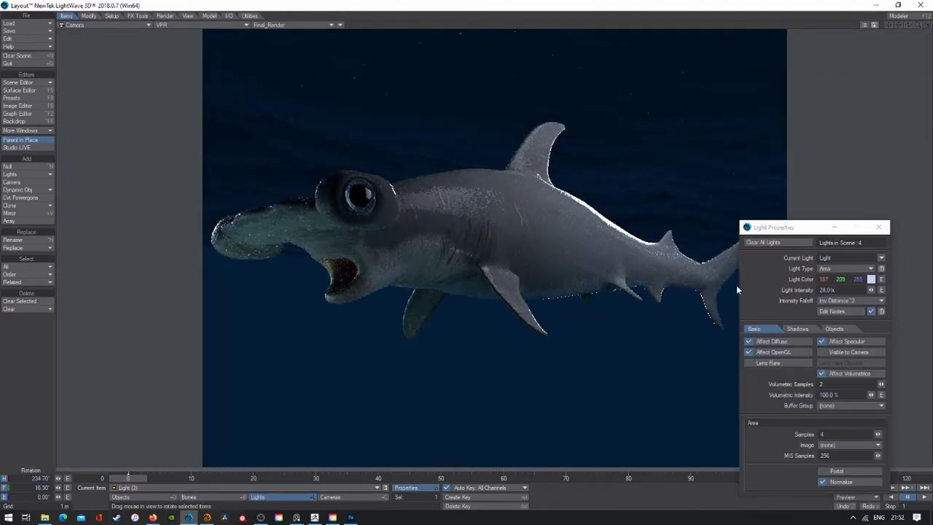
Step: Make a backdrop gradient key near-black blue and move it higher up the gradient
{"action": "left_click", "coordinate": [165, 16]}
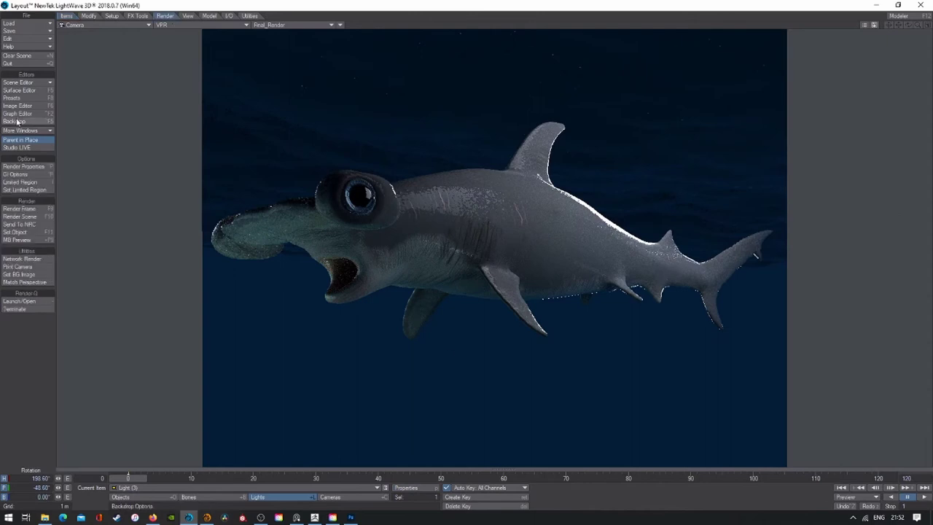
{"action": "left_click", "coordinate": [15, 121]}
{"action": "left_click", "coordinate": [634, 308]}
{"action": "left_click", "coordinate": [653, 408]}
{"action": "left_click", "coordinate": [277, 280]}
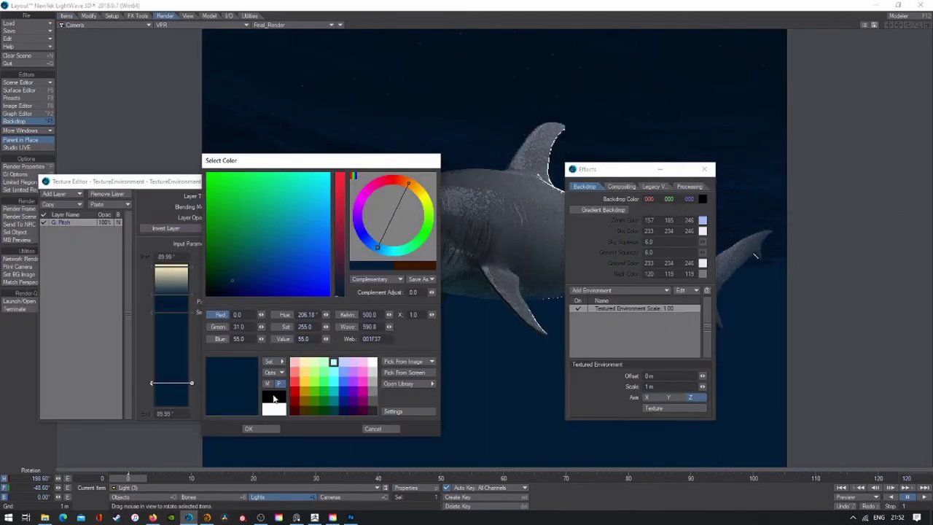
{"action": "left_click", "coordinate": [264, 427]}
{"action": "left_click_drag", "start_coordinate": [171, 382], "coordinate": [171, 358]}
Step: Turn a key teal, shift the top cream key, then open Render Properties' Volumetrics settings
{"action": "left_click", "coordinate": [277, 280]}
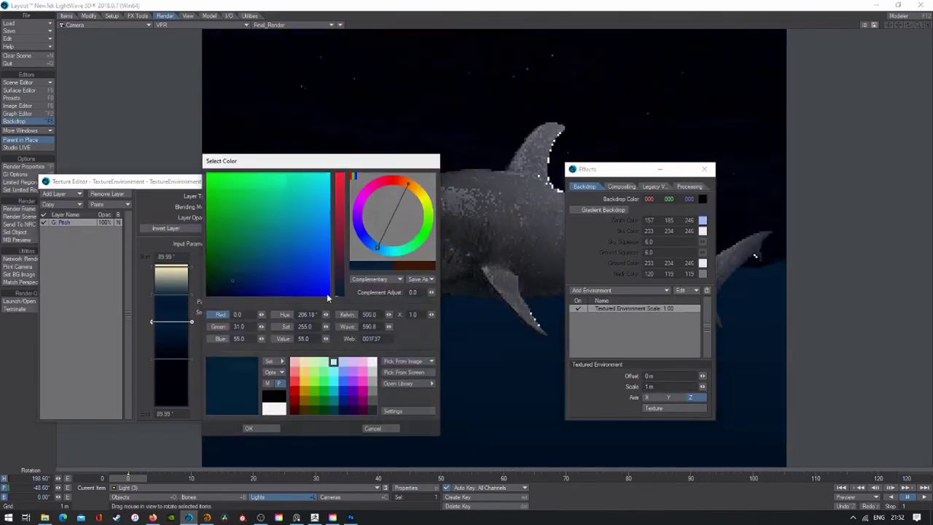
{"action": "left_click", "coordinate": [265, 409]}
{"action": "left_click", "coordinate": [172, 268]}
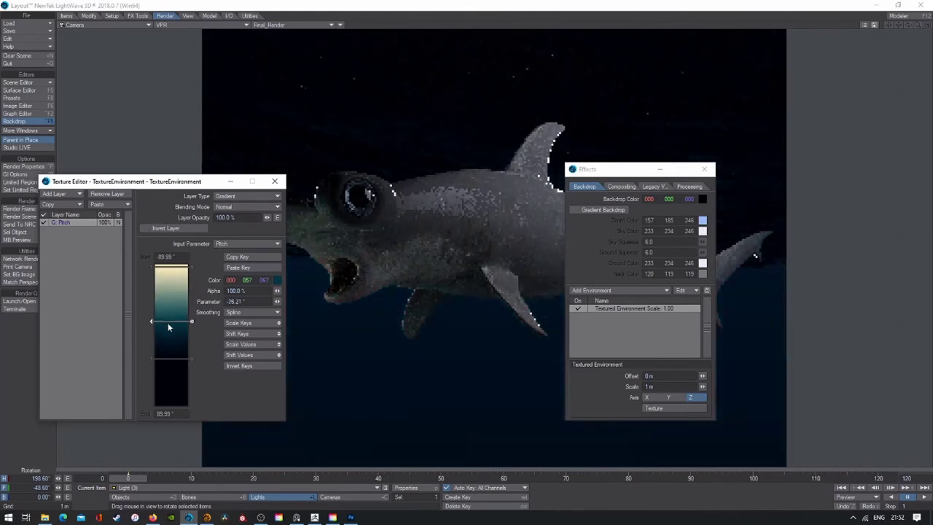
{"action": "left_click_drag", "start_coordinate": [175, 358], "coordinate": [174, 287]}
{"action": "left_click", "coordinate": [274, 181]}
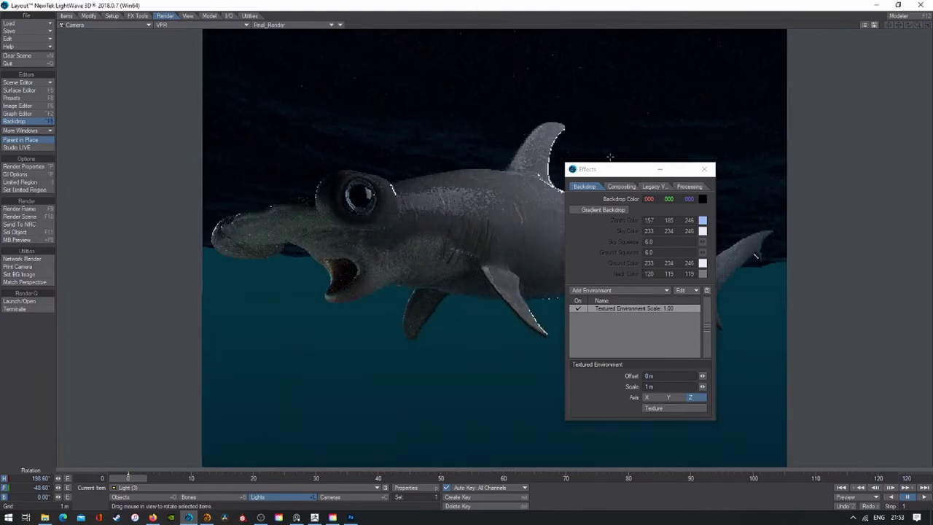
{"action": "left_click", "coordinate": [24, 166]}
{"action": "left_click", "coordinate": [598, 79]}
Step: Set the volumetric fog to Nonlinear 1 with a 4.23 m maximum distance
{"action": "left_click_drag", "start_coordinate": [684, 200], "coordinate": [688, 197]}
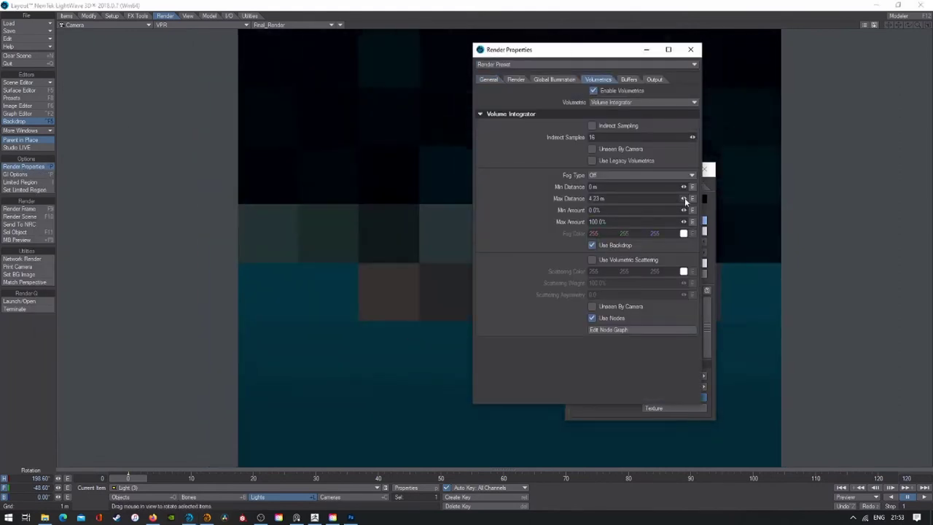
{"action": "left_click", "coordinate": [641, 175]}
{"action": "left_click", "coordinate": [634, 184]}
{"action": "mouse_move", "coordinate": [582, 55]}
{"action": "left_mouse_down"}
{"action": "mouse_move", "coordinate": [785, 212]}
{"action": "mouse_move", "coordinate": [592, 98]}
{"action": "left_mouse_up"}
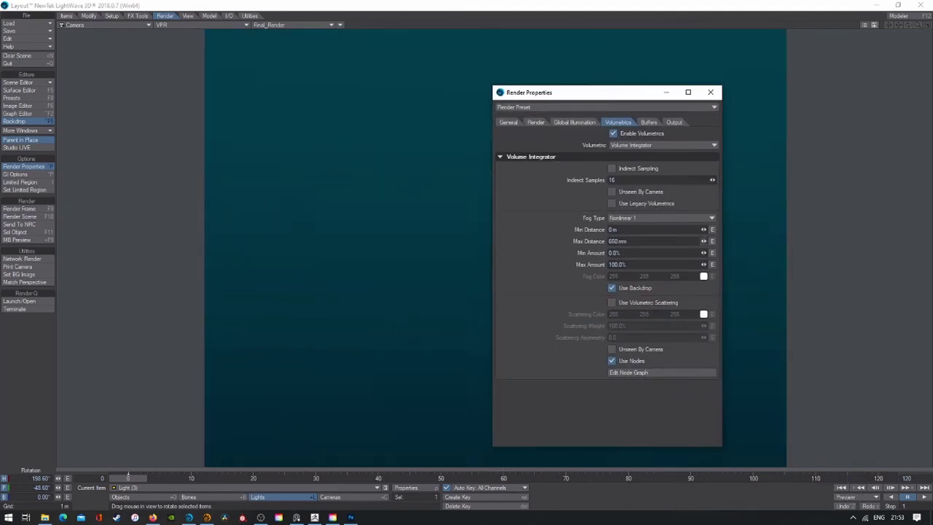
{"action": "left_click", "coordinate": [706, 92]}
{"action": "left_click", "coordinate": [706, 169]}
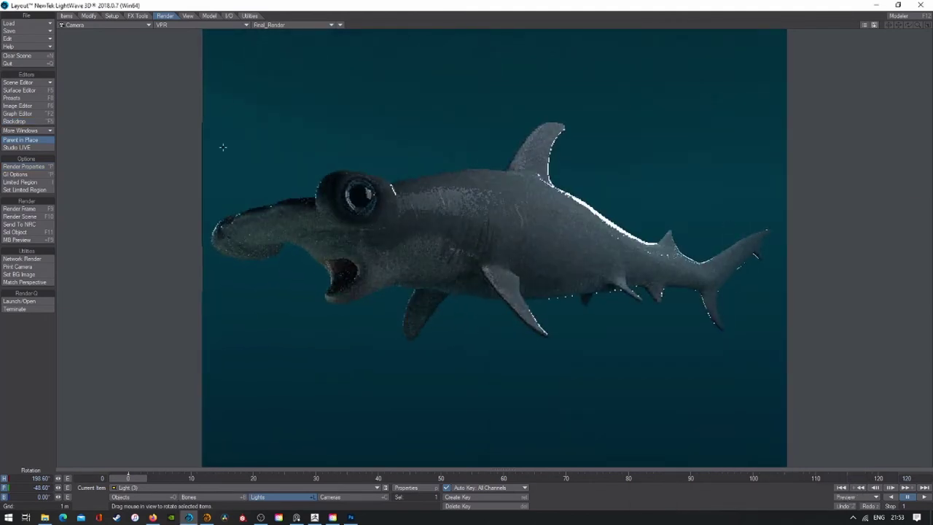
Step: Lengthen the fog's maximum distance to about 20.86 m and view in solid shading
{"action": "key", "text": "ctrl+F5"}
{"action": "left_click", "coordinate": [34, 167]}
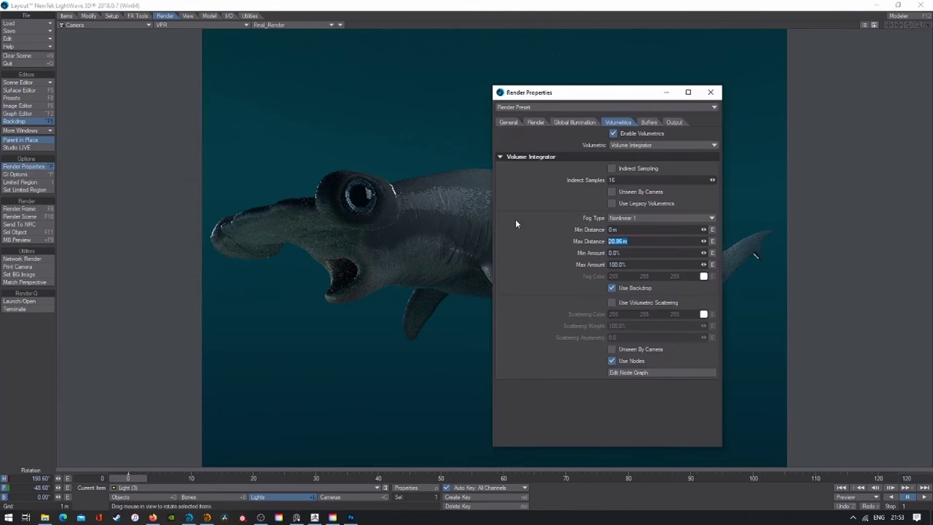
{"action": "left_click", "coordinate": [733, 87]}
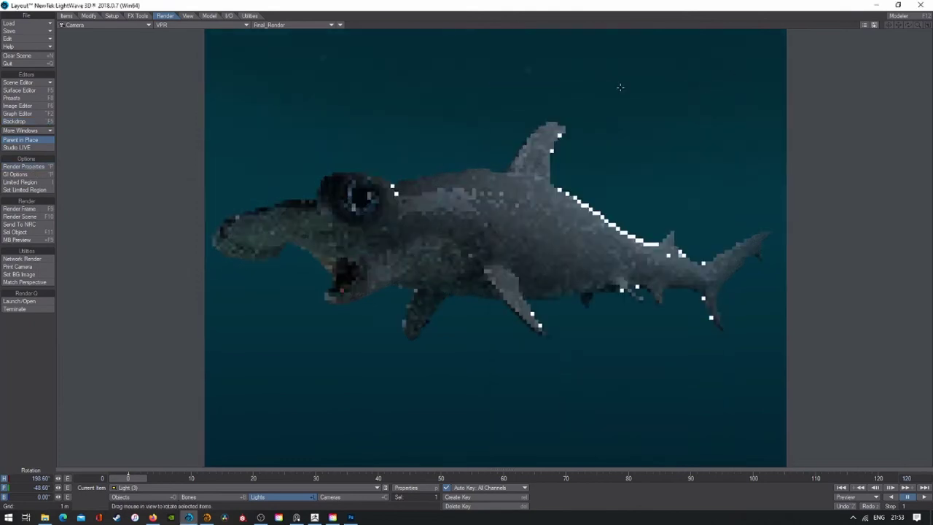
{"action": "left_click", "coordinate": [201, 26]}
{"action": "left_click", "coordinate": [196, 39]}
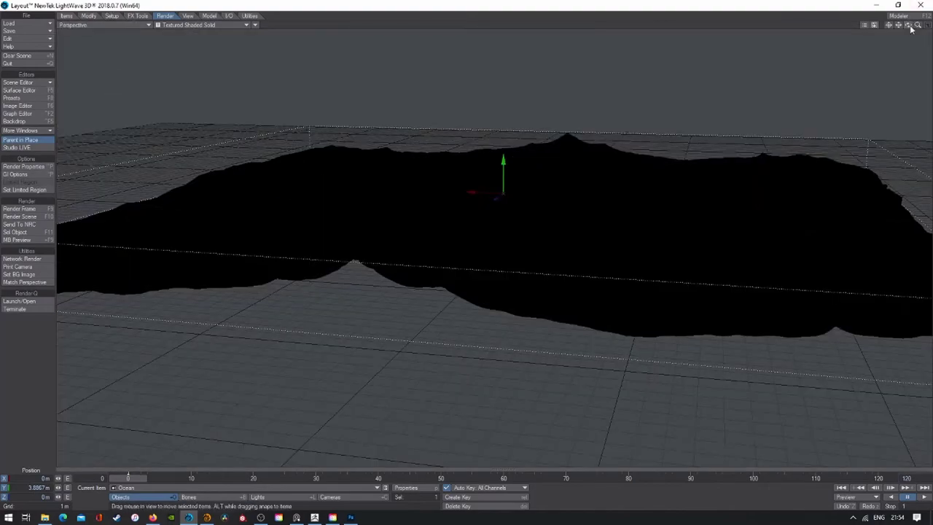
Step: Load the oCEAN object from D:\3d_Work\Ocean into the shark scene
{"action": "left_click_drag", "start_coordinate": [911, 28], "coordinate": [904, 59]}
{"action": "left_click", "coordinate": [22, 22]}
{"action": "left_click", "coordinate": [36, 84]}
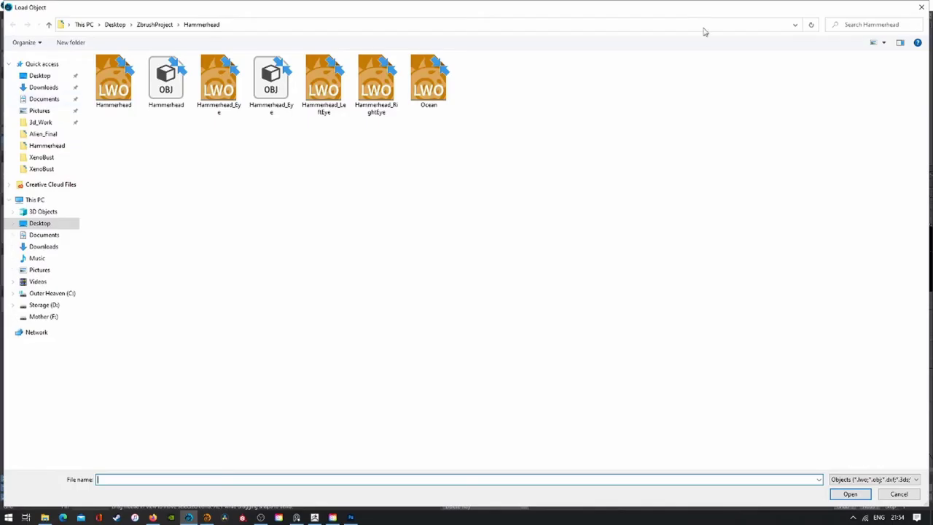
{"action": "left_click", "coordinate": [40, 122]}
{"action": "double_click", "coordinate": [129, 83]}
{"action": "double_click", "coordinate": [129, 378]}
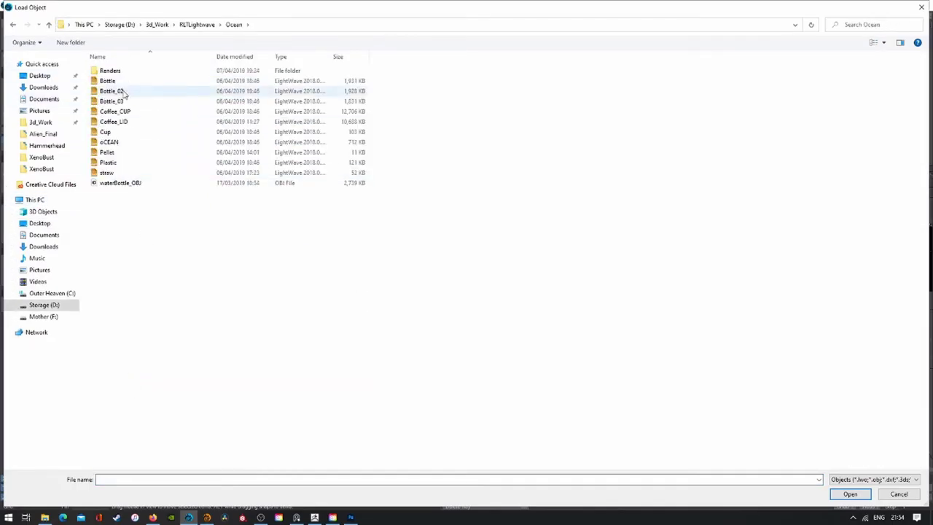
{"action": "double_click", "coordinate": [109, 141]}
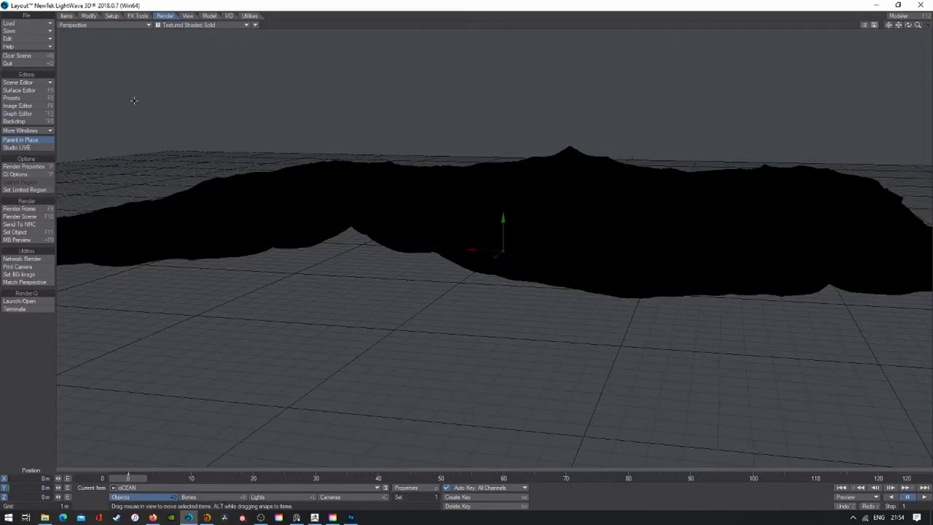
Step: Check the surfaces and view the scene through the camera with a different display style
{"action": "key", "text": "F5"}
{"action": "left_click", "coordinate": [390, 86]}
{"action": "left_click", "coordinate": [109, 25]}
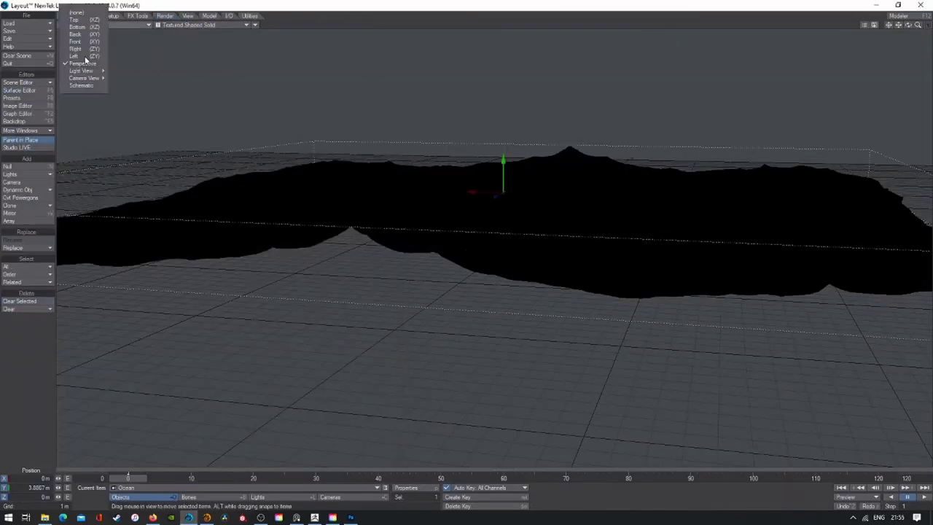
{"action": "left_click", "coordinate": [88, 58]}
{"action": "left_click", "coordinate": [19, 90]}
{"action": "left_click", "coordinate": [19, 90]}
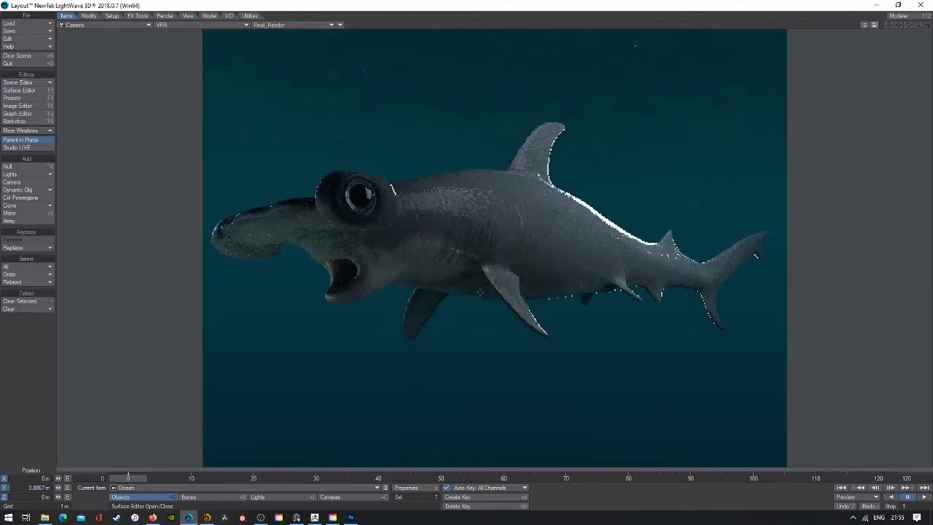
Step: Save the scene as Hammerhead_SETUP in the Desktop Hammerhead project folder
{"action": "left_click", "coordinate": [162, 25]}
{"action": "left_click", "coordinate": [175, 51]}
{"action": "left_click", "coordinate": [28, 29]}
{"action": "left_click", "coordinate": [40, 75]}
{"action": "double_click", "coordinate": [145, 102]}
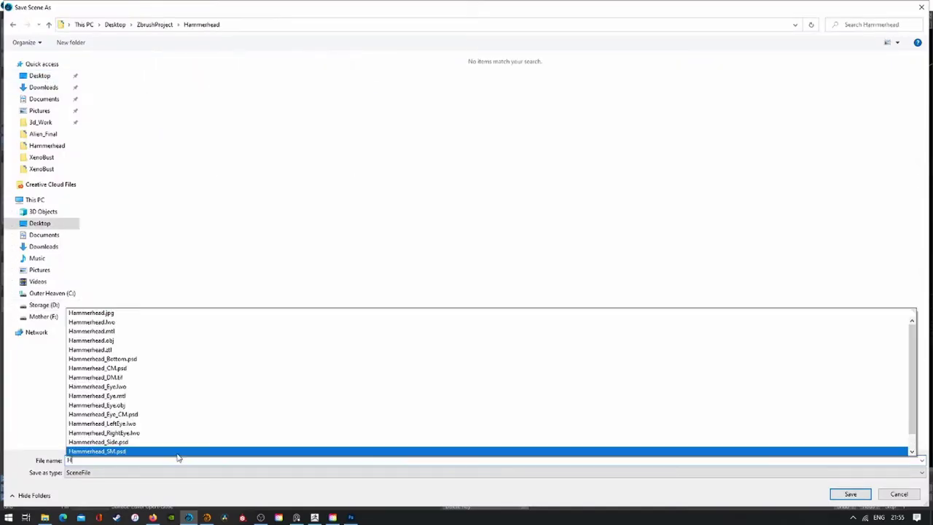
{"action": "type", "text": "Hammerhead_SETUP"}
{"action": "key", "text": "Return"}
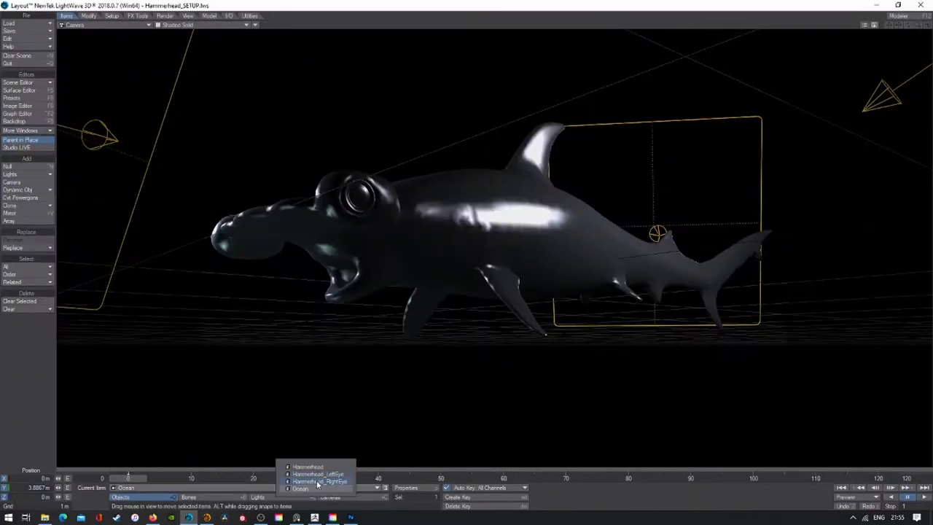
Step: Inspect the shark's subdivision settings and preview it with VPR before returning to solid shading
{"action": "key", "text": "p"}
{"action": "left_click", "coordinate": [172, 304]}
{"action": "left_click", "coordinate": [195, 26]}
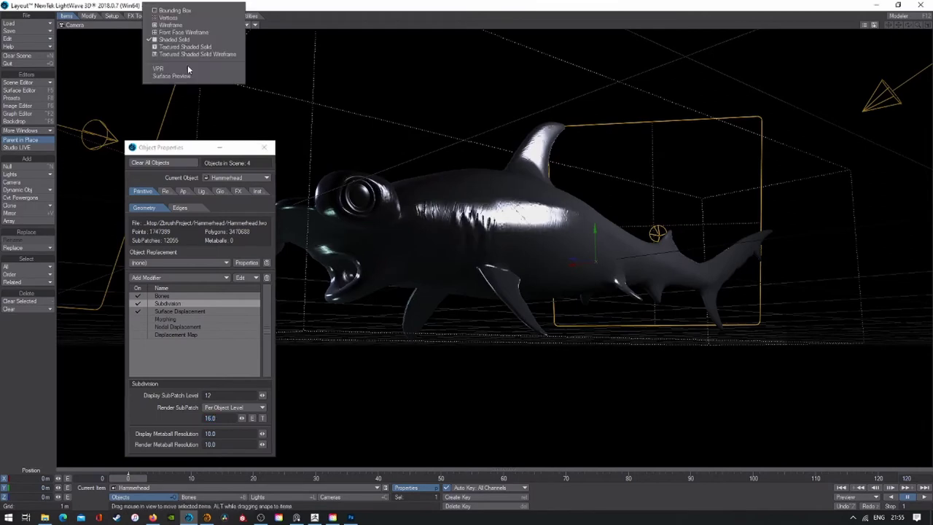
{"action": "left_click", "coordinate": [182, 68]}
{"action": "left_click", "coordinate": [264, 149]}
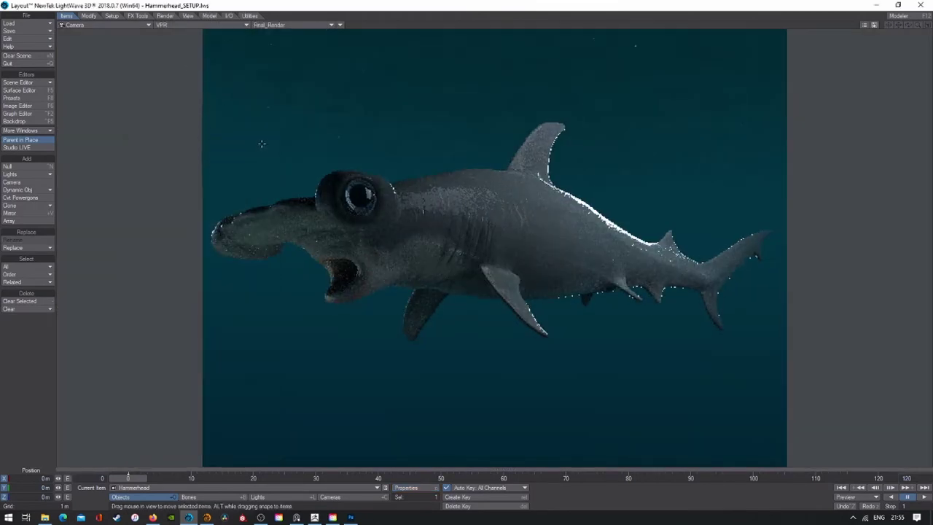
{"action": "left_click", "coordinate": [196, 25]}
{"action": "left_click", "coordinate": [187, 41]}
Step: Review the 5 mm surface displacement and subdivision modifiers in perspective, then return to camera view
{"action": "left_click", "coordinate": [102, 25]}
{"action": "left_click", "coordinate": [102, 16]}
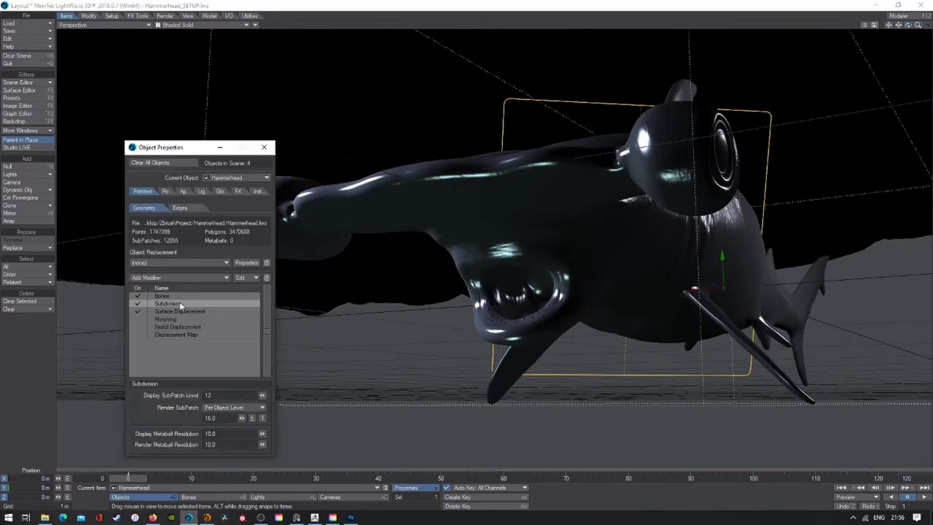
{"action": "left_click", "coordinate": [179, 311]}
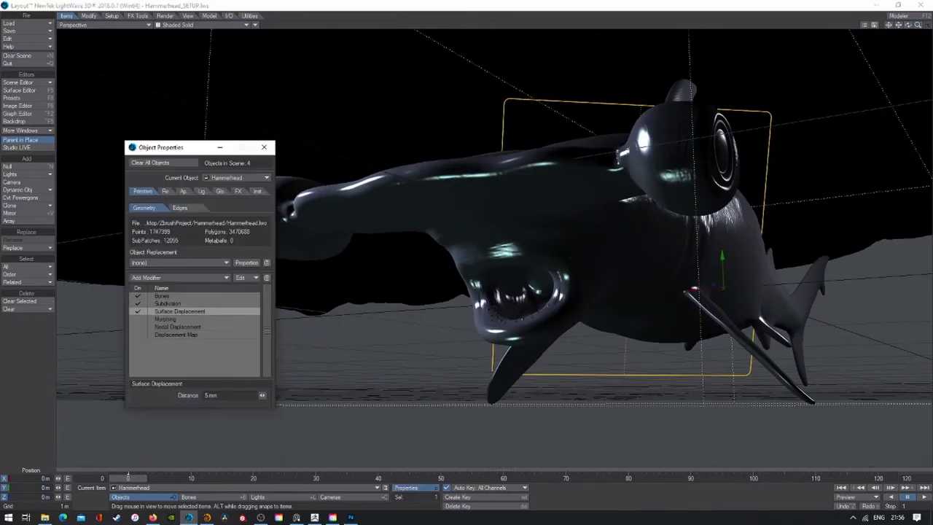
{"action": "left_click", "coordinate": [168, 303]}
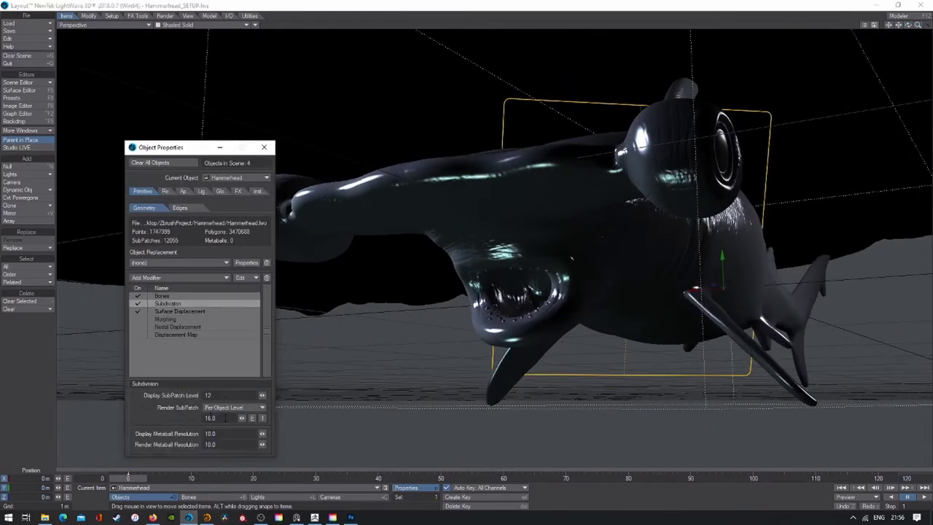
{"action": "left_click", "coordinate": [110, 24]}
{"action": "left_click", "coordinate": [179, 311]}
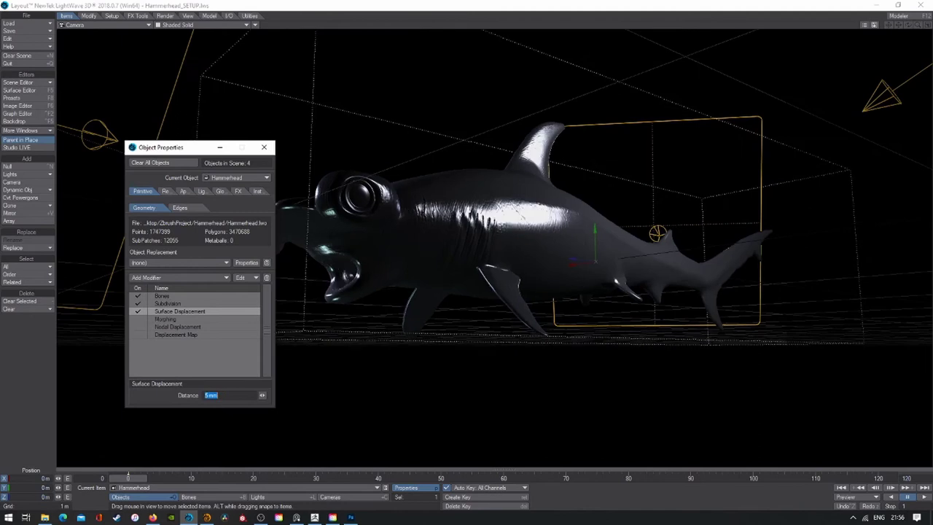
{"action": "left_click", "coordinate": [263, 147]}
{"action": "key", "text": "p"}
{"action": "key", "text": "p"}
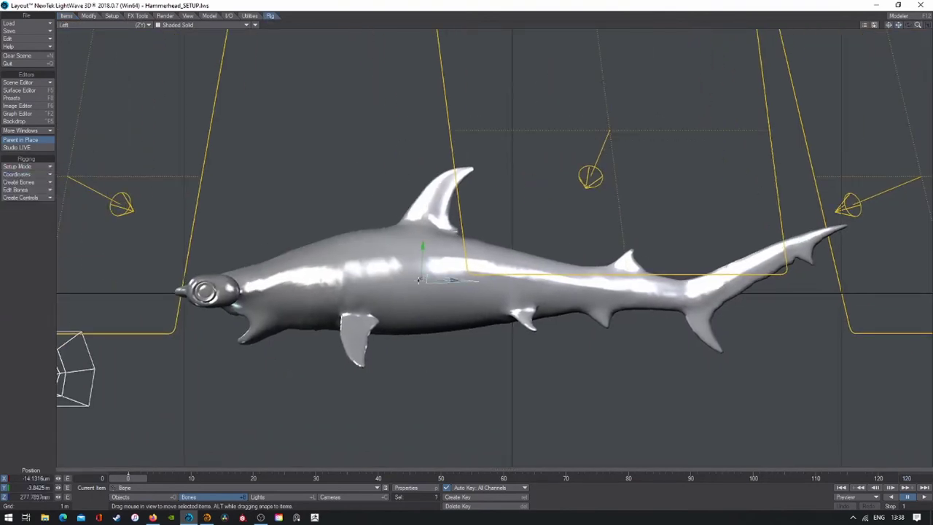
Step: Name the bone Hammerhead_Tail and add a child bone after it
{"action": "type", "text": "Hammerhead_Tail"}
{"action": "key", "text": "Return"}
{"action": "left_click", "coordinate": [48, 193]}
{"action": "left_click", "coordinate": [48, 184]}
{"action": "left_click", "coordinate": [270, 44]}
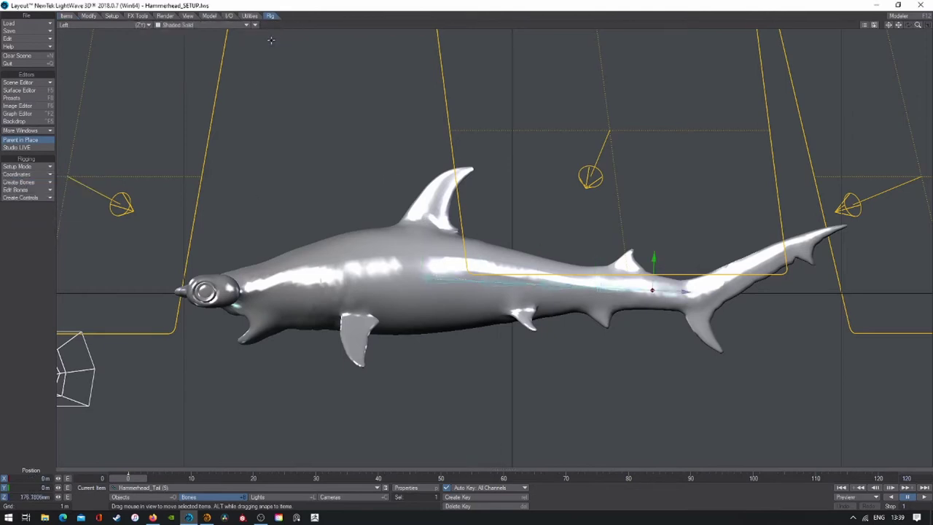
Step: Show the shark as wireframe and Tip Move each tail bone into the upper and lower lobes
{"action": "left_click", "coordinate": [29, 189]}
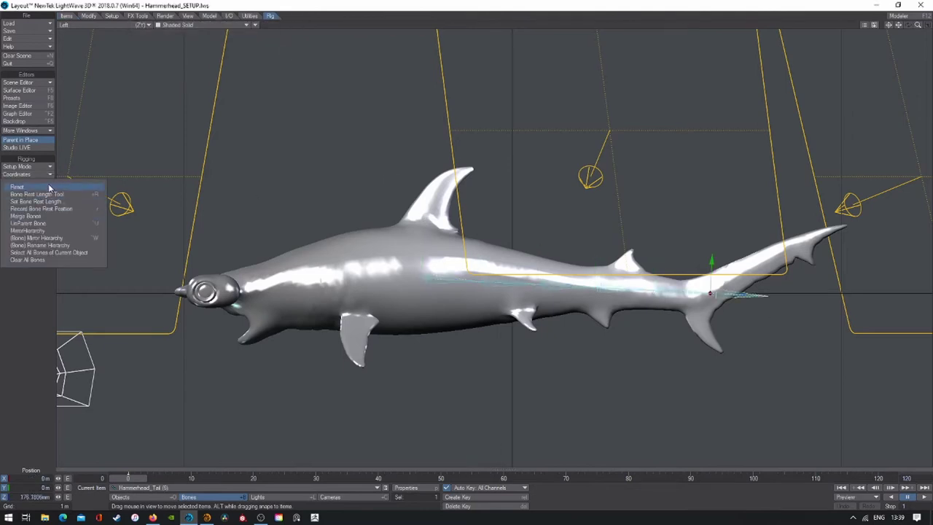
{"action": "left_click", "coordinate": [112, 16]}
{"action": "left_click", "coordinate": [16, 259]}
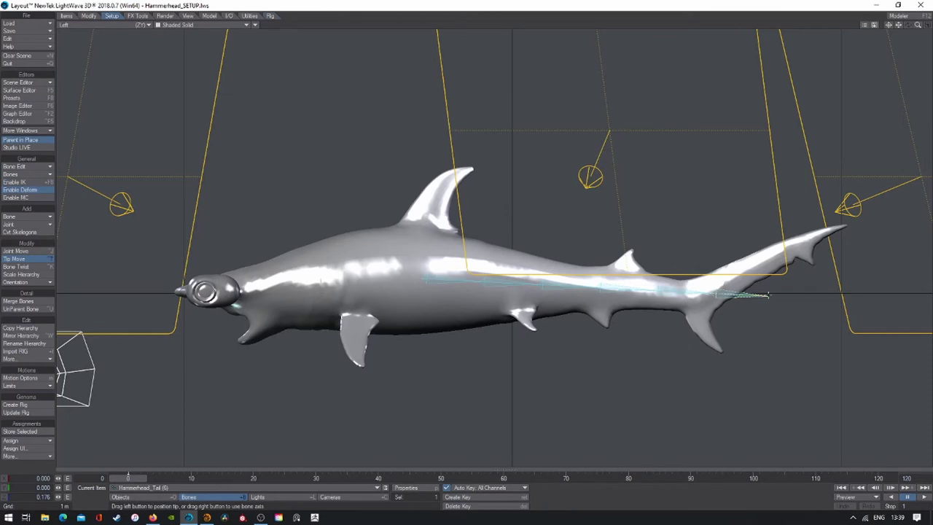
{"action": "left_click", "coordinate": [247, 25]}
{"action": "left_click", "coordinate": [189, 27]}
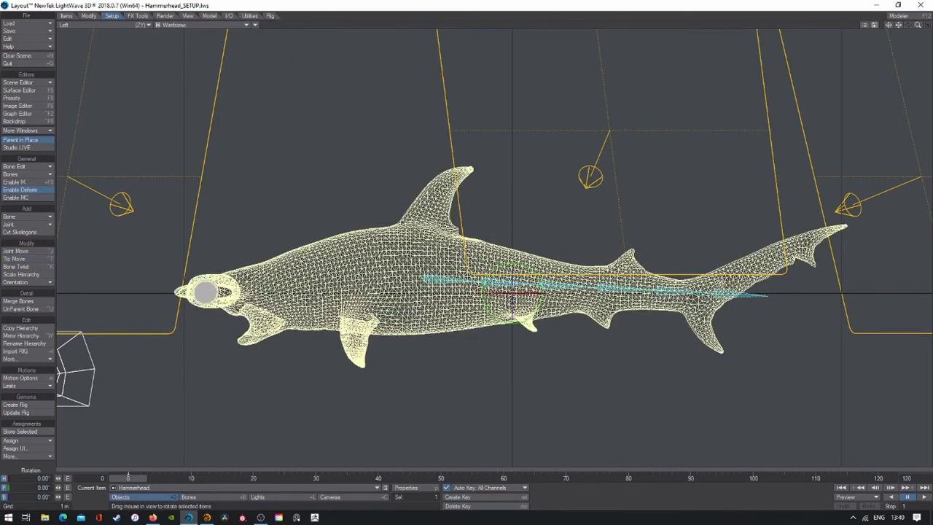
{"action": "left_click_drag", "start_coordinate": [287, 230], "coordinate": [231, 227]}
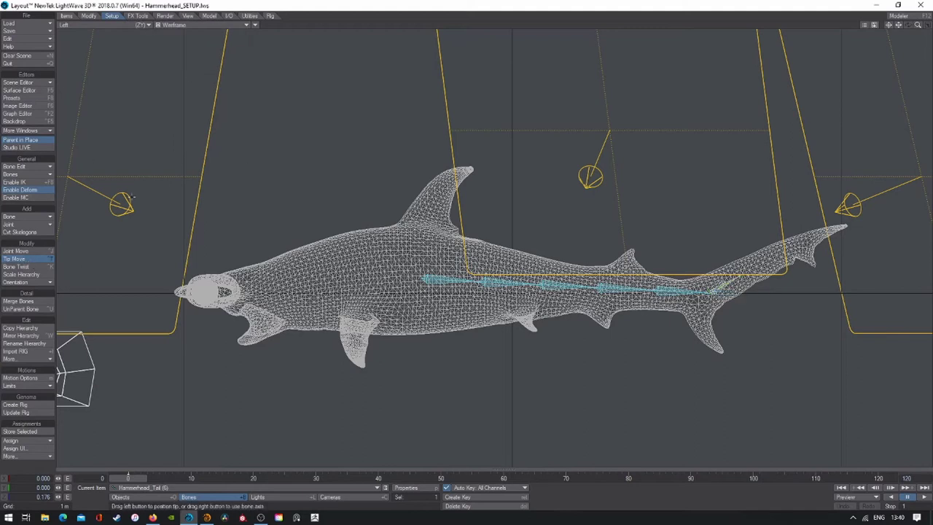
{"action": "left_click_drag", "start_coordinate": [132, 195], "coordinate": [272, 43]}
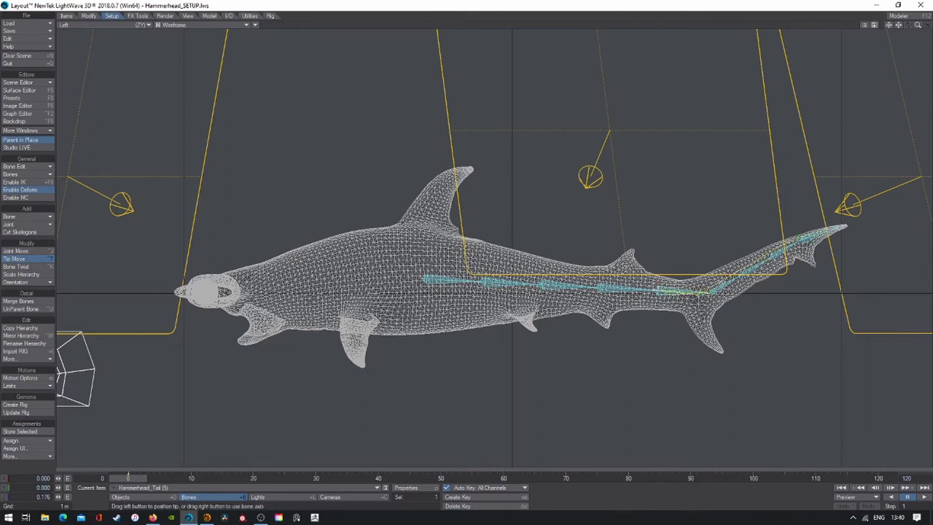
{"action": "left_click_drag", "start_coordinate": [466, 364], "coordinate": [455, 366]}
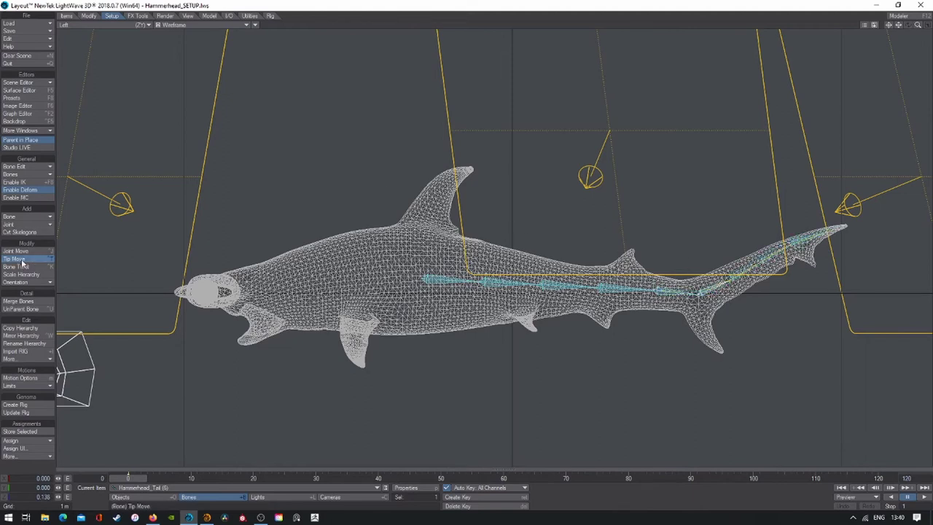
{"action": "left_click", "coordinate": [20, 258]}
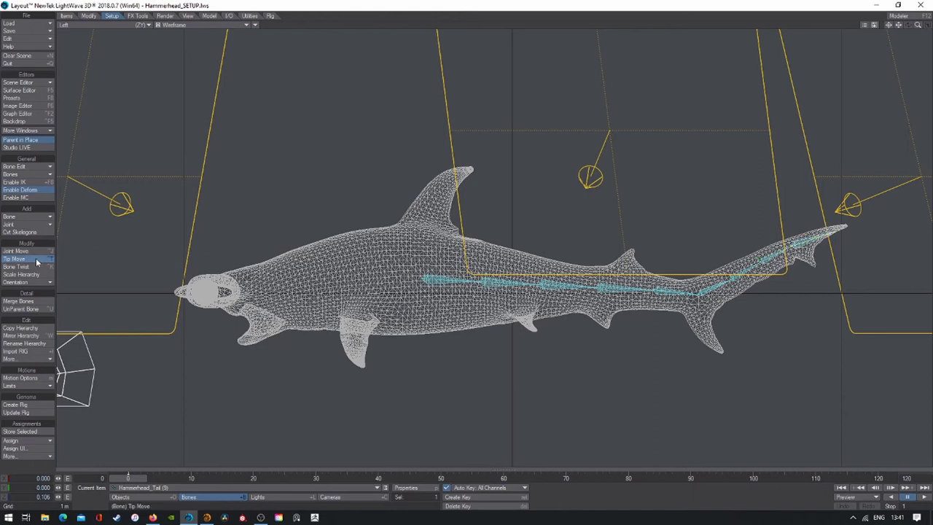
{"action": "key", "text": "Down"}
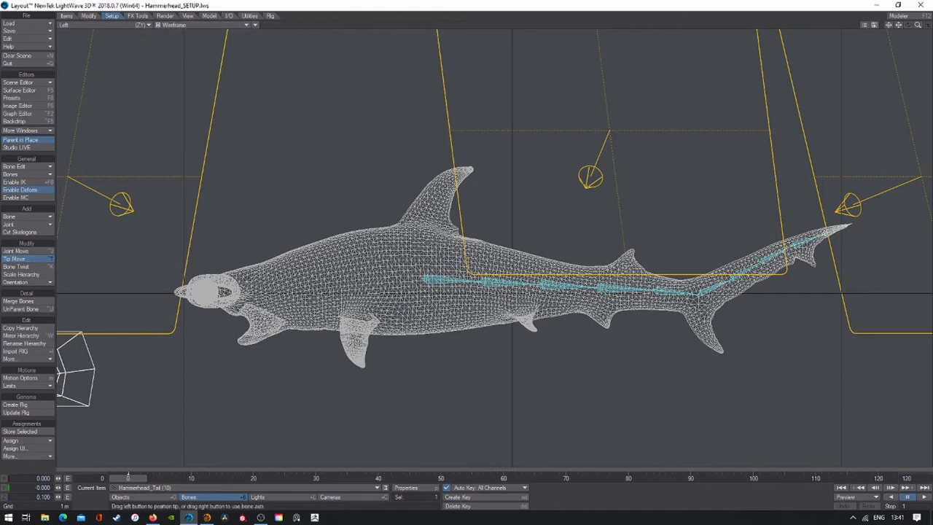
{"action": "key", "text": "Down"}
{"action": "key", "text": "Down"}
{"action": "key", "text": "Down"}
{"action": "left_click", "coordinate": [269, 16]}
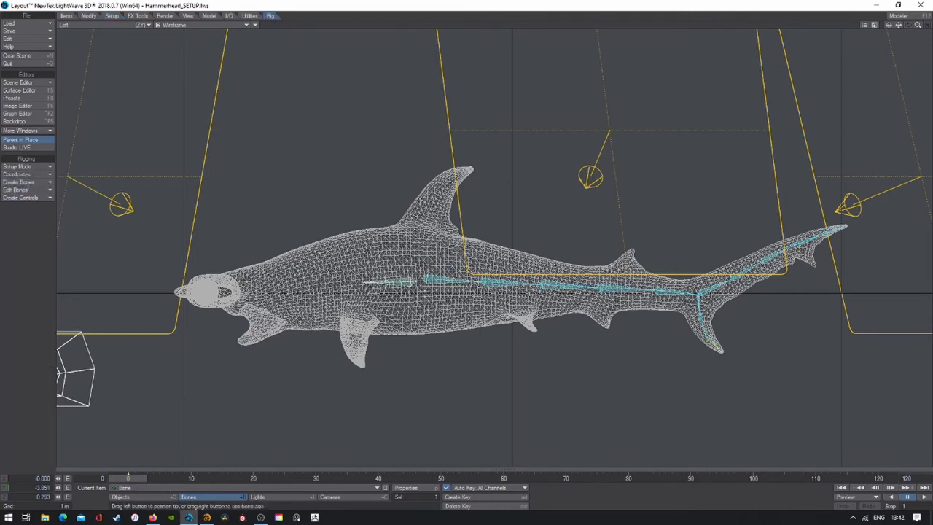
Step: Rename the bone Hammerhead_Head and stretch the head bones forward to the snout
{"action": "key", "text": "t"}
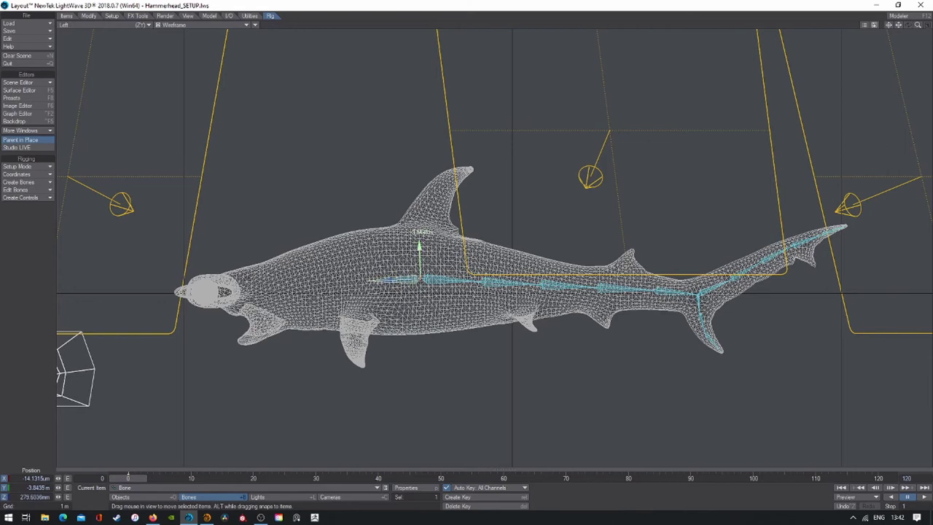
{"action": "key", "text": "ctrl+r"}
{"action": "left_click", "coordinate": [261, 44]}
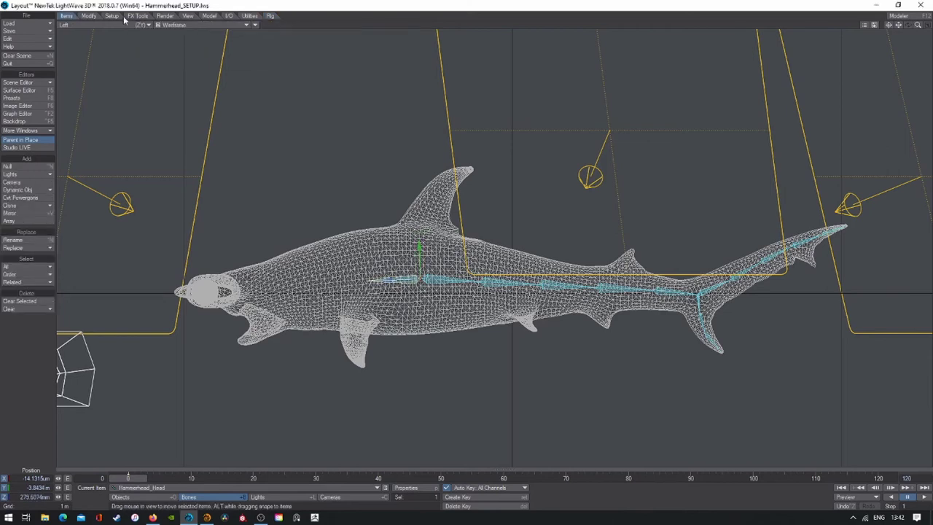
{"action": "left_click", "coordinate": [263, 46]}
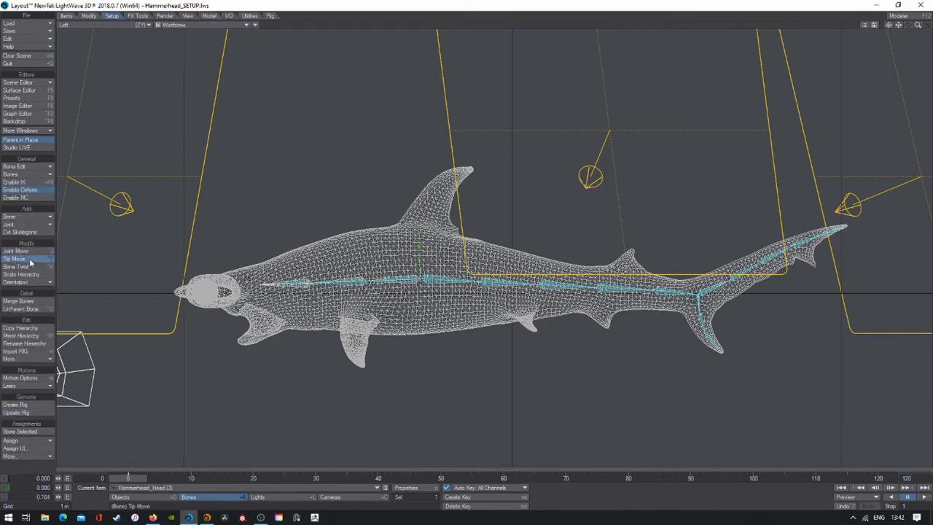
{"action": "key", "text": "Down"}
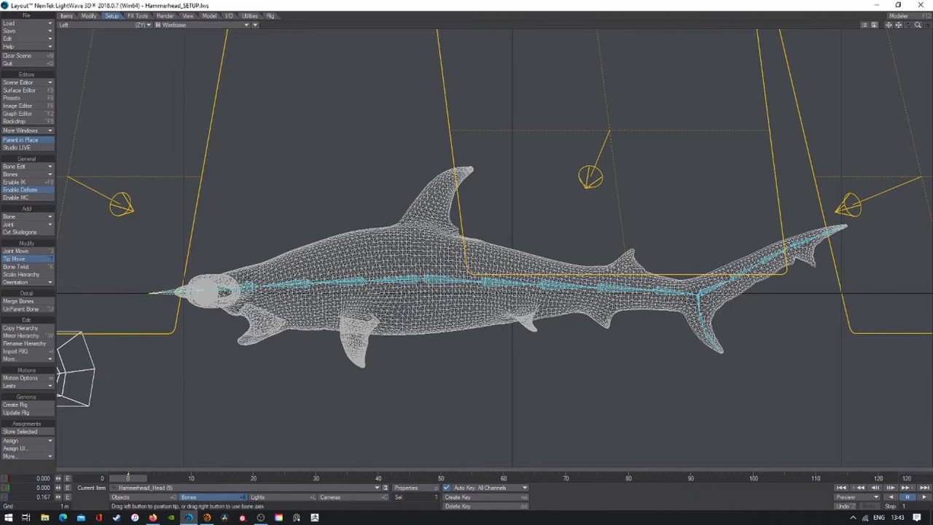
{"action": "left_click", "coordinate": [30, 259]}
Step: Add a Hammerhead_DorsalFin bone and Tip Move it up into the dorsal fin, checked from the front
{"action": "key", "text": "ctrl+Right"}
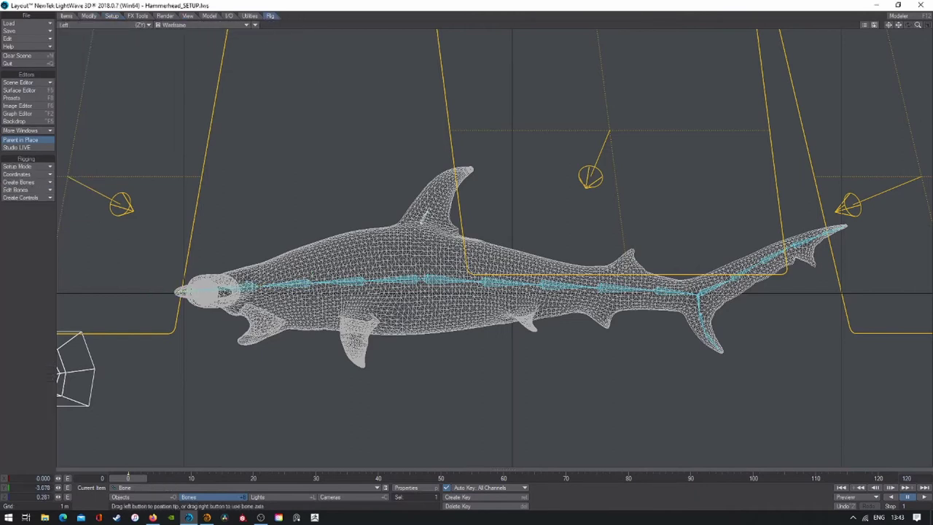
{"action": "left_click", "coordinate": [67, 15]}
{"action": "left_click", "coordinate": [15, 239]}
{"action": "type", "text": "Hammerhead_Dorl"}
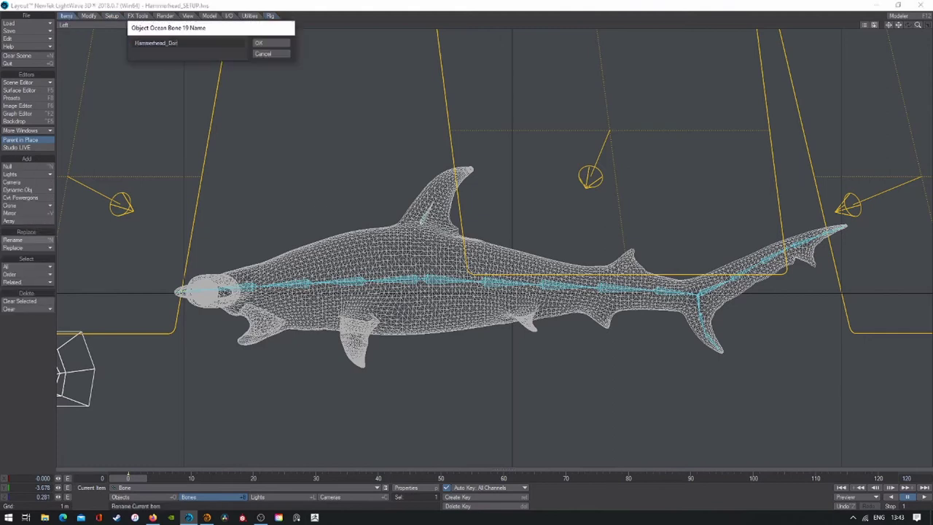
{"action": "type", "text": "n"}
{"action": "key", "text": "Return"}
{"action": "key", "text": "ctrl+Right"}
{"action": "key", "text": "ctrl+Right"}
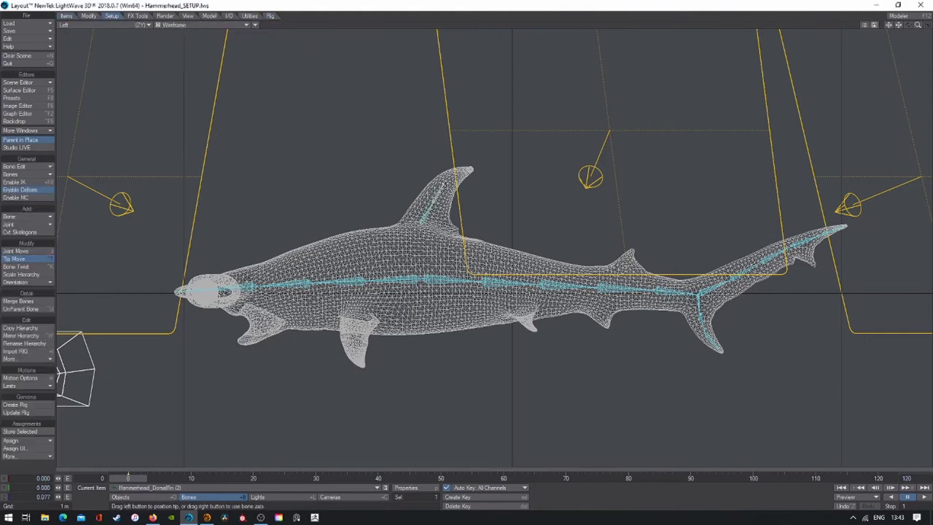
{"action": "left_click", "coordinate": [32, 260]}
{"action": "left_click", "coordinate": [111, 27]}
{"action": "left_click", "coordinate": [117, 44]}
Step: Create a new bone for the pectoral fin named Hammerhead_RightFin
{"action": "scroll", "coordinate": [327, 380], "scroll_direction": "up", "scroll_amount": 3}
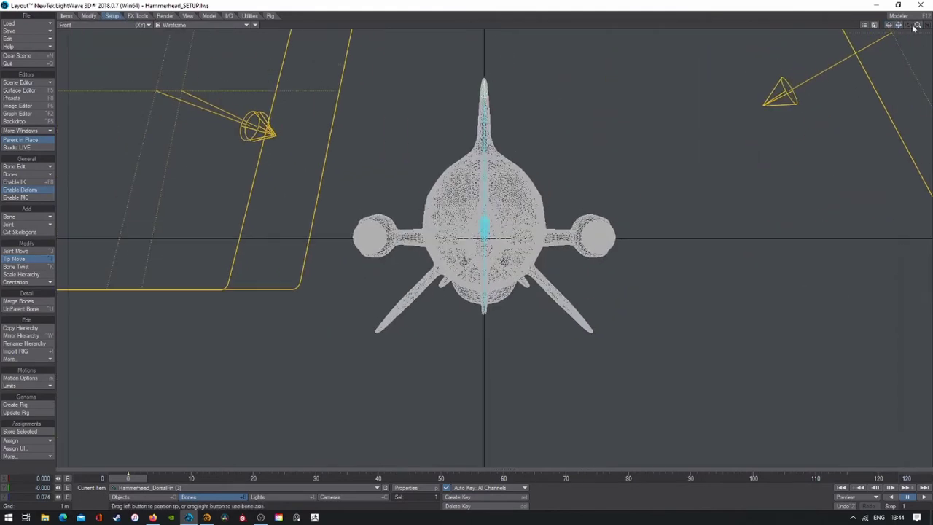
{"action": "scroll", "coordinate": [326, 379], "scroll_direction": "up", "scroll_amount": 3}
{"action": "left_click", "coordinate": [271, 16]}
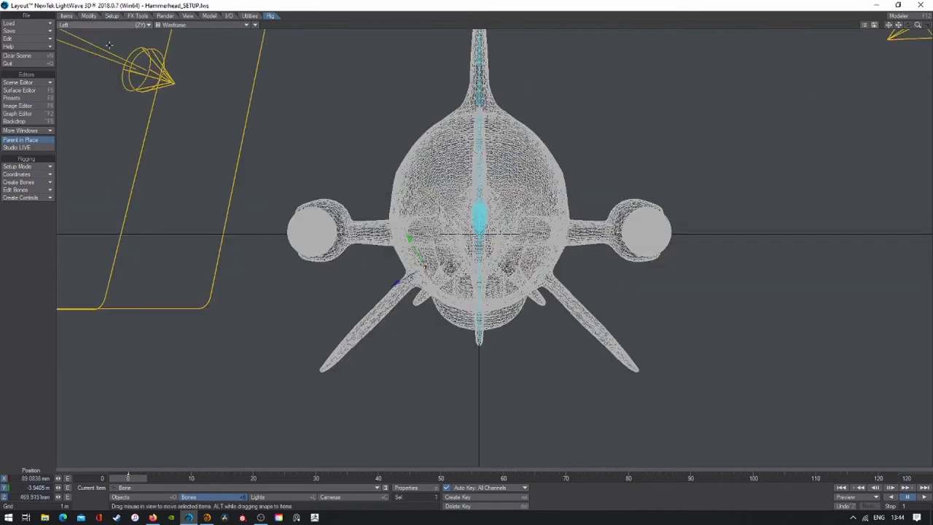
{"action": "key", "text": "equal"}
{"action": "left_click", "coordinate": [262, 44]}
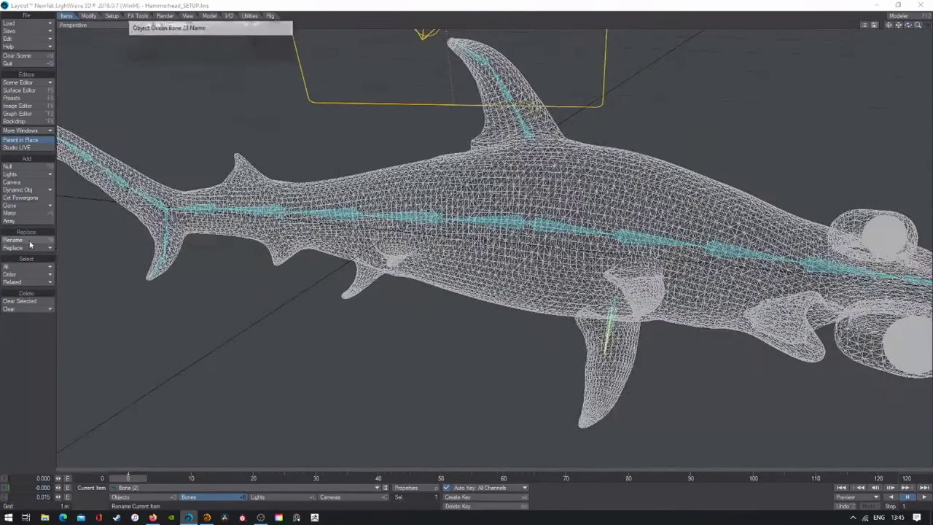
{"action": "type", "text": "Hammerhead_RightFin"}
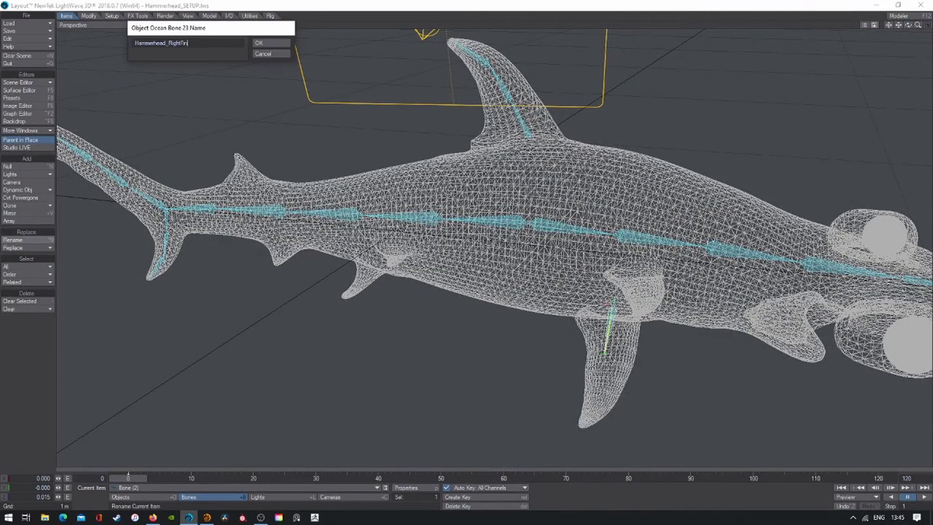
{"action": "key", "text": "Return"}
Step: Tip Move the fin bone and add a child bone further toward the right fin tip
{"action": "left_click", "coordinate": [73, 24]}
{"action": "left_click", "coordinate": [81, 47]}
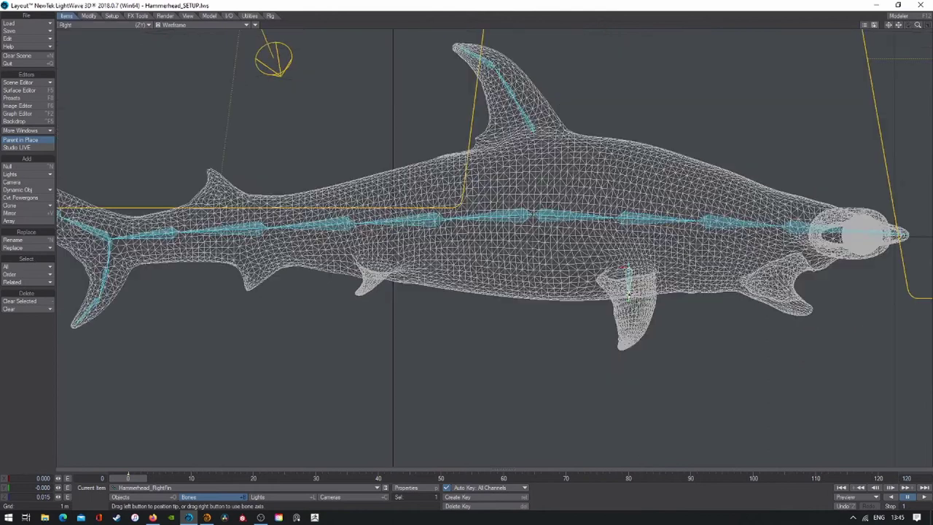
{"action": "key", "text": "t"}
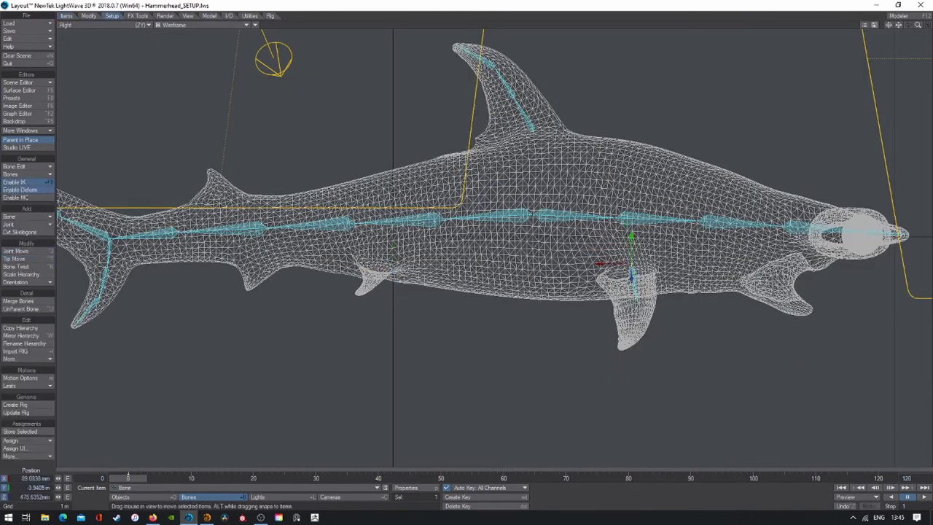
{"action": "left_click", "coordinate": [18, 258]}
{"action": "key", "text": "period"}
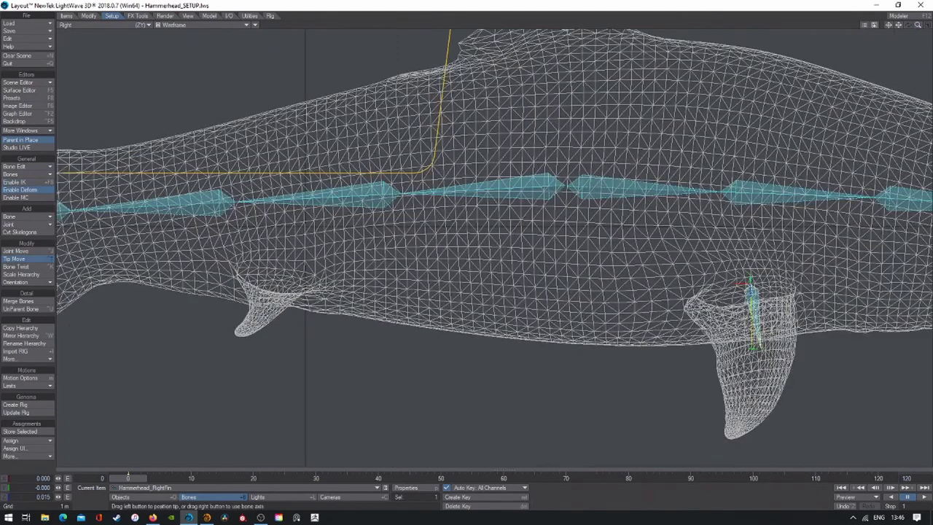
{"action": "key", "text": "4"}
{"action": "key", "text": "equal"}
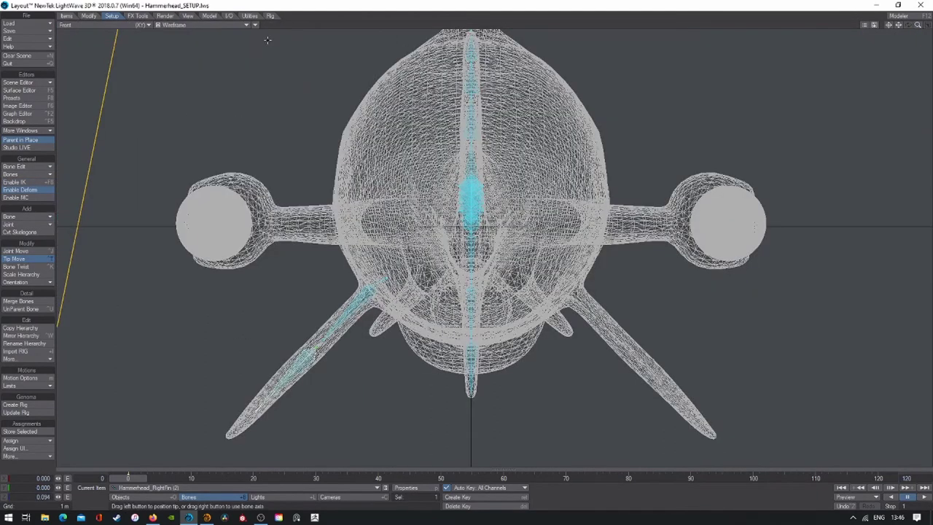
{"action": "left_click", "coordinate": [269, 45]}
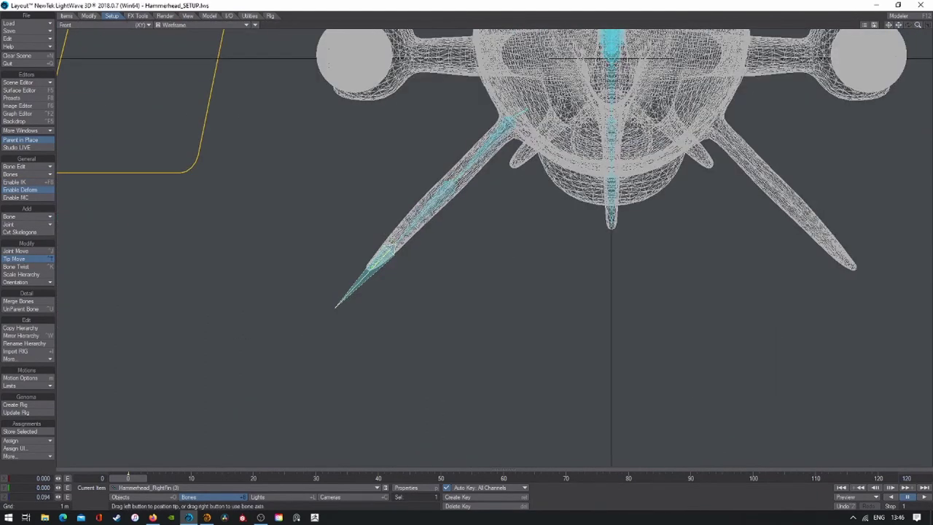
{"action": "key", "text": "5"}
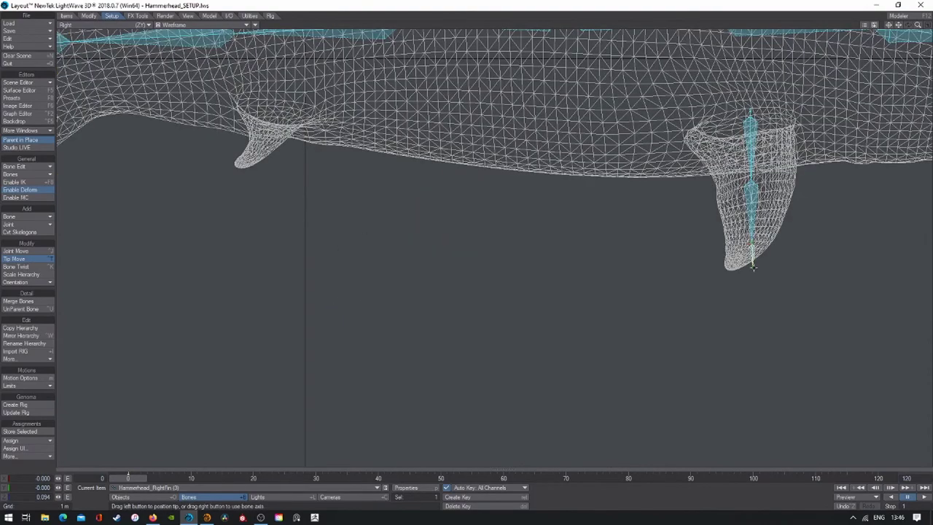
Step: Check the right fin bone chain in perspective, right and front views
{"action": "left_click", "coordinate": [80, 25]}
{"action": "left_click", "coordinate": [87, 73]}
{"action": "left_click_drag", "start_coordinate": [908, 27], "coordinate": [908, 26]}
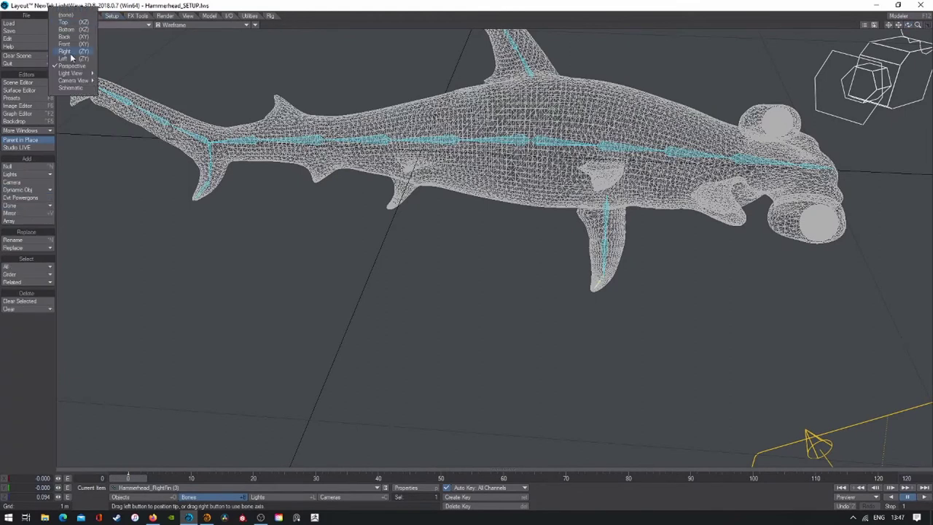
{"action": "key", "text": "5"}
{"action": "left_click", "coordinate": [269, 16]}
{"action": "left_click", "coordinate": [81, 25]}
{"action": "left_click", "coordinate": [83, 41]}
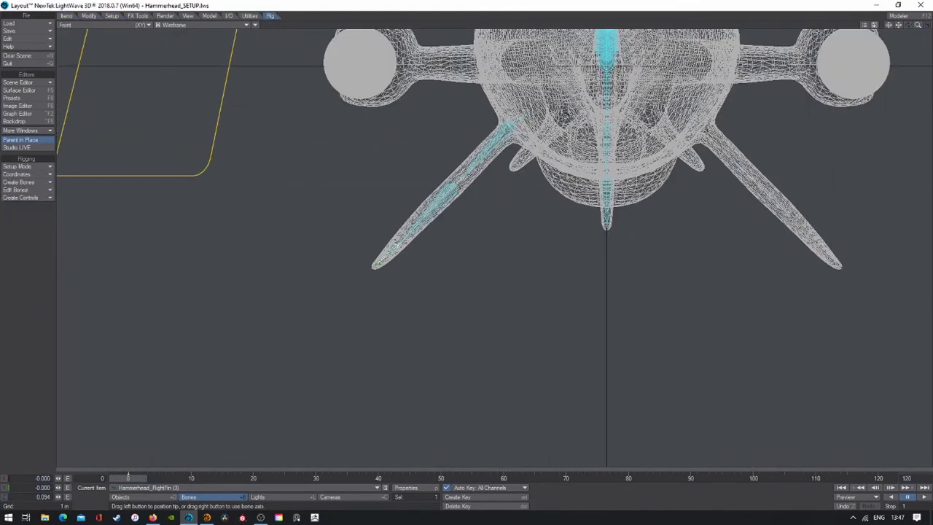
{"action": "left_click", "coordinate": [16, 189]}
Step: Add a child bone named Hammerhead_RightRearFin and fit it into the small rear fin
{"action": "key", "text": "5"}
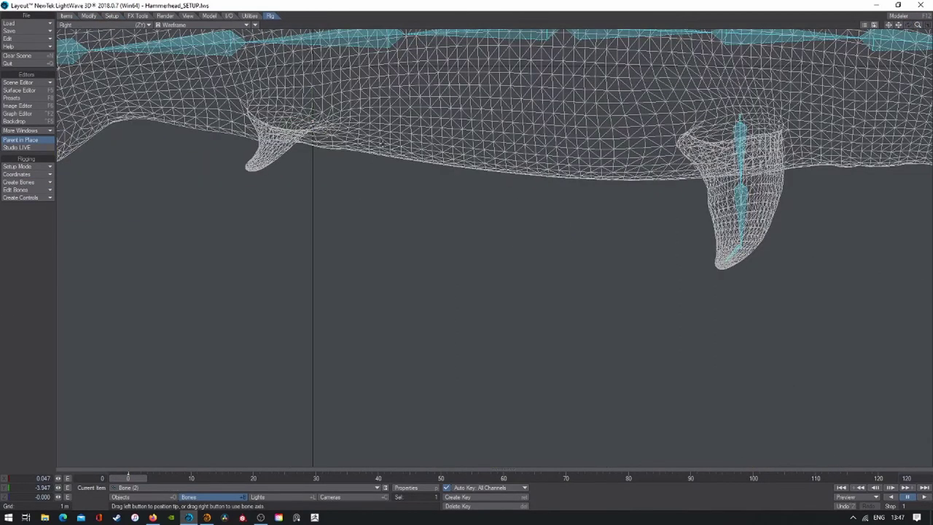
{"action": "key", "text": "t"}
{"action": "key", "text": "4"}
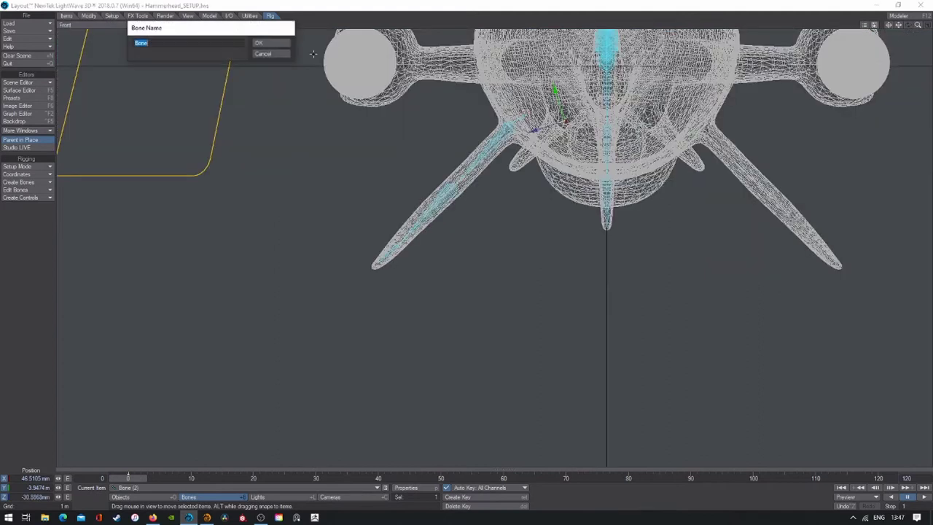
{"action": "key", "text": "Down"}
{"action": "key", "text": "ctrl+r"}
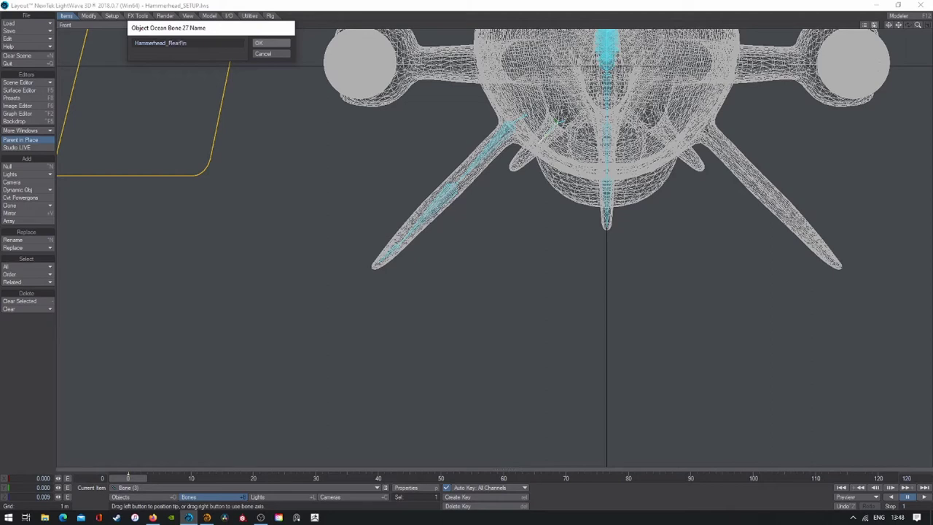
{"action": "key", "text": "Return"}
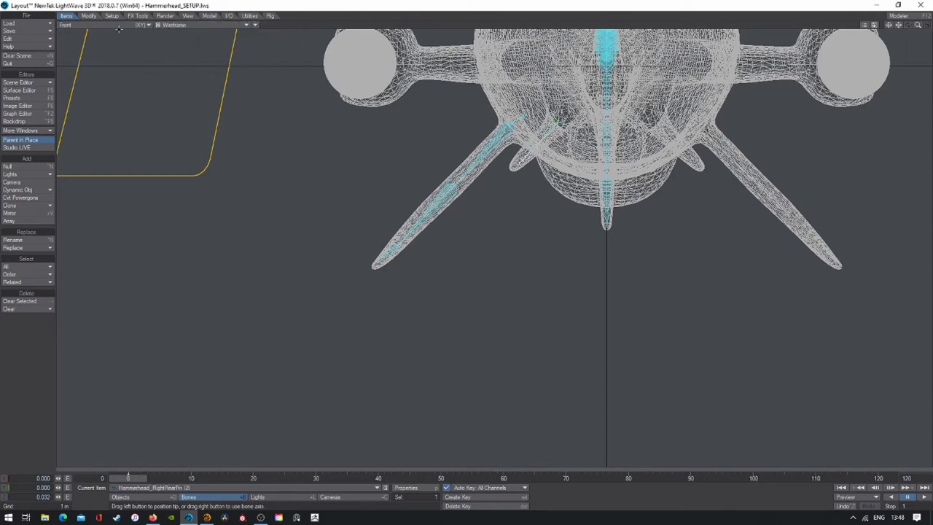
{"action": "key", "text": "3"}
{"action": "key", "text": "ctrl+t"}
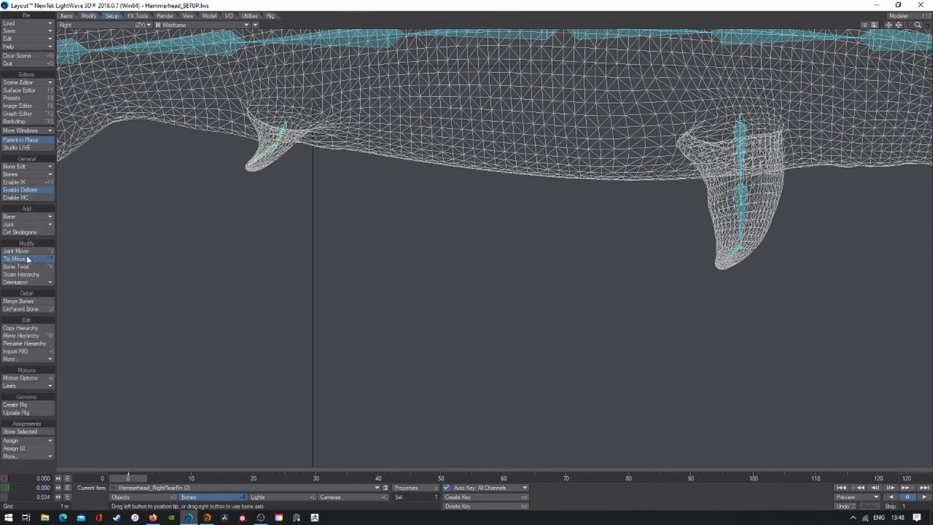
Step: Check the rear fin bone from the front and in an orbited perspective view
{"action": "left_click", "coordinate": [73, 25]}
{"action": "left_click", "coordinate": [73, 31]}
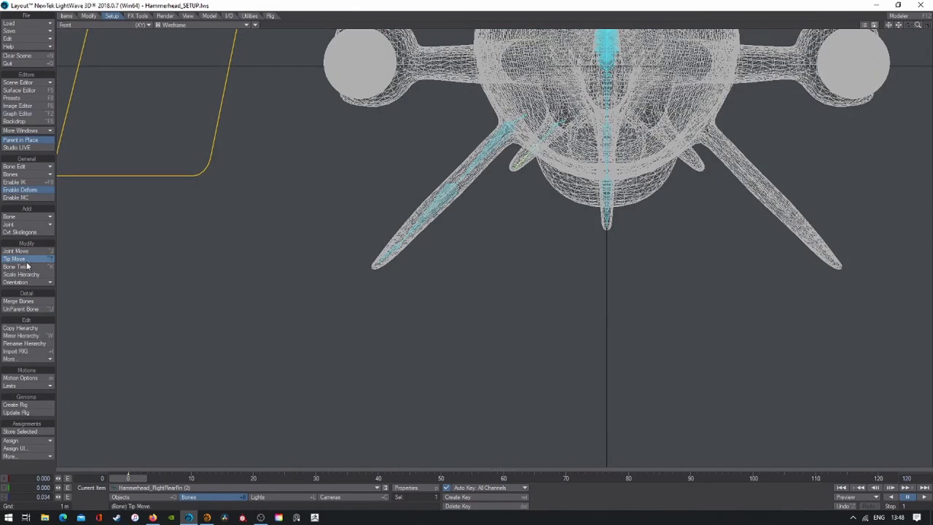
{"action": "left_click", "coordinate": [73, 25]}
{"action": "left_click", "coordinate": [95, 61]}
{"action": "left_click_drag", "start_coordinate": [898, 25], "coordinate": [860, 44]}
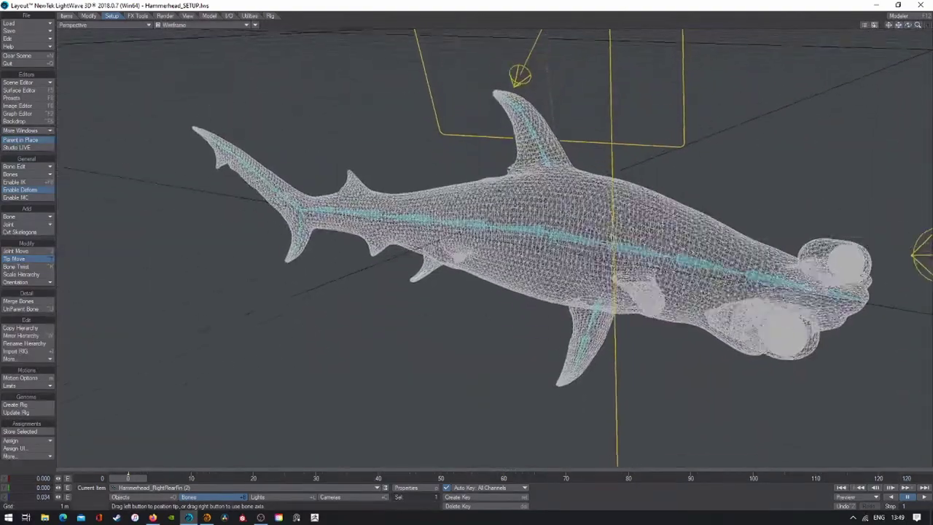
Step: Add a null named Hammerhead_Master at the shark's mid-body in the left view
{"action": "left_click", "coordinate": [102, 24]}
{"action": "left_click", "coordinate": [95, 51]}
{"action": "left_click", "coordinate": [66, 15]}
{"action": "left_click", "coordinate": [8, 166]}
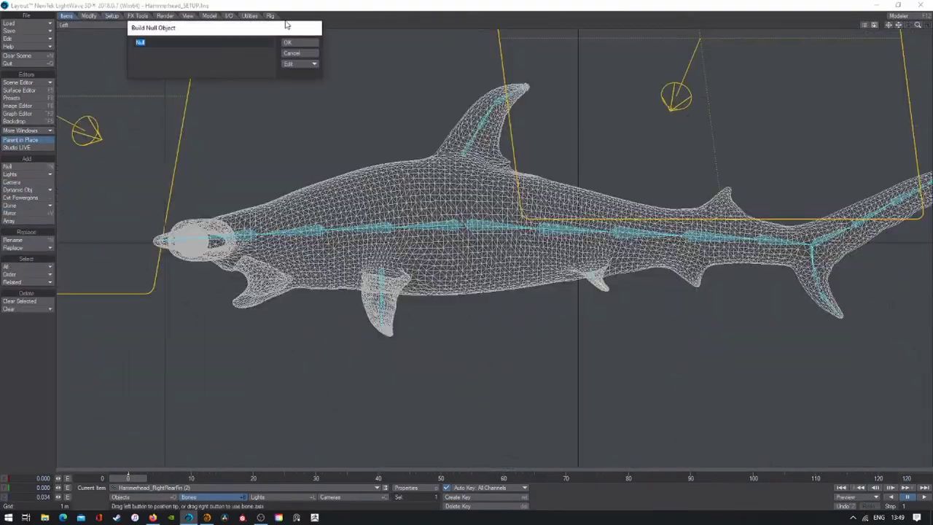
{"action": "type", "text": "_Master"}
{"action": "key", "text": "Return"}
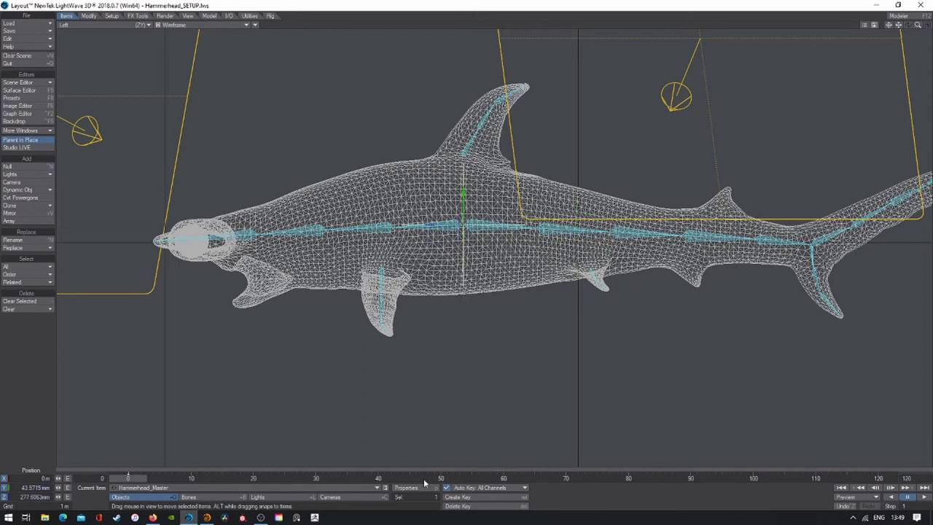
Step: Give Hammerhead_Master a Ring Item Shape on axis Z with 281 mm scale around the body
{"action": "left_click", "coordinate": [424, 485]}
{"action": "left_click", "coordinate": [163, 201]}
{"action": "left_click", "coordinate": [138, 310]}
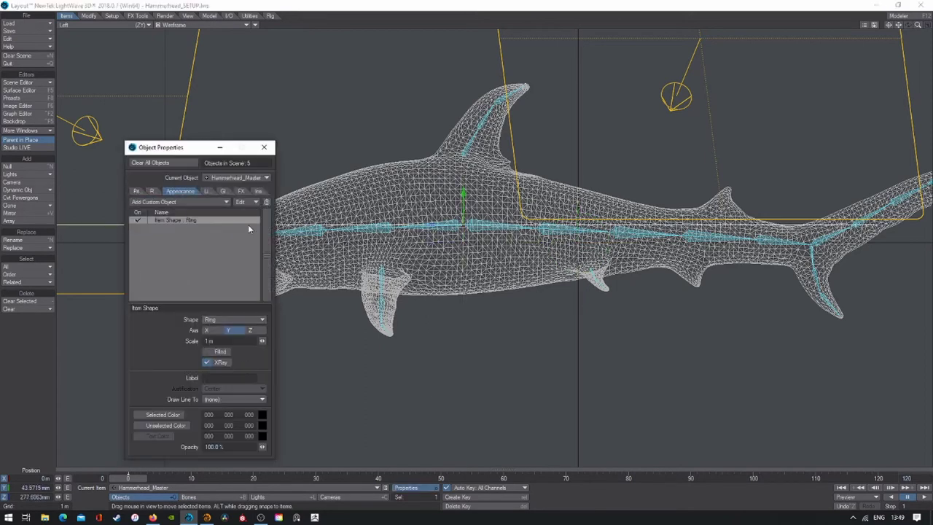
{"action": "left_click", "coordinate": [81, 25]}
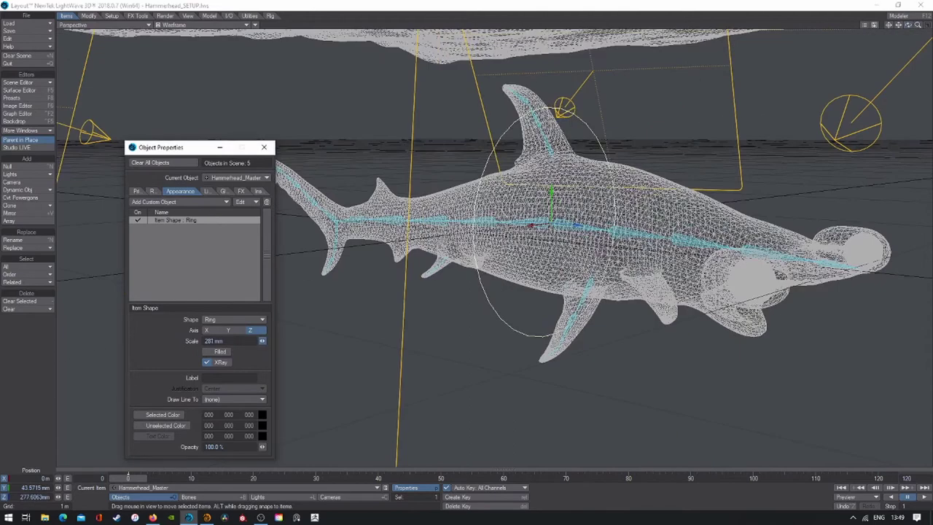
{"action": "left_click", "coordinate": [264, 147]}
{"action": "left_click", "coordinate": [80, 25]}
{"action": "left_click", "coordinate": [91, 59]}
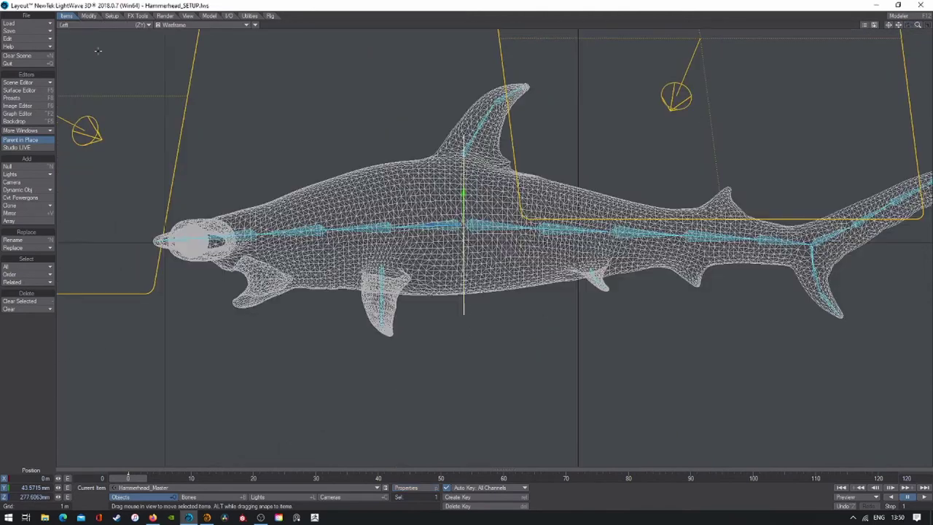
{"action": "left_click", "coordinate": [80, 25]}
{"action": "left_click", "coordinate": [91, 33]}
{"action": "left_click_drag", "start_coordinate": [467, 255], "coordinate": [408, 240], "text": "alt"}
Step: Attempt Mirror Hierarchy on the fin bones, then cancel the mirror settings
{"action": "left_click", "coordinate": [188, 497]}
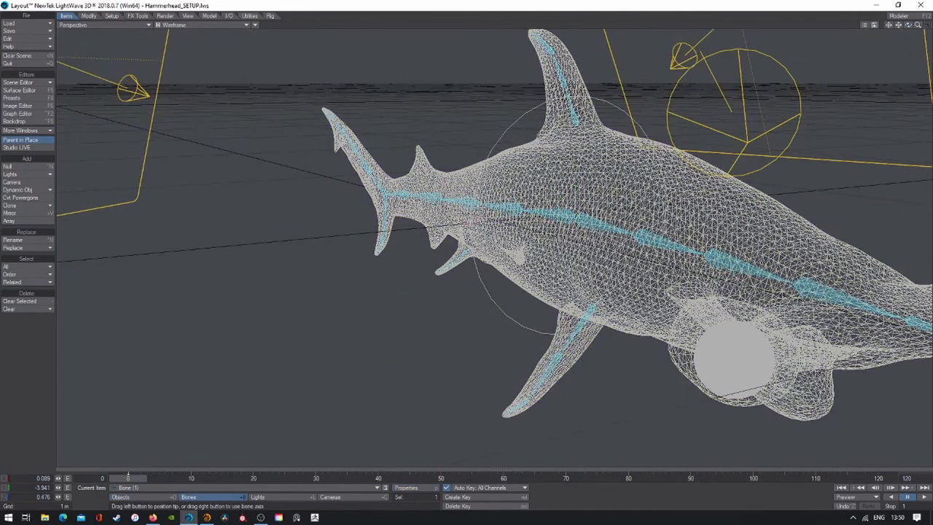
{"action": "left_click", "coordinate": [110, 15]}
{"action": "left_click", "coordinate": [21, 335]}
{"action": "left_click", "coordinate": [267, 43]}
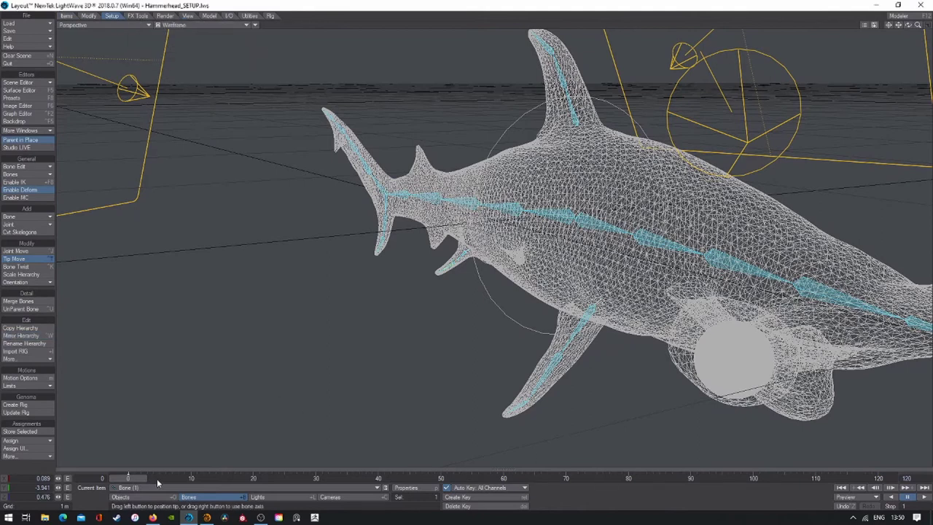
{"action": "left_click", "coordinate": [36, 174]}
{"action": "left_click", "coordinate": [21, 335]}
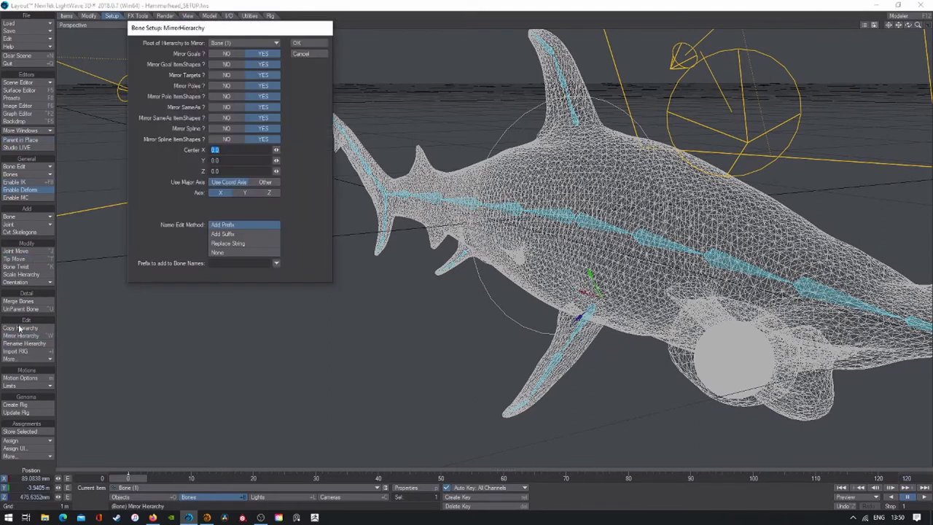
{"action": "left_click", "coordinate": [300, 53]}
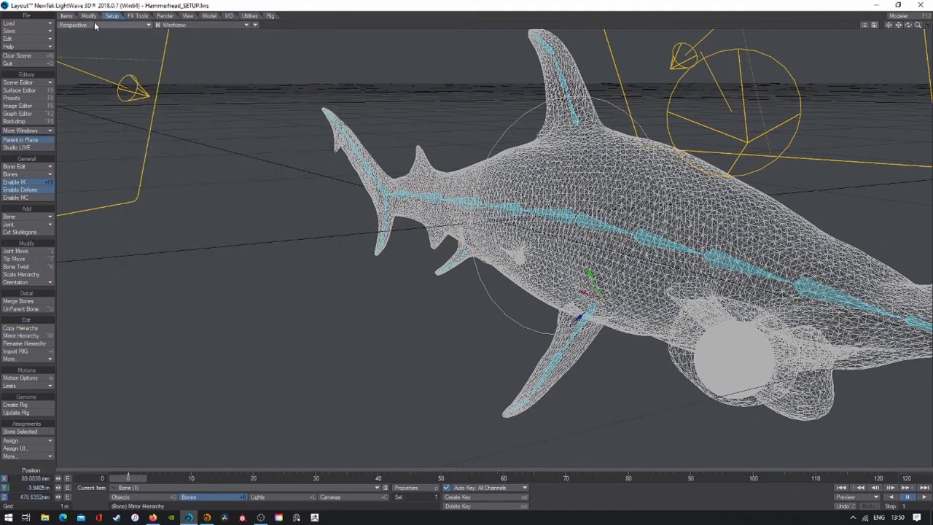
Step: Add a new null and start naming it Hammerhead_RightFin_IK
{"action": "left_click", "coordinate": [67, 15]}
{"action": "left_click", "coordinate": [35, 167]}
{"action": "type", "text": "Hammerhead_RightFin_IK"}
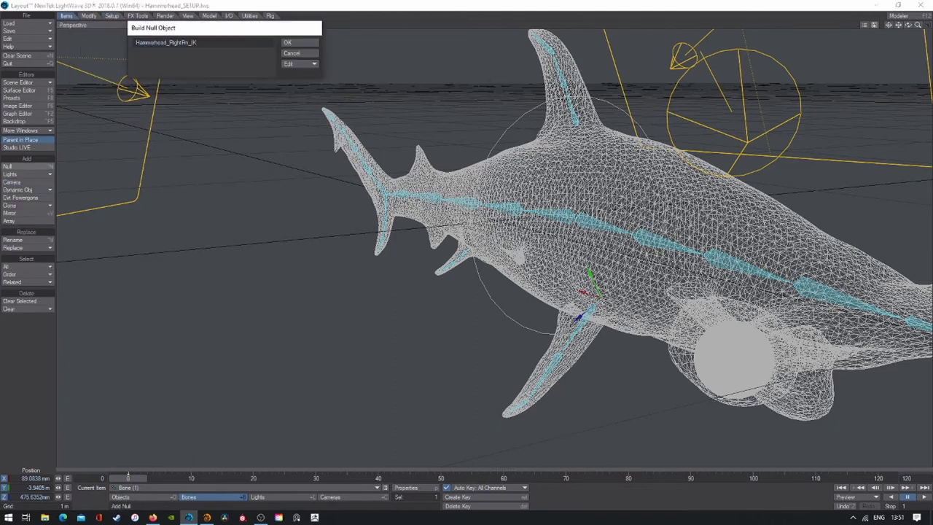
Step: Confirm the Hammerhead_RightFin_IK null and place it at the right fin tip from front and side views
{"action": "key", "text": "Return"}
{"action": "key", "text": "2"}
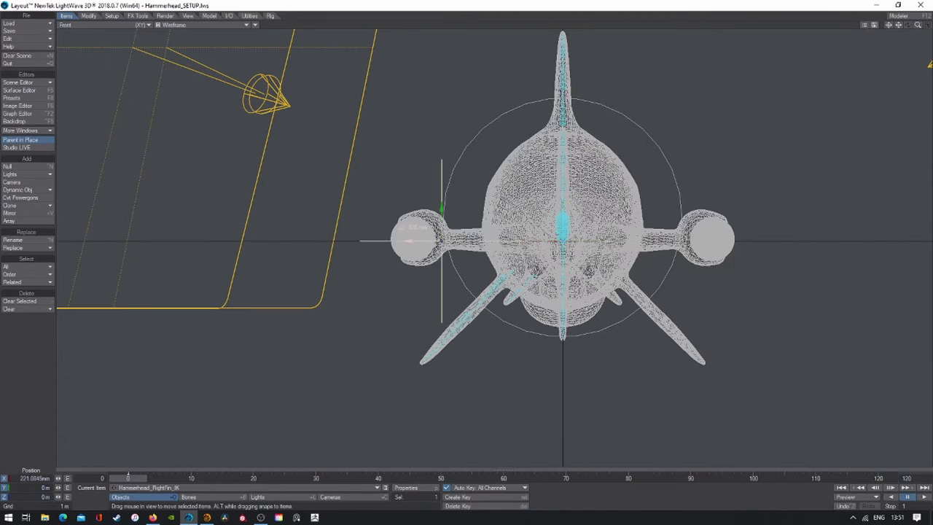
{"action": "left_click", "coordinate": [889, 26]}
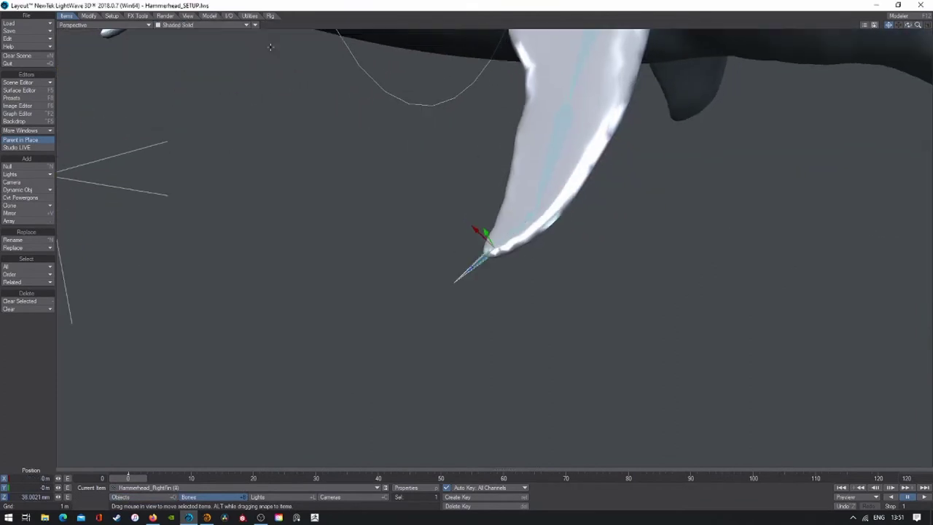
{"action": "left_click", "coordinate": [83, 24]}
{"action": "left_click", "coordinate": [80, 45]}
{"action": "left_click", "coordinate": [112, 16]}
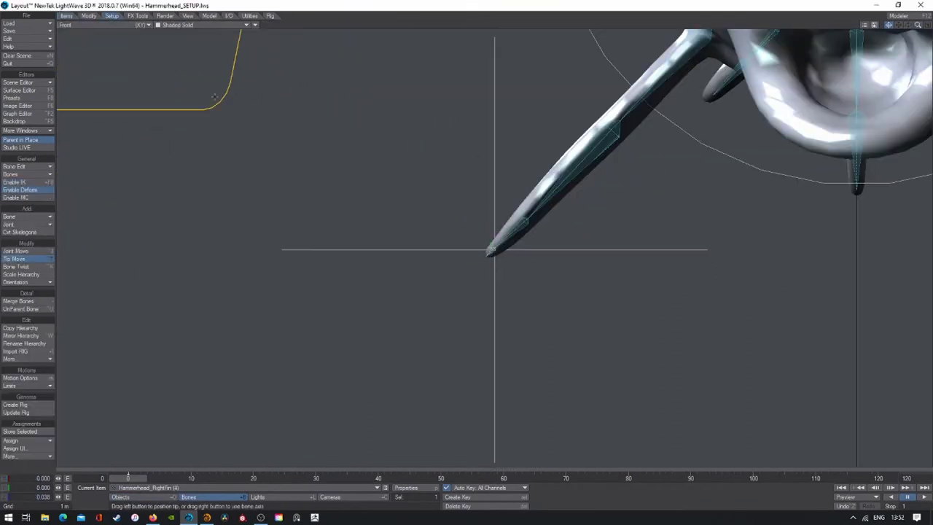
{"action": "key", "text": "3"}
{"action": "left_click", "coordinate": [16, 258]}
{"action": "key", "text": "1"}
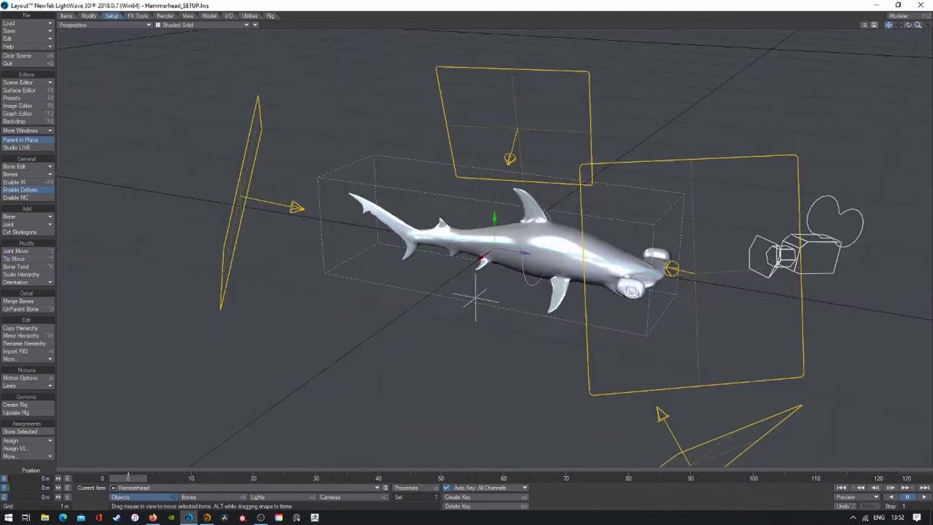
{"action": "key", "text": "a"}
Step: Review the scene in the Scene Editor and zoom in on the fin in left view
{"action": "left_click", "coordinate": [29, 83]}
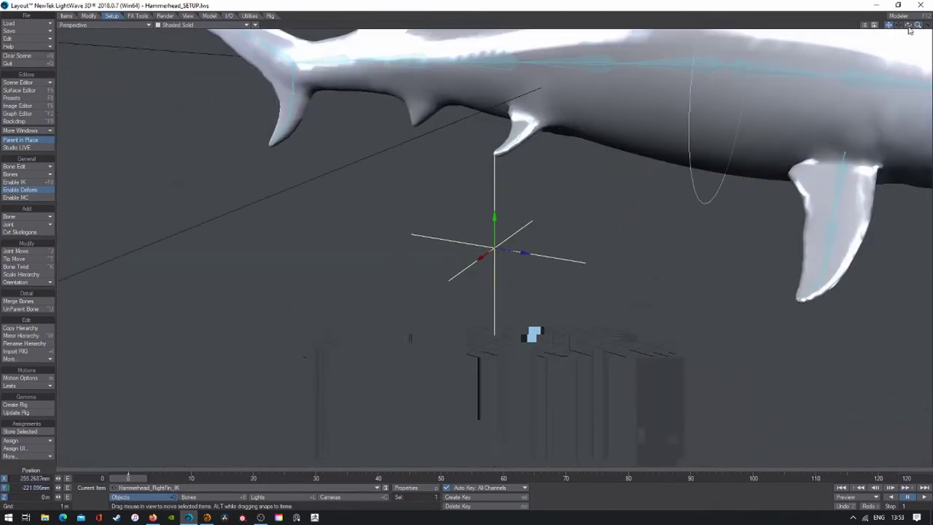
{"action": "left_click", "coordinate": [79, 25]}
{"action": "left_click", "coordinate": [76, 57]}
{"action": "scroll", "coordinate": [462, 247], "scroll_direction": "up", "scroll_amount": 3}
{"action": "scroll", "coordinate": [462, 248], "scroll_direction": "up", "scroll_amount": 2}
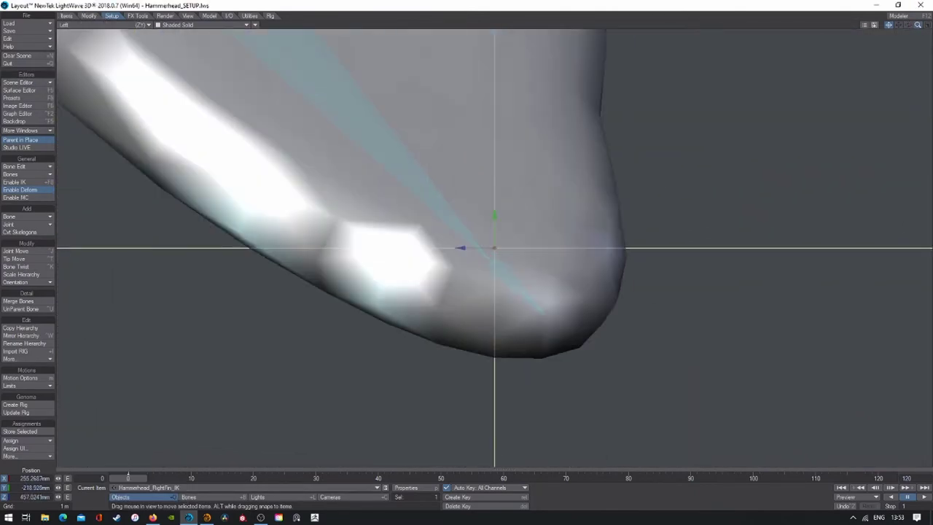
{"action": "scroll", "coordinate": [462, 247], "scroll_direction": "up", "scroll_amount": 2}
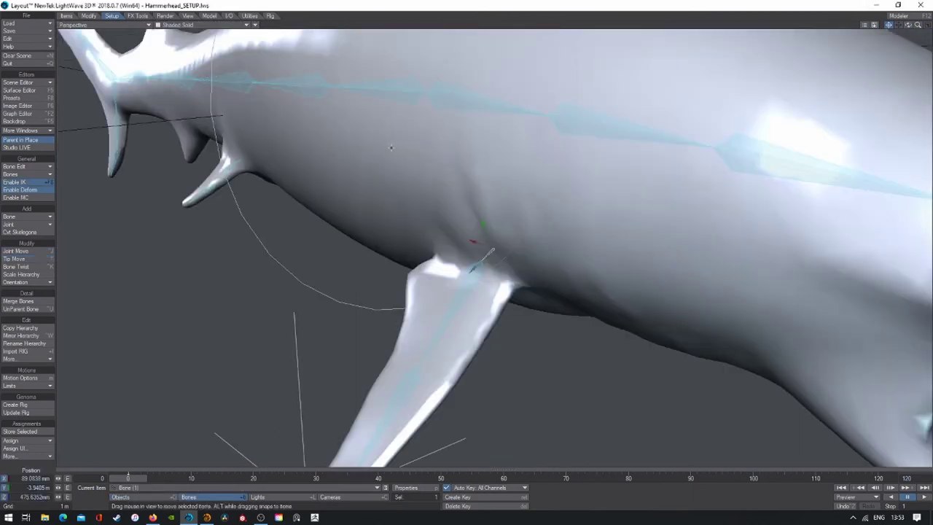
{"action": "key", "text": "p"}
{"action": "key", "text": "p"}
Step: Record the right fin bone's pivot rotation
{"action": "left_click", "coordinate": [48, 282]}
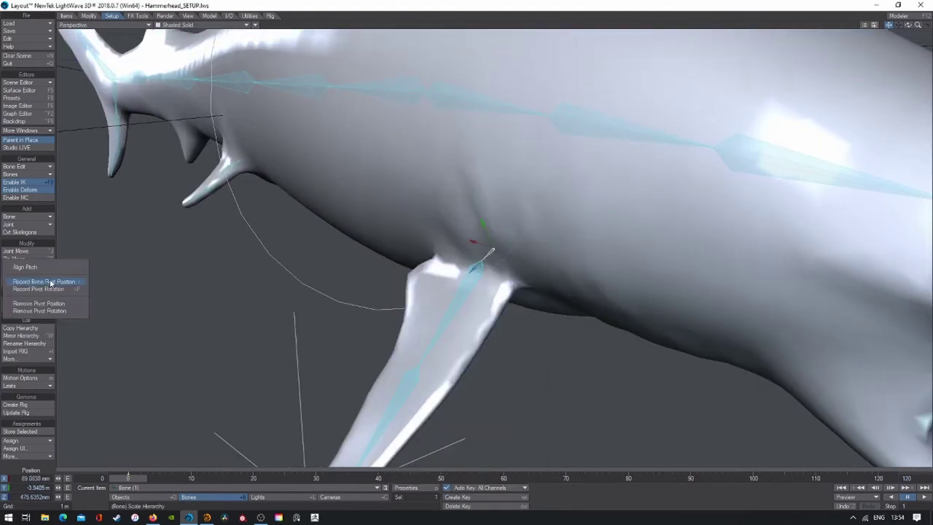
{"action": "left_click", "coordinate": [71, 289]}
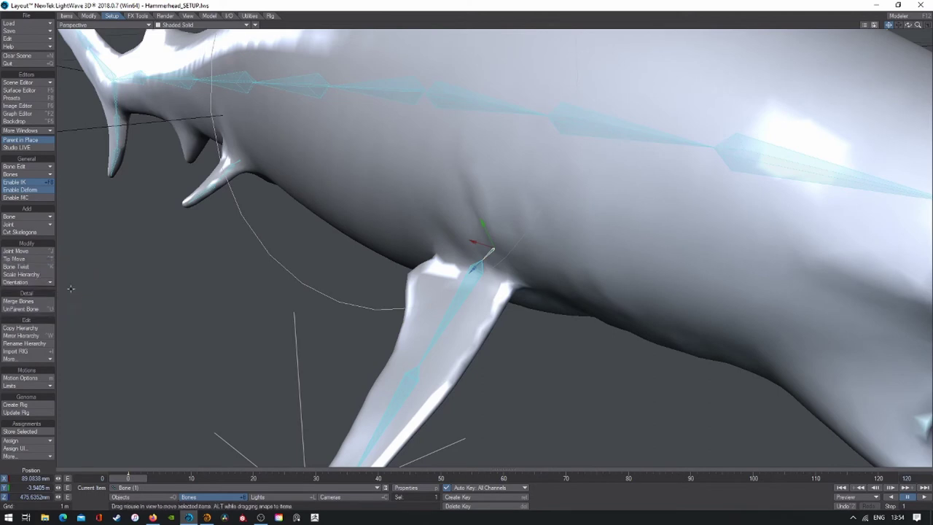
{"action": "key", "text": "p"}
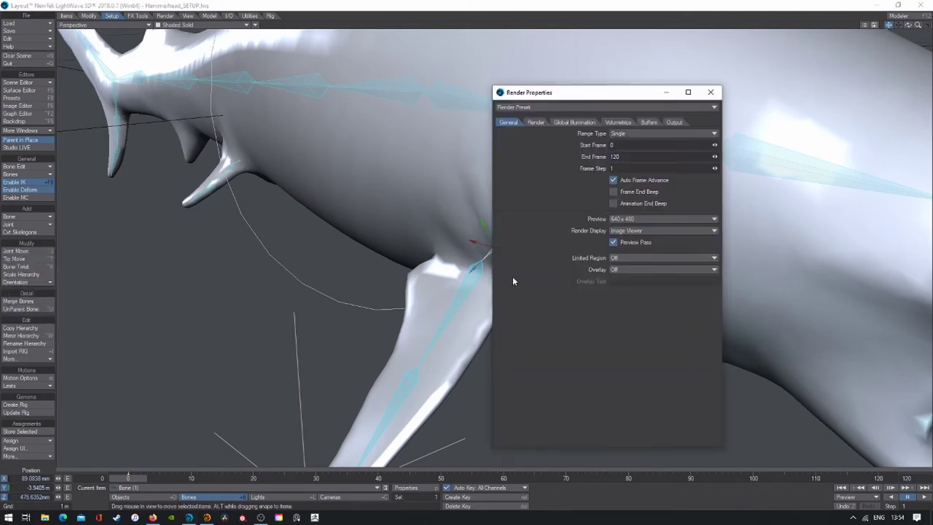
{"action": "left_click", "coordinate": [705, 92]}
Step: Select the right fin bone, inspect its Motion Options and parent list, and enable IK
{"action": "scroll", "coordinate": [688, 75], "scroll_direction": "down", "scroll_amount": 5}
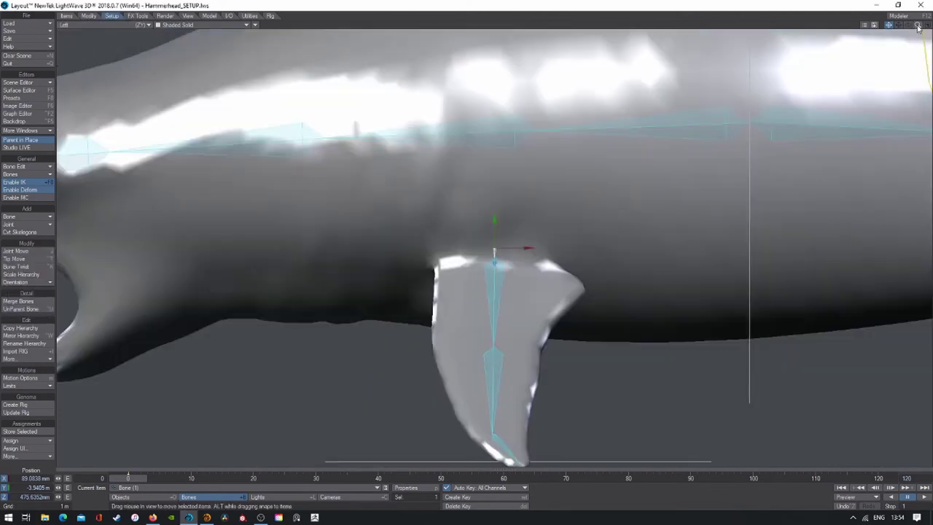
{"action": "mouse_move", "coordinate": [688, 75]}
{"action": "left_mouse_down", "text": "alt"}
{"action": "mouse_move", "coordinate": [494, 168]}
{"action": "mouse_move", "coordinate": [500, 254]}
{"action": "mouse_move", "coordinate": [467, 219]}
{"action": "left_mouse_up", "text": "alt"}
{"action": "key", "text": "p"}
{"action": "key", "text": "p"}
{"action": "left_click", "coordinate": [500, 254]}
{"action": "key", "text": "y"}
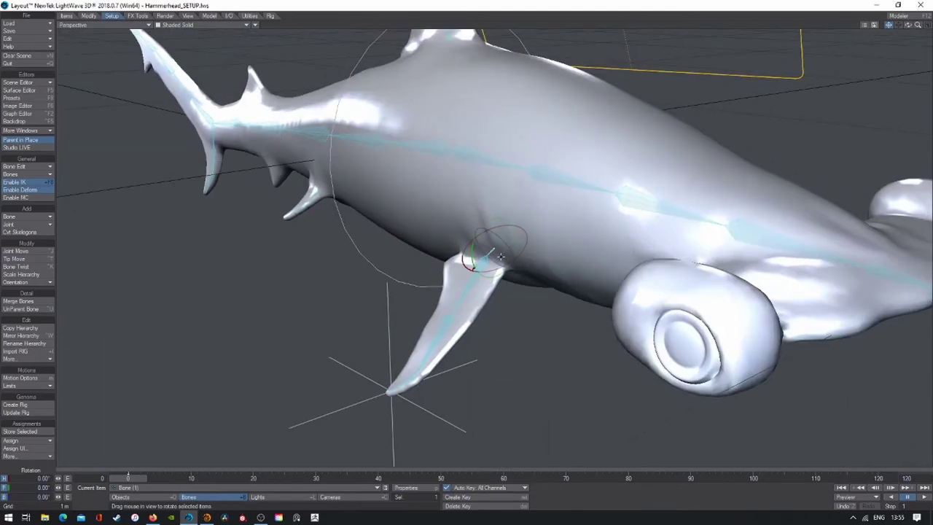
{"action": "key", "text": "m"}
{"action": "left_click_drag", "start_coordinate": [423, 125], "coordinate": [235, 125]}
{"action": "left_click", "coordinate": [292, 141]}
{"action": "left_click", "coordinate": [280, 464]}
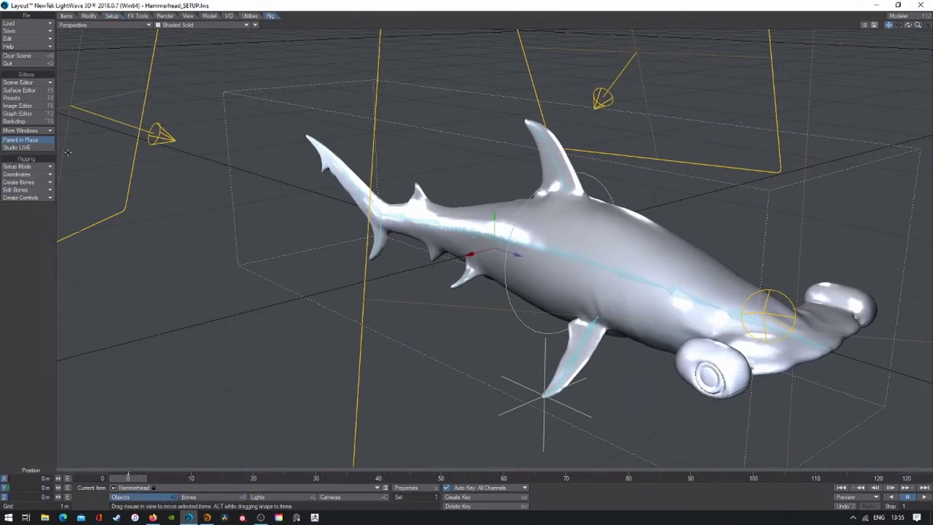
{"action": "left_click", "coordinate": [55, 156]}
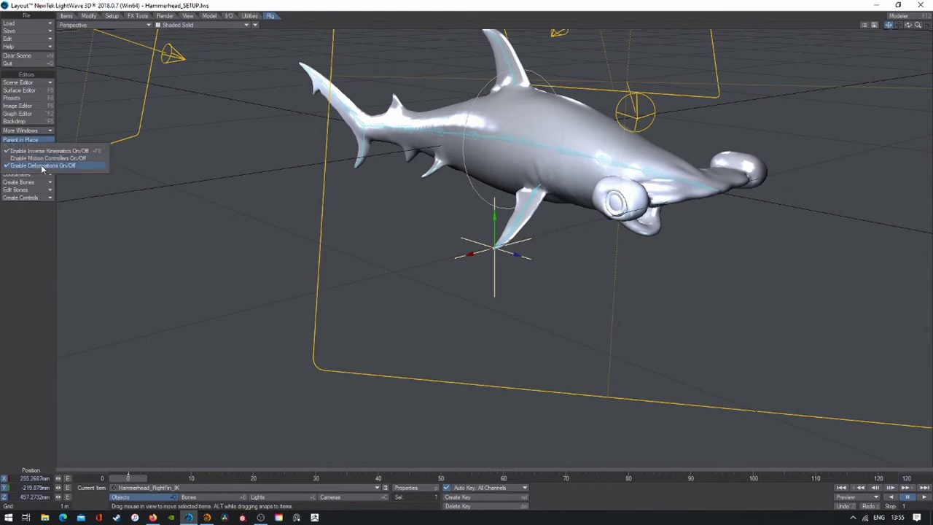
Step: Enable deformations, show wireframe, and set the fin bone's Pitch Controller to Inverse Kinematics
{"action": "left_click", "coordinate": [42, 166]}
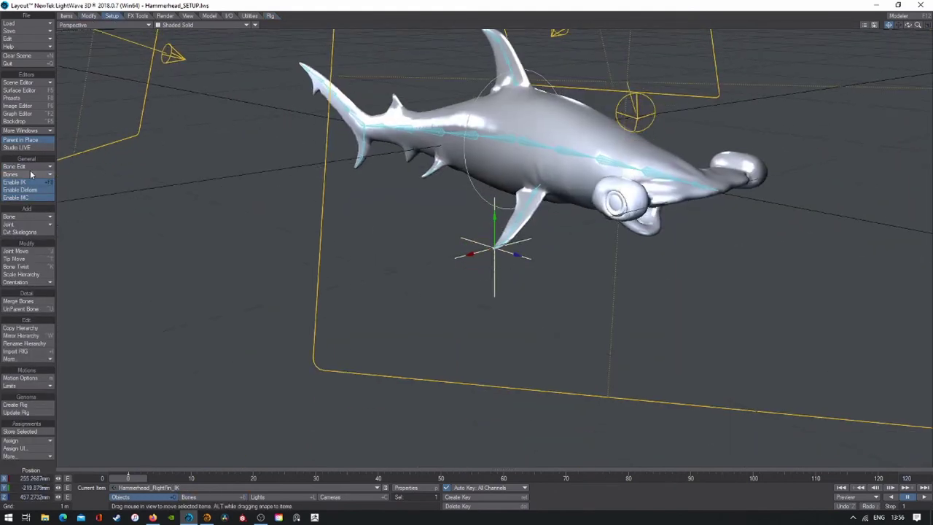
{"action": "key", "text": "shift+b"}
{"action": "key", "text": "y"}
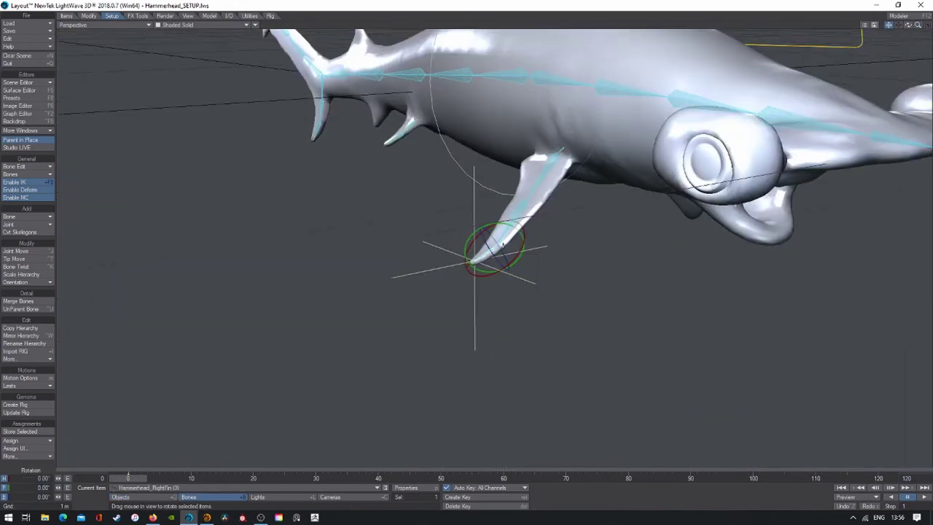
{"action": "key", "text": "m"}
{"action": "left_click", "coordinate": [288, 188]}
{"action": "left_click", "coordinate": [295, 321]}
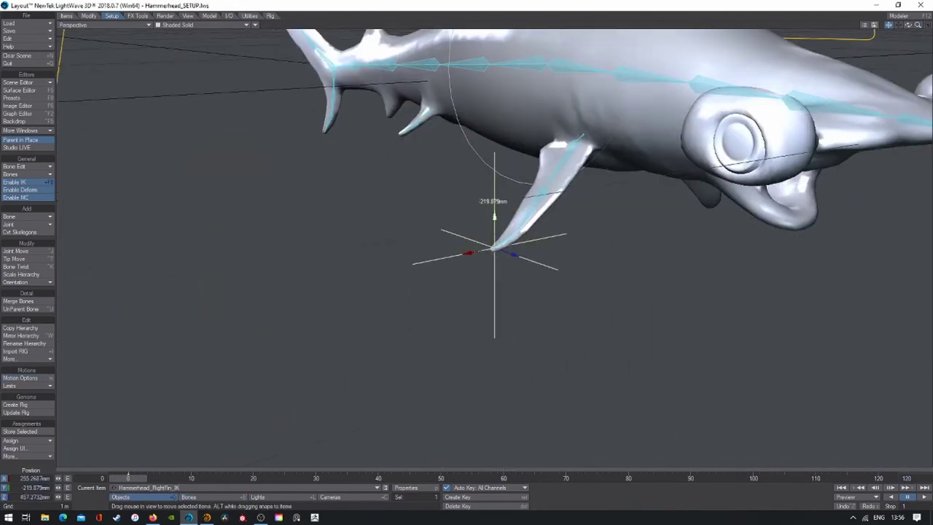
{"action": "left_click_drag", "start_coordinate": [510, 292], "coordinate": [466, 291], "text": "alt"}
{"action": "left_click", "coordinate": [178, 25]}
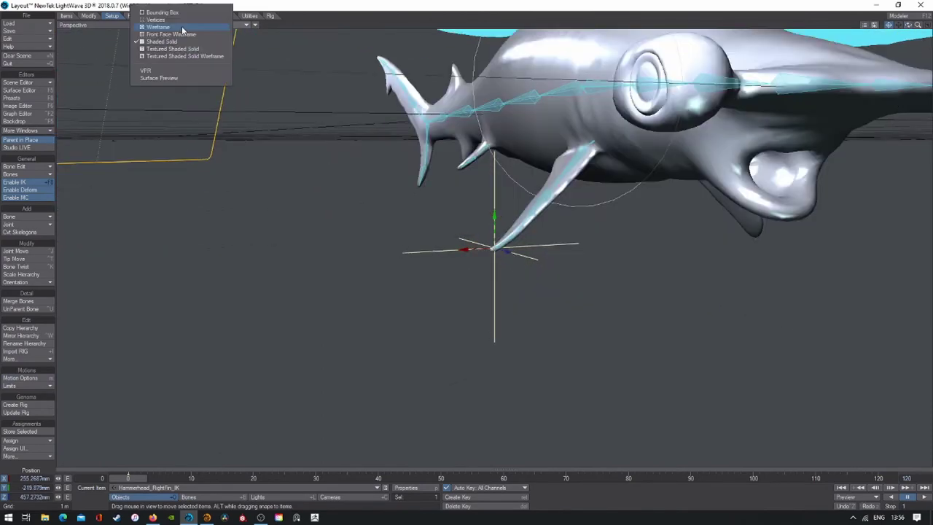
{"action": "left_click", "coordinate": [182, 29]}
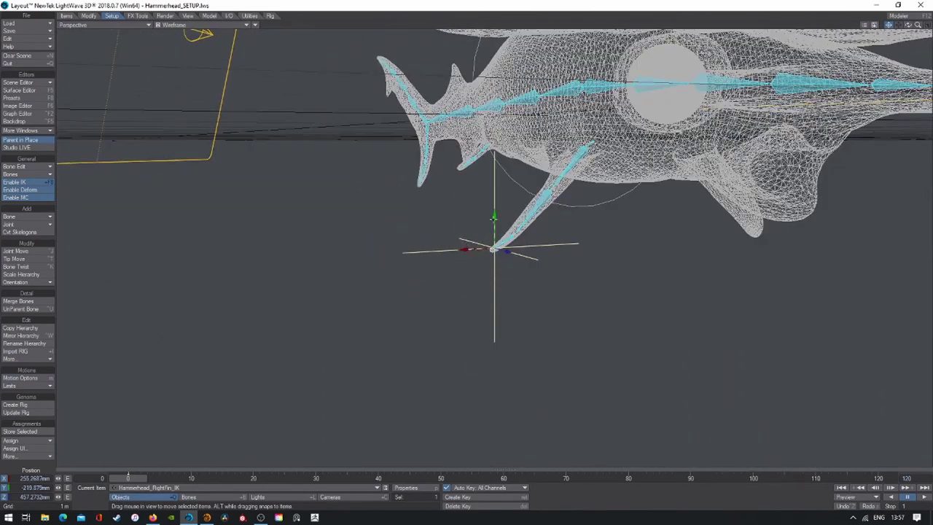
{"action": "left_click", "coordinate": [234, 498]}
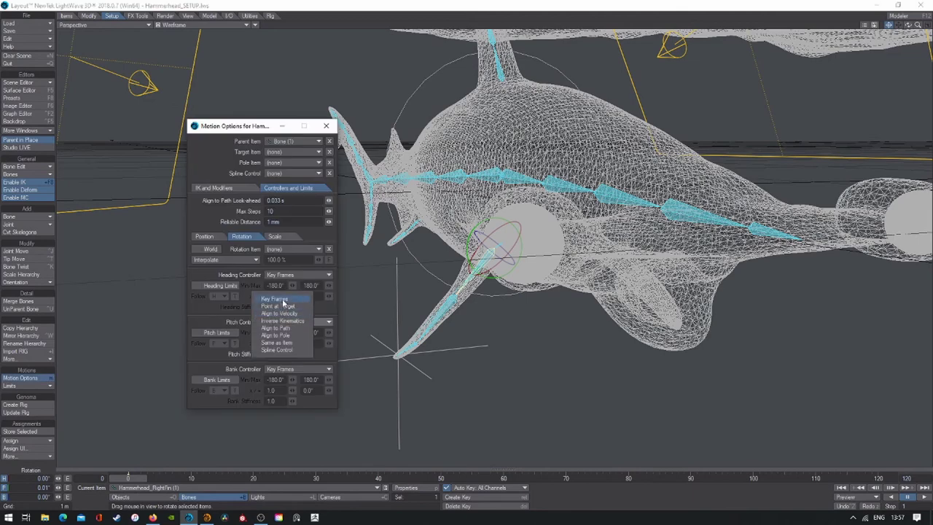
{"action": "key", "text": "shift+o"}
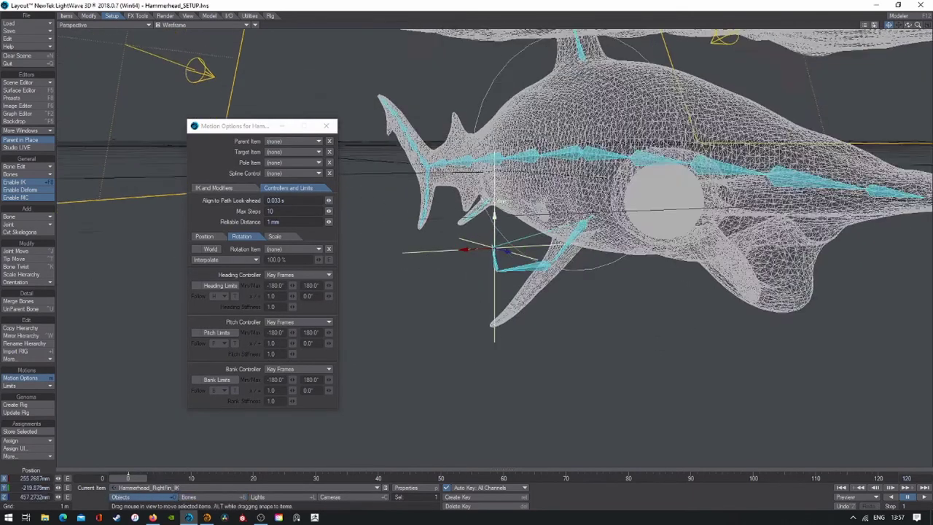
{"action": "left_click_drag", "start_coordinate": [495, 219], "coordinate": [494, 216], "text": "alt"}
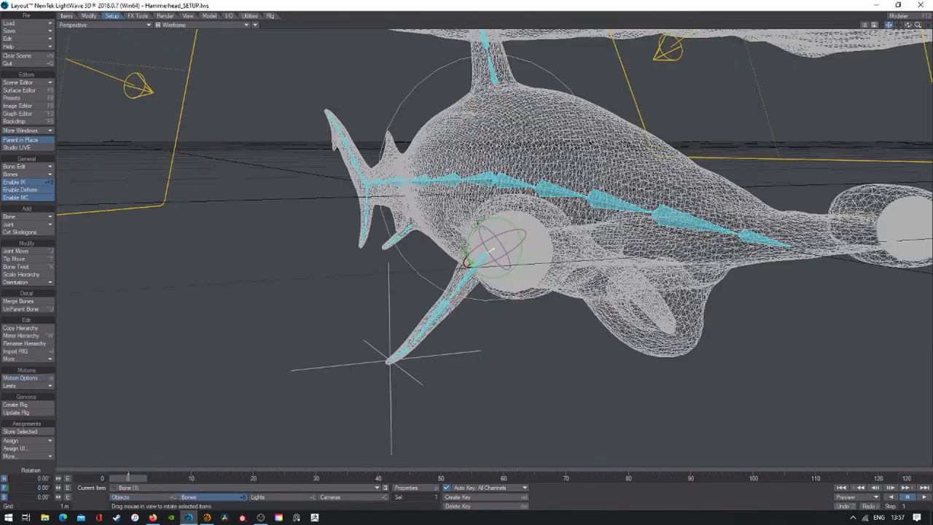
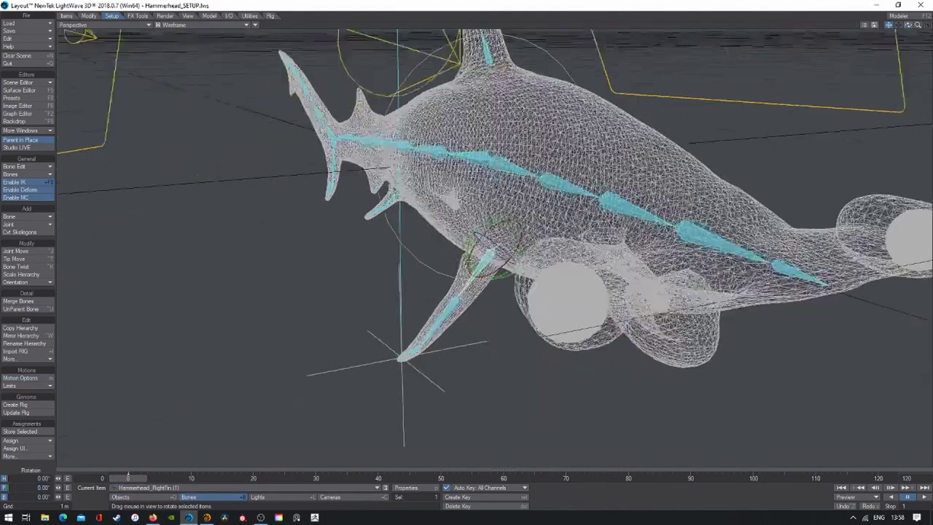
Step: In Front view, delete the extra right pectoral fin bone and confirm with Yes
{"action": "left_click", "coordinate": [105, 25]}
{"action": "left_click", "coordinate": [104, 40]}
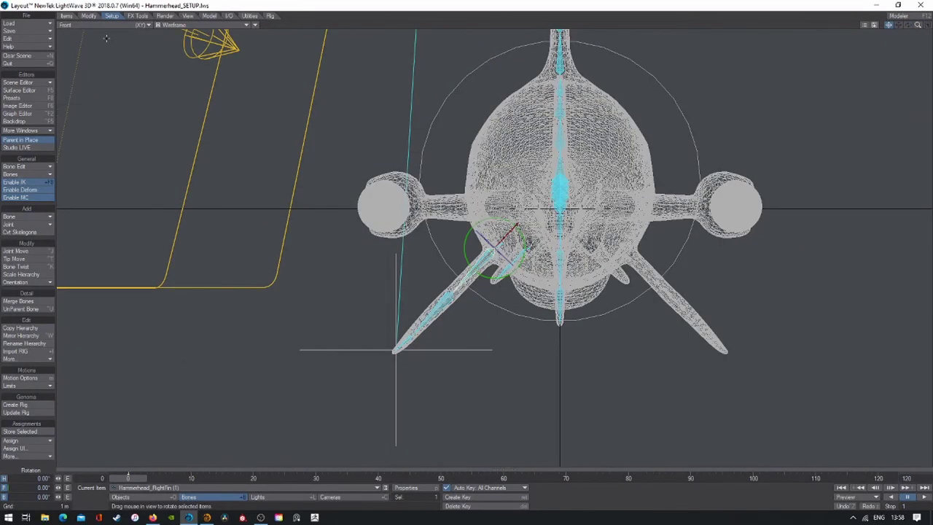
{"action": "key", "text": "g"}
{"action": "left_click", "coordinate": [66, 15]}
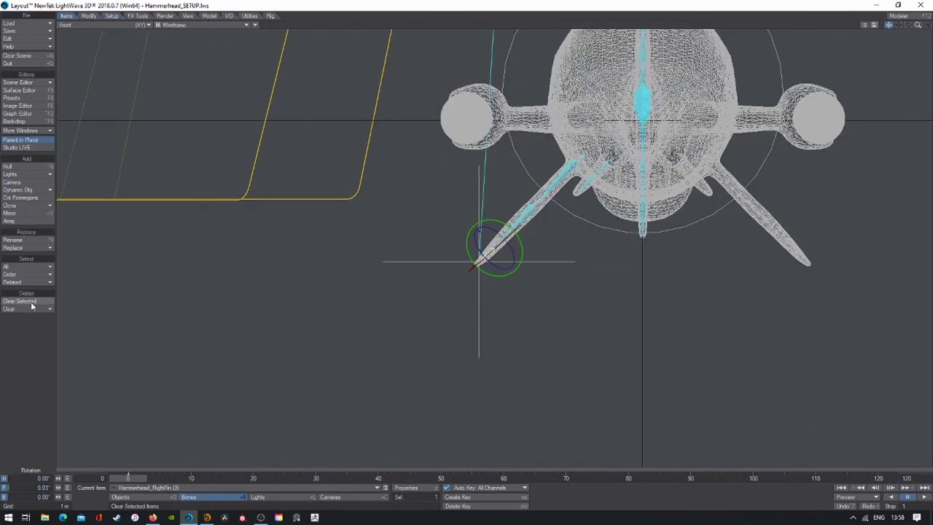
{"action": "left_click", "coordinate": [31, 303]}
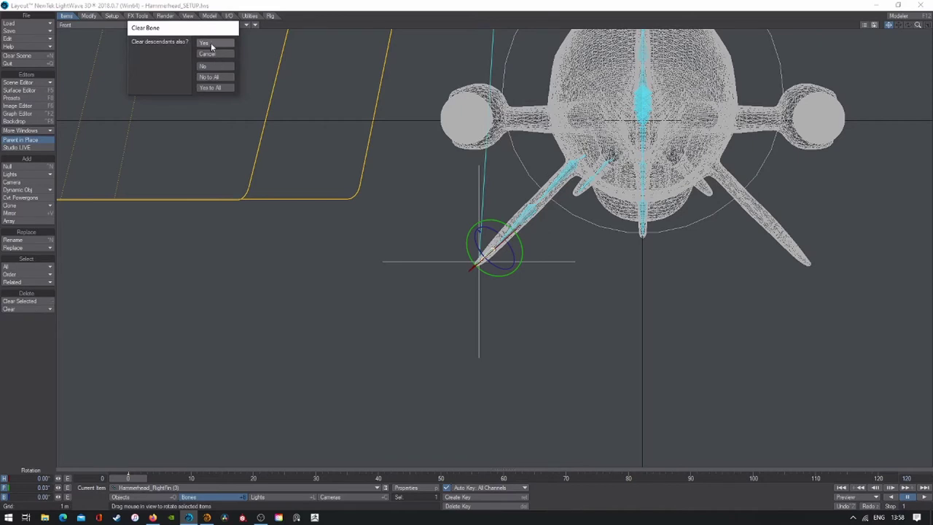
{"action": "left_click", "coordinate": [206, 44]}
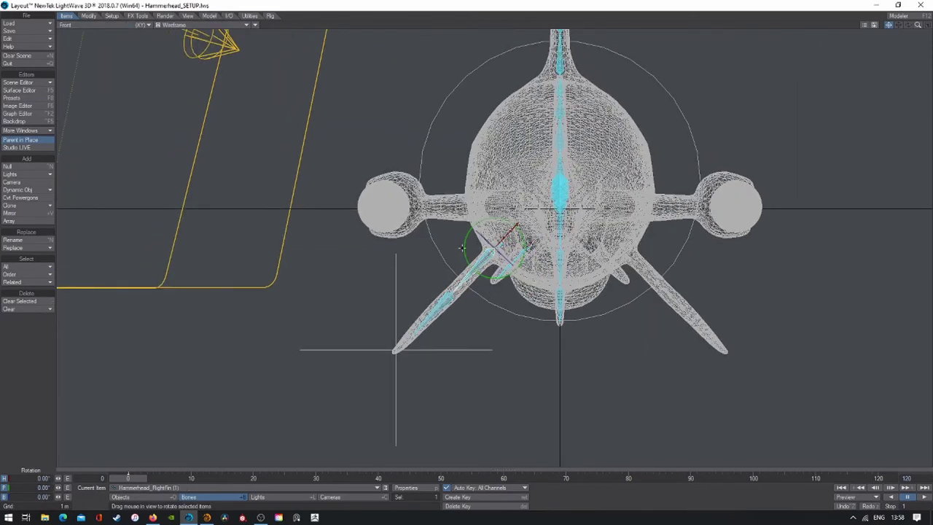
Step: Using Tip Move in the side view, drag RightFin (1)'s tip out to the fin's end
{"action": "left_click", "coordinate": [111, 16]}
{"action": "left_click", "coordinate": [16, 259]}
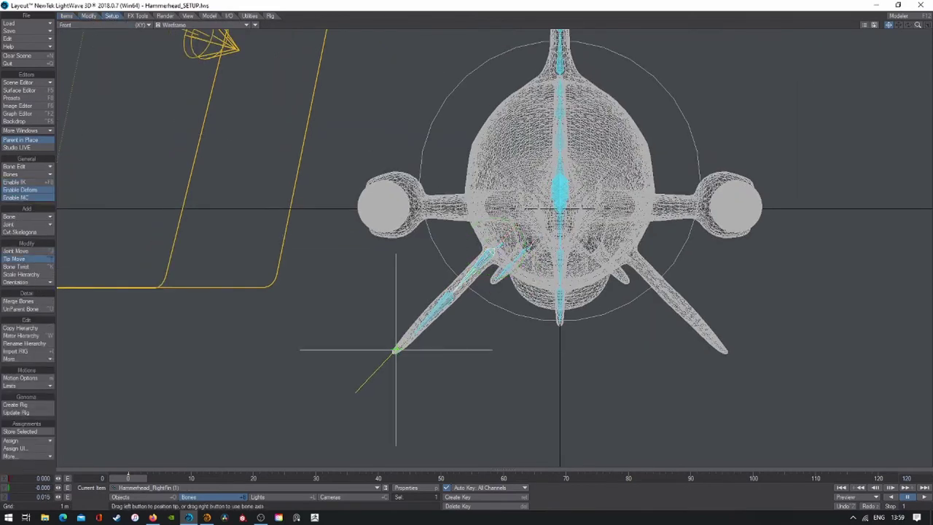
{"action": "scroll", "coordinate": [395, 350], "scroll_direction": "up", "scroll_amount": 3}
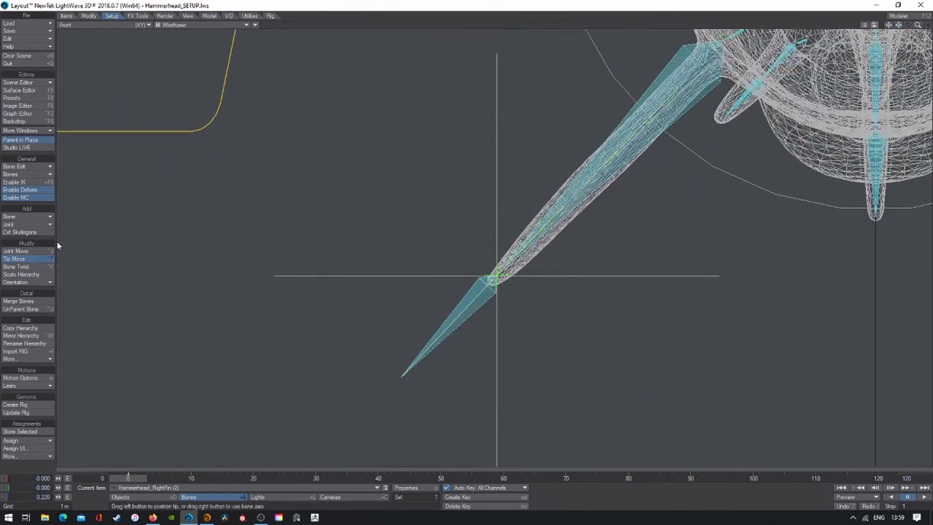
{"action": "left_click", "coordinate": [105, 24]}
{"action": "left_click", "coordinate": [106, 55]}
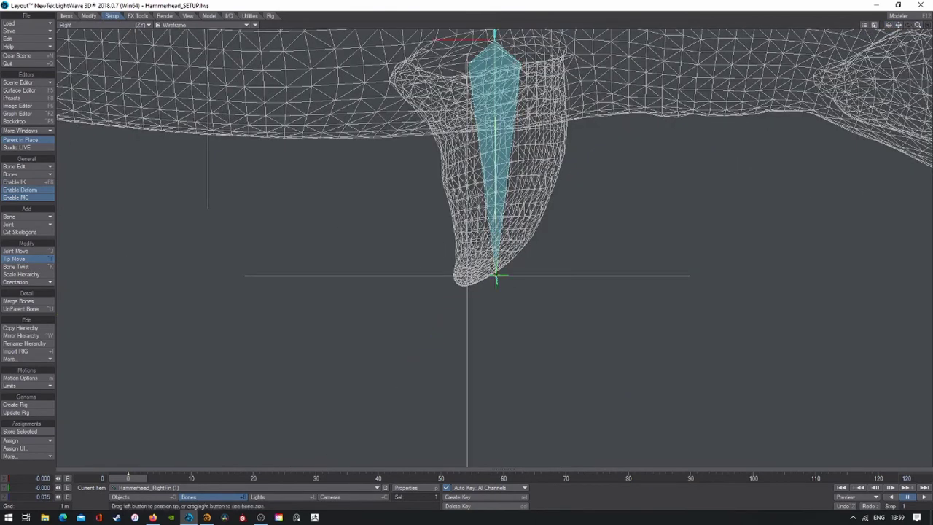
{"action": "left_click_drag", "start_coordinate": [496, 275], "coordinate": [50, 260]}
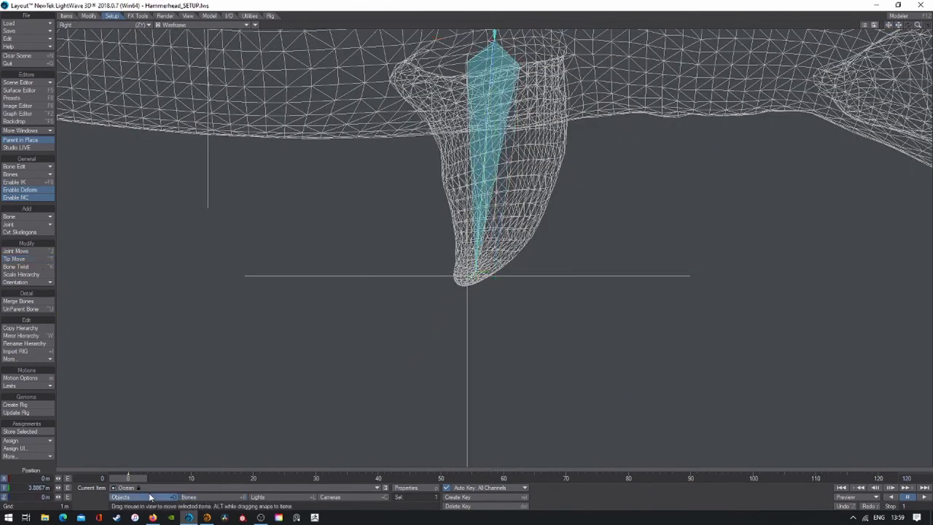
Step: Select the Hammerhead_RightFin_IK goal, return to the fin bone, and restore the perspective view
{"action": "scroll", "coordinate": [681, 216], "scroll_direction": "up", "scroll_amount": 3}
{"action": "left_click", "coordinate": [106, 24]}
{"action": "left_click", "coordinate": [106, 48]}
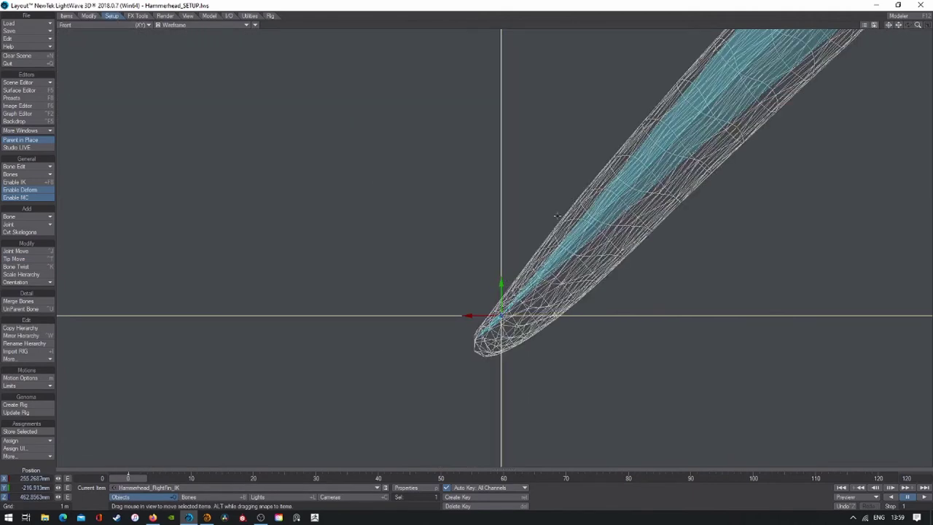
{"action": "key", "text": "ctrl+j"}
{"action": "left_click", "coordinate": [106, 25]}
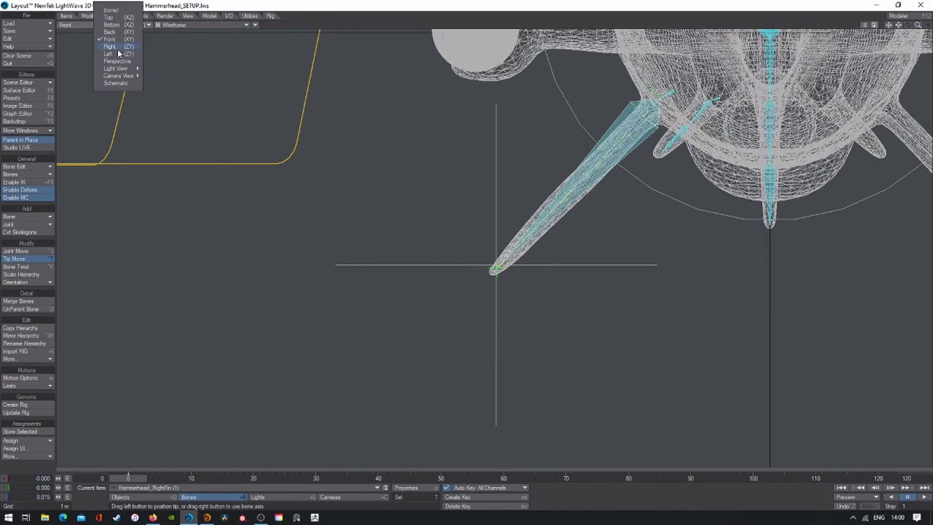
{"action": "left_click", "coordinate": [109, 71]}
Step: Open the fin bone's Motion Options and drag the IK goal to test the fin bend
{"action": "key", "text": "m"}
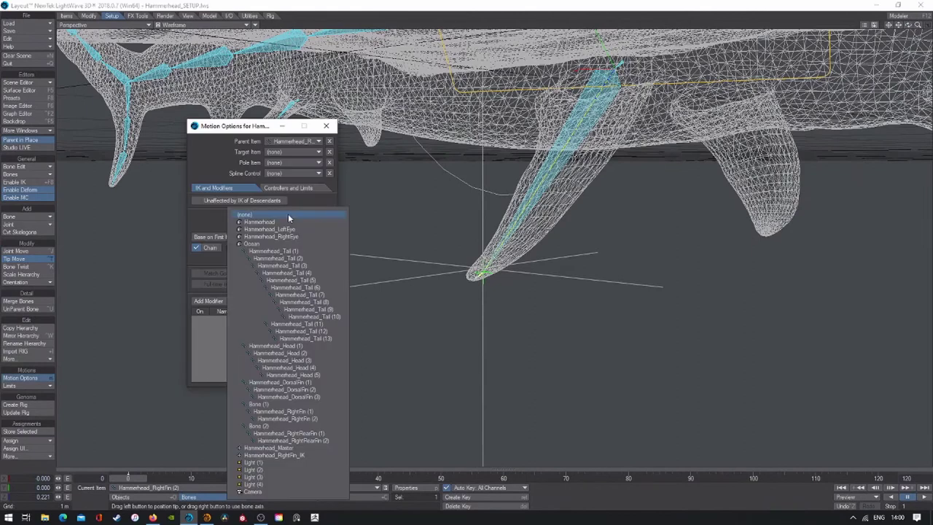
{"action": "left_click", "coordinate": [301, 215]}
{"action": "left_click", "coordinate": [301, 212]}
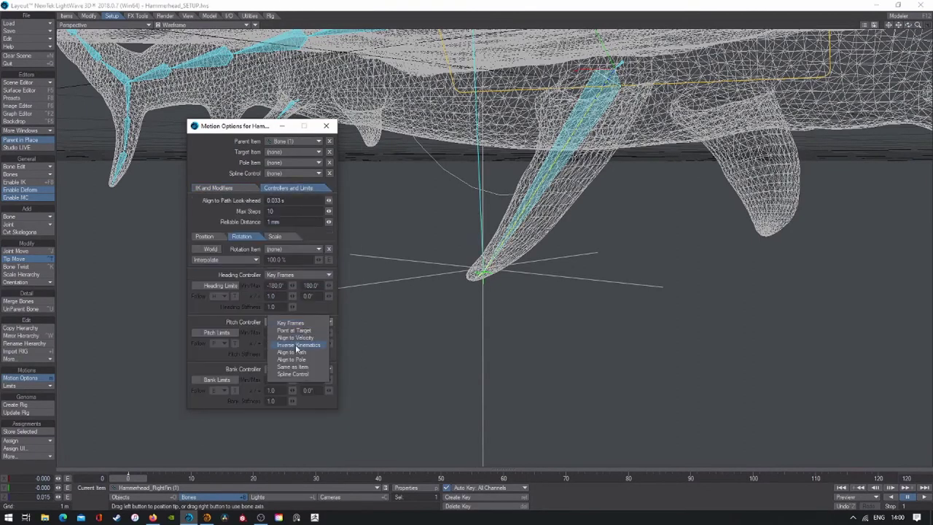
{"action": "left_click_drag", "start_coordinate": [843, 28], "coordinate": [762, 52], "text": "alt"}
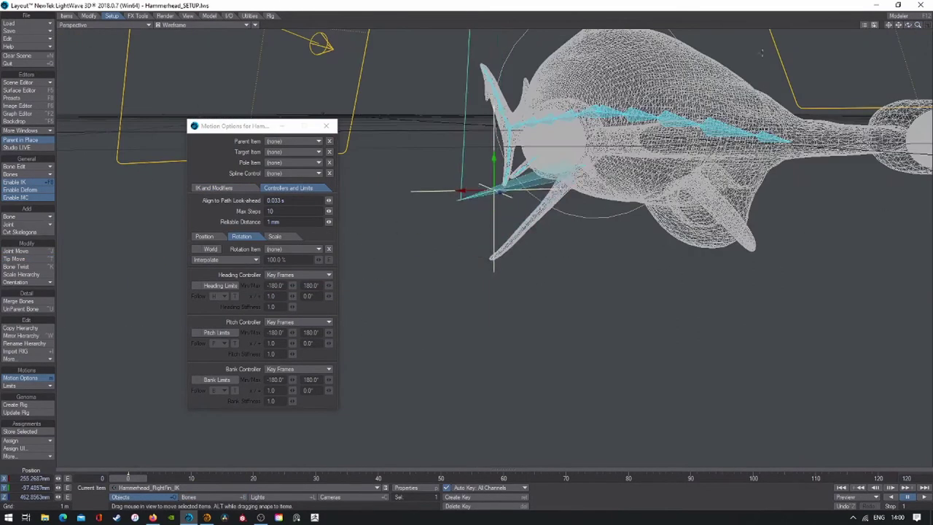
{"action": "left_click_drag", "start_coordinate": [498, 193], "coordinate": [500, 304]}
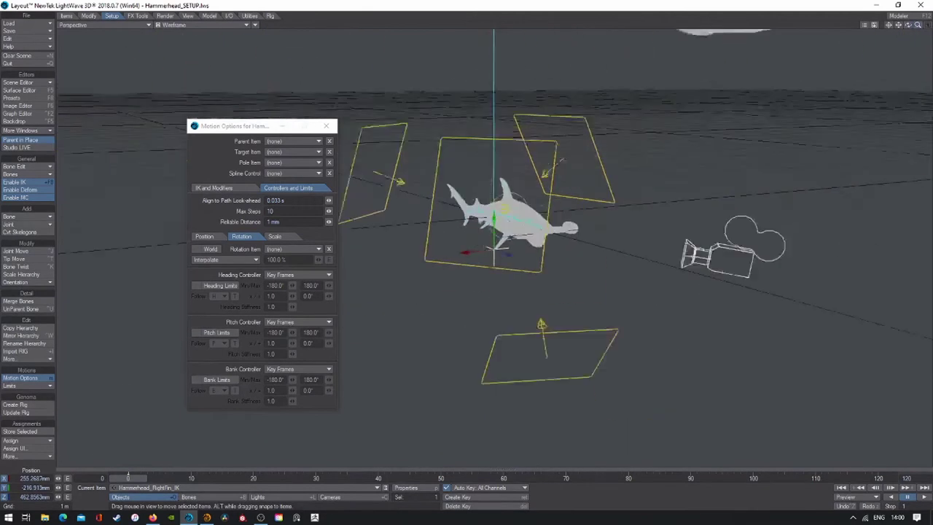
{"action": "left_click", "coordinate": [204, 499]}
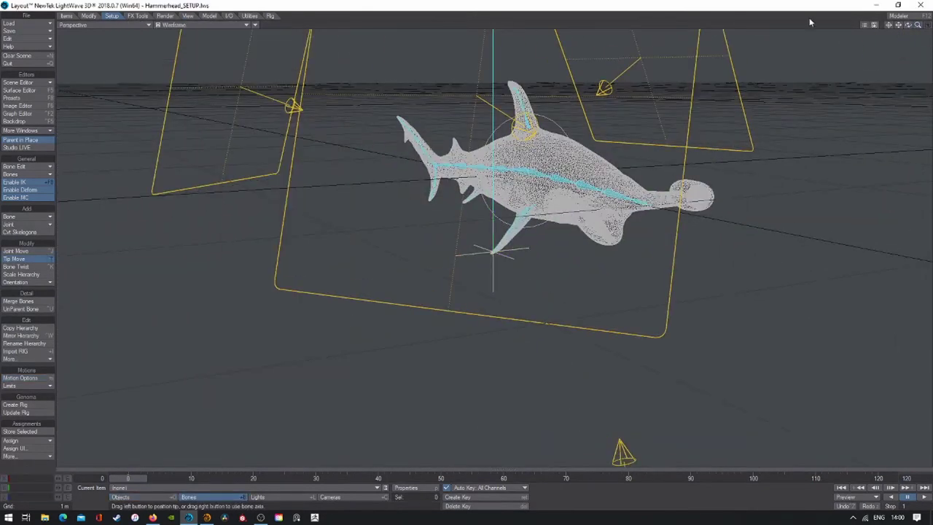
Step: Set the right fin bone's Goal Object to Hammerhead_RightFin_IK and review its rotation controllers
{"action": "left_click", "coordinate": [27, 378]}
{"action": "left_click", "coordinate": [308, 222]}
{"action": "left_click", "coordinate": [307, 220]}
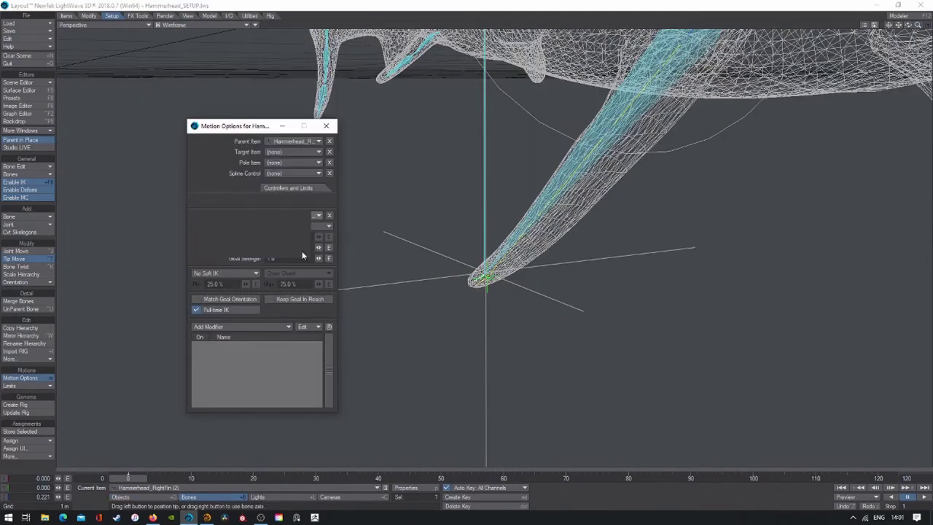
{"action": "left_click", "coordinate": [292, 187]}
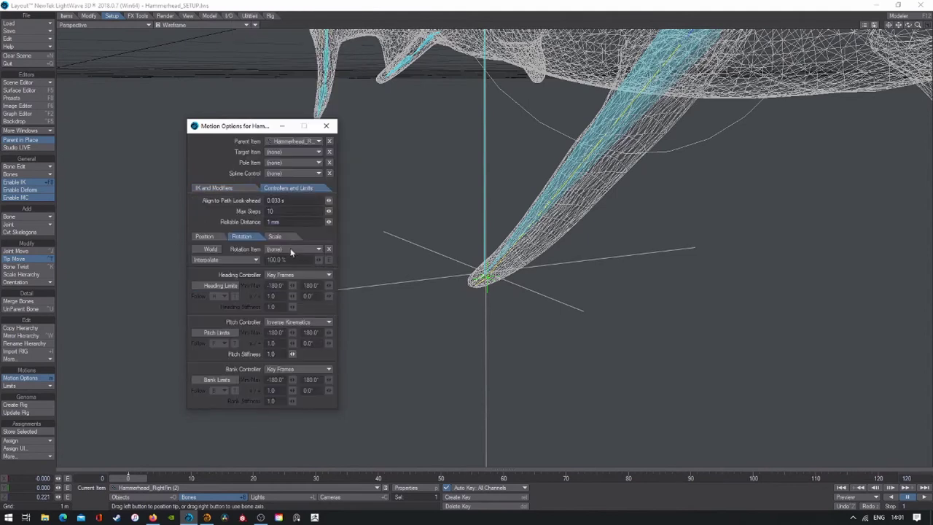
{"action": "left_click", "coordinate": [214, 187]}
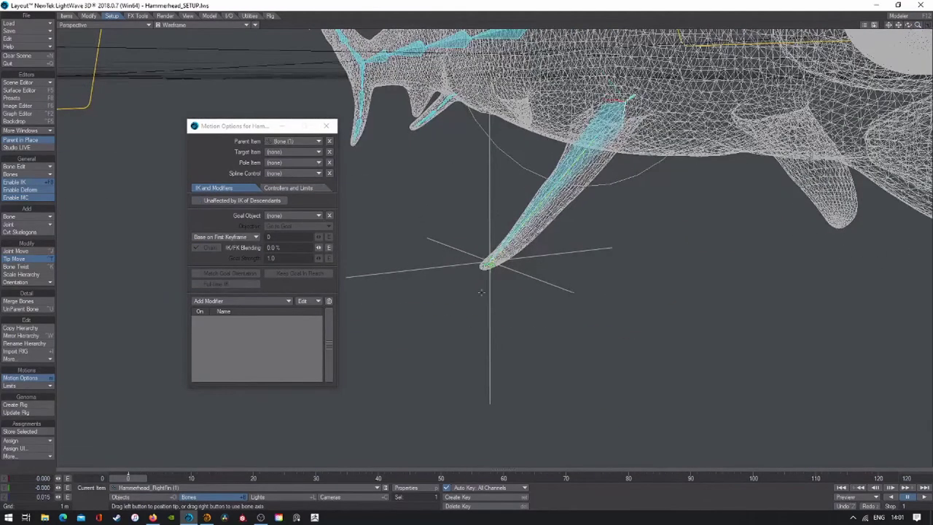
Step: Orbit out to the whole shark, dismiss the bone tool error, and exit bone edit mode
{"action": "left_click_drag", "start_coordinate": [489, 219], "coordinate": [279, 55], "text": "alt"}
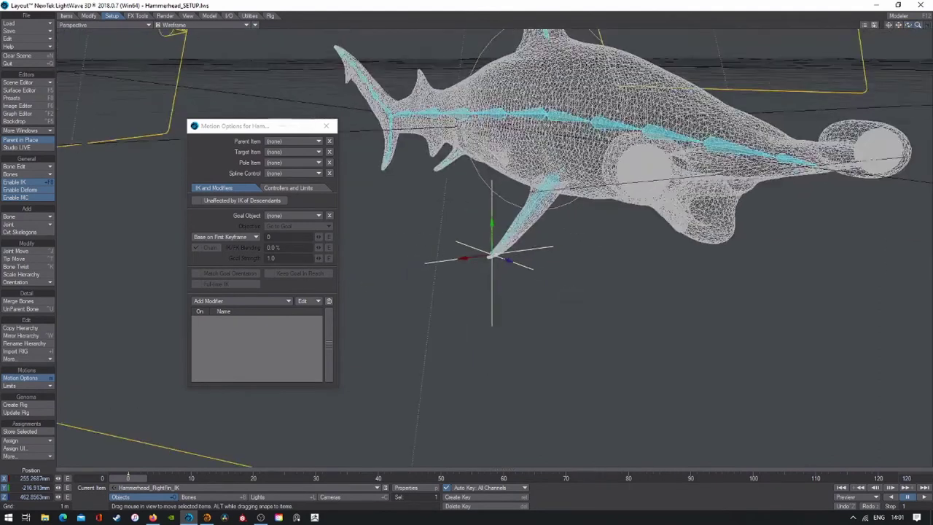
{"action": "key", "text": "ctrl+g"}
{"action": "key", "text": "Return"}
{"action": "key", "text": "y"}
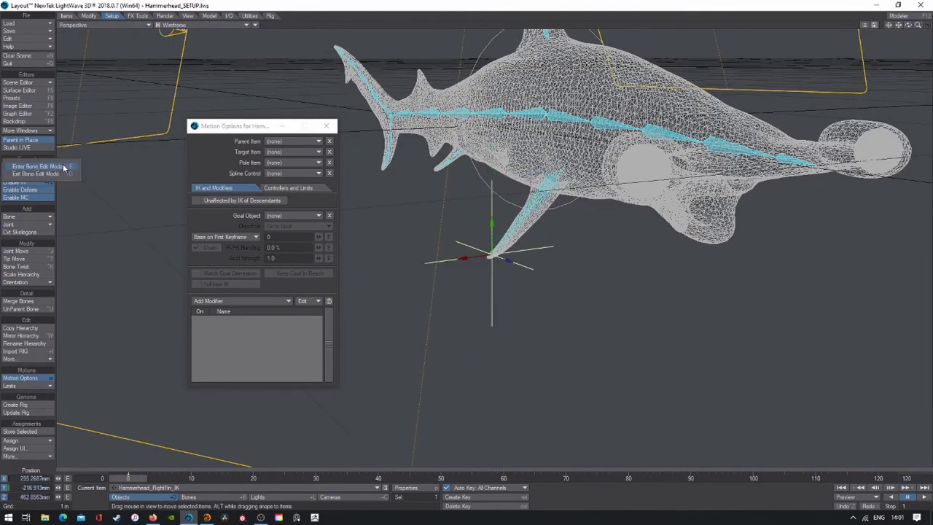
{"action": "left_click", "coordinate": [64, 167]}
{"action": "key", "text": "shift+b"}
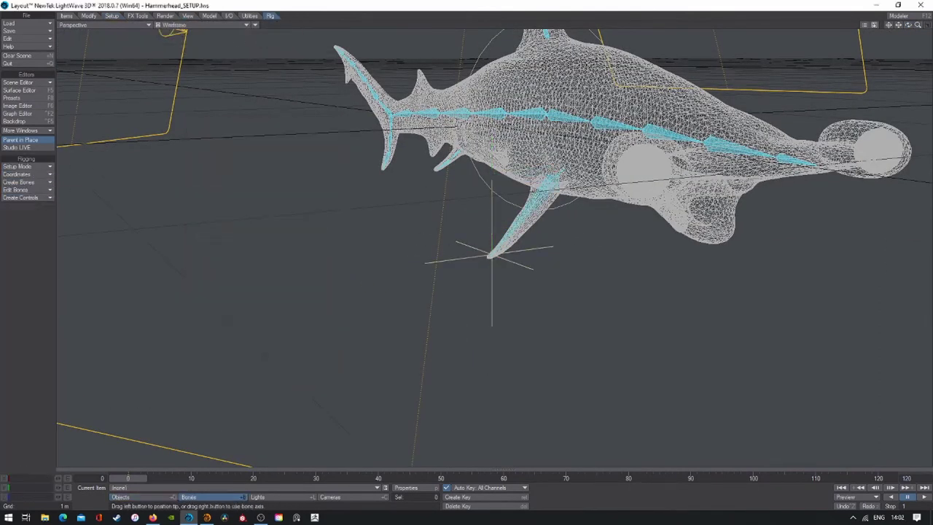
Step: Parent the head bone to Hammerhead_Master and rotate it to test the rig
{"action": "left_click", "coordinate": [113, 17]}
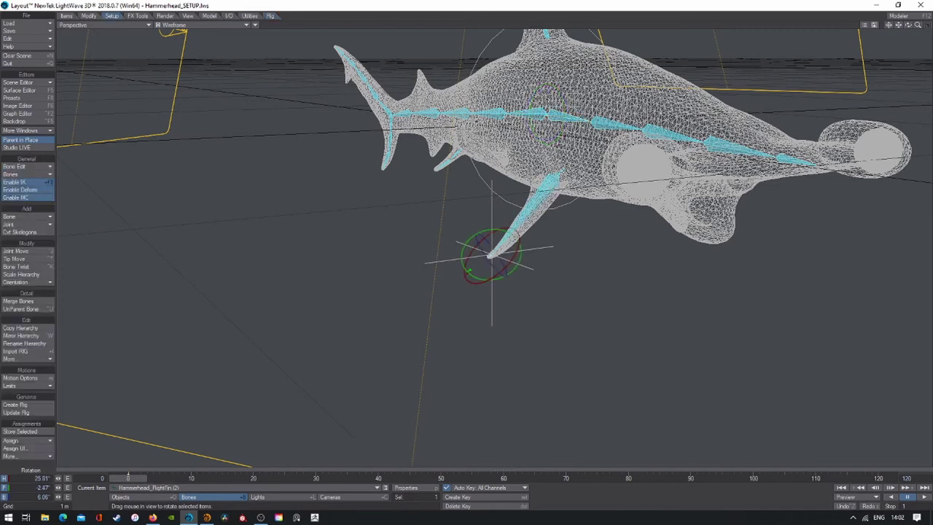
{"action": "left_click", "coordinate": [403, 487]}
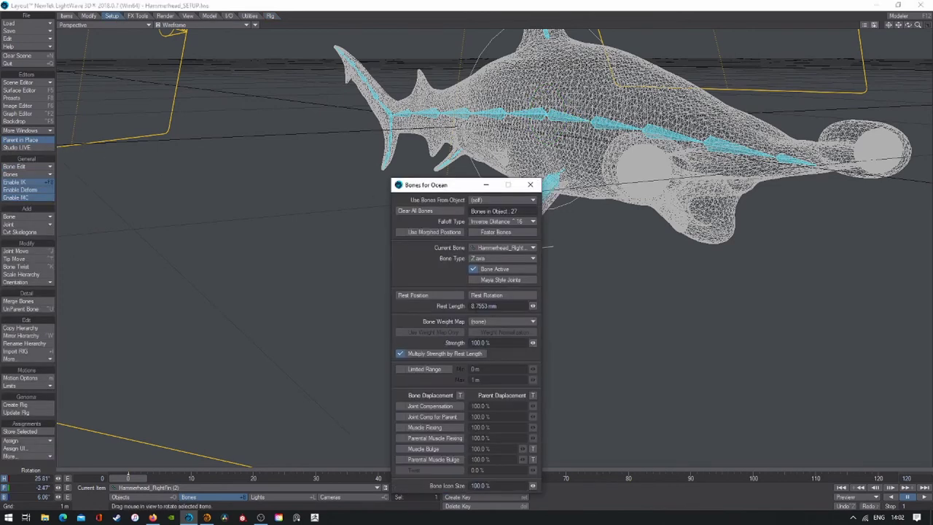
{"action": "key", "text": "p"}
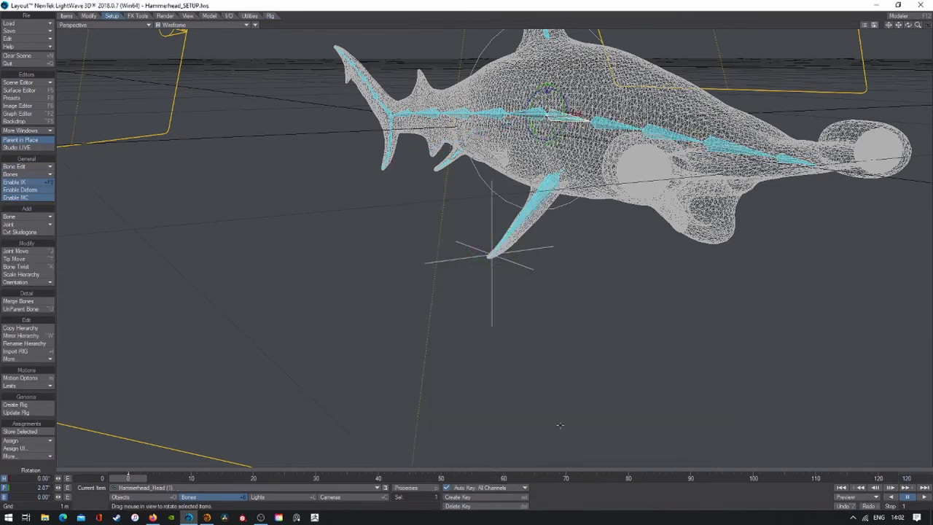
{"action": "key", "text": "m"}
{"action": "left_click", "coordinate": [282, 138]}
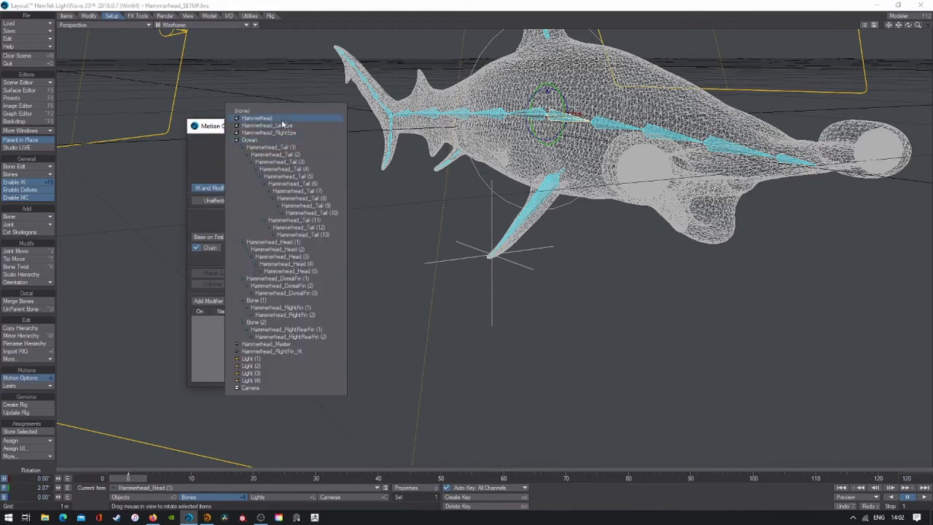
{"action": "left_click", "coordinate": [275, 345]}
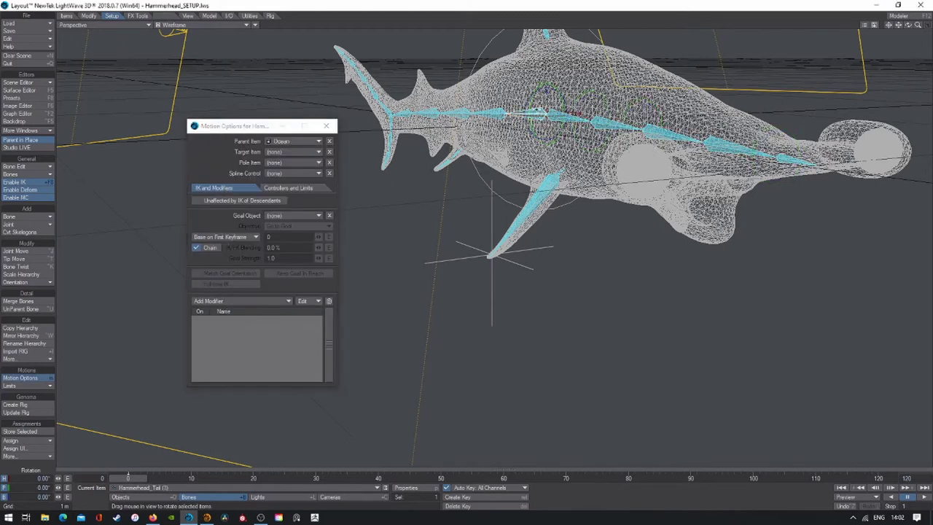
{"action": "left_click", "coordinate": [291, 140]}
{"action": "left_click", "coordinate": [291, 356]}
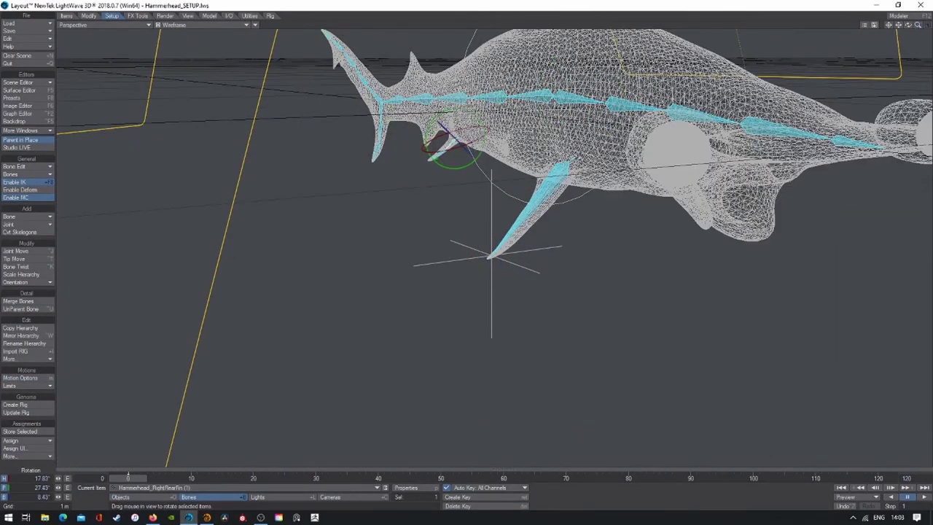
{"action": "left_click_drag", "start_coordinate": [492, 291], "coordinate": [583, 292]}
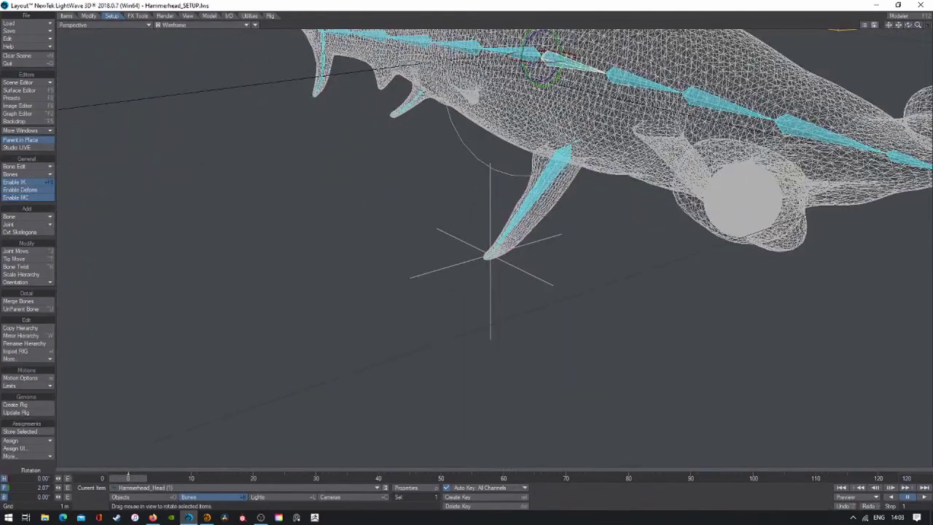
Step: Parent the right fin bones to Hammerhead_Head (2) via their Parent Item lists
{"action": "left_click", "coordinate": [20, 378]}
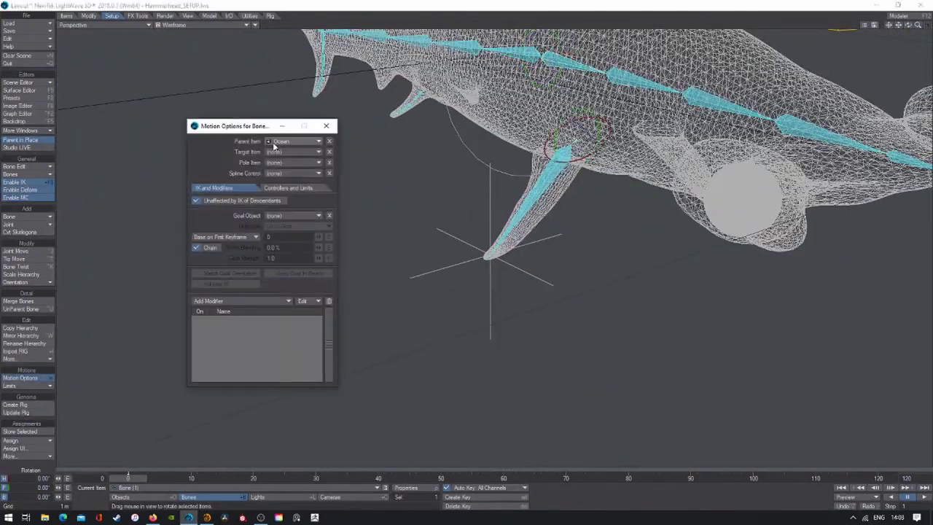
{"action": "left_click", "coordinate": [286, 144]}
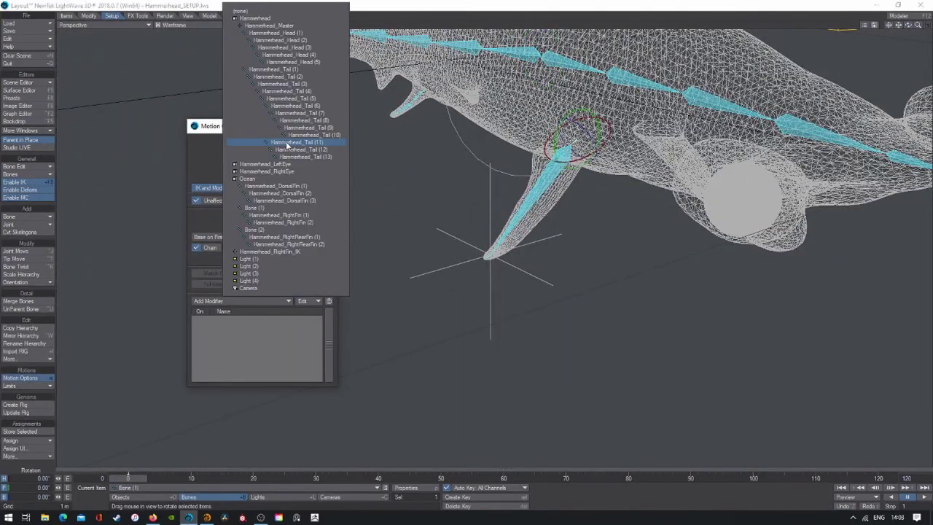
{"action": "left_click", "coordinate": [281, 41]}
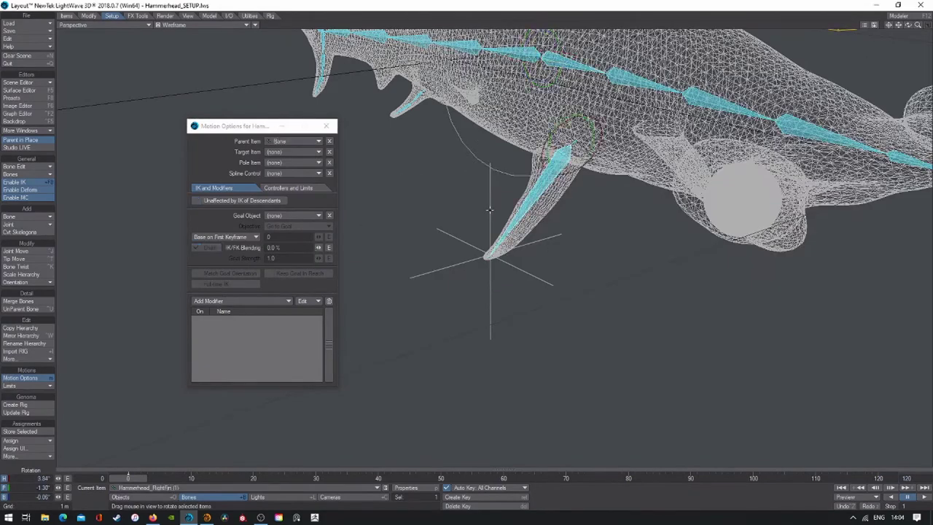
{"action": "left_click", "coordinate": [287, 143]}
{"action": "left_click", "coordinate": [277, 139]}
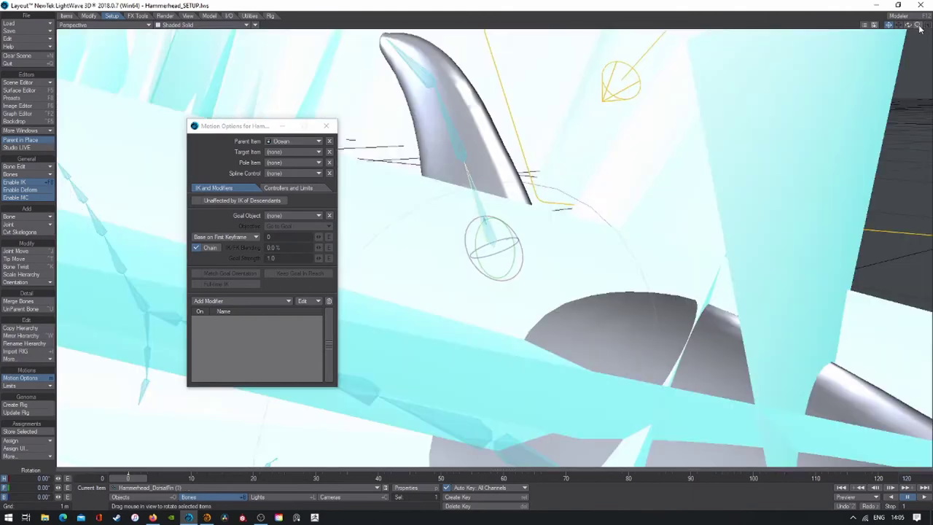
Step: Set the Parent Item of Hammerhead_RightEye and Hammerhead_LeftEye in Motion Options
{"action": "left_click_drag", "start_coordinate": [920, 28], "coordinate": [915, 27]}
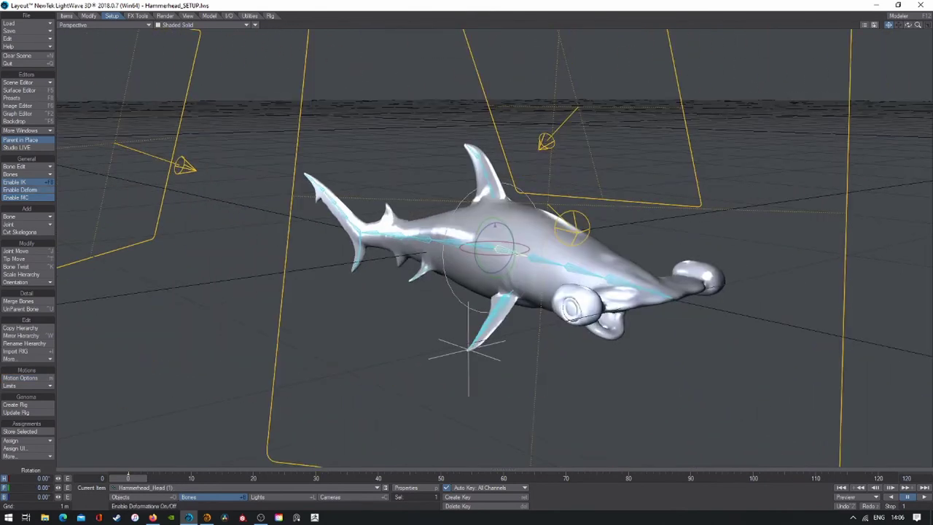
{"action": "left_click", "coordinate": [248, 487]}
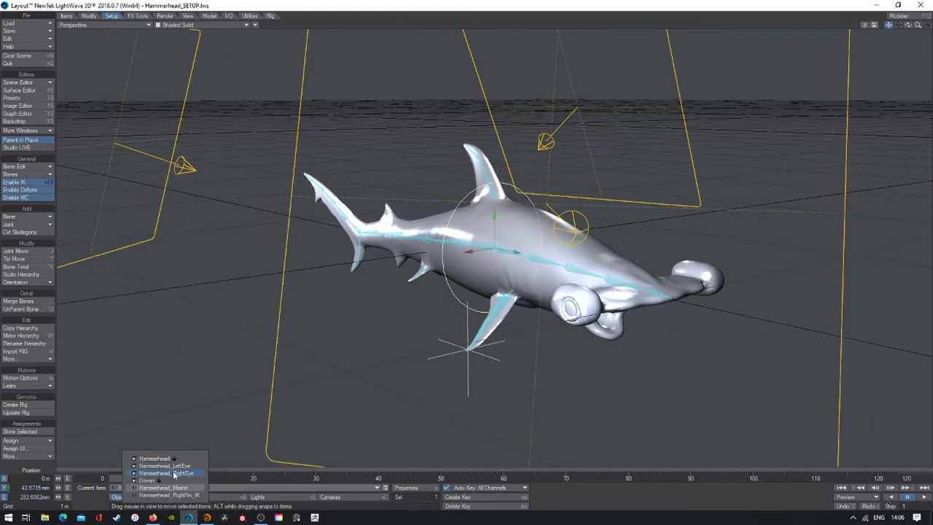
{"action": "left_click", "coordinate": [156, 468]}
{"action": "key", "text": "m"}
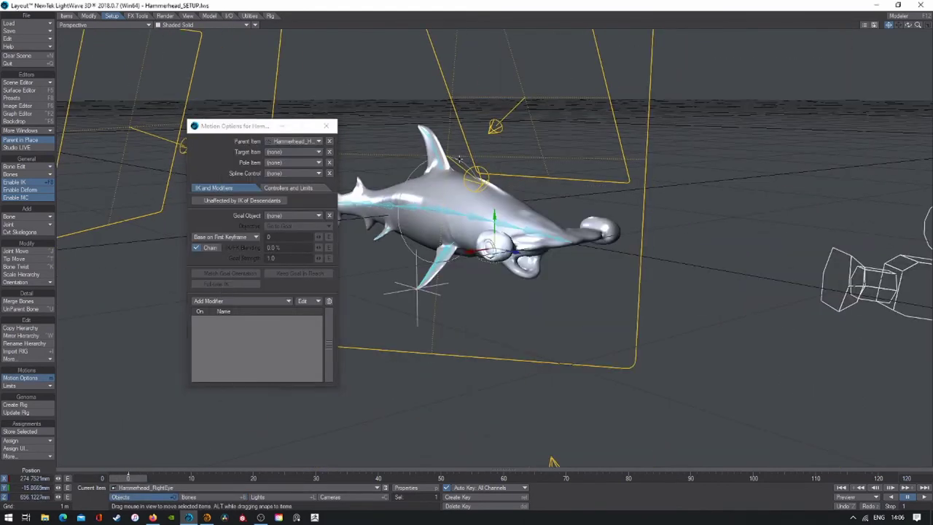
{"action": "left_click", "coordinate": [174, 487]}
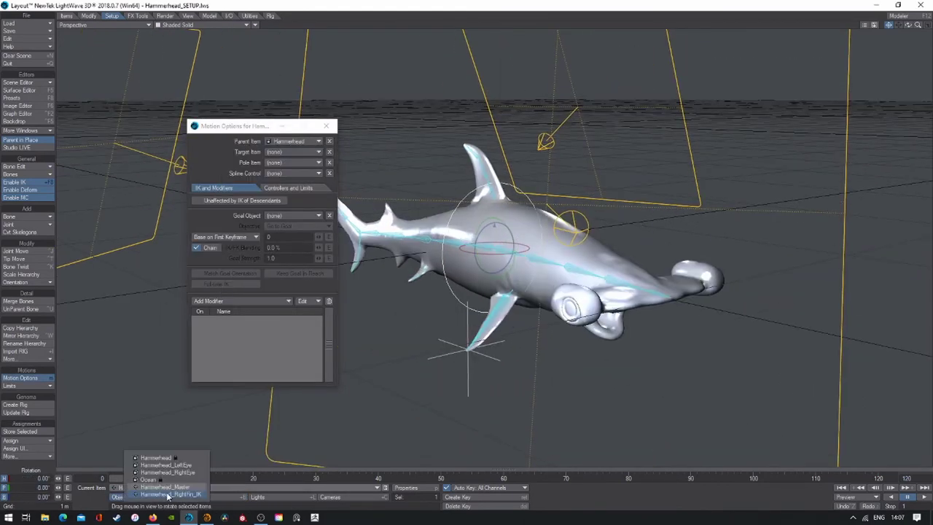
{"action": "left_click", "coordinate": [170, 496]}
{"action": "left_click", "coordinate": [291, 141]}
{"action": "left_click", "coordinate": [292, 141]}
Step: Select Hammerhead_Master in the Scene Editor, then rotate the head bone to check the eyes follow
{"action": "left_click", "coordinate": [326, 125]}
{"action": "left_click", "coordinate": [19, 82]}
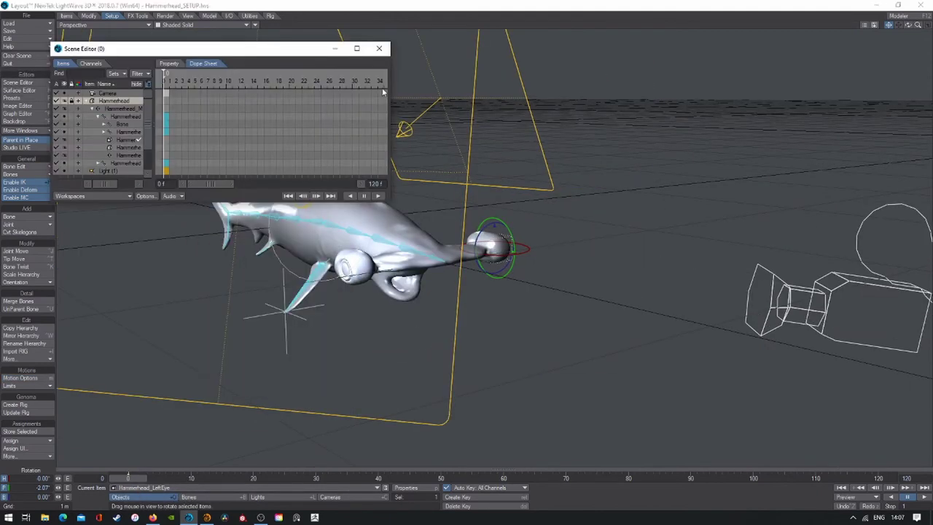
{"action": "left_click_drag", "start_coordinate": [396, 204], "coordinate": [647, 205]}
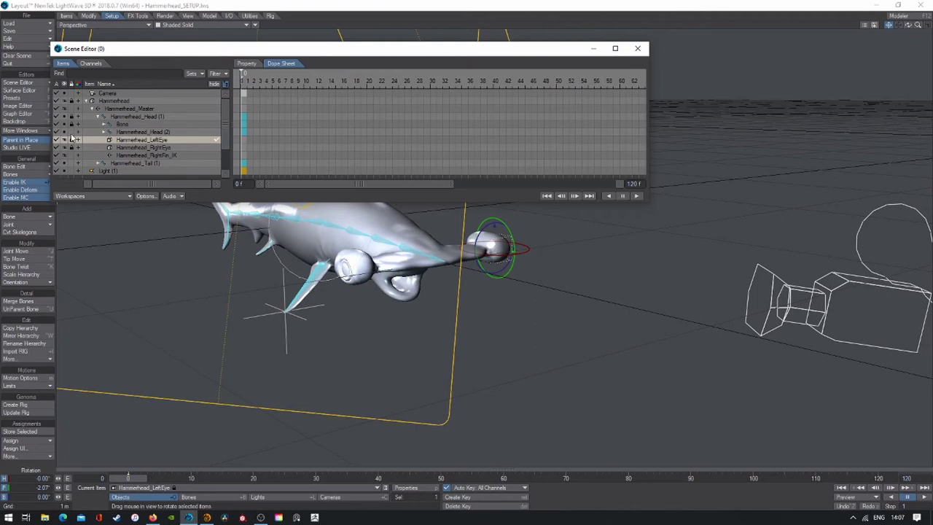
{"action": "left_click_drag", "start_coordinate": [71, 137], "coordinate": [77, 102]}
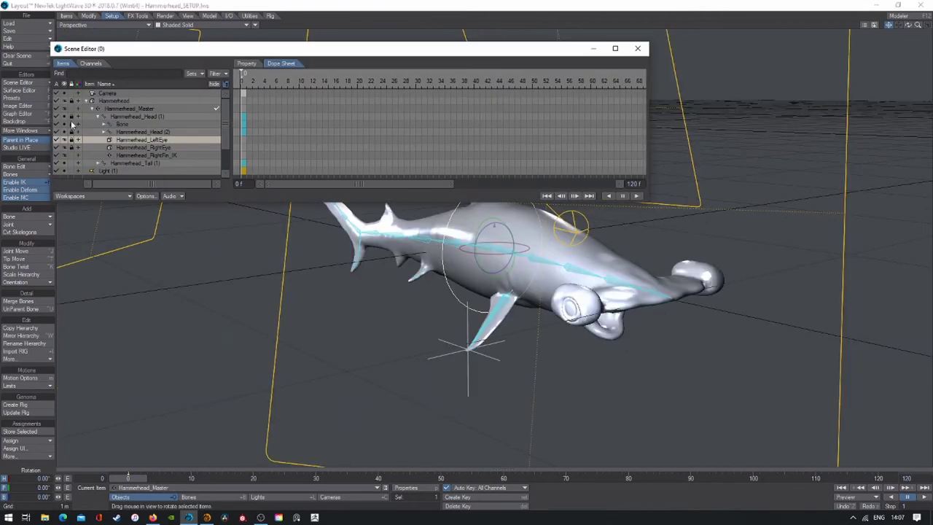
{"action": "left_click", "coordinate": [637, 48]}
{"action": "left_click", "coordinate": [188, 496]}
{"action": "left_click_drag", "start_coordinate": [466, 251], "coordinate": [473, 246]}
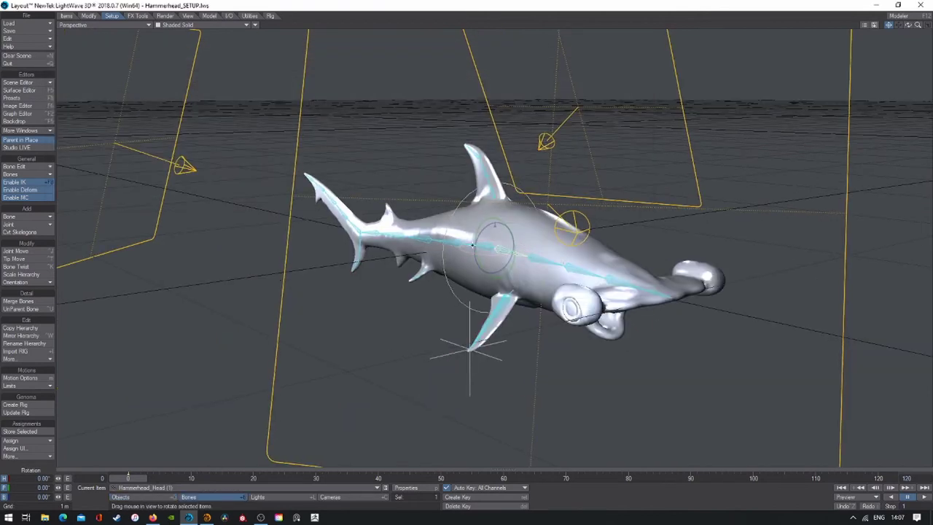
Step: Add a null named Hammerhead_Tail and frame the tail pivot in side view
{"action": "key", "text": "shift+o"}
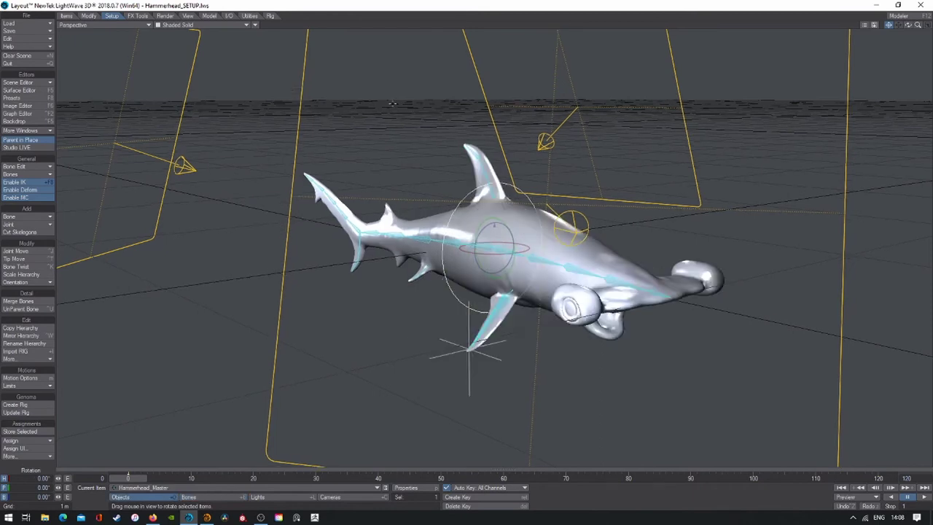
{"action": "key", "text": "shift+n"}
{"action": "type", "text": "_Tail"}
{"action": "key", "text": "Return"}
{"action": "key", "text": "3"}
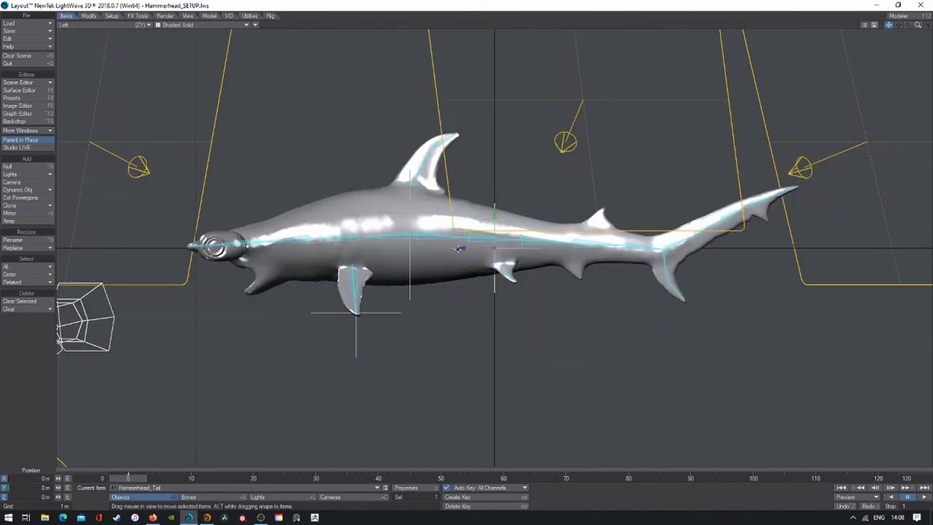
{"action": "key", "text": "period"}
{"action": "key", "text": "period"}
{"action": "key", "text": "period"}
{"action": "key", "text": "period"}
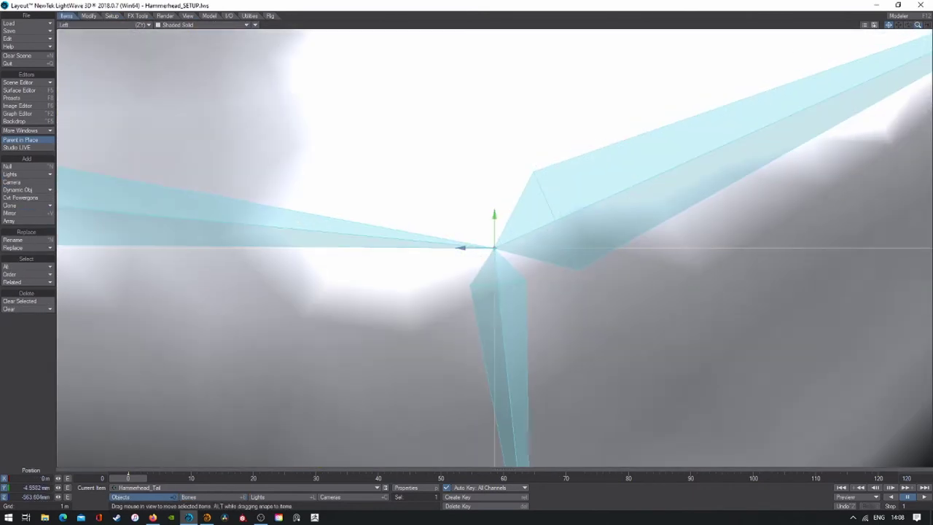
{"action": "key", "text": "comma"}
{"action": "key", "text": "comma"}
{"action": "key", "text": "period"}
{"action": "key", "text": "period"}
{"action": "key", "text": "comma"}
Step: Switch to bones in wireframe and bend the tail bones upward to test deformation
{"action": "key", "text": "shift+b"}
{"action": "key", "text": "y"}
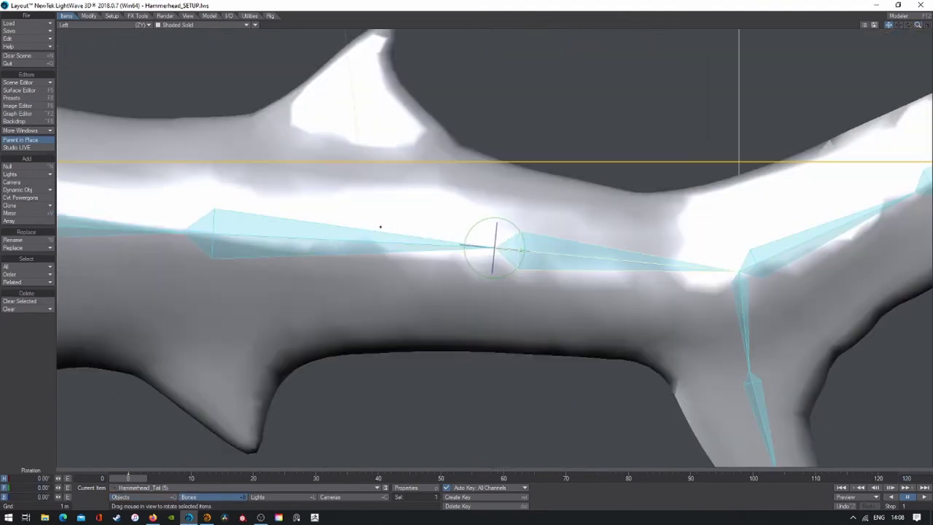
{"action": "left_click", "coordinate": [111, 16]}
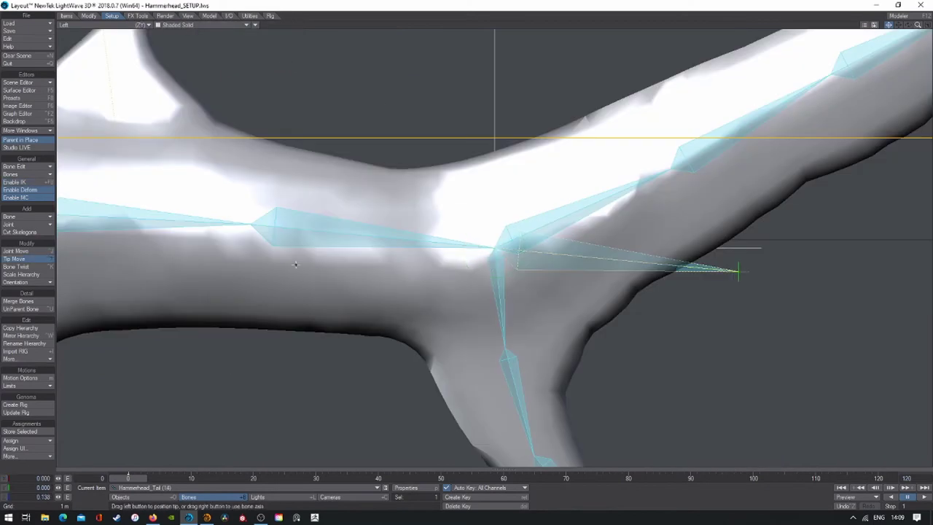
{"action": "key", "text": "ctrl+z"}
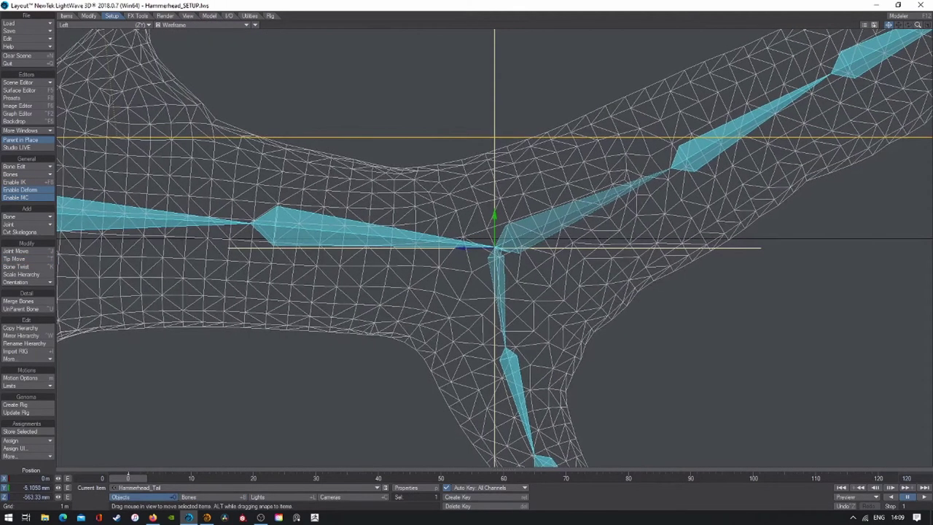
{"action": "key", "text": "m"}
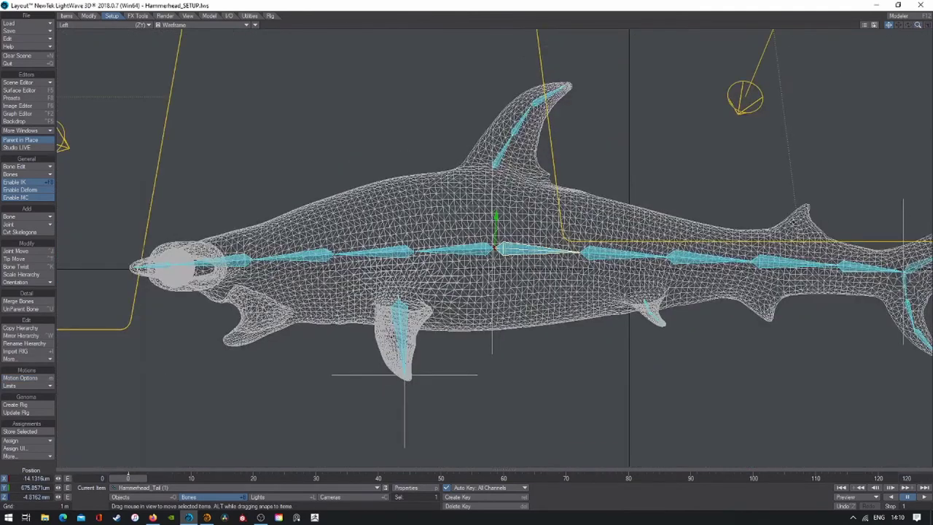
{"action": "mouse_move", "coordinate": [604, 156]}
{"action": "left_mouse_down"}
{"action": "mouse_move", "coordinate": [610, 245]}
{"action": "mouse_move", "coordinate": [607, 98]}
{"action": "mouse_move", "coordinate": [604, 263]}
{"action": "left_mouse_up"}
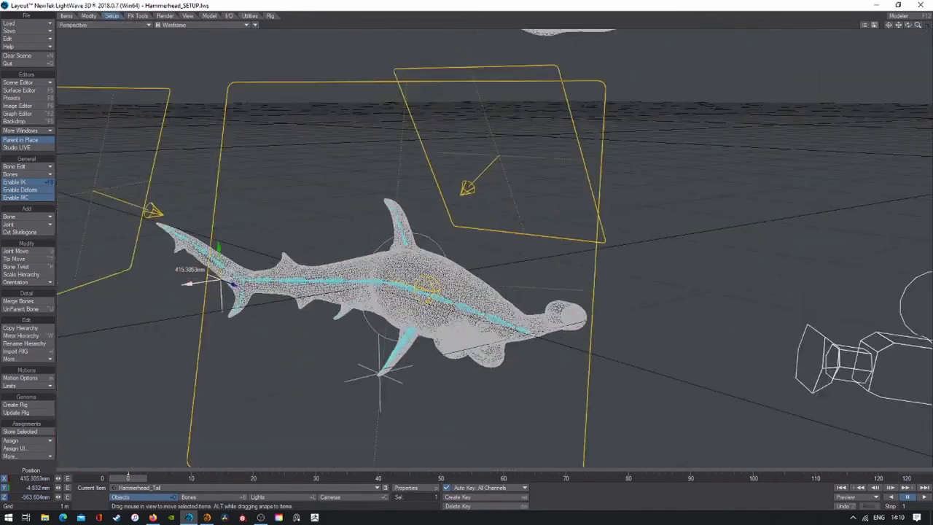
{"action": "mouse_move", "coordinate": [907, 25]}
{"action": "left_mouse_down"}
{"action": "mouse_move", "coordinate": [908, 44]}
{"action": "mouse_move", "coordinate": [918, 44]}
{"action": "left_mouse_up"}
Step: Re-parent the first tail bone and move the Hammerhead_Tail null toward the tail joint
{"action": "left_click", "coordinate": [21, 377]}
{"action": "left_click", "coordinate": [292, 141]}
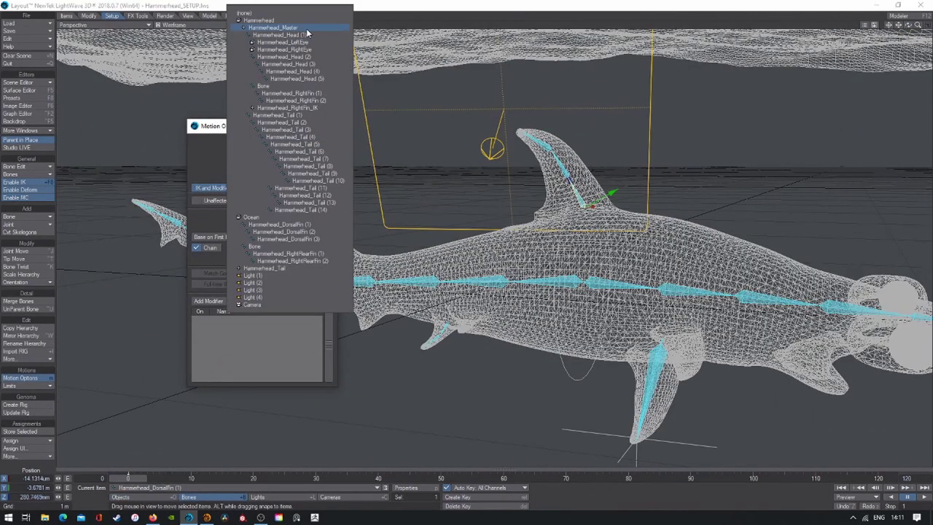
{"action": "left_click", "coordinate": [307, 30]}
{"action": "left_click", "coordinate": [327, 126]}
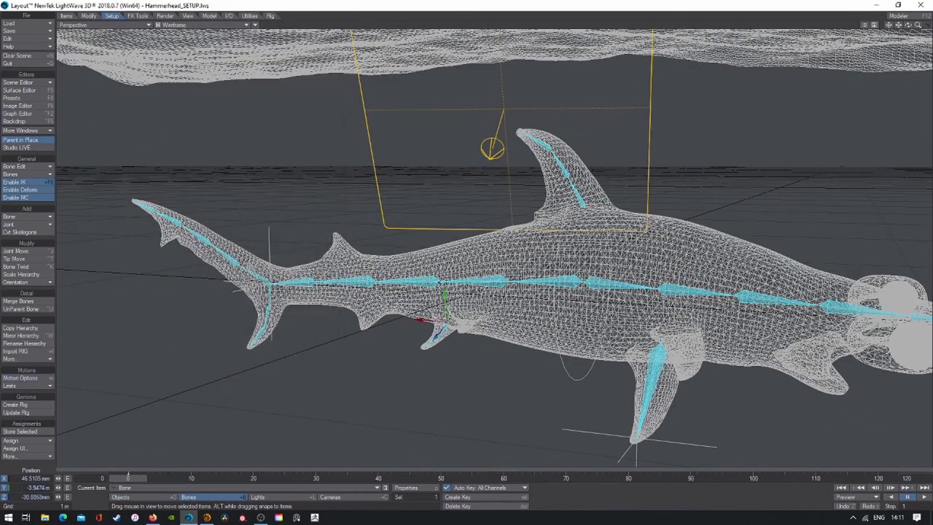
{"action": "key", "text": "m"}
{"action": "left_click", "coordinate": [302, 141]}
{"action": "left_click", "coordinate": [307, 144]}
{"action": "left_click", "coordinate": [328, 126]}
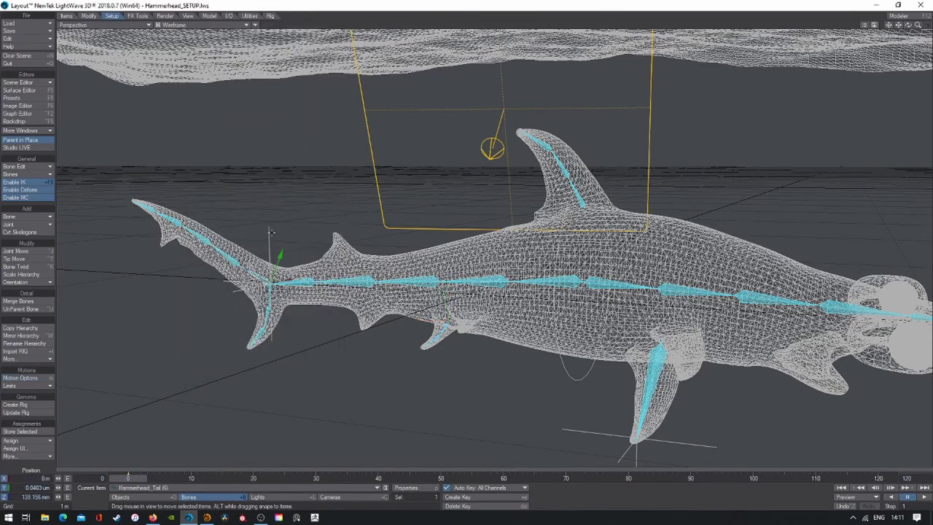
{"action": "left_click", "coordinate": [120, 496]}
{"action": "left_click_drag", "start_coordinate": [235, 262], "coordinate": [269, 263]}
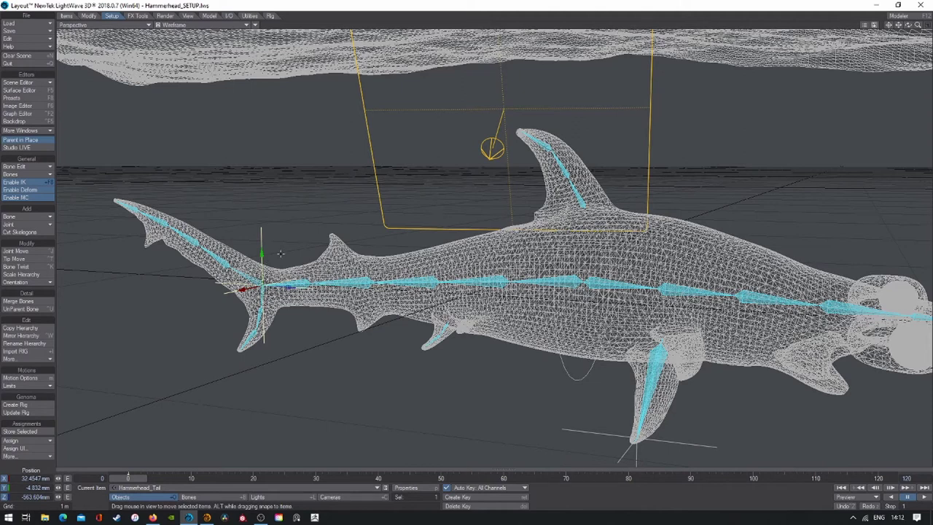
Step: Set the next tail bone's Parent Item and move the tail null further along the tail
{"action": "key", "text": "m"}
{"action": "left_click", "coordinate": [293, 141]}
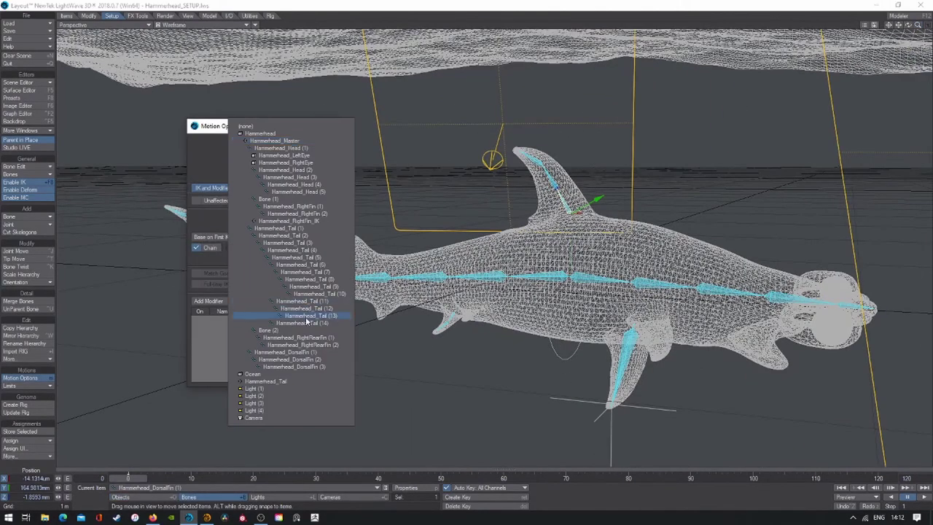
{"action": "left_click", "coordinate": [307, 316]}
{"action": "left_click", "coordinate": [327, 127]}
{"action": "left_click", "coordinate": [120, 496]}
{"action": "mouse_move", "coordinate": [131, 298]}
{"action": "left_mouse_down"}
{"action": "mouse_move", "coordinate": [324, 244]}
{"action": "mouse_move", "coordinate": [303, 310]}
{"action": "left_mouse_up"}
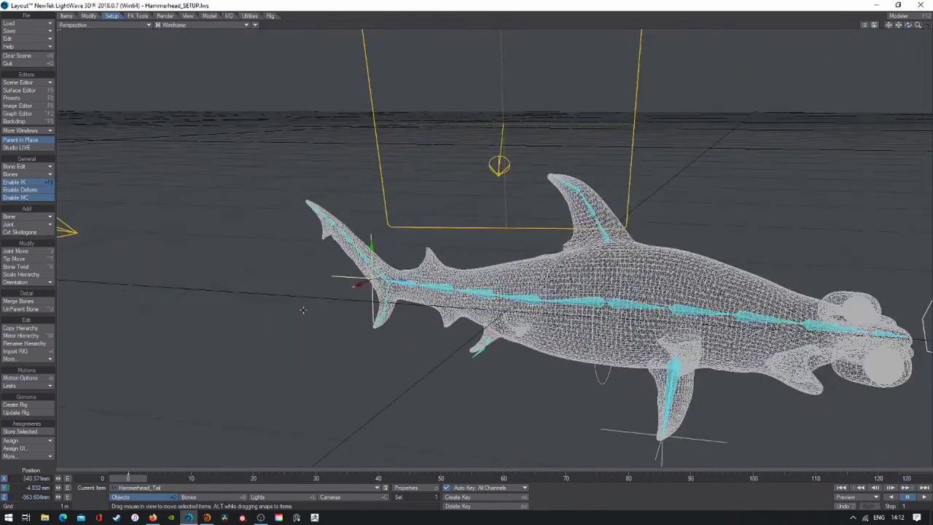
Step: Untick Unaffected by IK of Descendants on Hammerhead_Tail (2), then move the null to swing the tail
{"action": "key", "text": "ctrl+z"}
{"action": "key", "text": "shift+b"}
{"action": "key", "text": "m"}
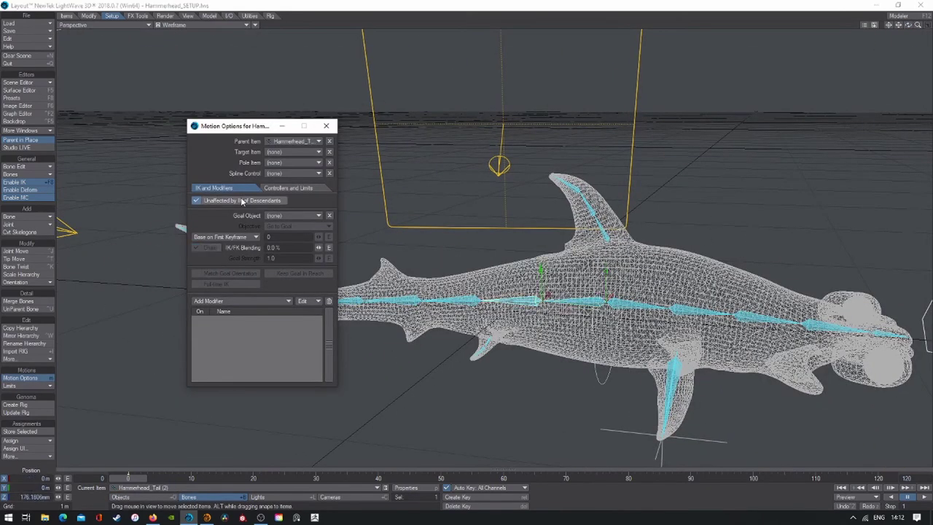
{"action": "left_click", "coordinate": [242, 202]}
{"action": "left_click", "coordinate": [326, 125]}
{"action": "left_click", "coordinate": [121, 496]}
{"action": "mouse_move", "coordinate": [218, 328]}
{"action": "left_mouse_down"}
{"action": "mouse_move", "coordinate": [311, 304]}
{"action": "mouse_move", "coordinate": [271, 302]}
{"action": "left_mouse_up"}
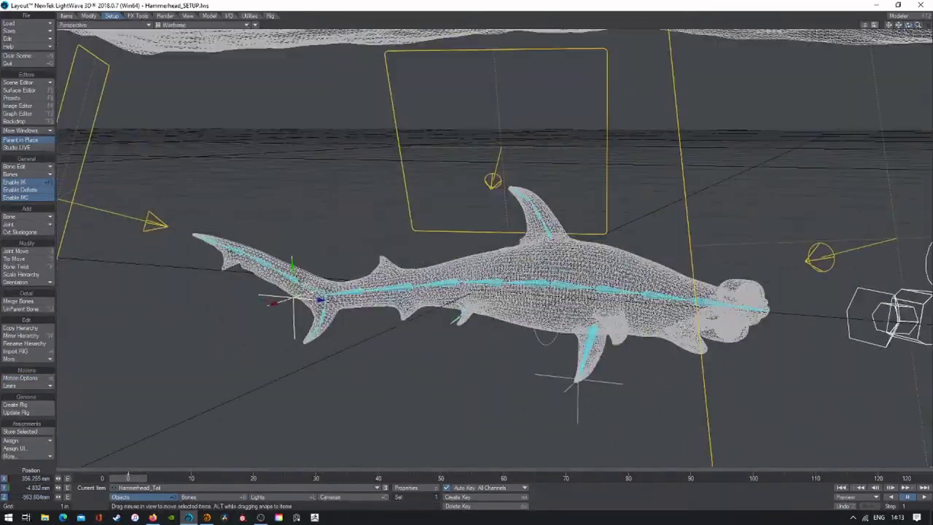
{"action": "left_click", "coordinate": [102, 24]}
{"action": "left_click", "coordinate": [138, 14]}
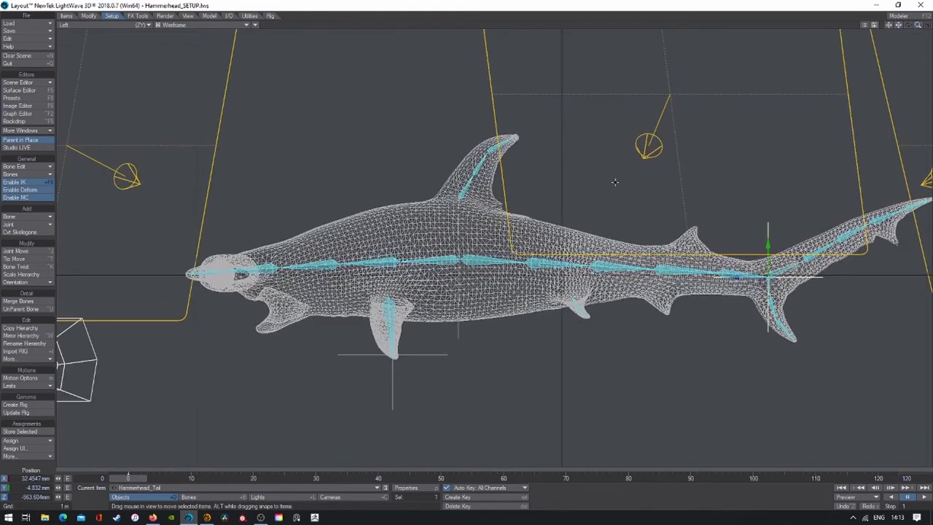
Step: Toggle mesh deformation to compare the tail, then add a new Null to the scene
{"action": "left_click", "coordinate": [33, 191]}
{"action": "left_click", "coordinate": [34, 191]}
{"action": "left_click", "coordinate": [67, 15]}
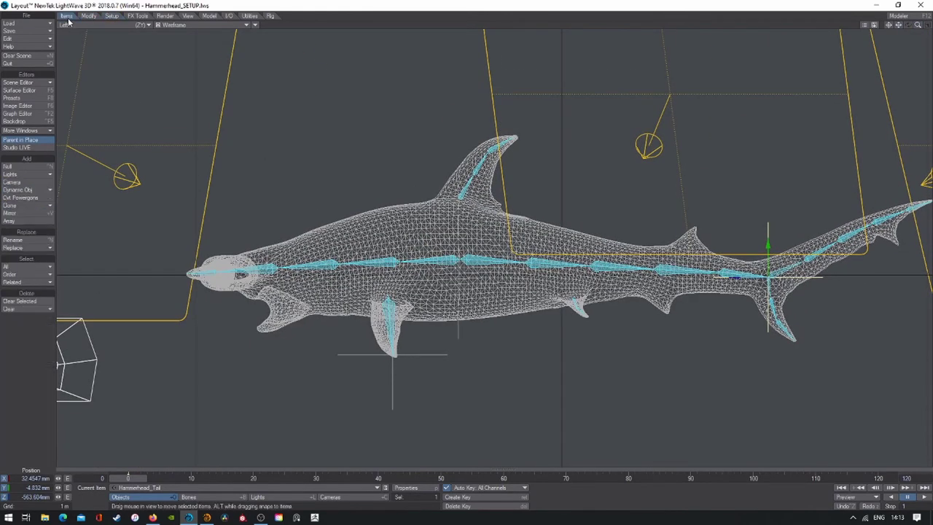
{"action": "left_click", "coordinate": [26, 167]}
{"action": "key", "text": "Return"}
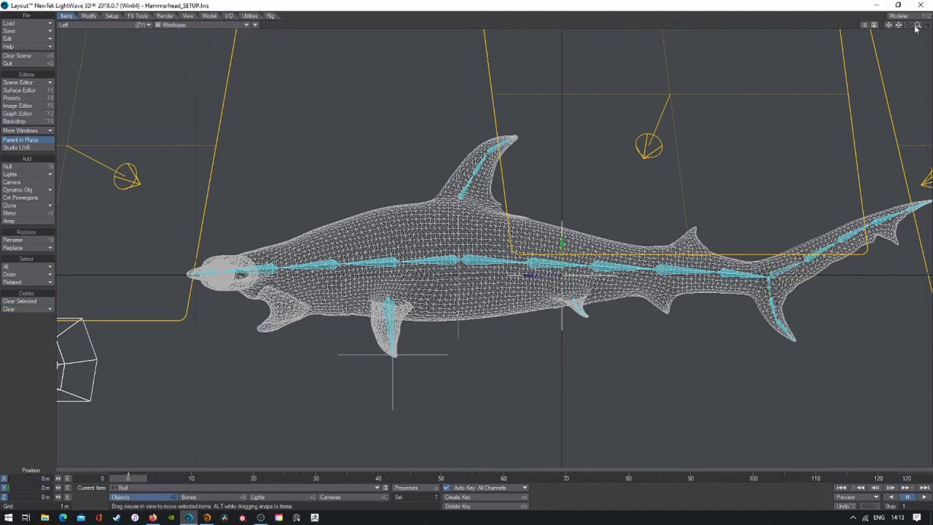
{"action": "left_click_drag", "start_coordinate": [916, 28], "coordinate": [916, 43]}
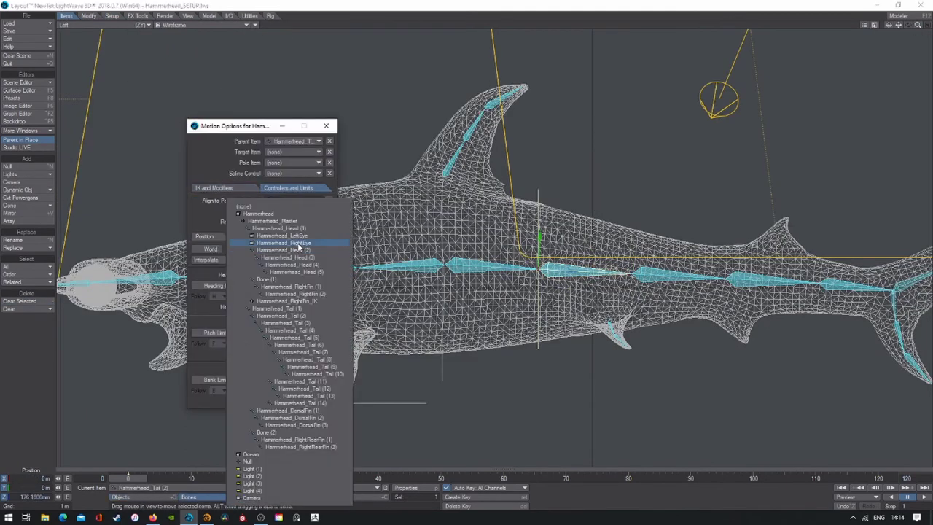
Step: Set Hammerhead_Tail (2)'s Rotation Item to Null, leaving the pitch controller unchanged
{"action": "left_click", "coordinate": [299, 249]}
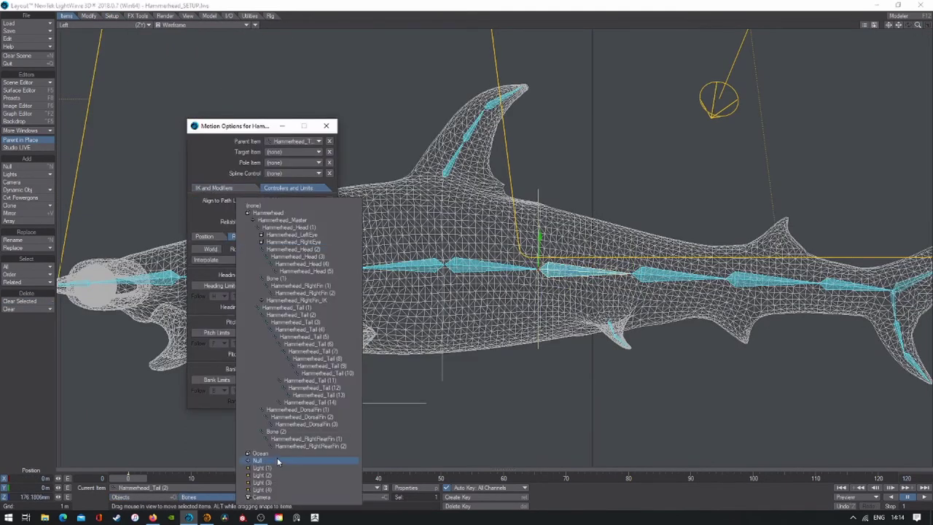
{"action": "left_click", "coordinate": [320, 463]}
{"action": "left_click", "coordinate": [284, 321]}
{"action": "left_click", "coordinate": [293, 279]}
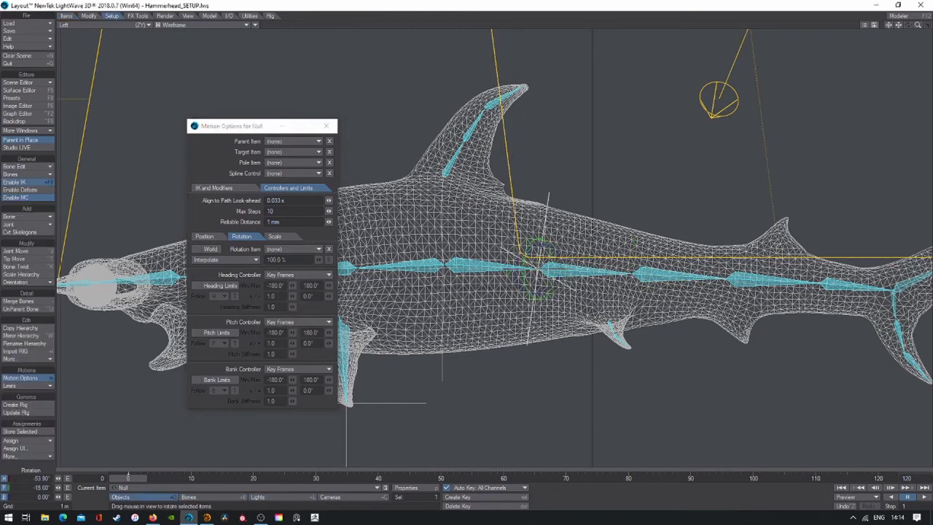
Step: Set the tail bone's heading and pitch controllers to Inverse Kinematics, with the Null as goal
{"action": "left_click", "coordinate": [298, 249]}
{"action": "left_click", "coordinate": [293, 255]}
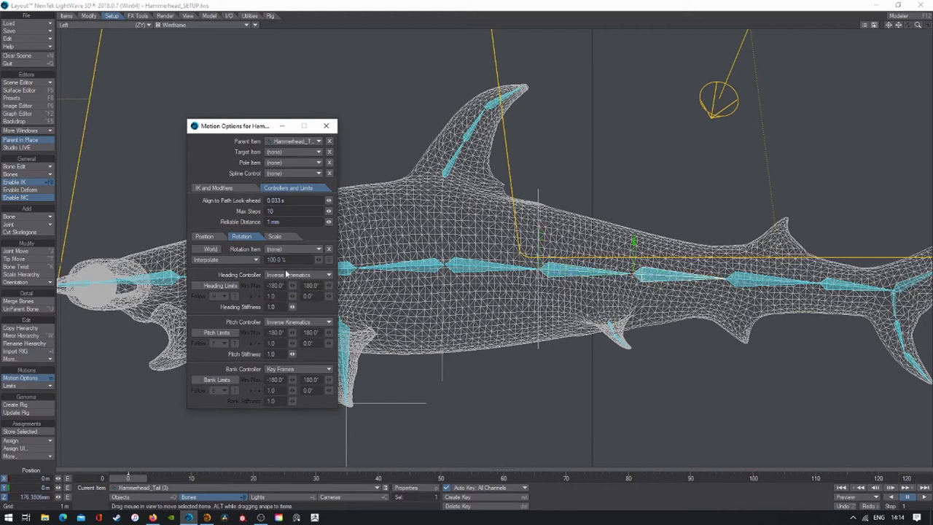
{"action": "left_click", "coordinate": [537, 195]}
{"action": "left_click", "coordinate": [541, 257]}
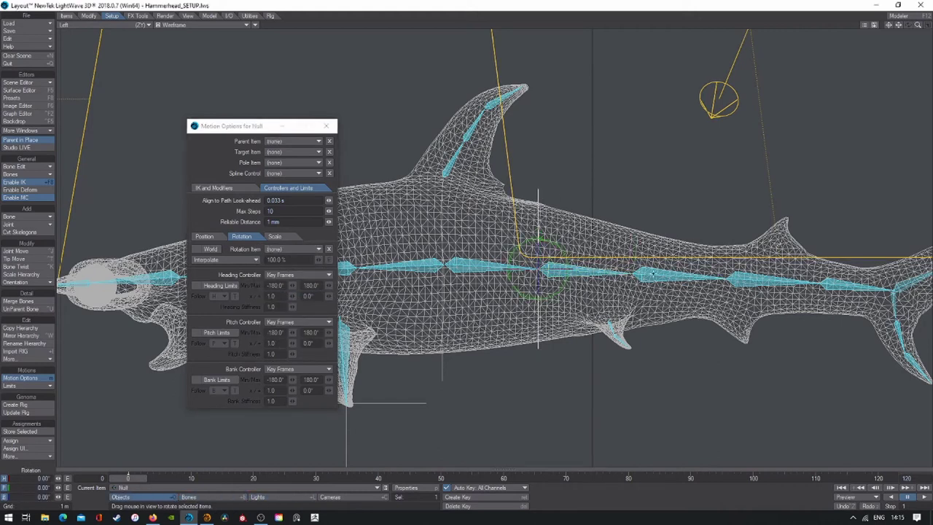
{"action": "key", "text": "m"}
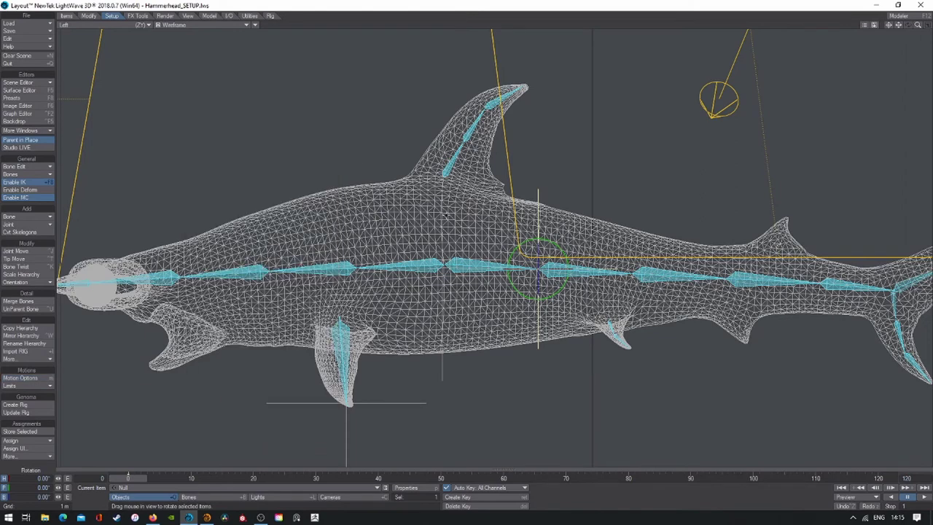
Step: Make the Null the tail chain's full-time IK goal in the bone's motion options
{"action": "key", "text": "shift+b"}
{"action": "scroll", "coordinate": [542, 64], "scroll_direction": "up", "scroll_amount": 5}
{"action": "scroll", "coordinate": [510, 252], "scroll_direction": "up", "scroll_amount": 3}
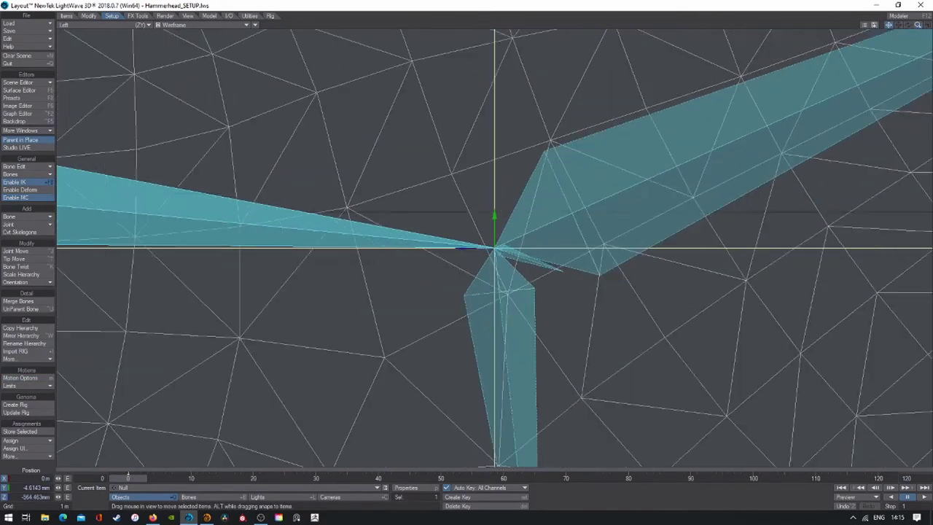
{"action": "scroll", "coordinate": [510, 252], "scroll_direction": "down", "scroll_amount": 3}
{"action": "key", "text": "m"}
{"action": "left_click", "coordinate": [240, 487]}
Step: Set the dorsal fin bone to Unaffected by IK of Descendants
{"action": "left_click", "coordinate": [240, 453]}
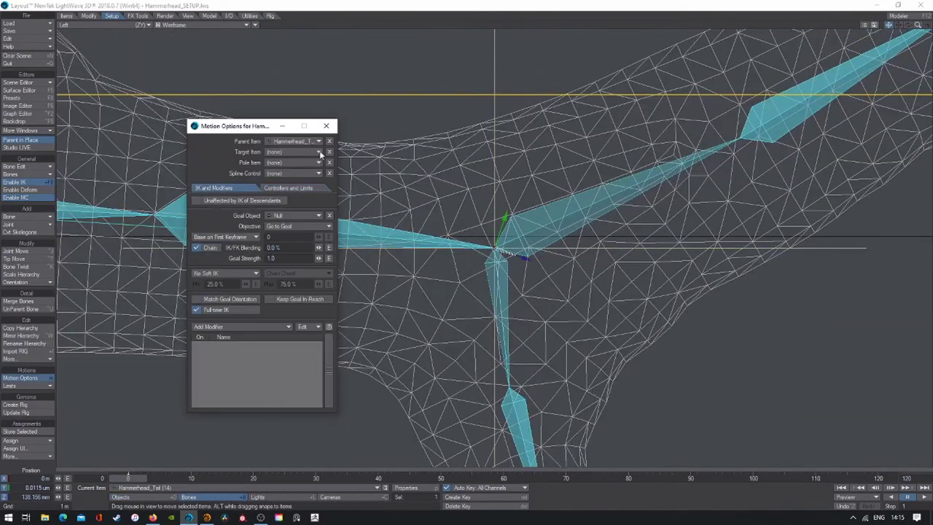
{"action": "scroll", "coordinate": [342, 131], "scroll_direction": "down", "scroll_amount": 3}
{"action": "scroll", "coordinate": [343, 132], "scroll_direction": "down", "scroll_amount": 3}
{"action": "left_click", "coordinate": [217, 203]}
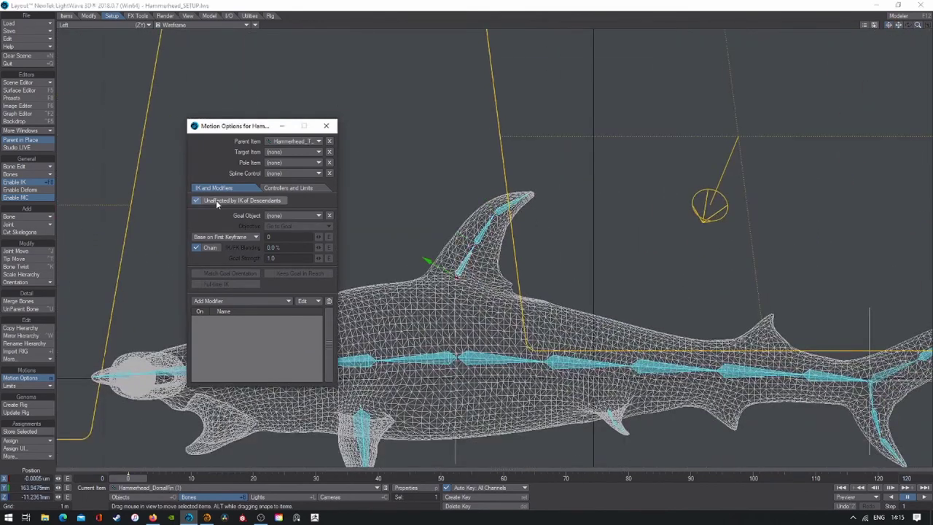
Step: Set another tail bone's heading controller to Inverse Kinematics
{"action": "left_click", "coordinate": [288, 187]}
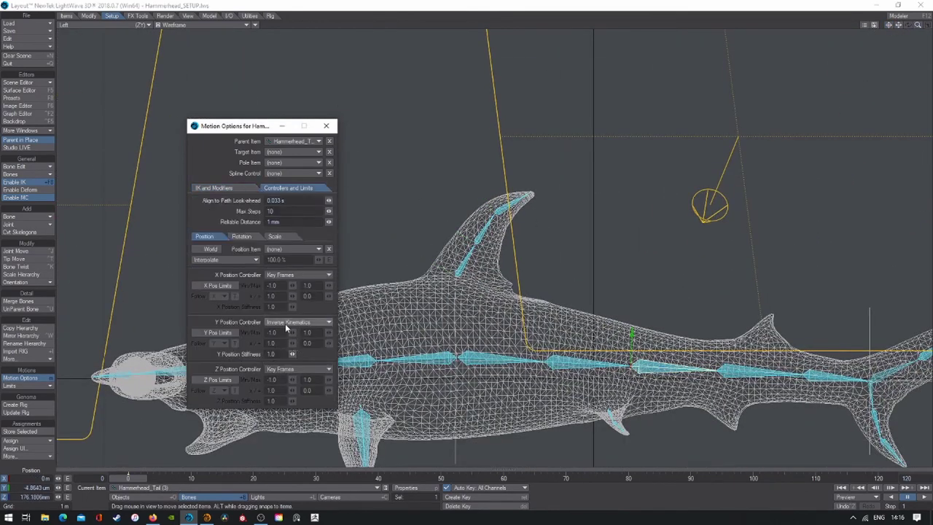
{"action": "left_click", "coordinate": [241, 236]}
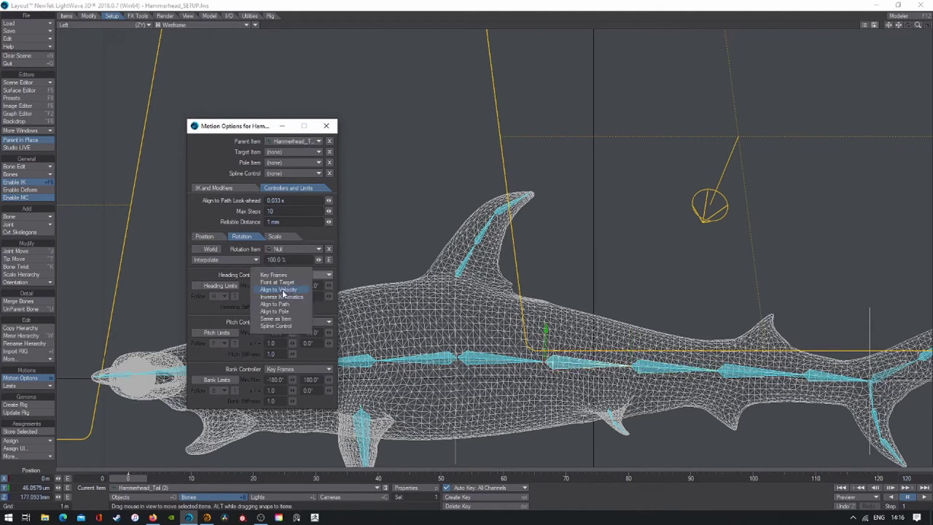
{"action": "left_click", "coordinate": [277, 272]}
{"action": "key", "text": "Down"}
{"action": "key", "text": "Down"}
{"action": "left_click", "coordinate": [325, 126]}
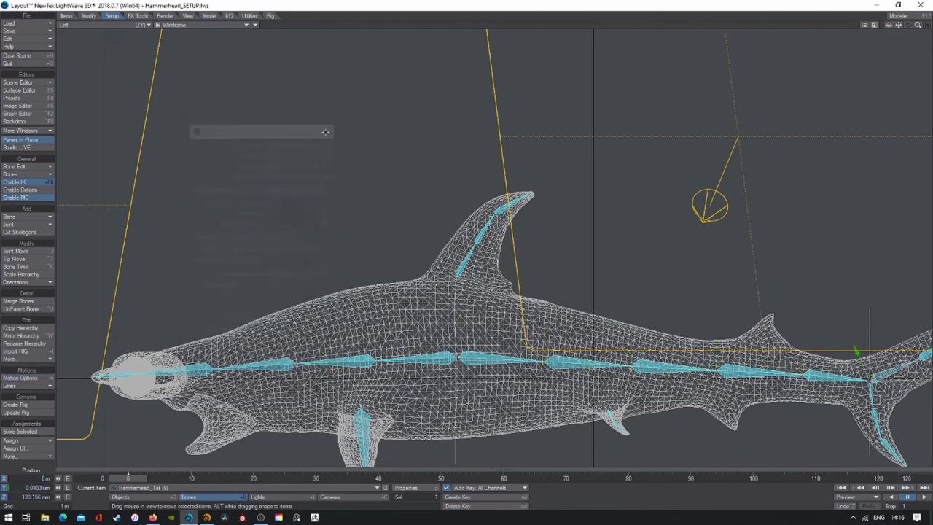
Step: Move the Null to bend the tail through IK
{"action": "key", "text": "shift+l"}
{"action": "mouse_move", "coordinate": [869, 379]}
{"action": "left_mouse_down"}
{"action": "mouse_move", "coordinate": [874, 253]}
{"action": "mouse_move", "coordinate": [869, 364]}
{"action": "mouse_move", "coordinate": [837, 243]}
{"action": "left_mouse_up"}
{"action": "scroll", "coordinate": [621, 175], "scroll_direction": "down", "scroll_amount": 1}
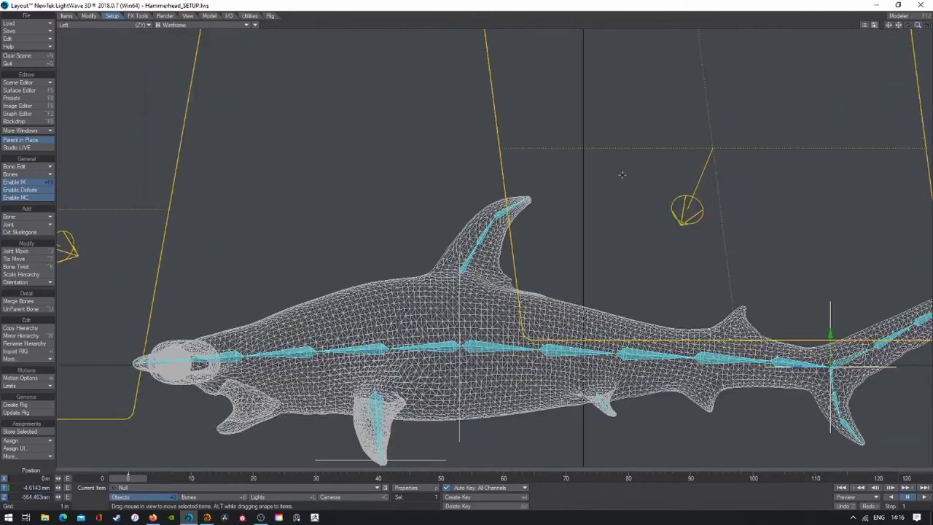
Step: Select Bone (2) on the shark's belly and orbit the perspective view around the shark
{"action": "left_click", "coordinate": [596, 393]}
{"action": "left_click", "coordinate": [148, 24]}
{"action": "left_click", "coordinate": [217, 41]}
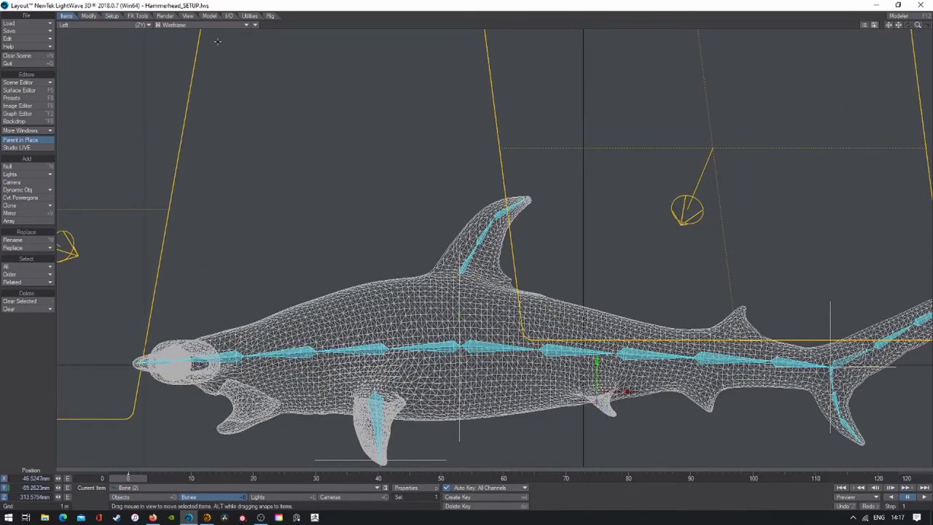
{"action": "left_click", "coordinate": [102, 25]}
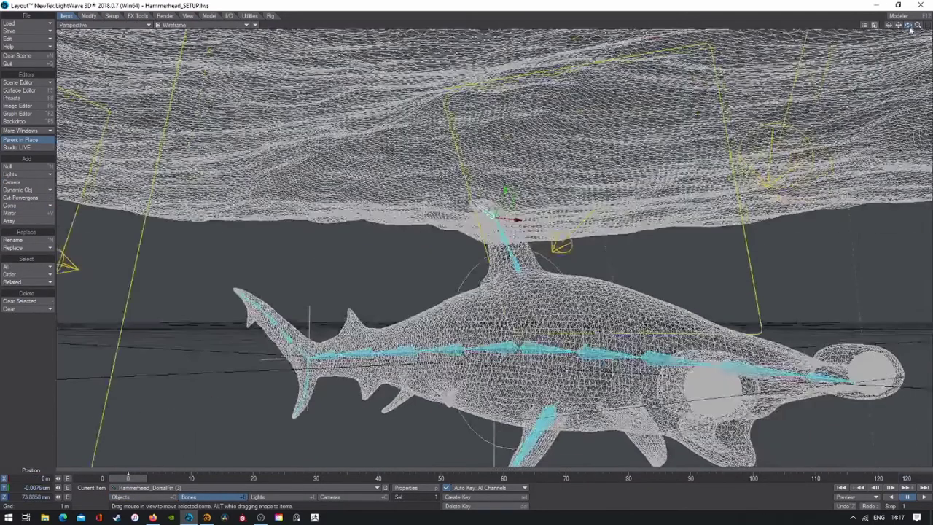
{"action": "left_click_drag", "start_coordinate": [466, 291], "coordinate": [823, 320], "text": "alt"}
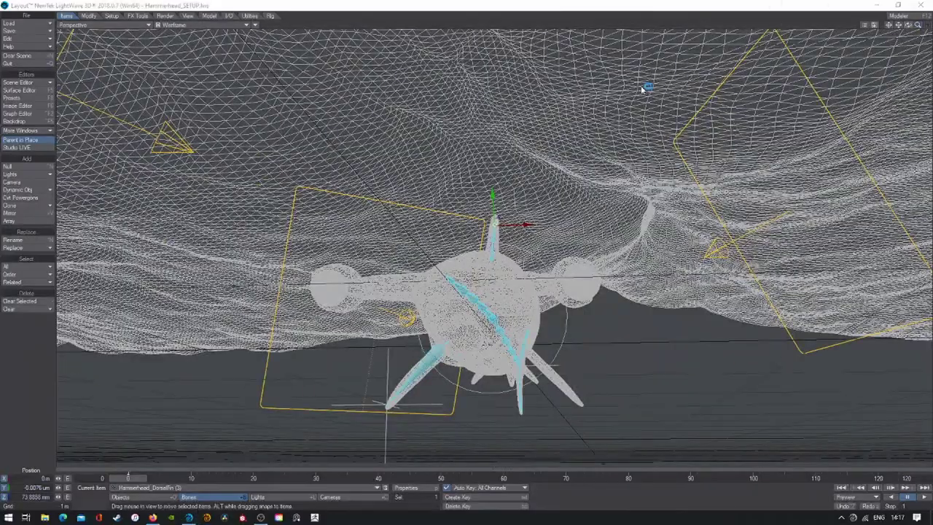
{"action": "left_click_drag", "start_coordinate": [643, 88], "coordinate": [437, 291], "text": "alt"}
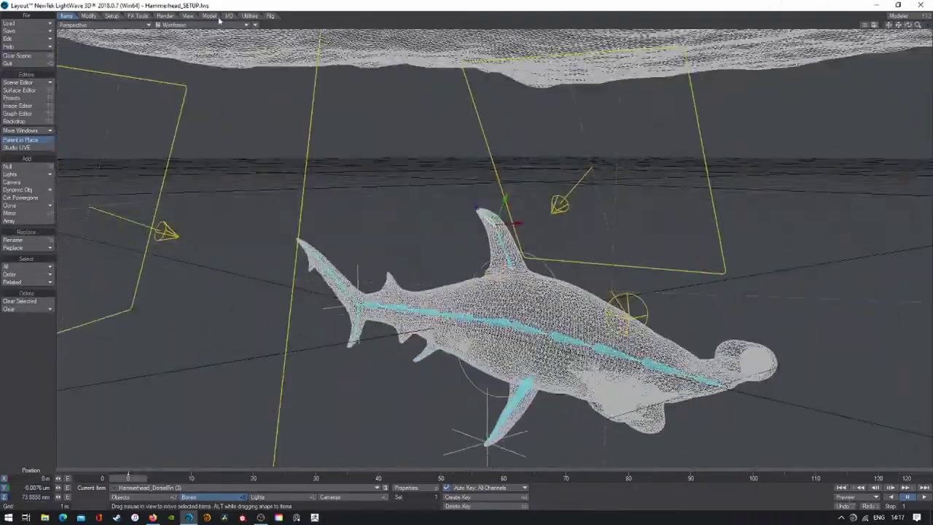
Step: In Modeler, load the Hammerhead model from its folder and maximise the side view
{"action": "left_click", "coordinate": [207, 517]}
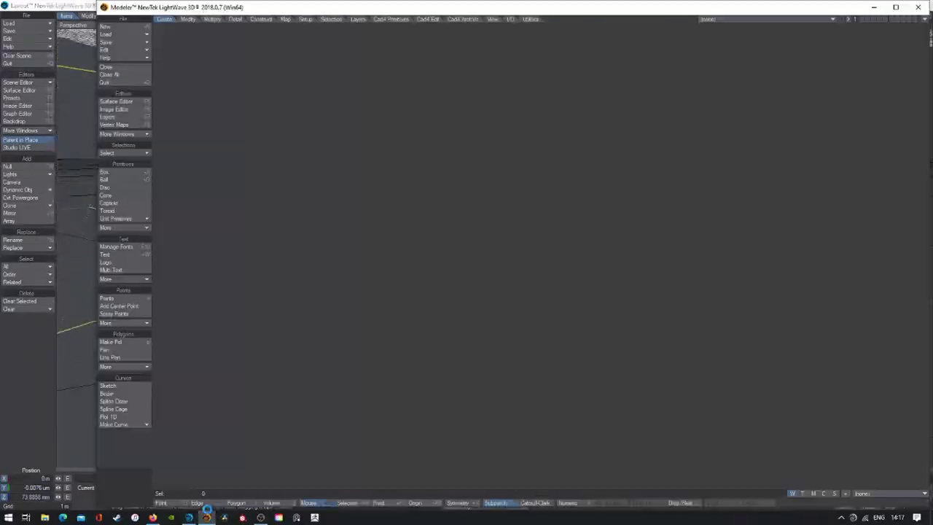
{"action": "key", "text": "ctrl+o"}
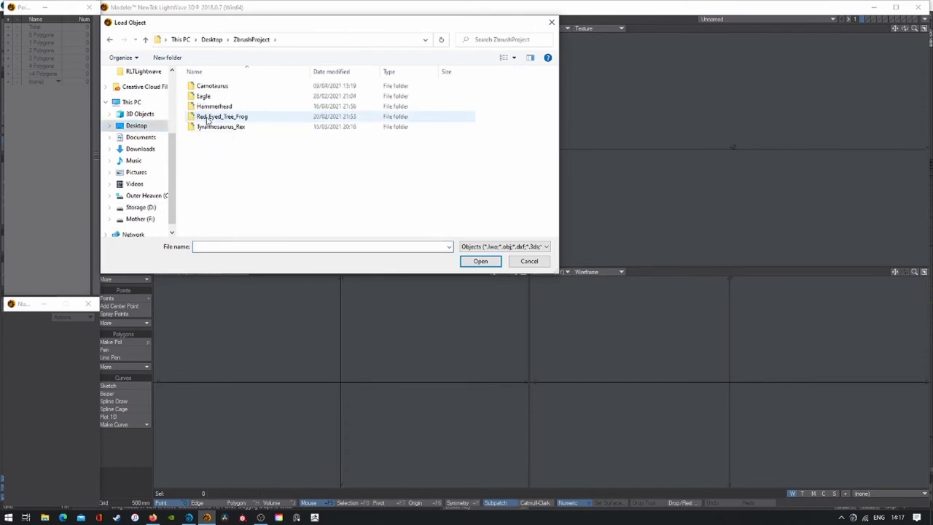
{"action": "double_click", "coordinate": [214, 106]}
{"action": "double_click", "coordinate": [211, 104]}
{"action": "scroll", "coordinate": [729, 379], "scroll_direction": "up", "scroll_amount": 3}
{"action": "key", "text": "KP_0"}
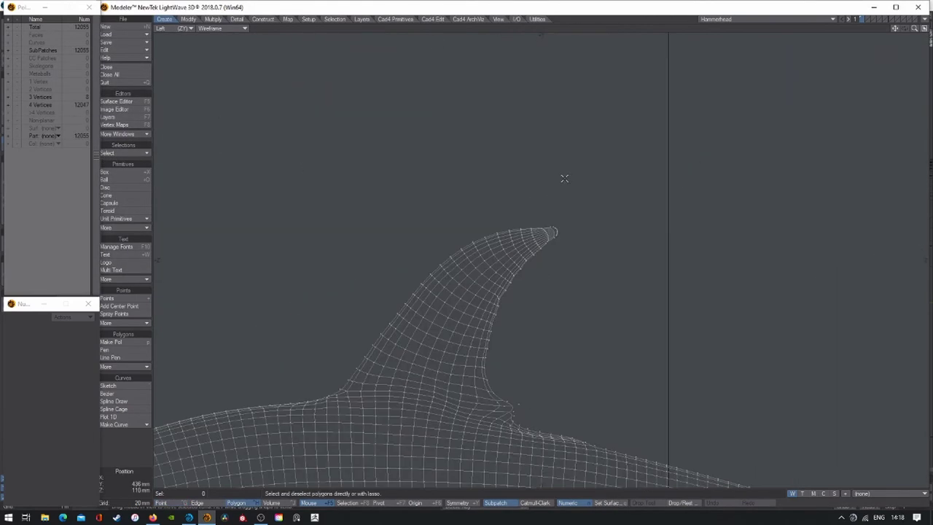
Step: Create the Hammerhead_Dorsal weight map on the dorsal fin and shade the perspective view by weight
{"action": "right_click_drag", "start_coordinate": [513, 417], "coordinate": [472, 419]}
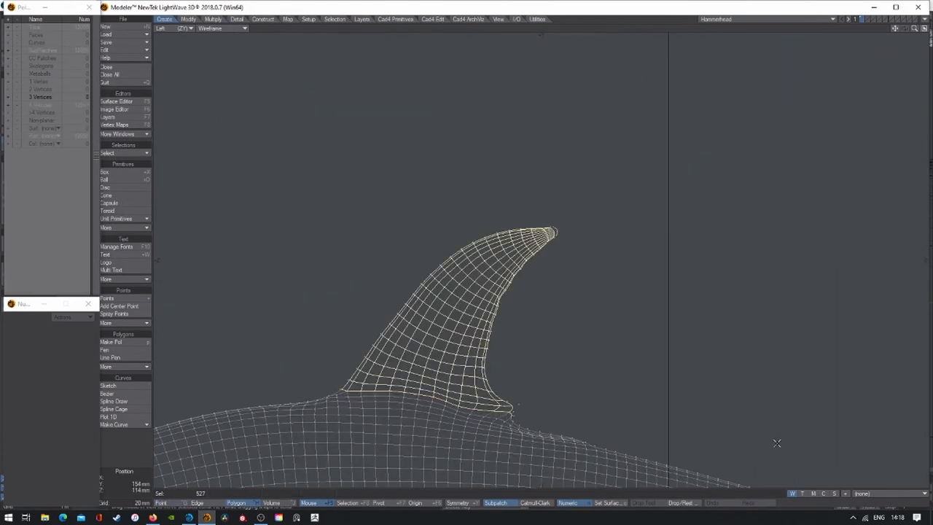
{"action": "left_click", "coordinate": [871, 493]}
{"action": "left_click", "coordinate": [876, 500]}
{"action": "key", "text": "Return"}
{"action": "key", "text": "KP_0"}
{"action": "left_click", "coordinate": [591, 28]}
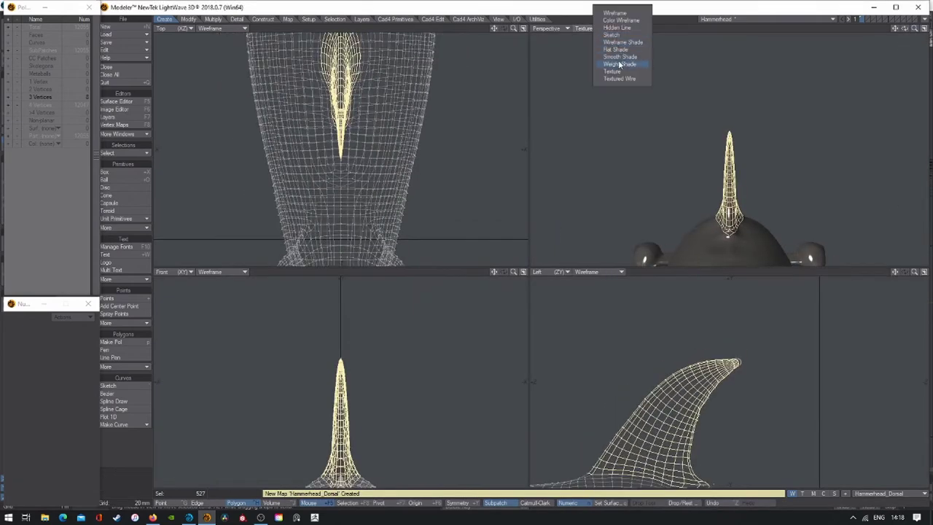
{"action": "left_click", "coordinate": [625, 63]}
Step: Create the Hammerhead_Tail weight map on the shark's rear half
{"action": "right_click_drag", "start_coordinate": [678, 451], "coordinate": [678, 368]}
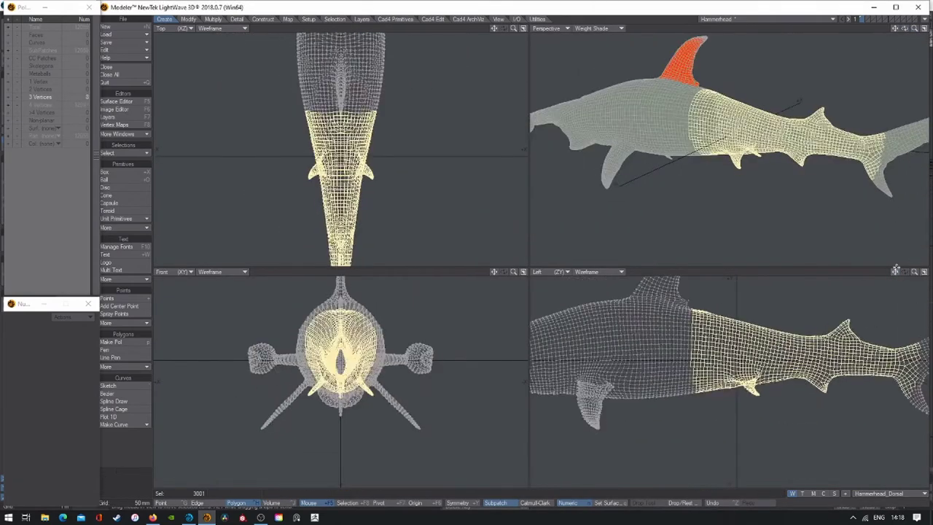
{"action": "key", "text": "a"}
{"action": "key", "text": "shift+a"}
{"action": "key", "text": "period"}
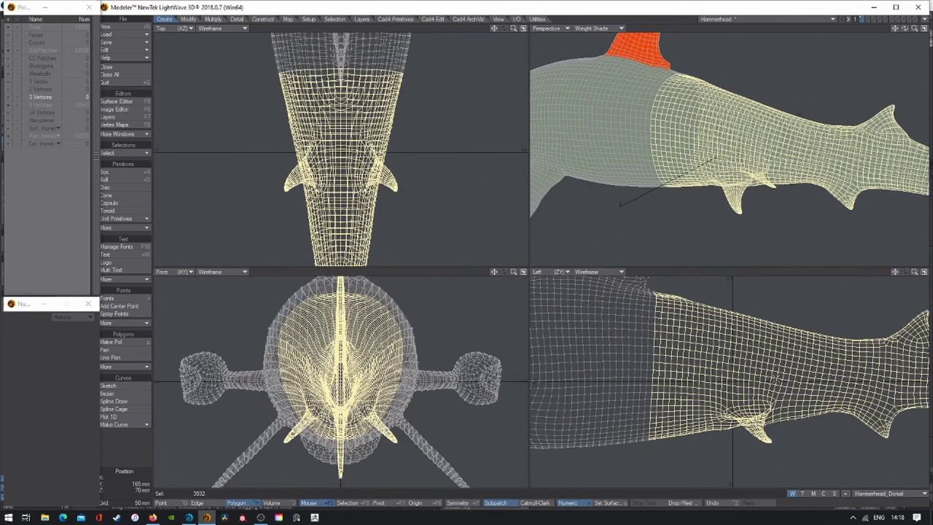
{"action": "left_click", "coordinate": [877, 500]}
{"action": "type", "text": "Hammerhead_Tail"}
{"action": "key", "text": "Return"}
{"action": "key", "text": "slash"}
{"action": "key", "text": "a"}
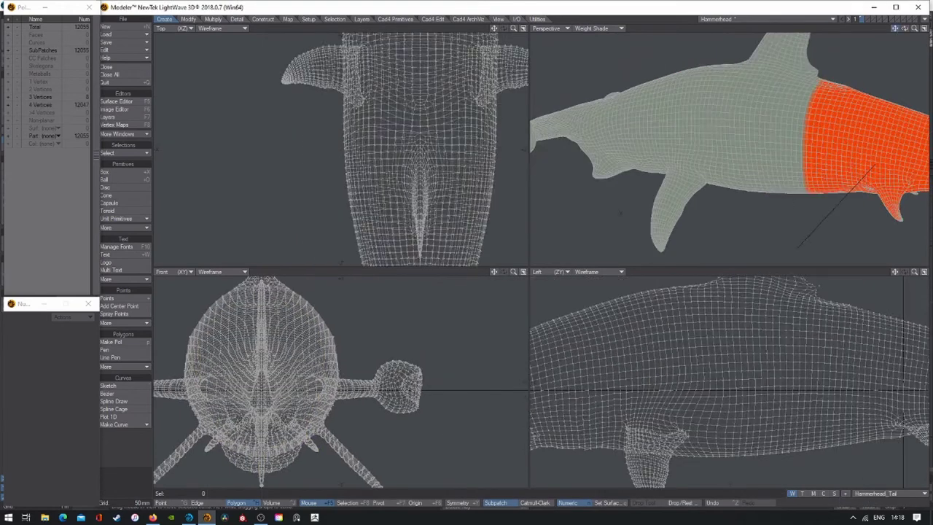
Step: Select the whole left pectoral fin and create the Hammerhead_LFin weight map
{"action": "left_click_drag", "start_coordinate": [729, 146], "coordinate": [651, 157], "text": "alt"}
{"action": "left_click", "coordinate": [650, 156]}
{"action": "key", "text": "shift+a"}
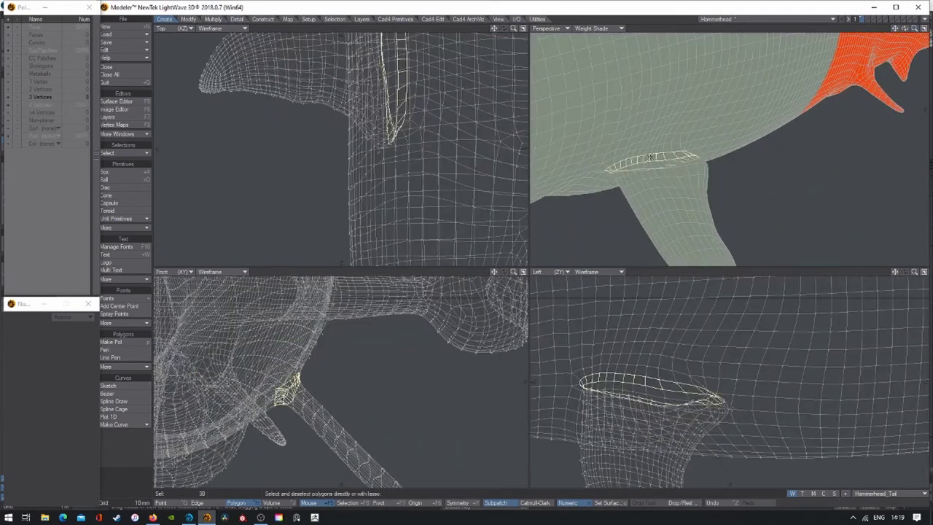
{"action": "key", "text": "comma"}
{"action": "key", "text": "bracketright"}
{"action": "key", "text": "shift+a"}
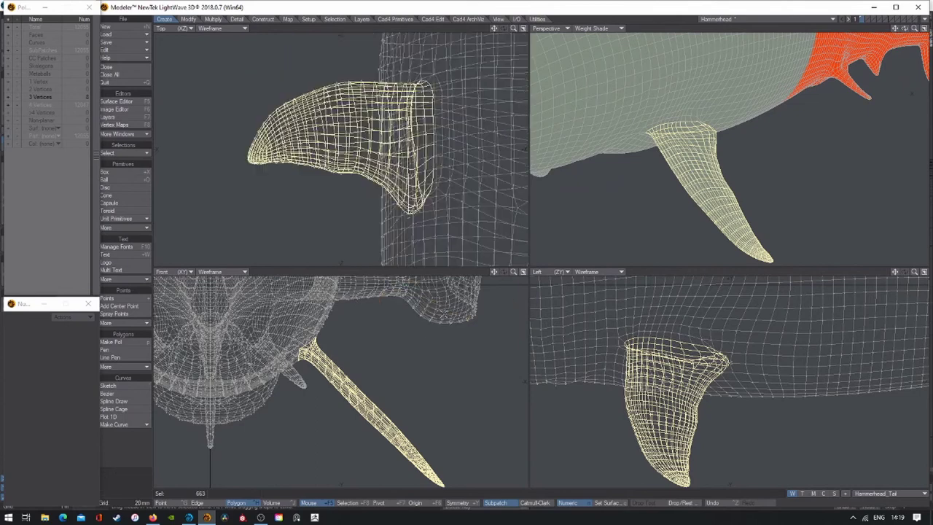
{"action": "left_click", "coordinate": [886, 493]}
{"action": "left_click", "coordinate": [874, 468]}
{"action": "type", "text": "H"}
{"action": "type", "text": "Fin"}
{"action": "key", "text": "Return"}
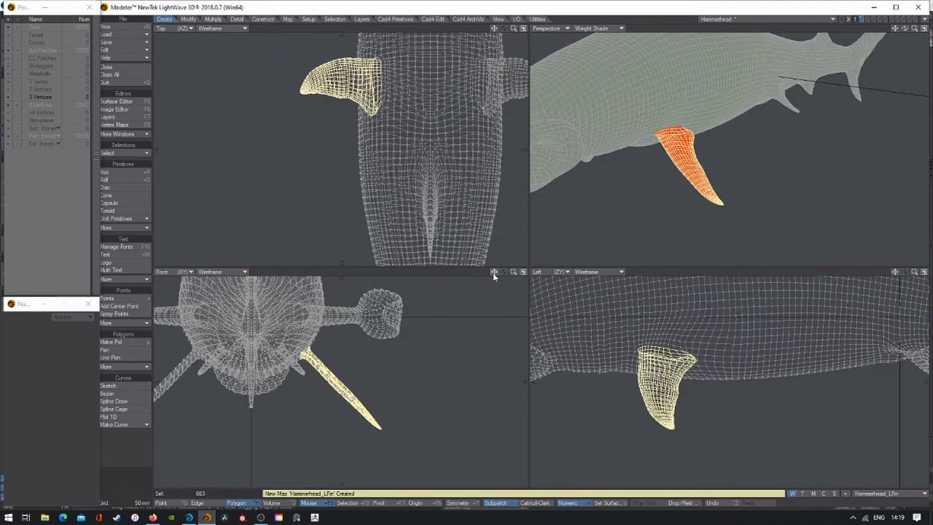
Step: Create the RFin weight map for the right fin
{"action": "left_click", "coordinate": [800, 137]}
{"action": "type", "text": "Hammerhead_"}
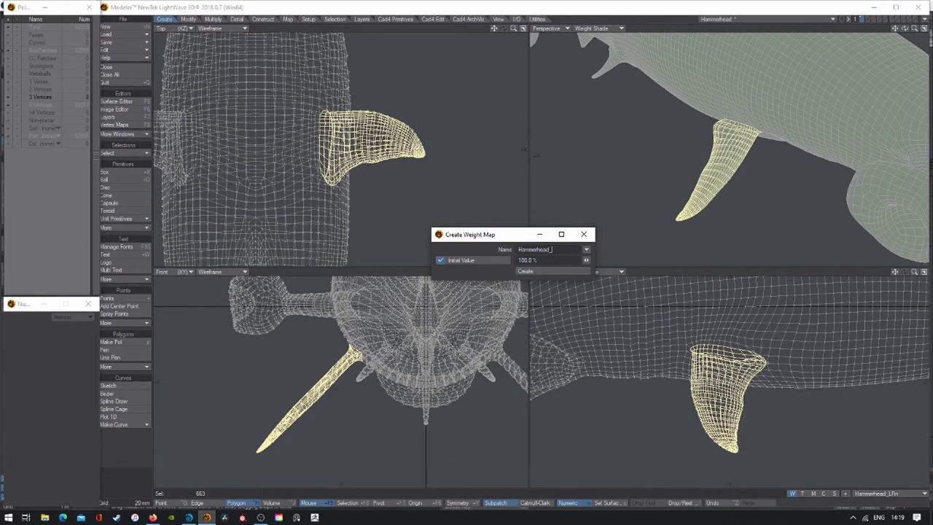
{"action": "type", "text": "RFin"}
{"action": "key", "text": "Return"}
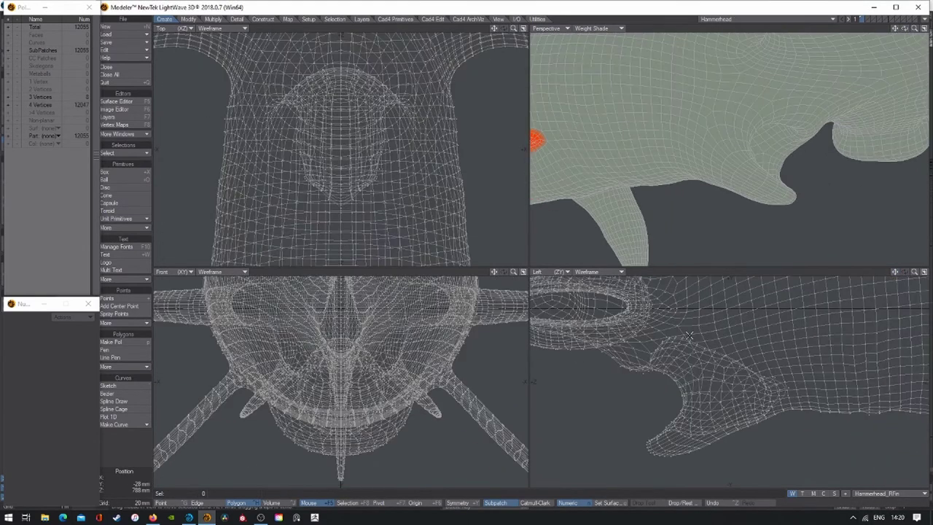
Step: Select the lower-jaw polygons and rotate them −2.0° about X to open the mouth
{"action": "right_click_drag", "start_coordinate": [732, 346], "coordinate": [732, 347]}
{"action": "key", "text": "shift+a"}
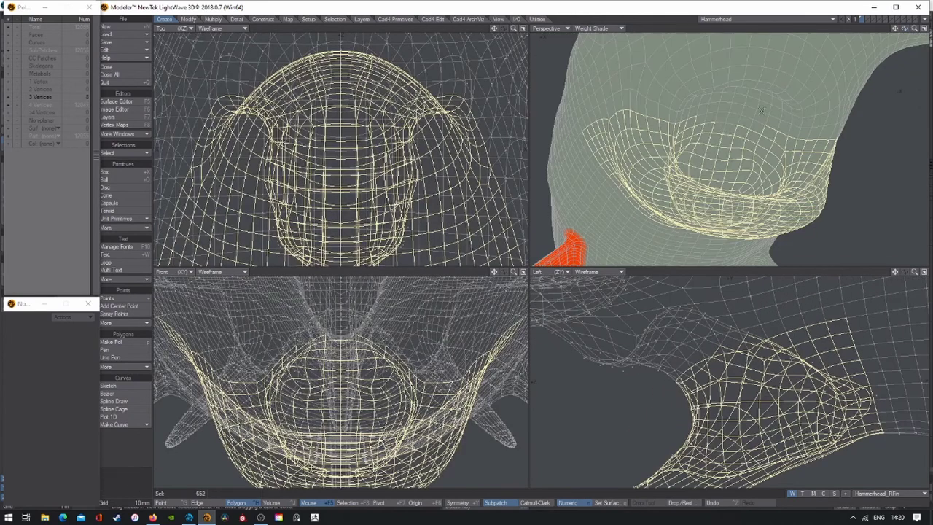
{"action": "left_click_drag", "start_coordinate": [903, 28], "coordinate": [904, 27]}
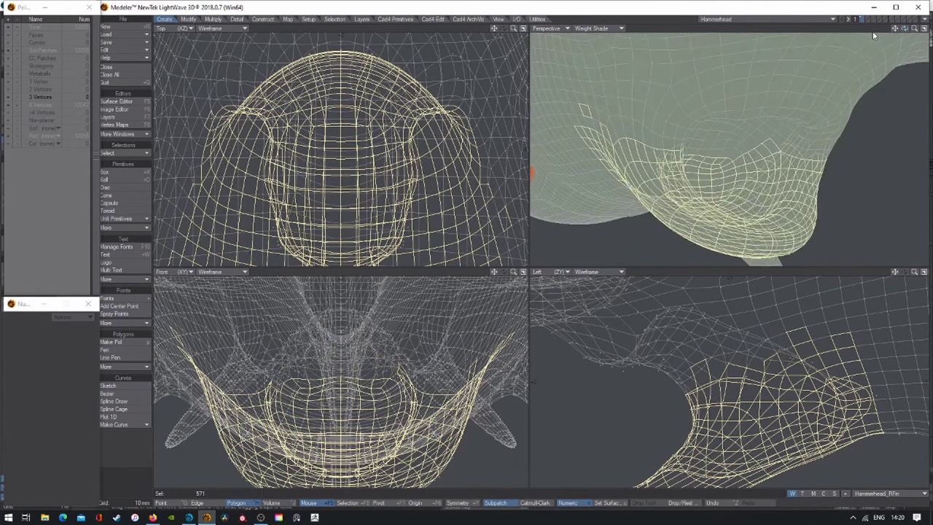
{"action": "left_click_drag", "start_coordinate": [685, 150], "coordinate": [717, 138], "text": "alt"}
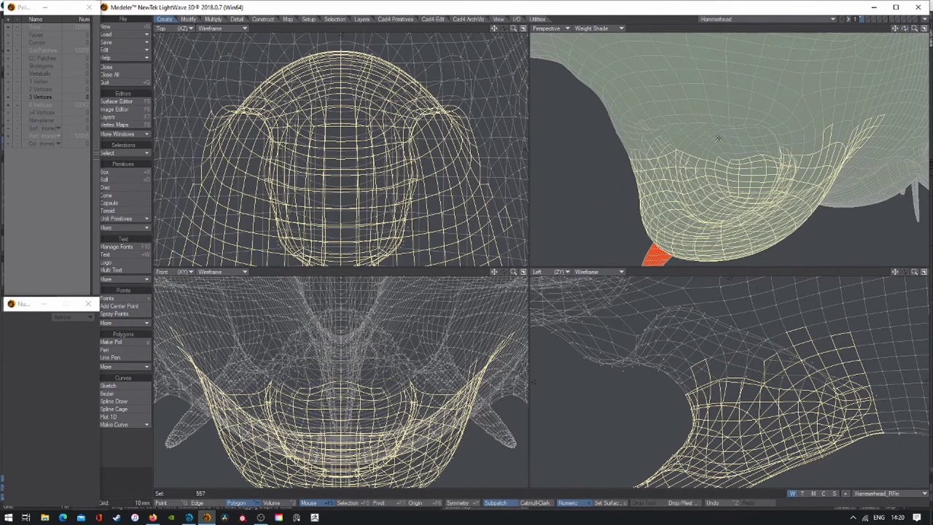
{"action": "left_click_drag", "start_coordinate": [888, 32], "coordinate": [829, 101], "text": "alt"}
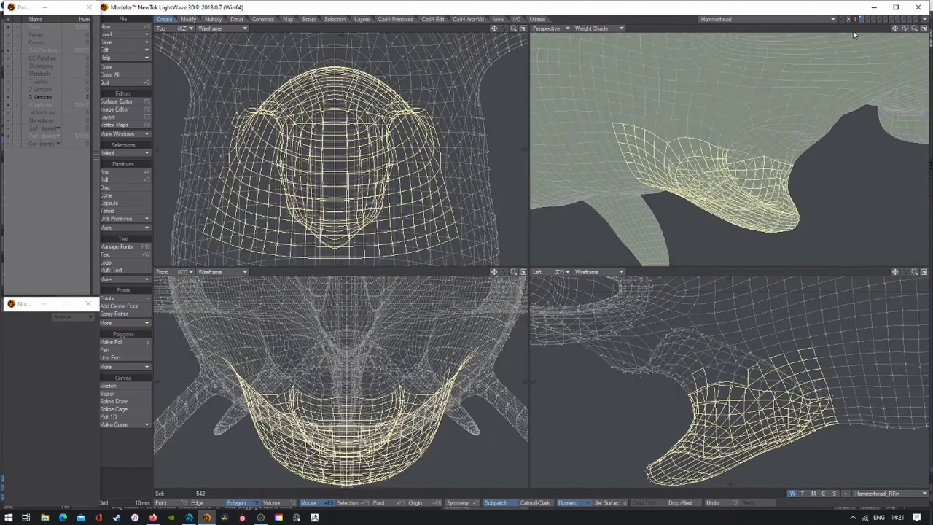
{"action": "key", "text": "y"}
{"action": "mouse_move", "coordinate": [812, 355]}
{"action": "left_mouse_down"}
{"action": "mouse_move", "coordinate": [802, 355]}
{"action": "mouse_move", "coordinate": [811, 359]}
{"action": "left_mouse_up"}
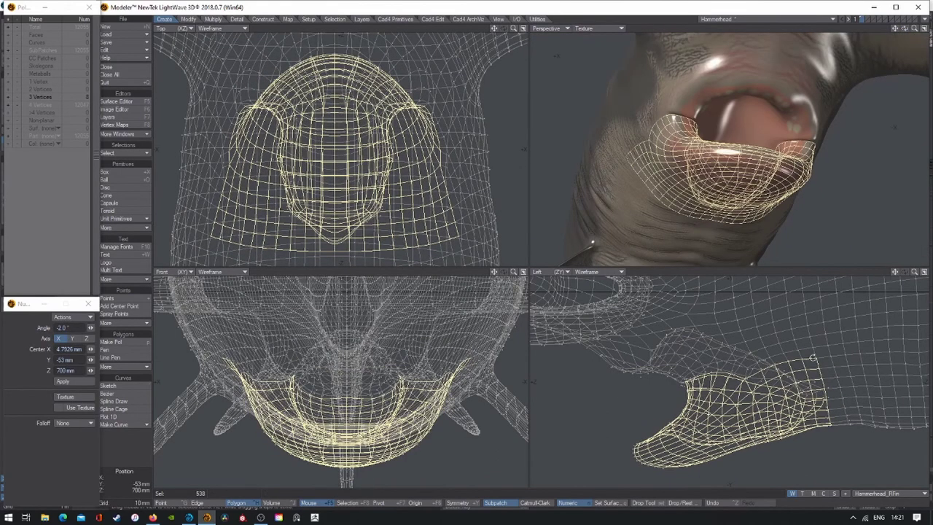
Step: Create a new morph map named Mouth_Close
{"action": "left_click", "coordinate": [814, 493]}
{"action": "left_click", "coordinate": [873, 494]}
{"action": "left_click", "coordinate": [873, 502]}
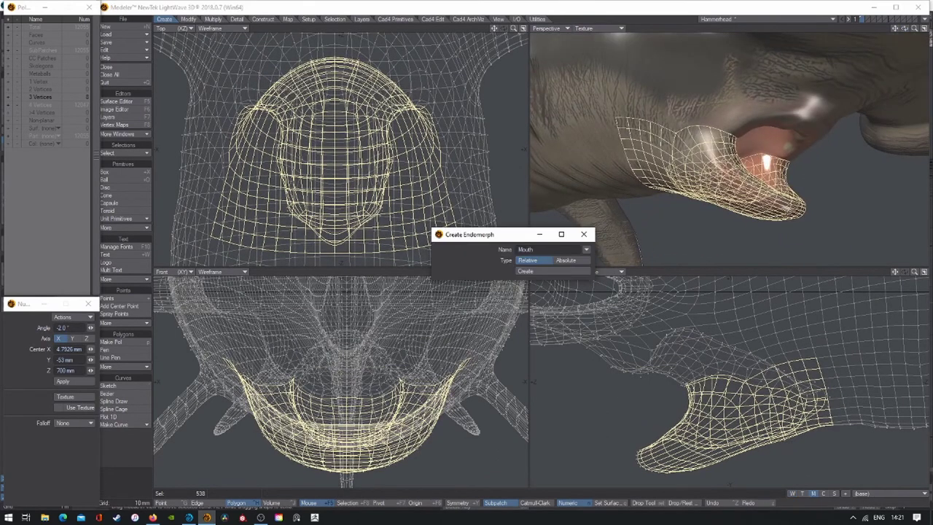
{"action": "type", "text": "_Close"}
{"action": "key", "text": "Return"}
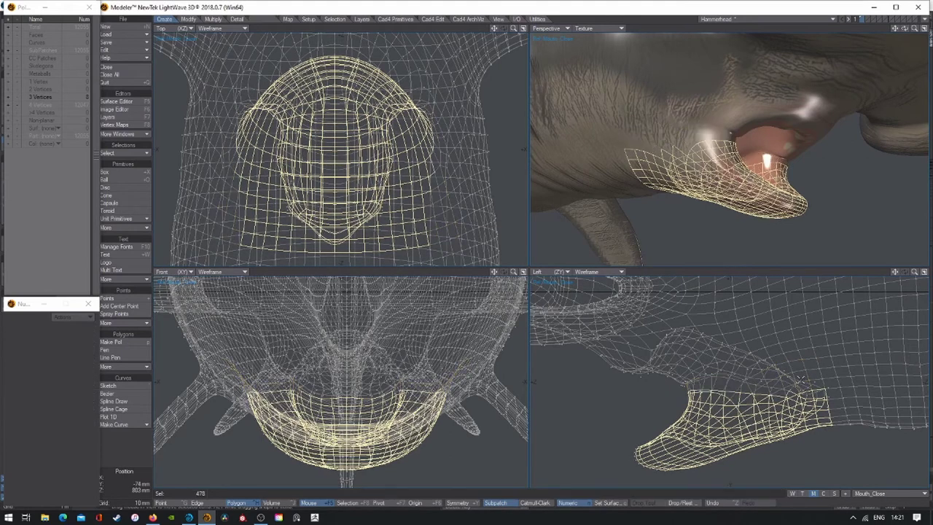
Step: Rotate the jaw and lip polygons closed within the Mouth_Close morph
{"action": "mouse_move", "coordinate": [811, 356]}
{"action": "left_mouse_down"}
{"action": "mouse_move", "coordinate": [692, 376]}
{"action": "mouse_move", "coordinate": [722, 379]}
{"action": "left_mouse_up"}
{"action": "key", "text": "space"}
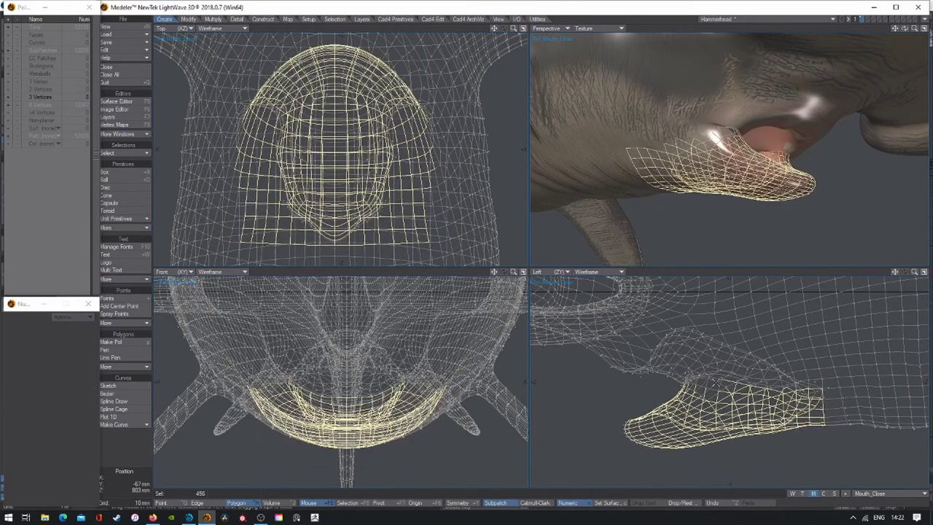
{"action": "key", "text": "shift+a"}
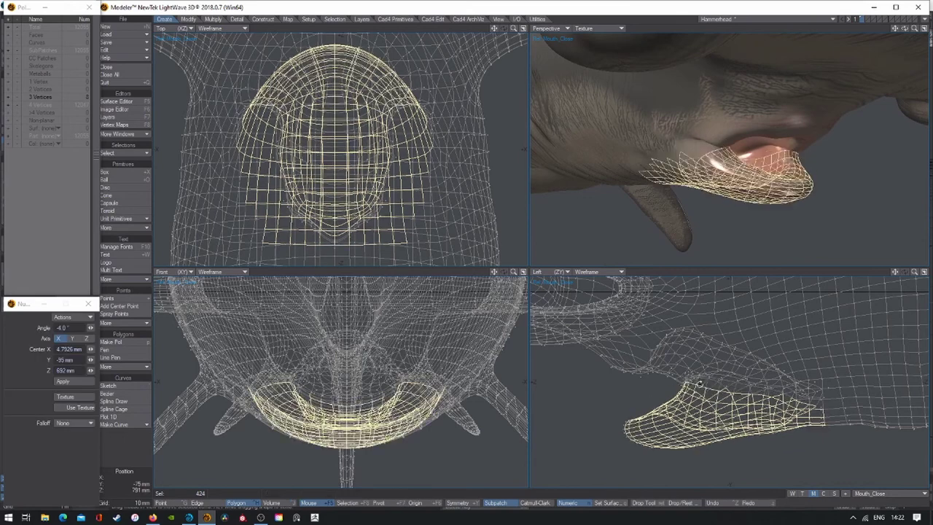
{"action": "key", "text": "shift+a"}
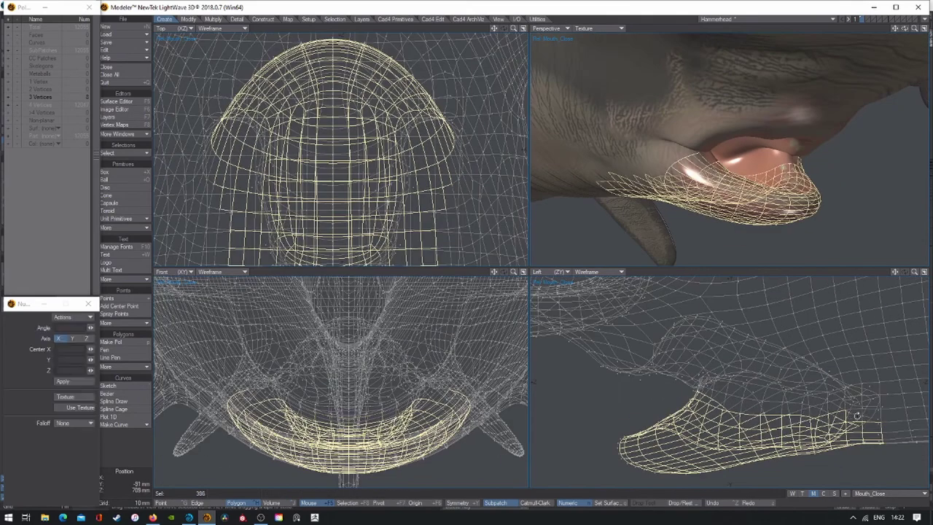
{"action": "left_click_drag", "start_coordinate": [857, 416], "coordinate": [860, 417]}
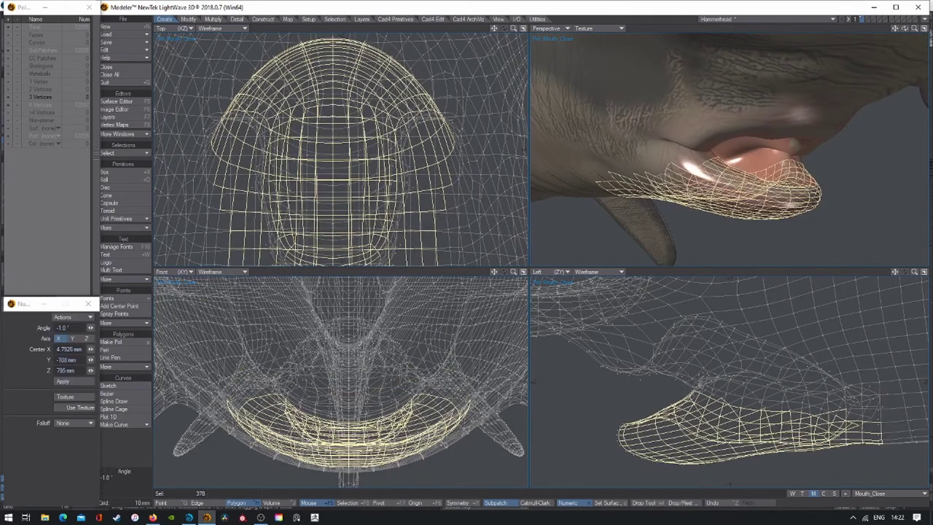
{"action": "right_click_drag", "start_coordinate": [860, 408], "coordinate": [742, 421], "text": "ctrl"}
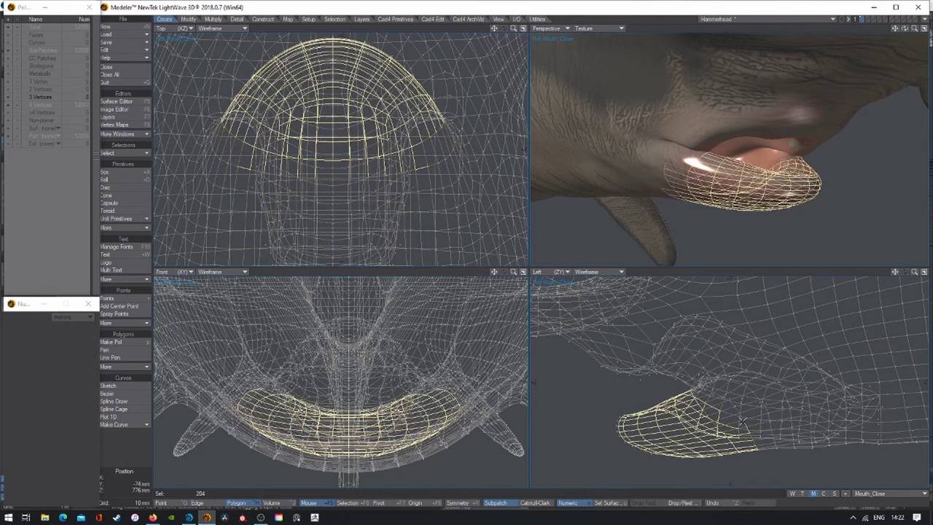
Step: Clear the selection, return to the (base) shape and switch back to Layout
{"action": "key", "text": "slash"}
{"action": "key", "text": "a"}
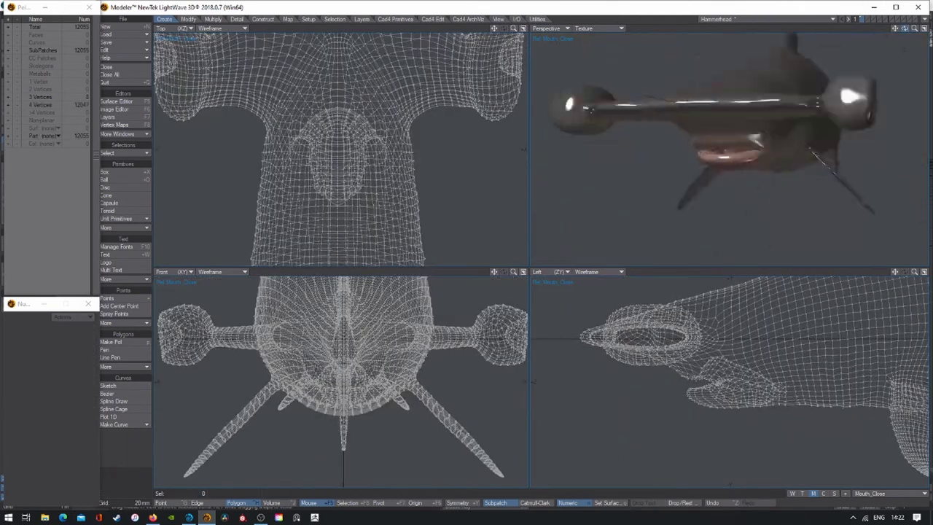
{"action": "left_click", "coordinate": [882, 493]}
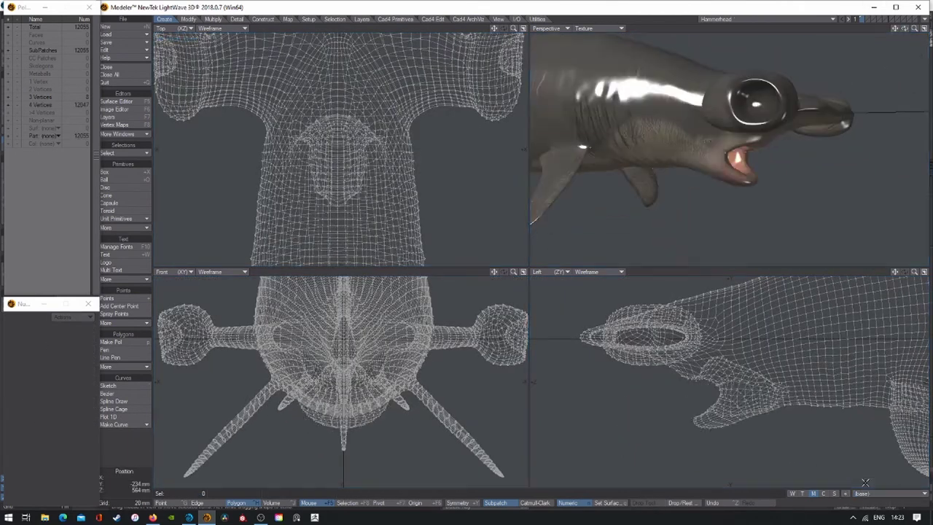
{"action": "key", "text": "a"}
{"action": "key", "text": "F12"}
Step: Set the tail bone's Bone Weight Map to Hammerhead_Tail
{"action": "left_click", "coordinate": [244, 497]}
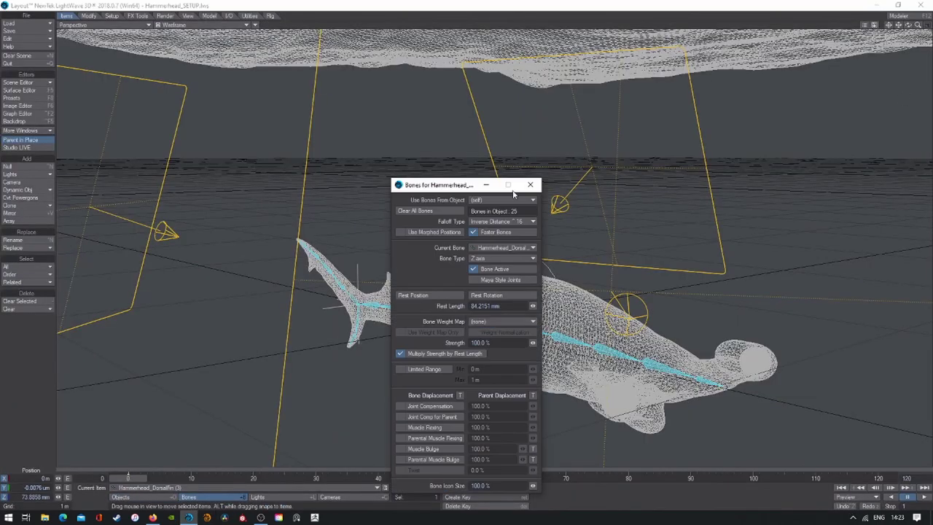
{"action": "left_click", "coordinate": [146, 497]}
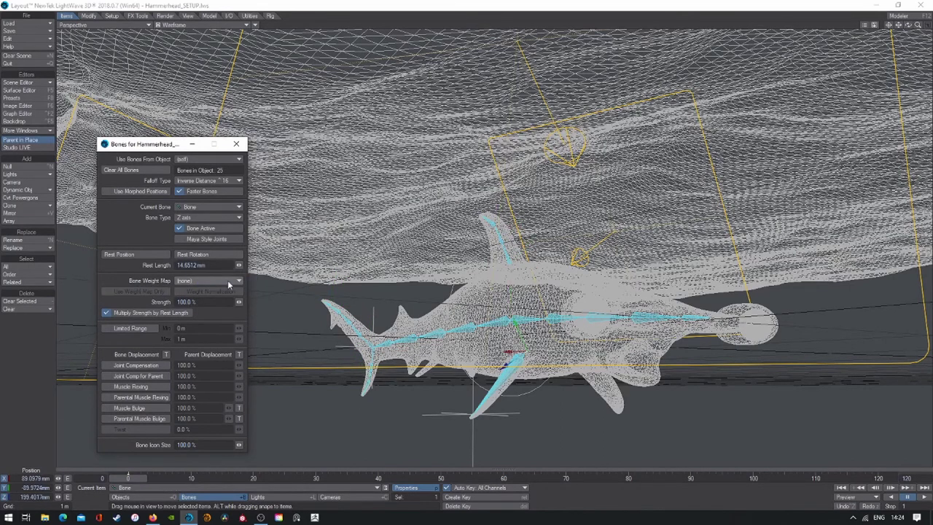
{"action": "left_click", "coordinate": [211, 280]}
{"action": "left_click", "coordinate": [212, 298]}
{"action": "left_click", "coordinate": [236, 144]}
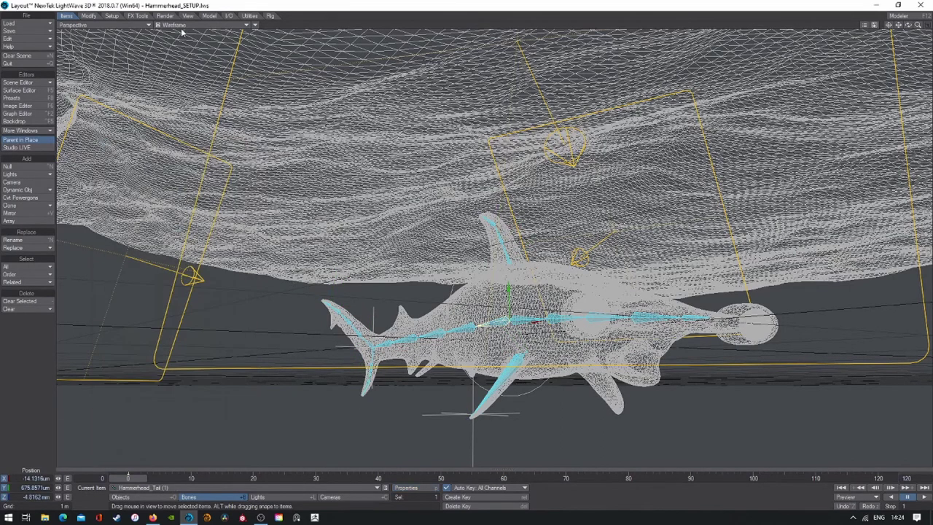
Step: Switch to Shaded Solid and rotate the tail bone to test its deformation
{"action": "key", "text": "shift+F8"}
{"action": "left_click", "coordinate": [111, 15]}
{"action": "left_click_drag", "start_coordinate": [368, 321], "coordinate": [328, 321]}
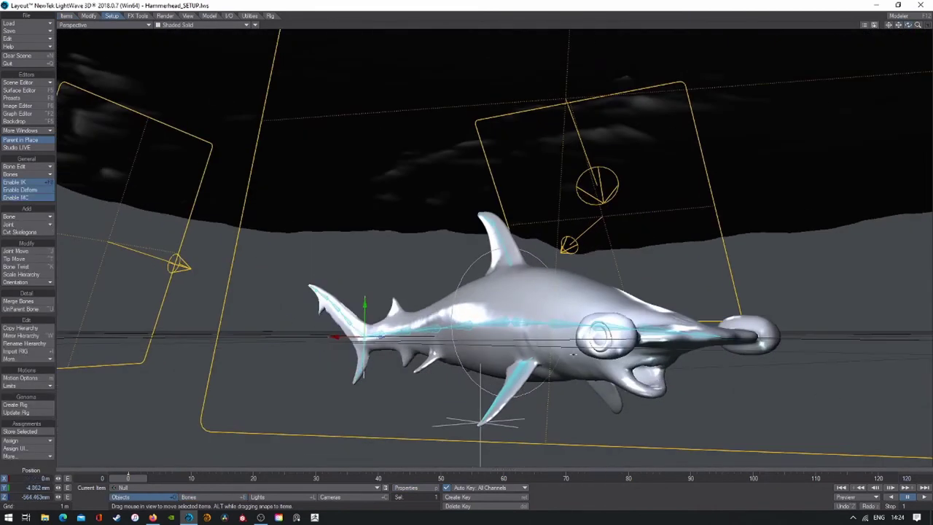
Step: Toggle Enable Deform and mirror the fin bone hierarchy to the shark's left side
{"action": "left_click", "coordinate": [30, 192]}
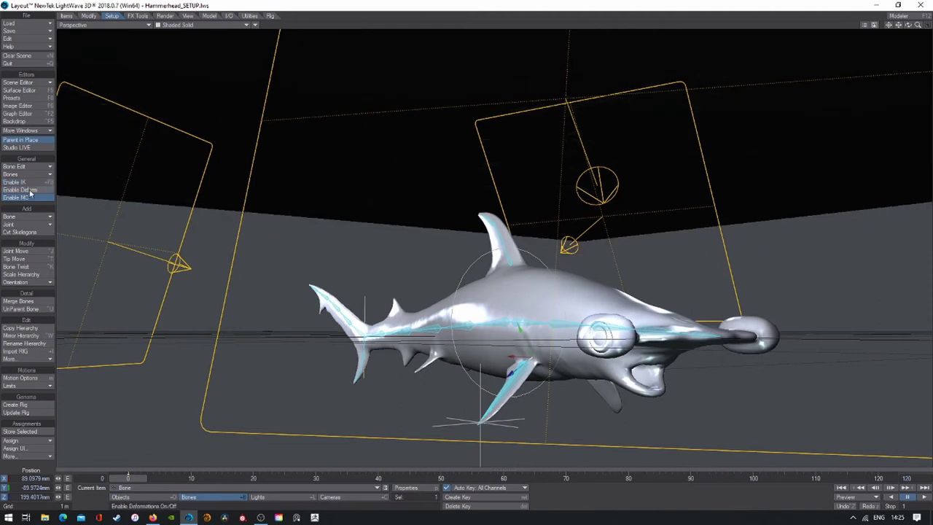
{"action": "left_click", "coordinate": [30, 335]}
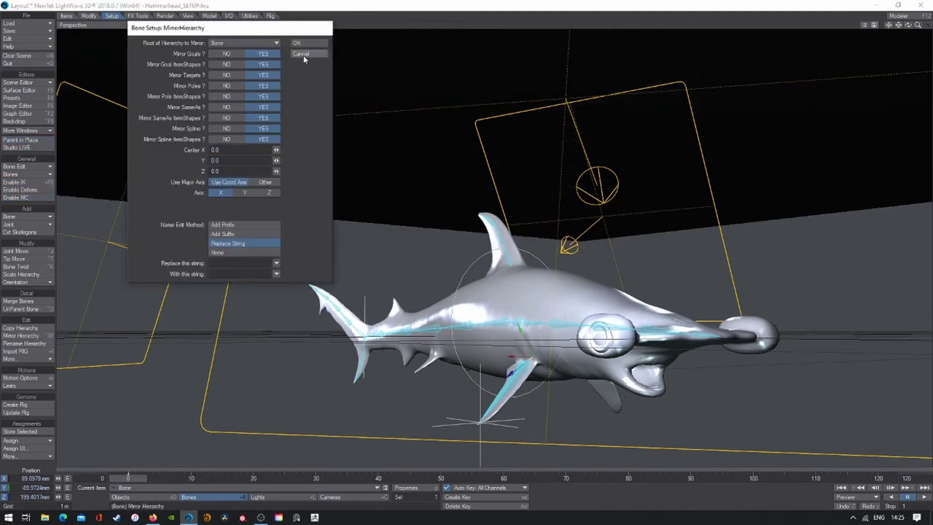
{"action": "left_click", "coordinate": [327, 41]}
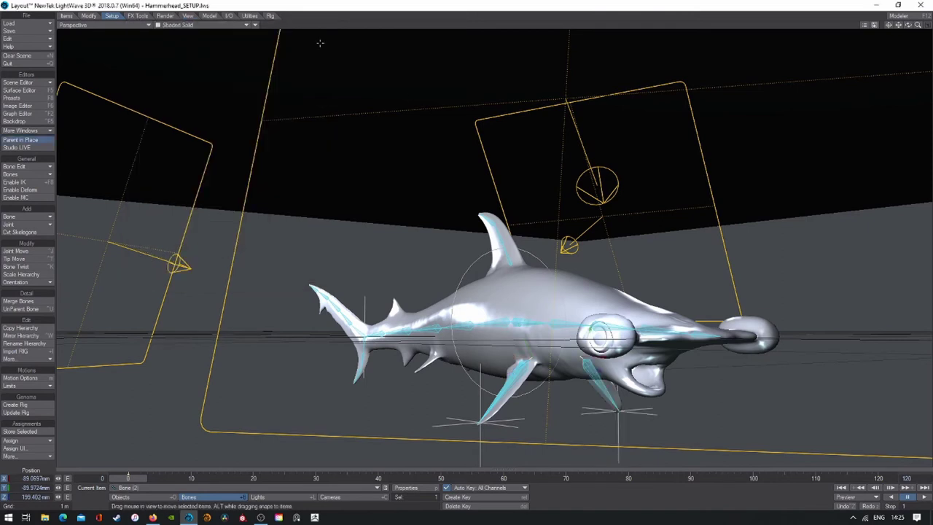
{"action": "left_click_drag", "start_coordinate": [907, 25], "coordinate": [909, 29]}
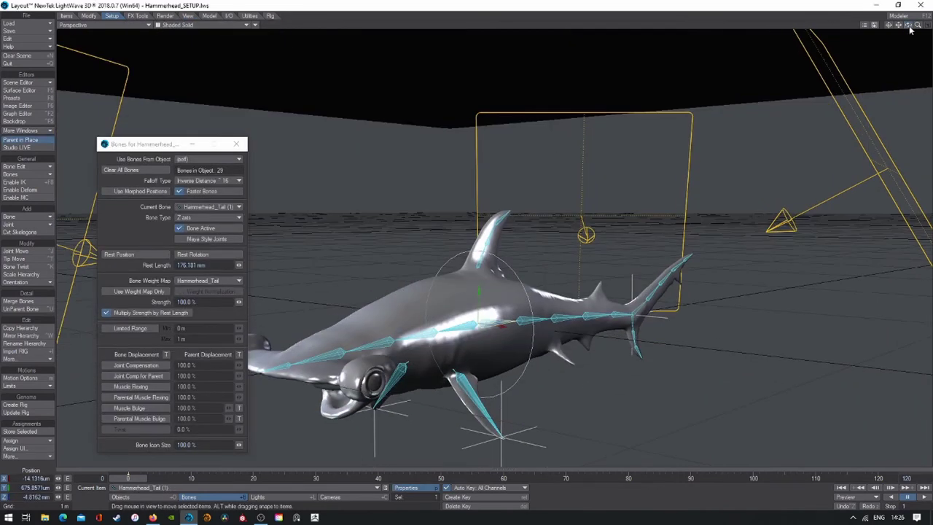
Step: Select the Hammerhead_LeftFin_IK goal and enable IK on the left fin
{"action": "key", "text": "Down"}
{"action": "key", "text": "Down"}
{"action": "key", "text": "Down"}
{"action": "key", "text": "y"}
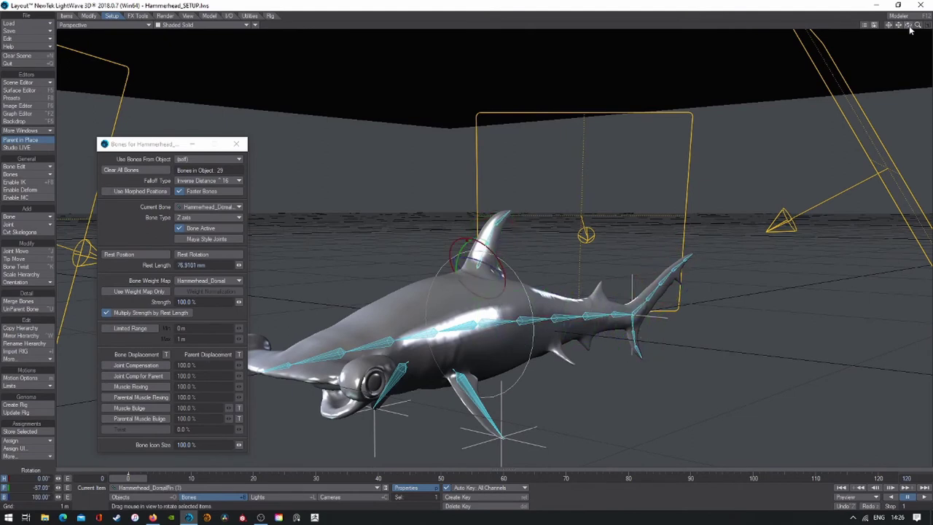
{"action": "key", "text": "Down"}
{"action": "key", "text": "Down"}
{"action": "key", "text": "Down"}
{"action": "key", "text": "Down"}
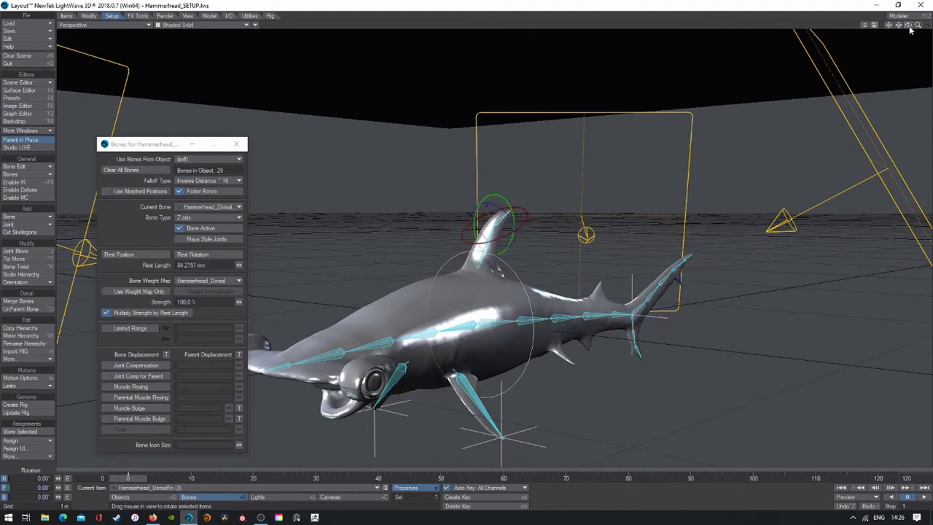
{"action": "key", "text": "Down"}
{"action": "key", "text": "Down"}
{"action": "left_click", "coordinate": [498, 399]}
{"action": "key", "text": "shift+F6"}
{"action": "key", "text": "t"}
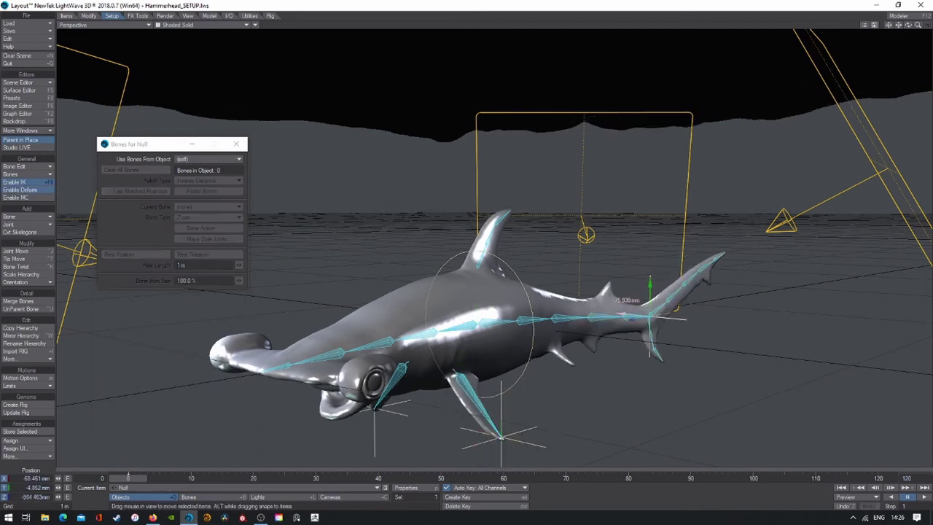
{"action": "key", "text": "Down"}
{"action": "left_click_drag", "start_coordinate": [898, 27], "coordinate": [908, 25]}
{"action": "left_click", "coordinate": [235, 143]}
Step: Add a new null named 'Hammerhead_TailIK' and set a custom item shape colour in its properties
{"action": "left_click", "coordinate": [66, 15]}
{"action": "left_click", "coordinate": [8, 166]}
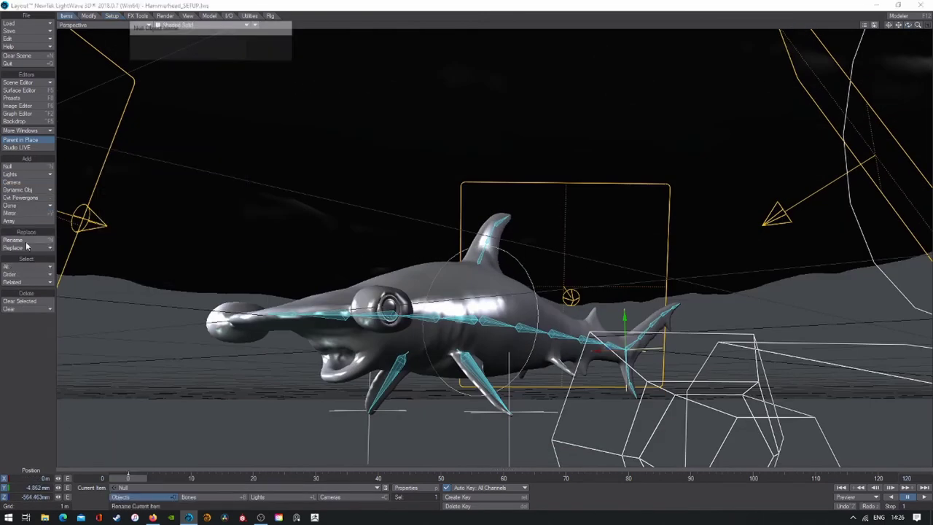
{"action": "type", "text": "Hammerhead_TailIK"}
{"action": "key", "text": "Return"}
{"action": "key", "text": "p"}
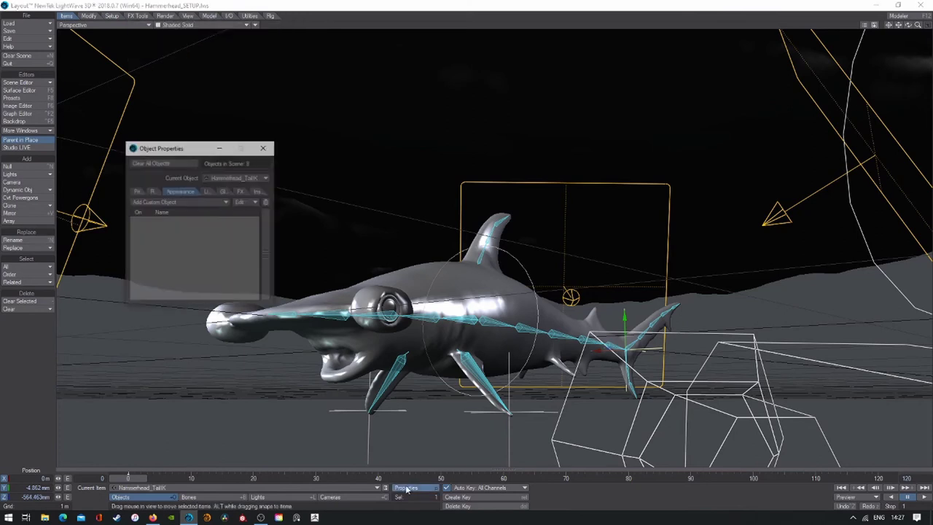
{"action": "left_click", "coordinate": [175, 191]}
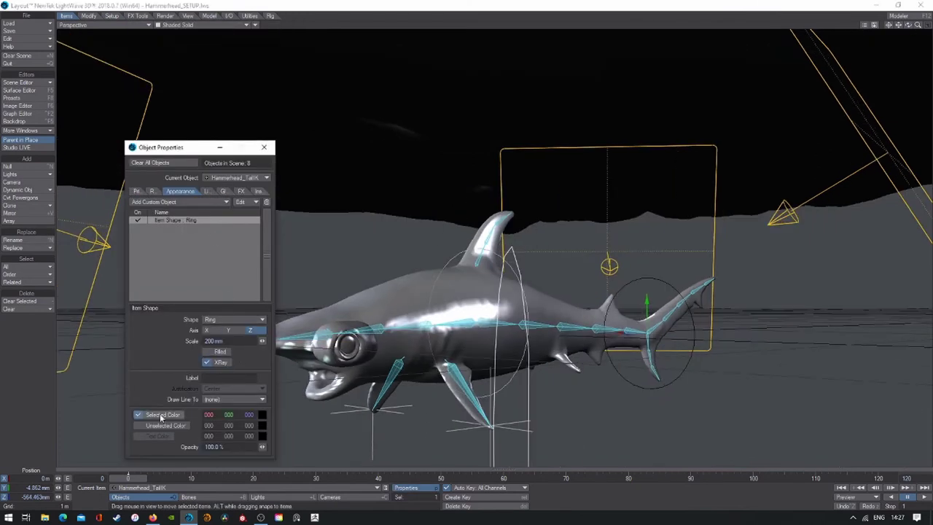
{"action": "left_click", "coordinate": [261, 414]}
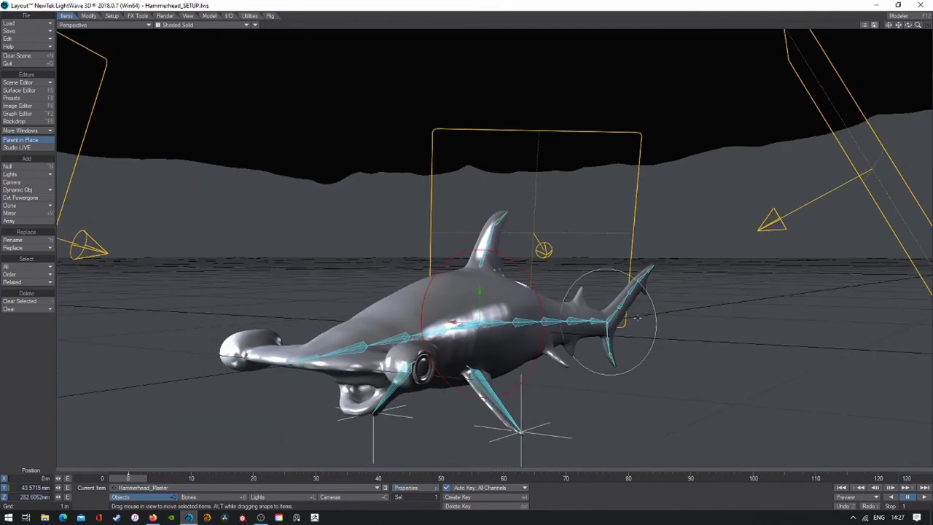
Step: Give the left and right fin IK nulls a Ball item shape and set their colours
{"action": "left_click", "coordinate": [162, 313]}
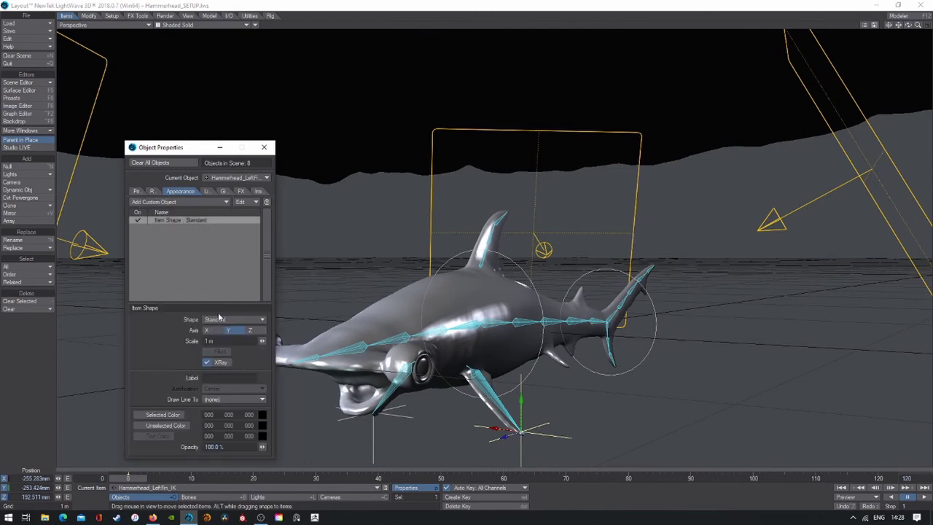
{"action": "left_click", "coordinate": [234, 318]}
{"action": "left_click", "coordinate": [218, 325]}
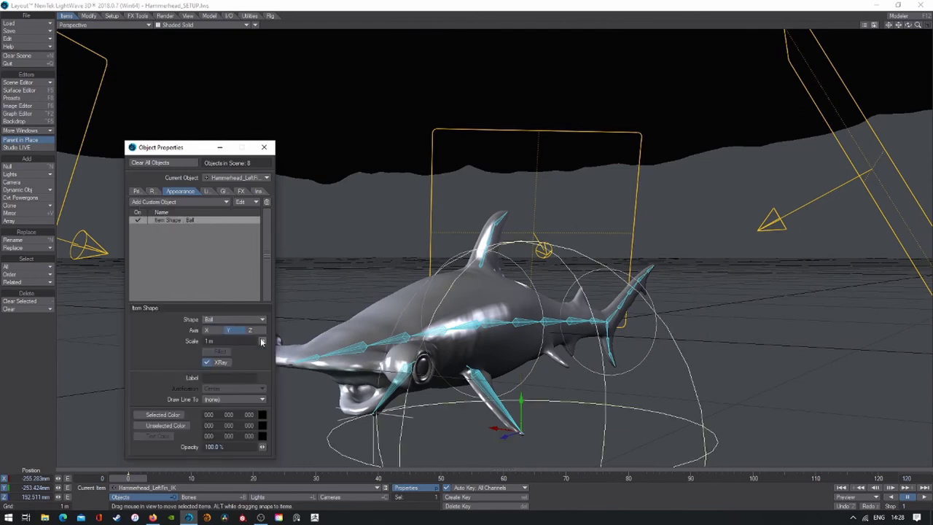
{"action": "left_click", "coordinate": [168, 415]}
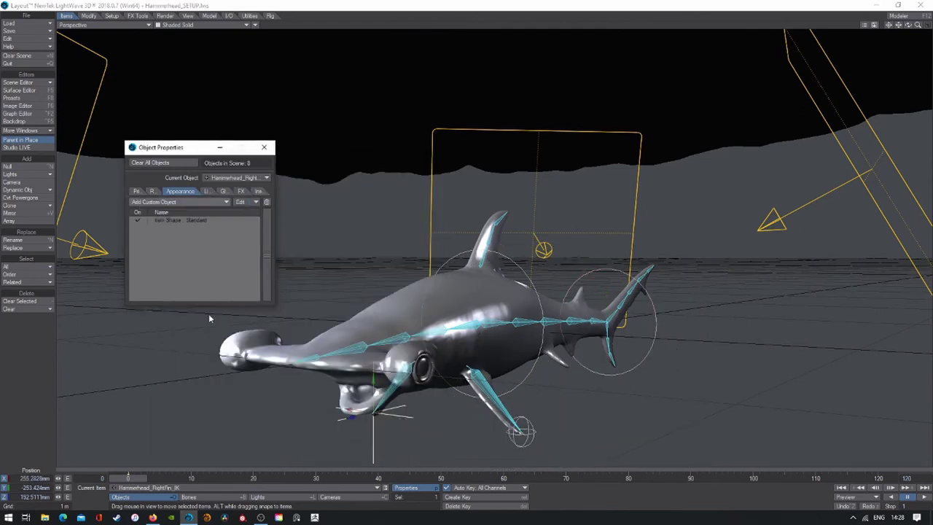
{"action": "left_click", "coordinate": [167, 414]}
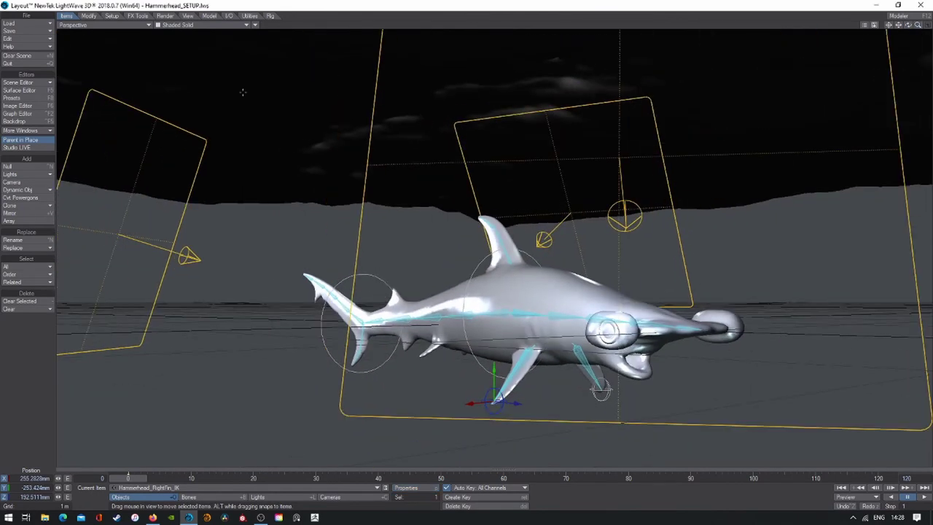
{"action": "left_click", "coordinate": [112, 15]}
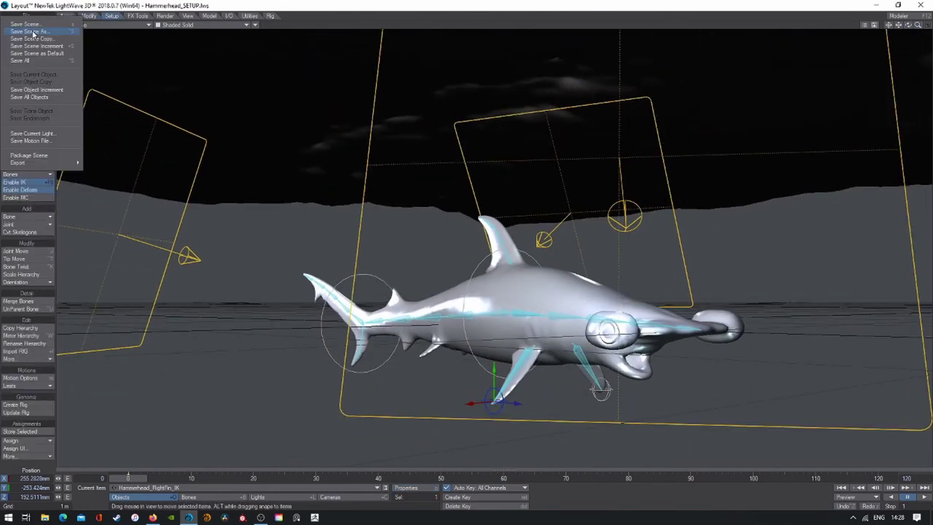
{"action": "left_click", "coordinate": [376, 487]}
Step: In the Scene Editor, colour the Hammerhead_Head (1) and fin bones Dark Blue
{"action": "left_click", "coordinate": [145, 467]}
{"action": "key", "text": "p"}
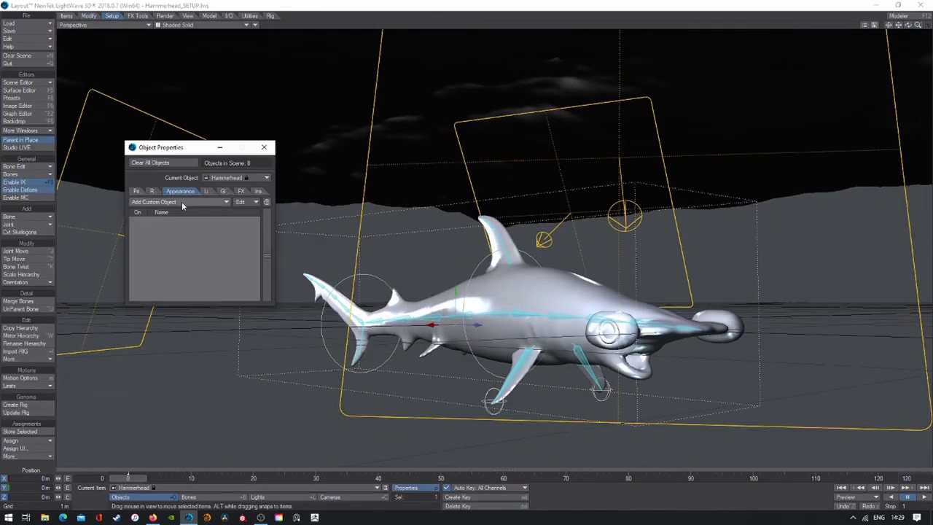
{"action": "left_click", "coordinate": [264, 145]}
{"action": "key", "text": "ctrl+F1"}
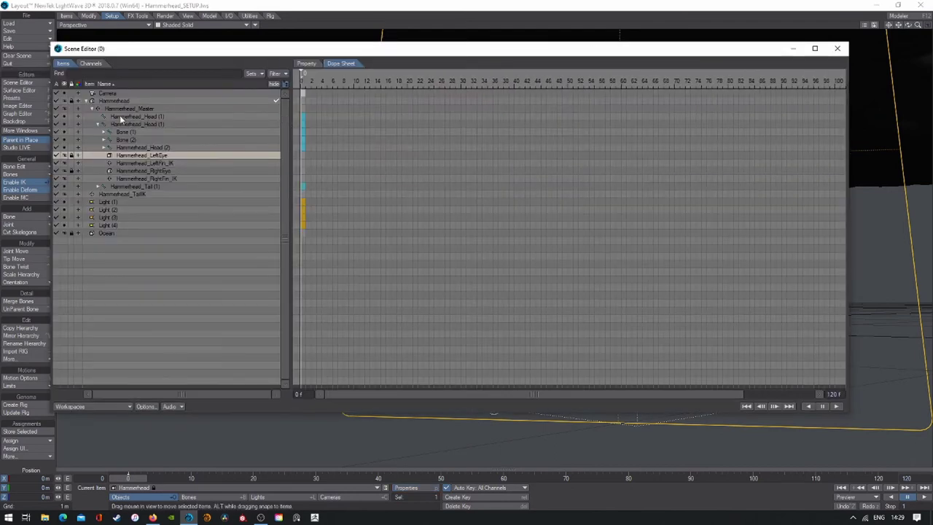
{"action": "left_click", "coordinate": [78, 117]}
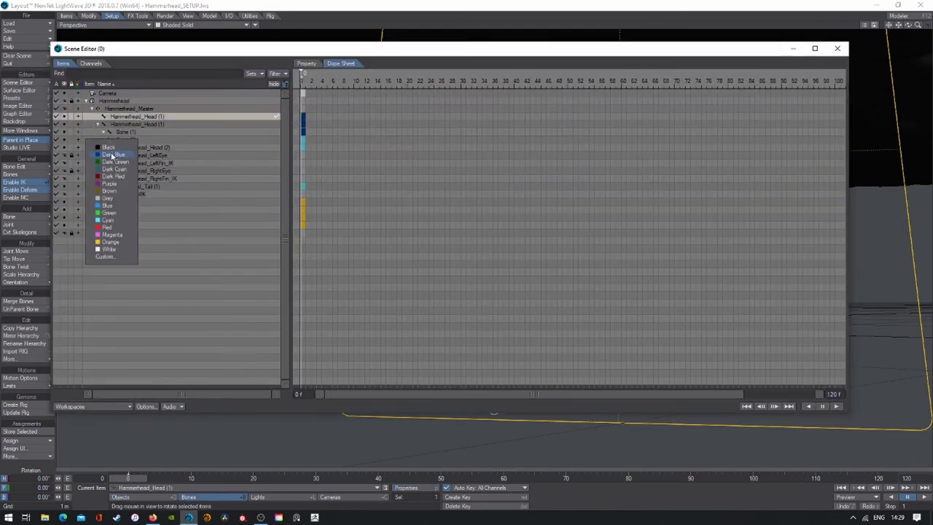
{"action": "left_click", "coordinate": [108, 138]}
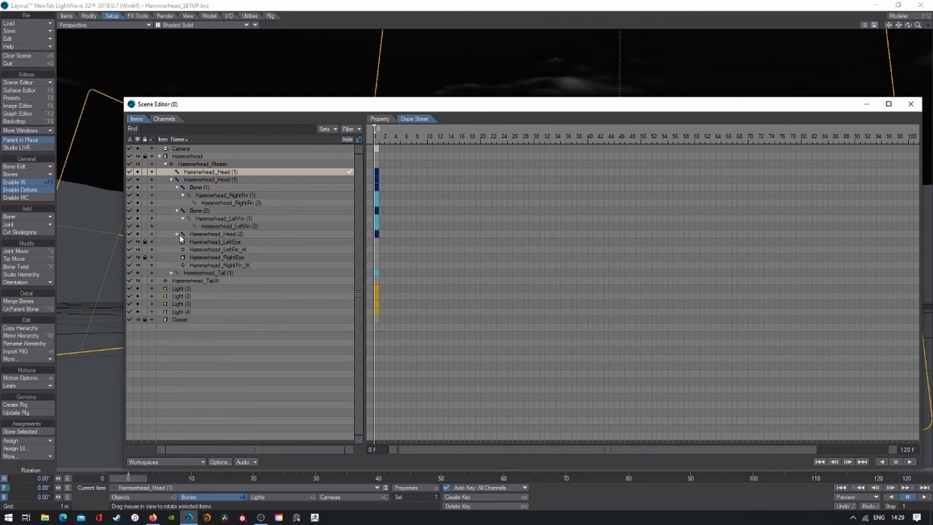
{"action": "left_click", "coordinate": [184, 202]}
Step: Expand the tail hierarchy and colour the dorsal fin and Tail bones through Tail (10) Dark Blue
{"action": "left_click", "coordinate": [199, 258]}
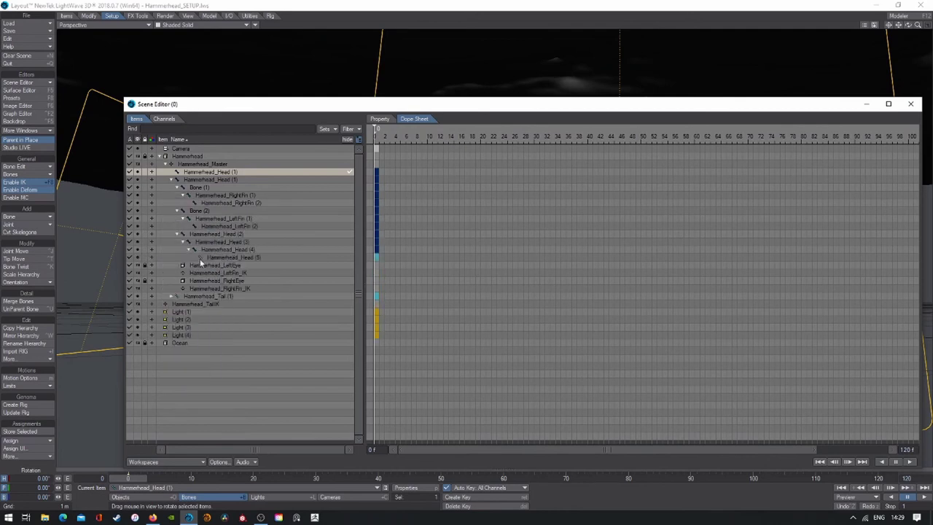
{"action": "left_click", "coordinate": [178, 304]}
{"action": "left_click", "coordinate": [186, 335]}
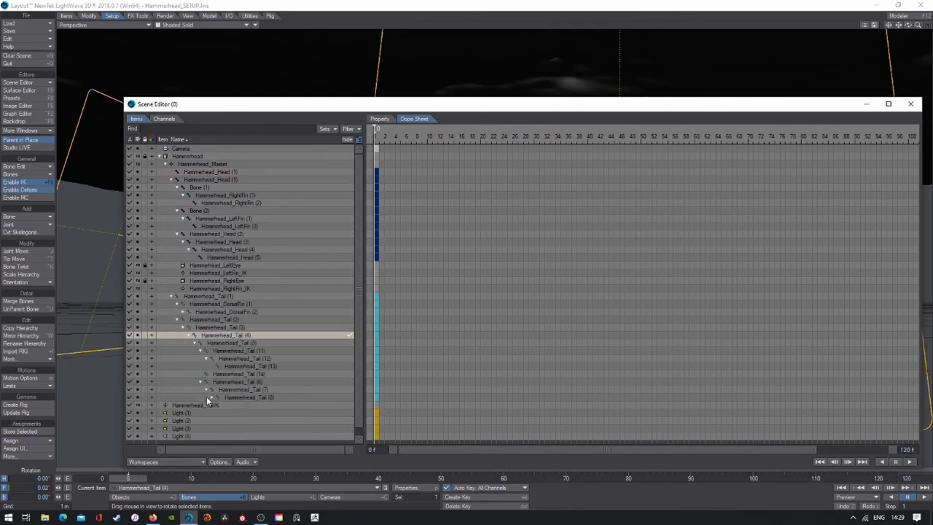
{"action": "left_click_drag", "start_coordinate": [190, 314], "coordinate": [229, 408]}
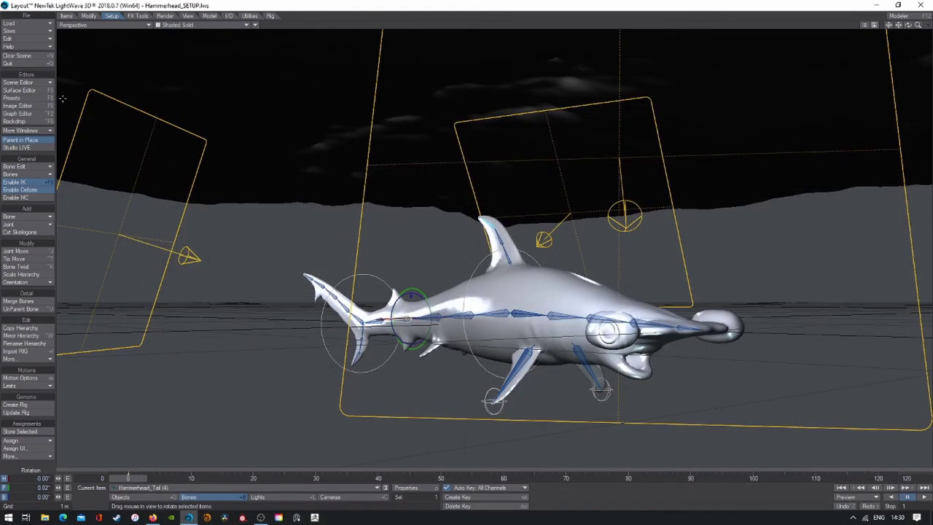
{"action": "left_click", "coordinate": [266, 483]}
{"action": "left_click", "coordinate": [209, 210]}
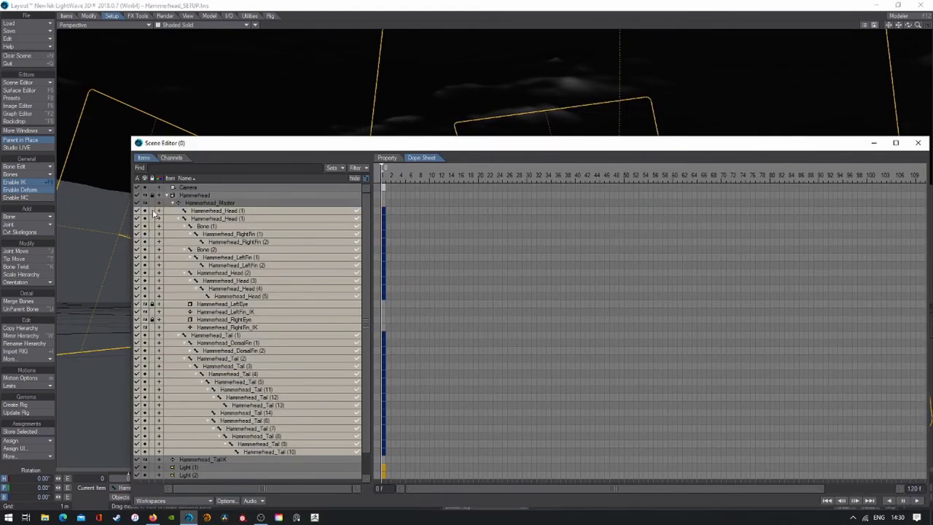
{"action": "key", "text": "ctrl+e"}
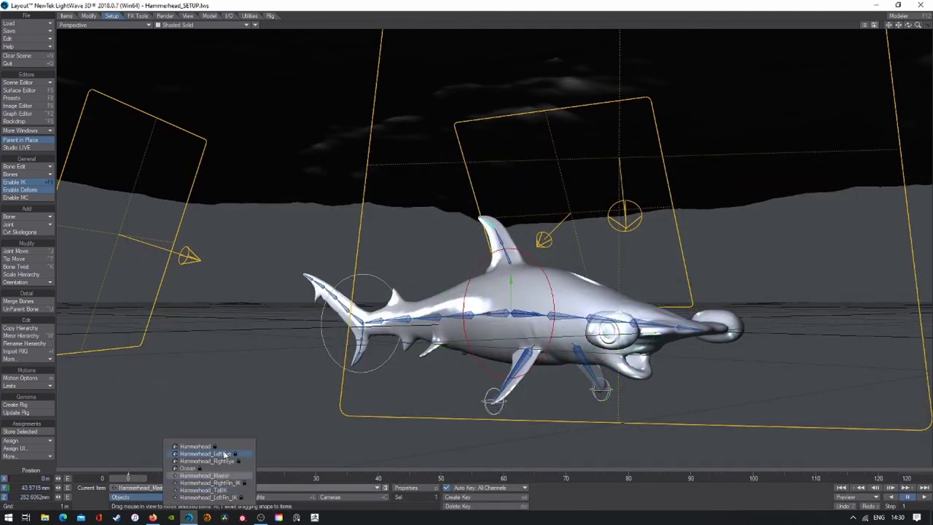
Step: Dismiss the descendant error and set Hammerhead's Parent Item to Hammerhead_Master in Motion Options
{"action": "left_click", "coordinate": [224, 454]}
{"action": "left_click", "coordinate": [139, 487]}
{"action": "left_click", "coordinate": [188, 446]}
{"action": "key", "text": "m"}
{"action": "left_click", "coordinate": [291, 141]}
{"action": "left_click", "coordinate": [241, 153]}
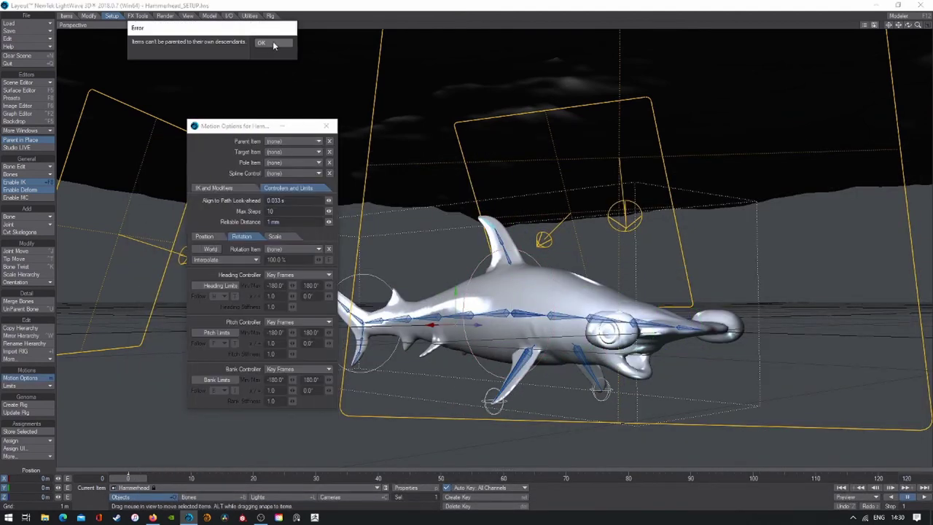
{"action": "left_click", "coordinate": [278, 45]}
{"action": "key", "text": "m"}
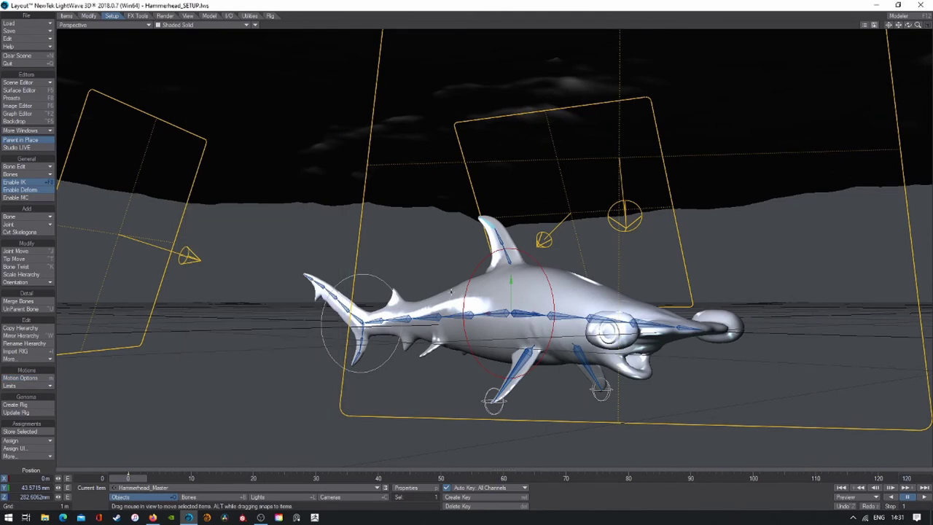
{"action": "key", "text": "y"}
{"action": "key", "text": "m"}
{"action": "left_click", "coordinate": [292, 140]}
{"action": "key", "text": "m"}
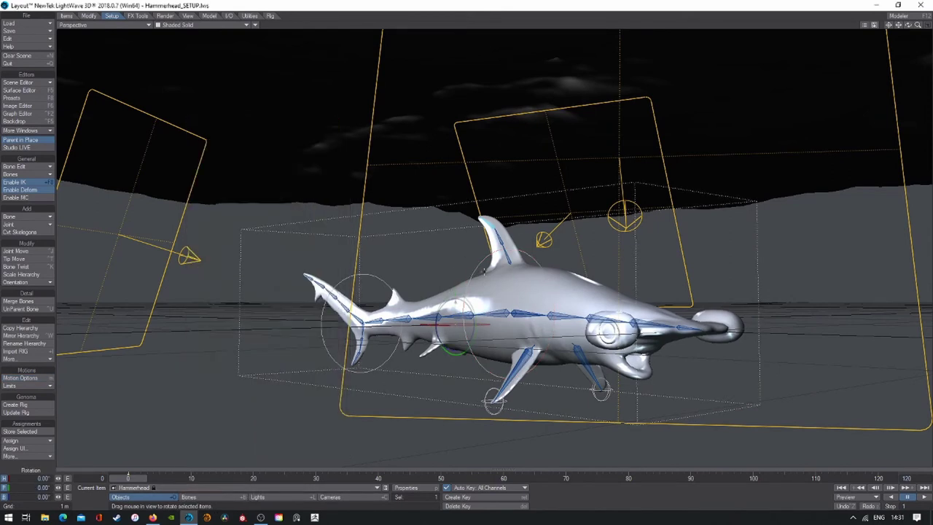
Step: Test-lift the shark to check the parenting, then verify the hierarchy in the Scene Editor
{"action": "key", "text": "t"}
{"action": "mouse_move", "coordinate": [510, 321]}
{"action": "left_mouse_down"}
{"action": "mouse_move", "coordinate": [510, 124]}
{"action": "mouse_move", "coordinate": [510, 278]}
{"action": "left_mouse_up"}
{"action": "key", "text": "m"}
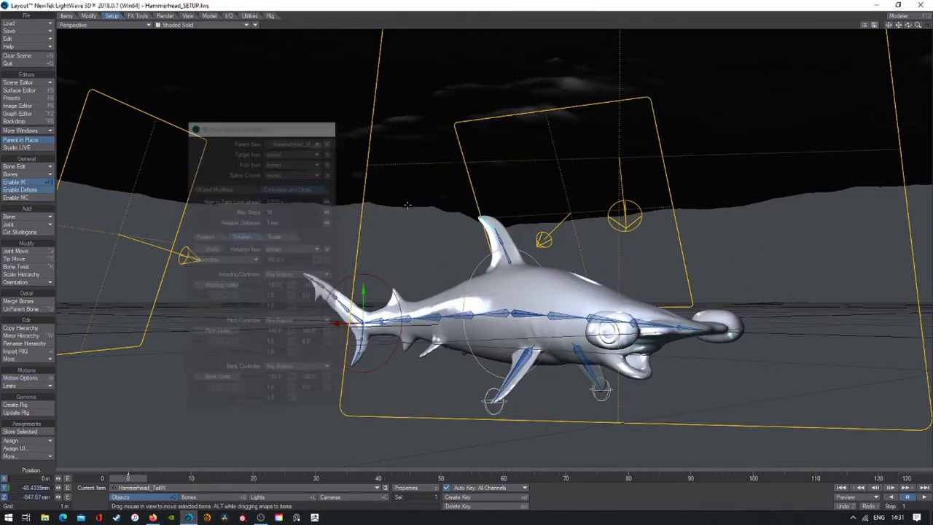
{"action": "key", "text": "m"}
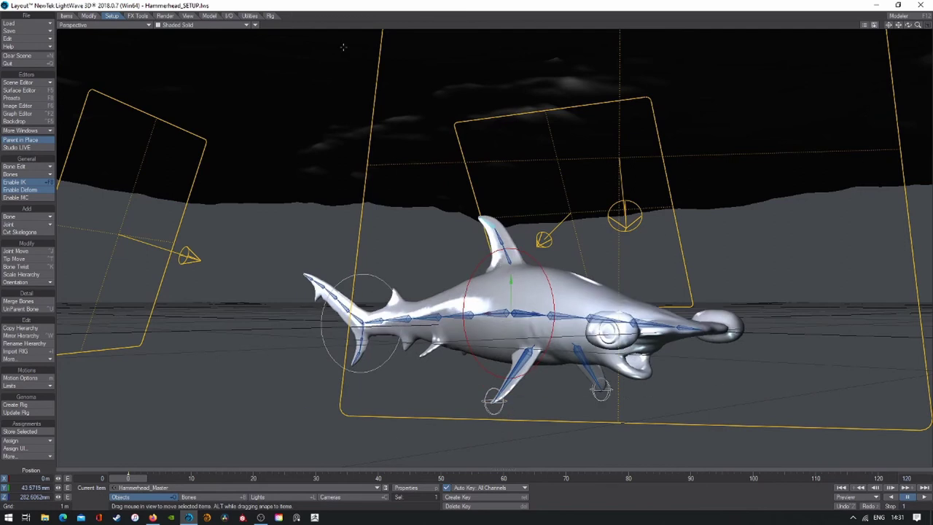
{"action": "left_click", "coordinate": [18, 82]}
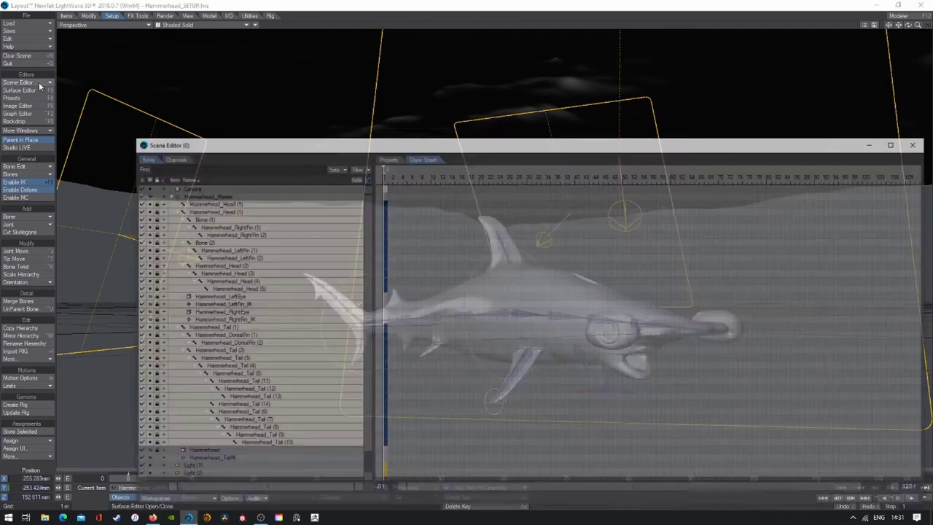
{"action": "left_click_drag", "start_coordinate": [245, 166], "coordinate": [376, 354]}
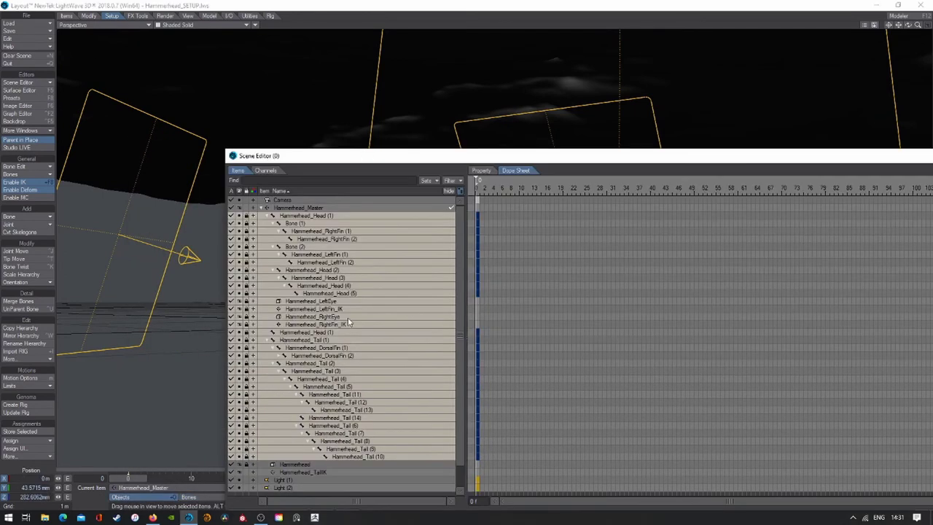
{"action": "left_click", "coordinate": [246, 310]}
{"action": "left_click", "coordinate": [601, 390]}
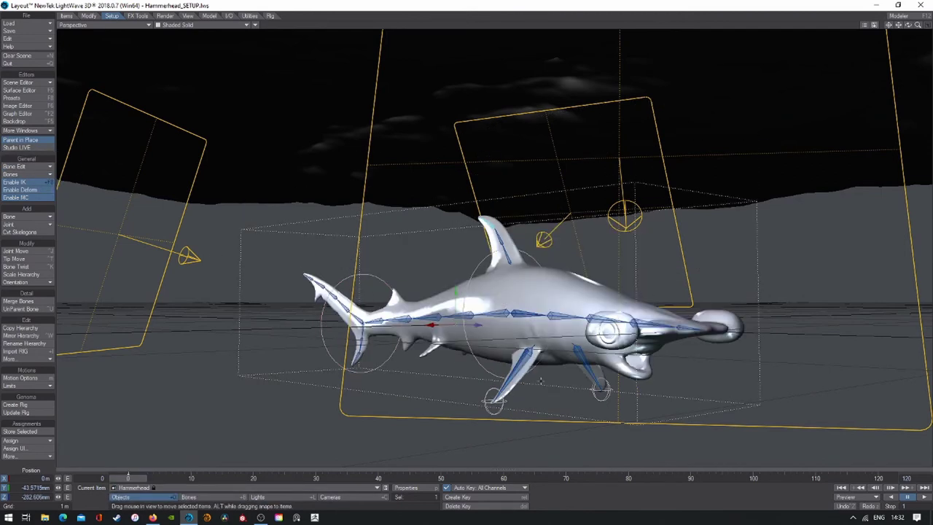
Step: Test-rotate the whole rig, undo it, and briefly check the top view
{"action": "key", "text": "m"}
{"action": "key", "text": "ctrl+z"}
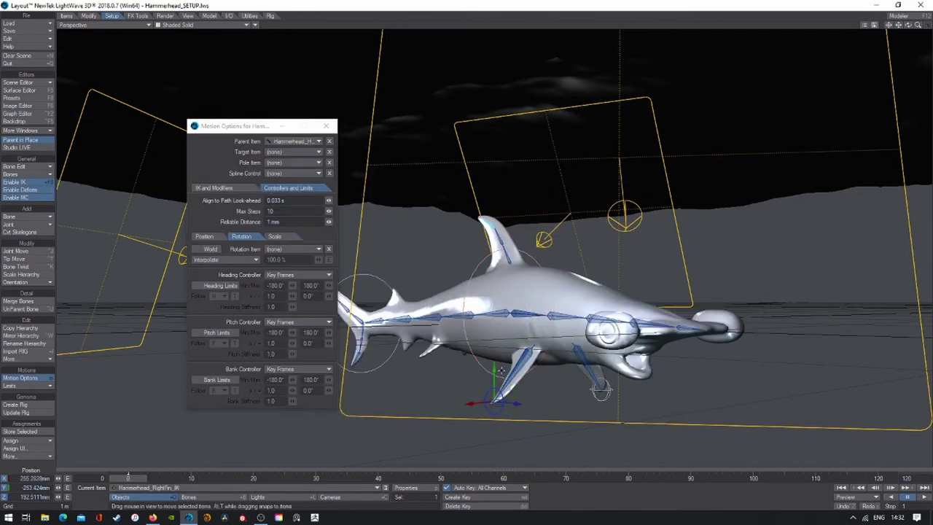
{"action": "left_click", "coordinate": [329, 125]}
{"action": "left_click", "coordinate": [96, 25]}
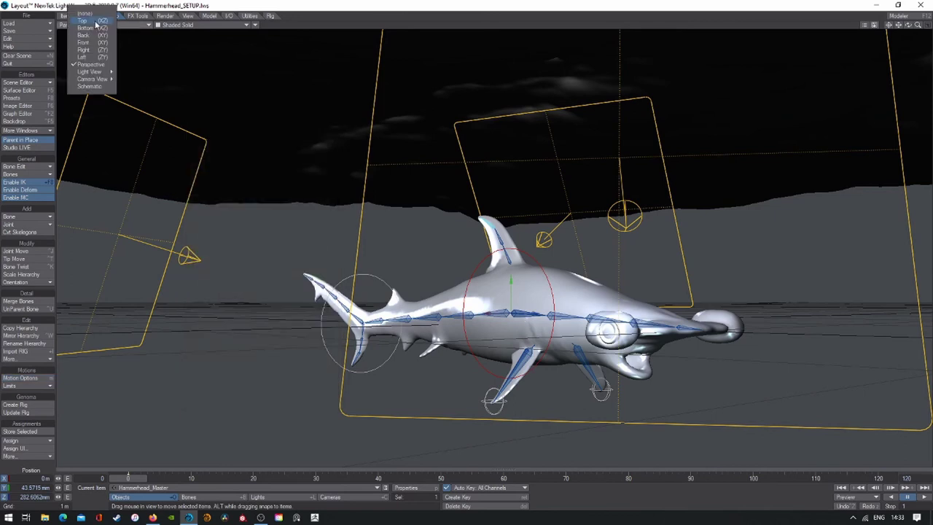
{"action": "left_click", "coordinate": [96, 25]}
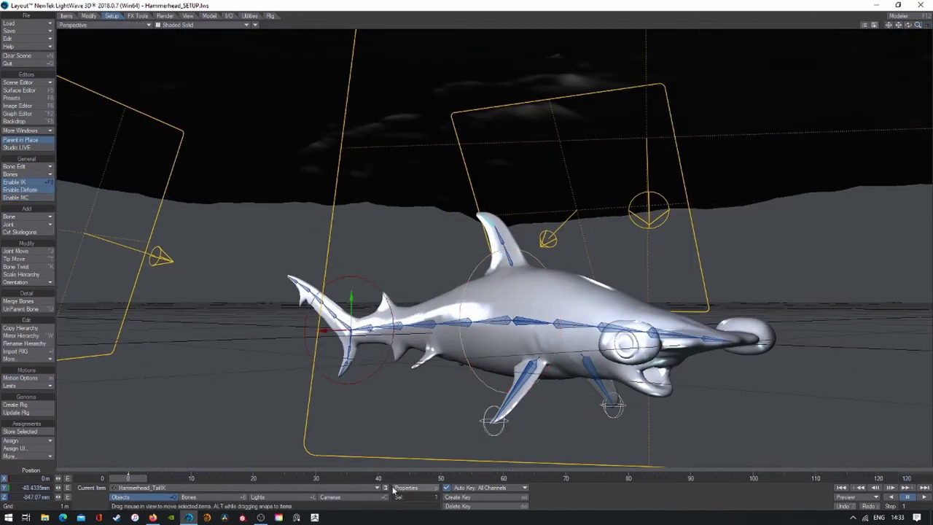
Step: Make Hammerhead_RightEye current in the Scene Editor and inspect the dorsal bone's properties
{"action": "left_click", "coordinate": [18, 83]}
{"action": "left_click", "coordinate": [218, 316]}
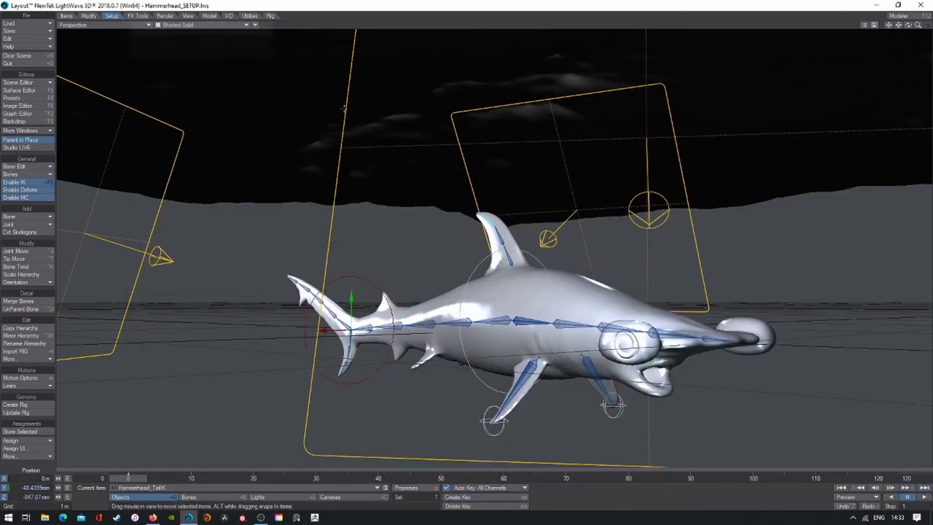
{"action": "key", "text": "shift+b"}
{"action": "key", "text": "p"}
{"action": "key", "text": "p"}
{"action": "key", "text": "shift+o"}
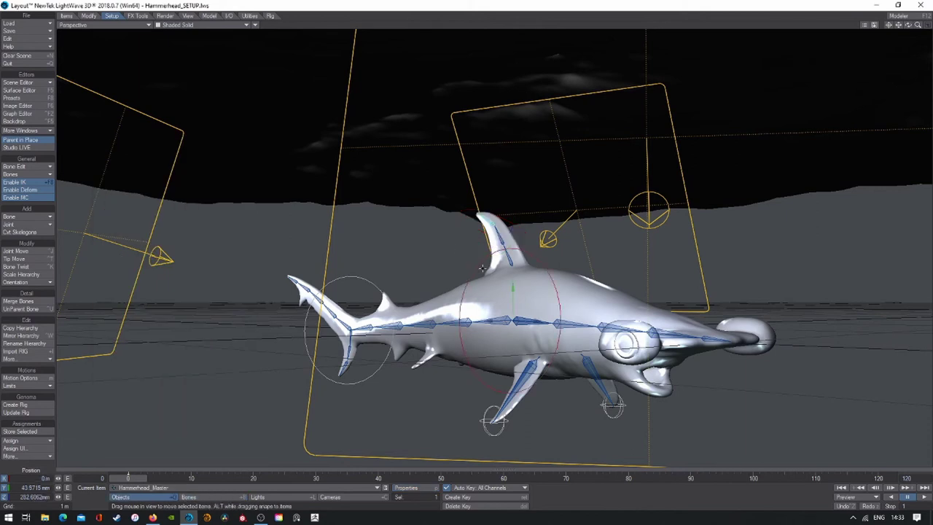
{"action": "left_click_drag", "start_coordinate": [357, 280], "coordinate": [361, 277]}
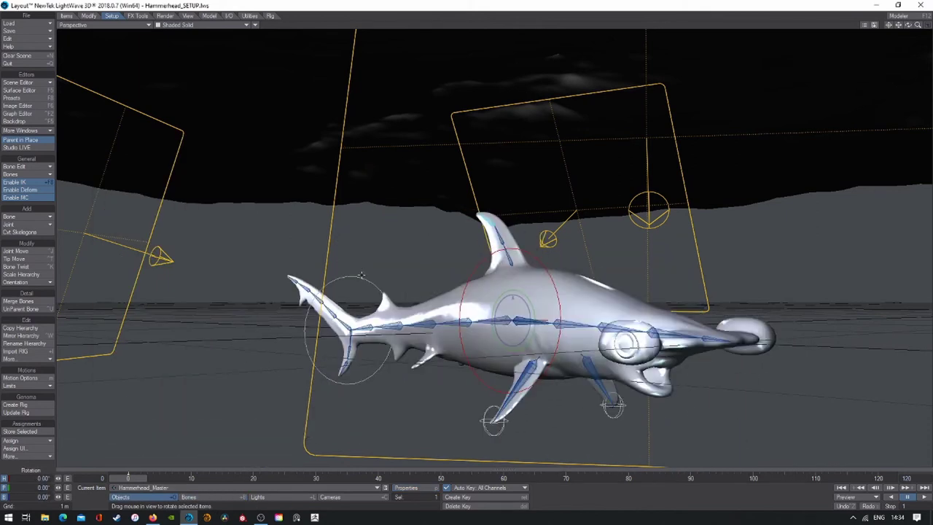
{"action": "key", "text": "p"}
{"action": "key", "text": "p"}
{"action": "key", "text": "t"}
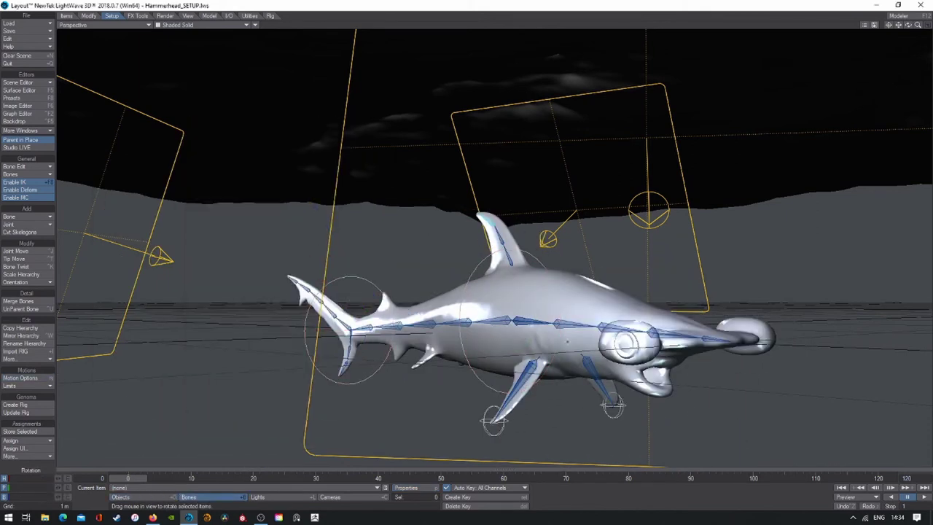
Step: Raise the Hammerhead_TailIK goal to bend the shark's tail upward
{"action": "left_click", "coordinate": [45, 166]}
{"action": "left_click", "coordinate": [310, 42]}
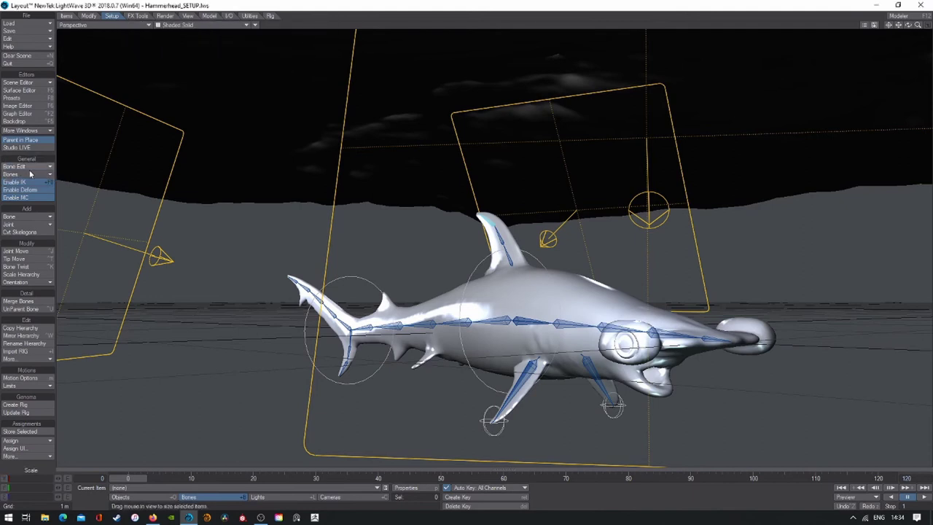
{"action": "key", "text": "t"}
{"action": "left_click_drag", "start_coordinate": [352, 333], "coordinate": [354, 290]}
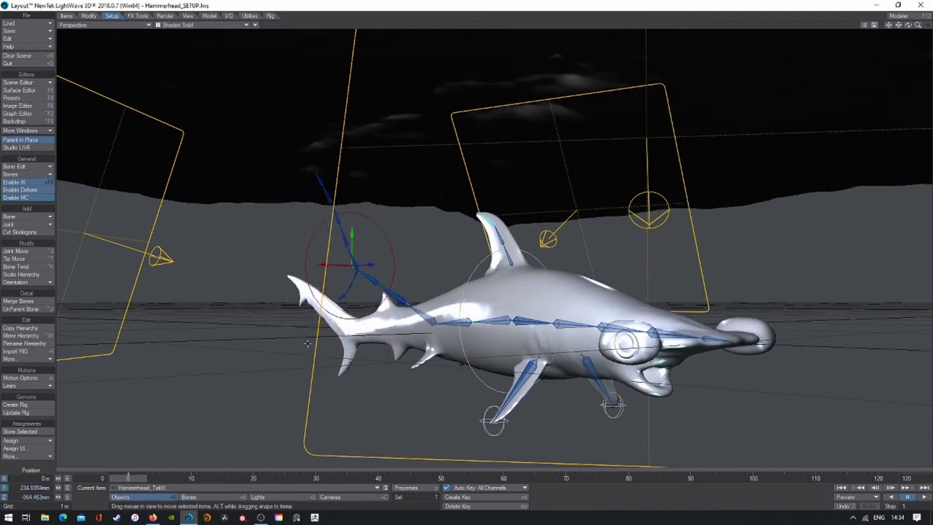
Step: Review Hammerhead's Object Properties and the expanded item hierarchy in the Scene Editor
{"action": "left_click", "coordinate": [308, 343]}
{"action": "key", "text": "p"}
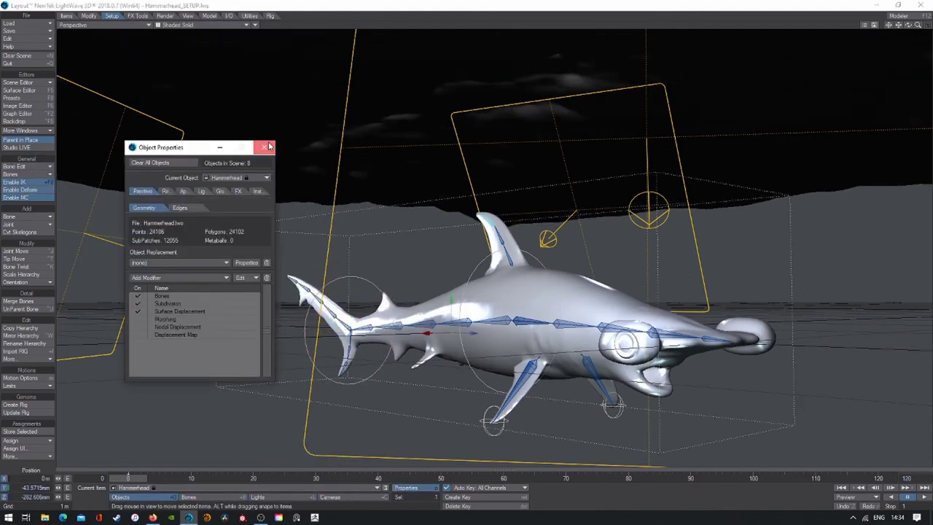
{"action": "left_click", "coordinate": [264, 148]}
{"action": "left_click", "coordinate": [22, 82]}
{"action": "left_click", "coordinate": [574, 183]}
{"action": "left_click", "coordinate": [22, 83]}
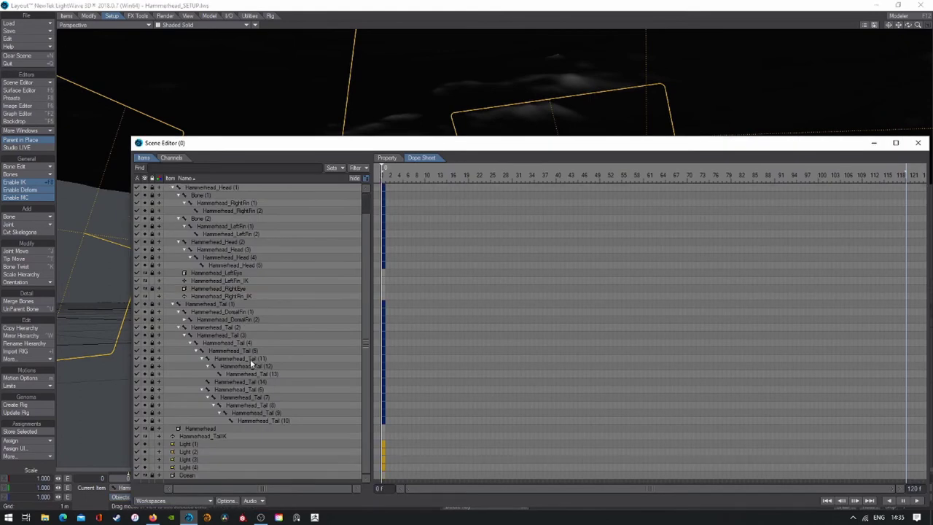
{"action": "left_click", "coordinate": [250, 358]}
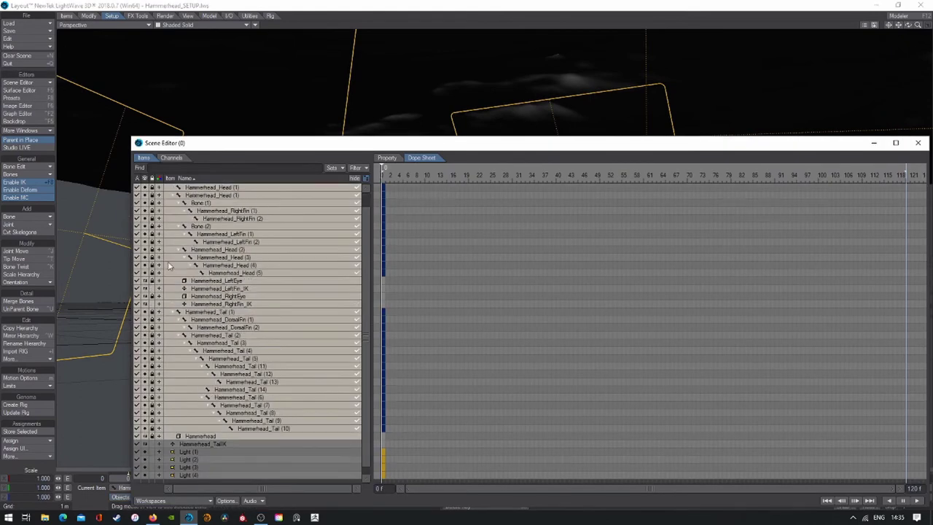
{"action": "left_click", "coordinate": [918, 142]}
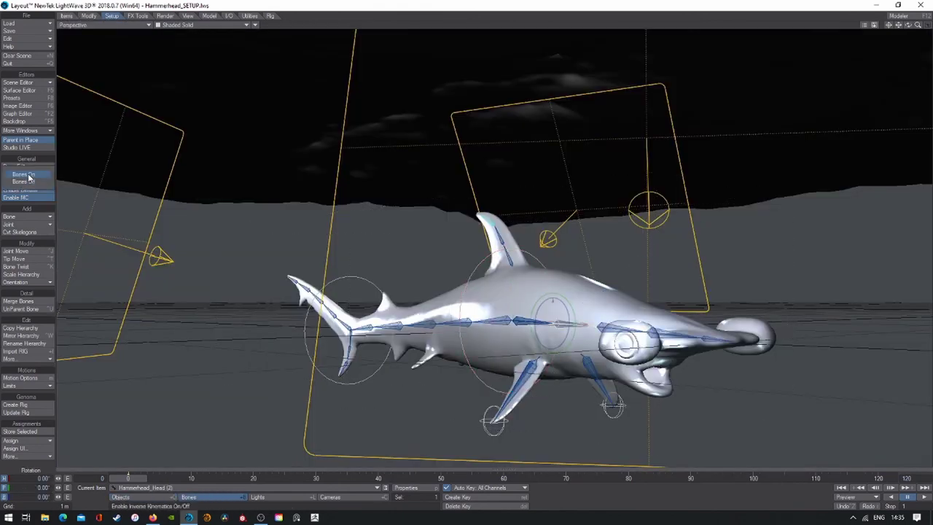
Step: Toggle Enable IK, then enter and leave Bone Edit mode
{"action": "left_click", "coordinate": [30, 180]}
{"action": "left_click", "coordinate": [306, 44]}
{"action": "left_click", "coordinate": [39, 166]}
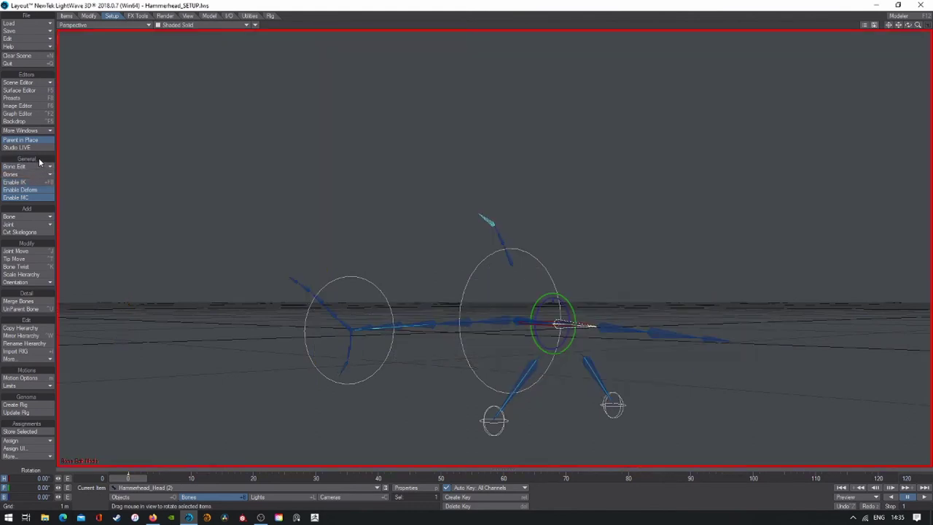
{"action": "left_click", "coordinate": [39, 166]}
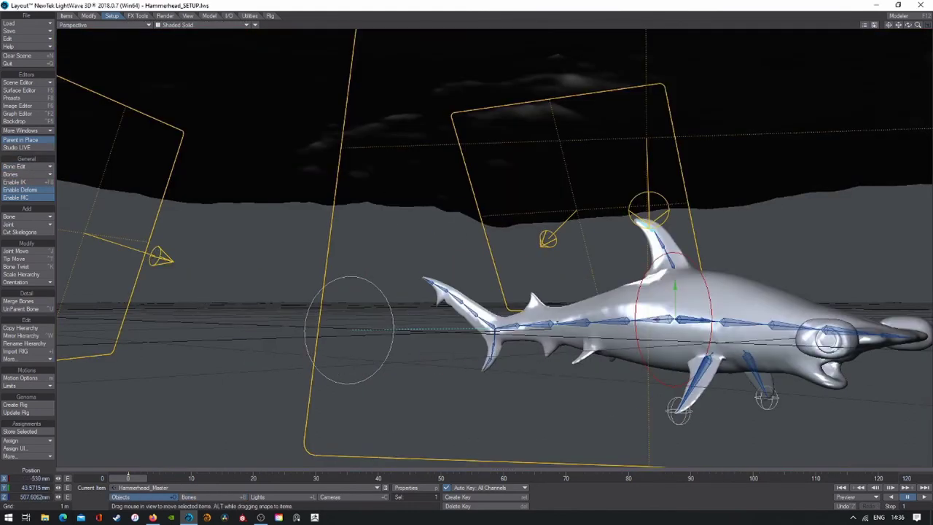
Step: Select the head bone at the snout and view it from above
{"action": "left_click", "coordinate": [174, 455]}
{"action": "key", "text": "p"}
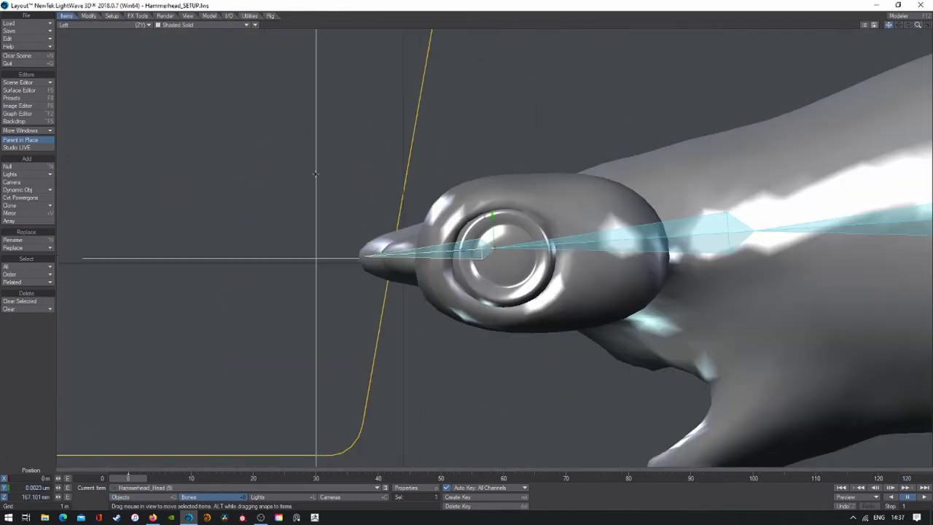
{"action": "left_click", "coordinate": [87, 16]}
{"action": "left_click", "coordinate": [112, 16]}
{"action": "left_click", "coordinate": [15, 258]}
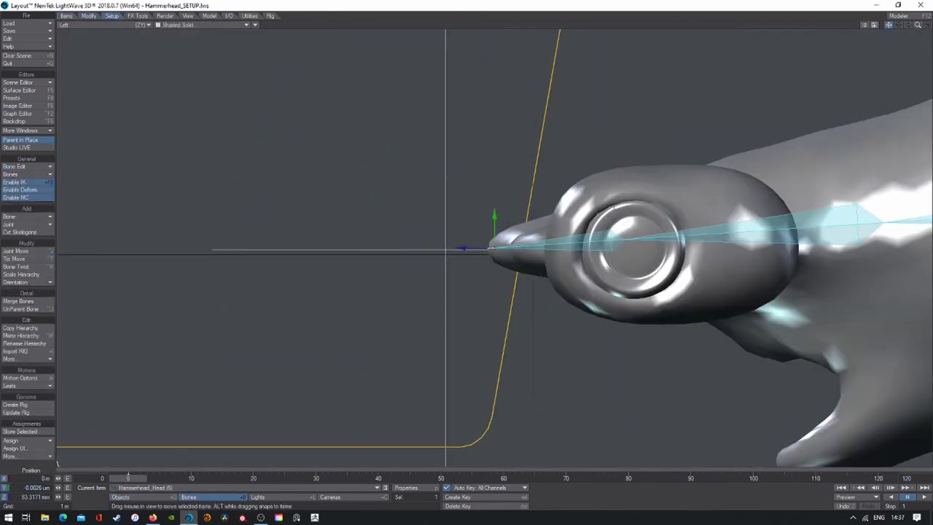
{"action": "left_click", "coordinate": [64, 25]}
{"action": "left_click", "coordinate": [73, 9]}
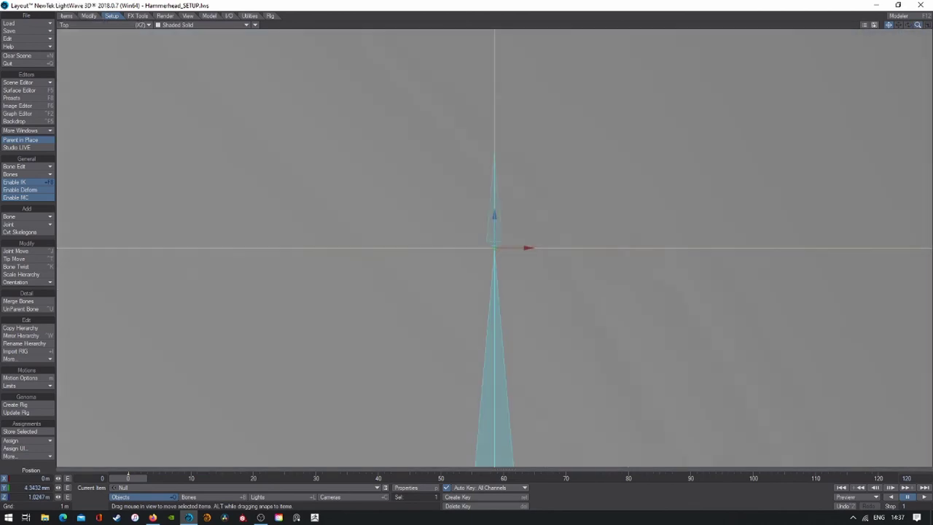
{"action": "left_click_drag", "start_coordinate": [908, 25], "coordinate": [920, 29]}
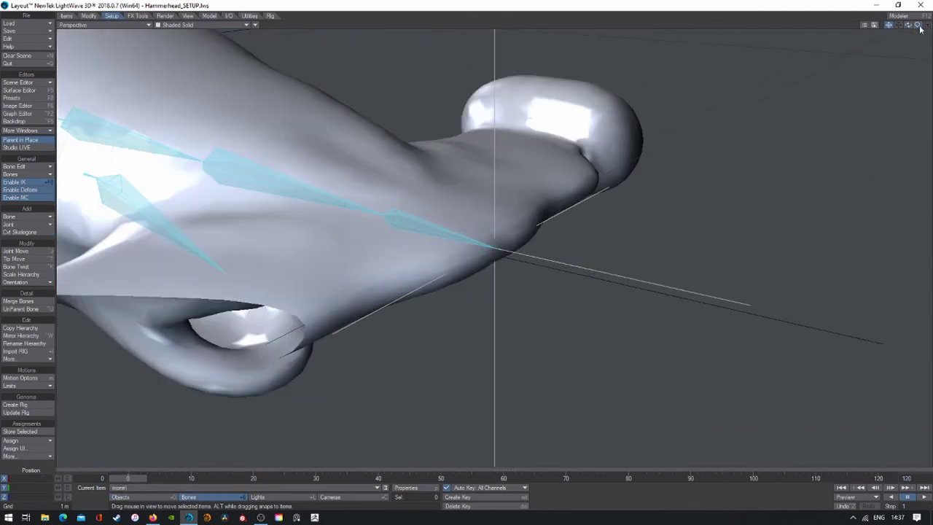
Step: Check the head and left fin bones' Motion Options, including the heading controller choices
{"action": "key", "text": "m"}
{"action": "left_click", "coordinate": [292, 140]}
{"action": "left_click", "coordinate": [277, 219]}
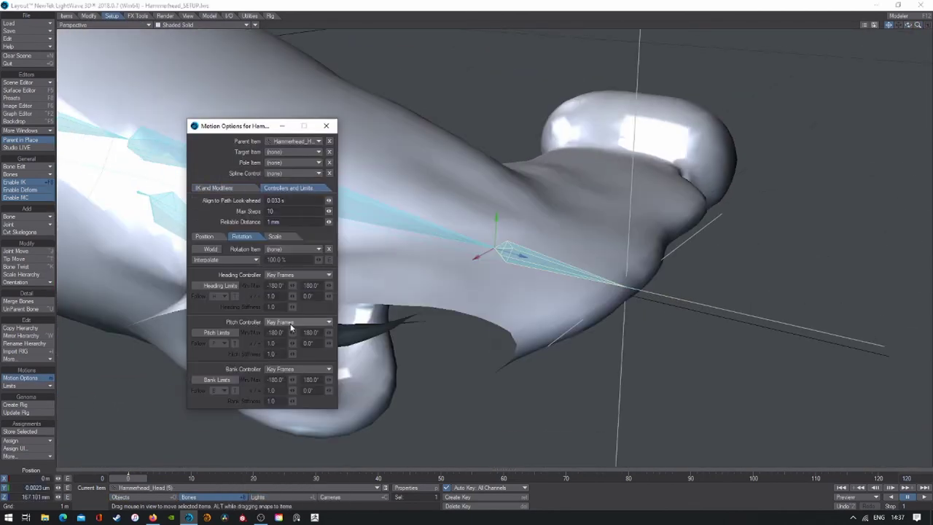
{"action": "left_click", "coordinate": [296, 275]}
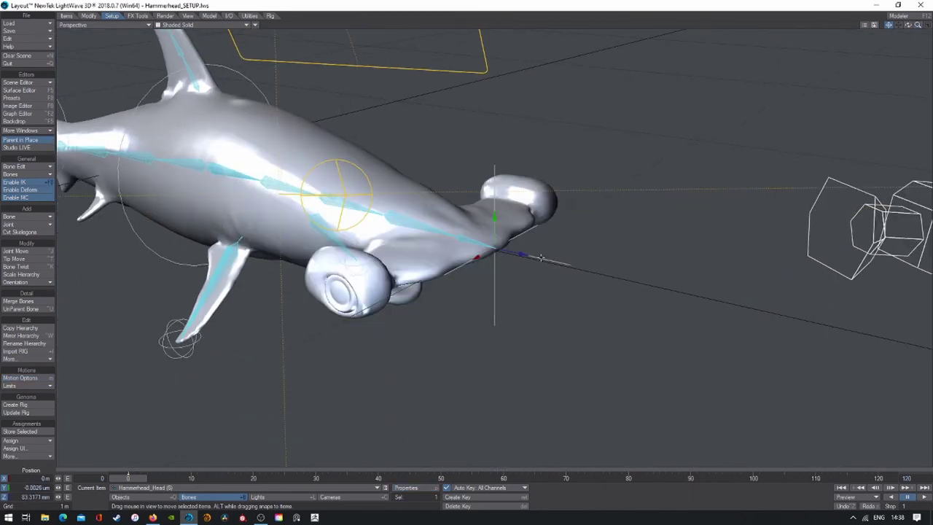
{"action": "left_click", "coordinate": [495, 228]}
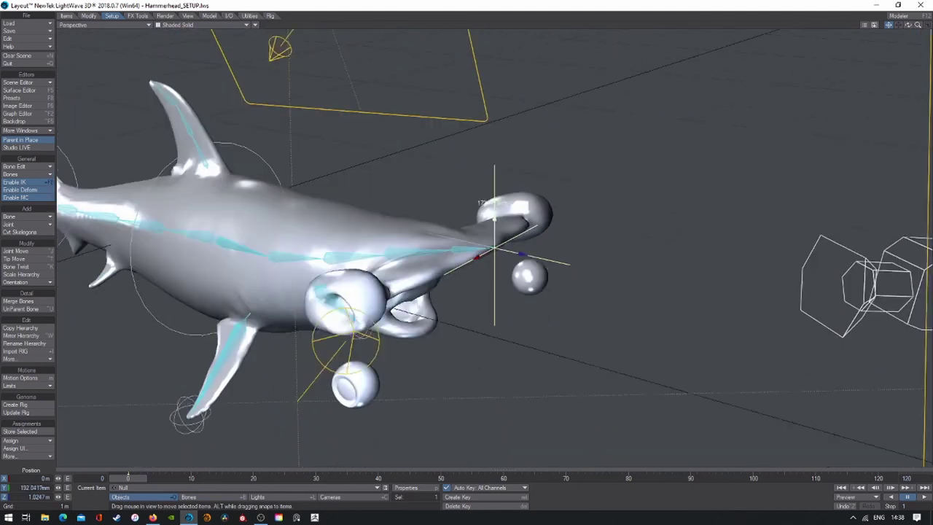
{"action": "left_click", "coordinate": [155, 495]}
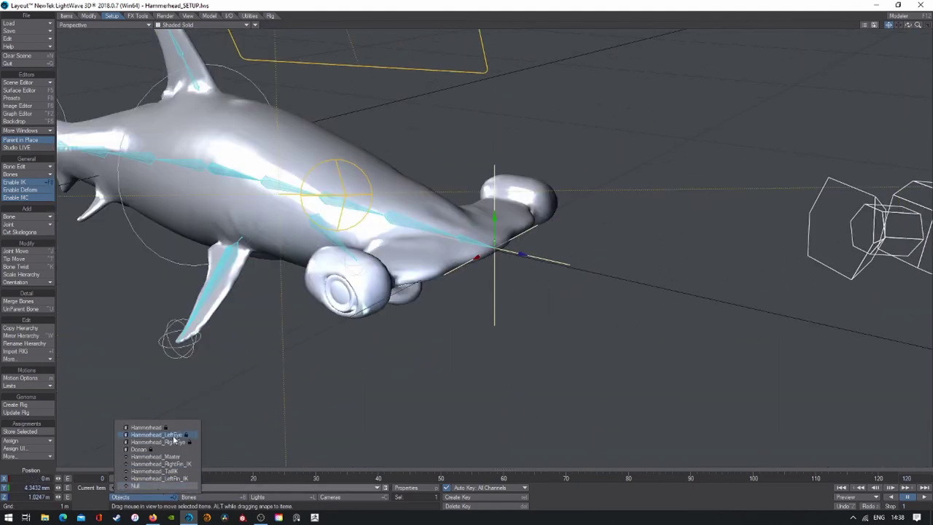
{"action": "key", "text": "m"}
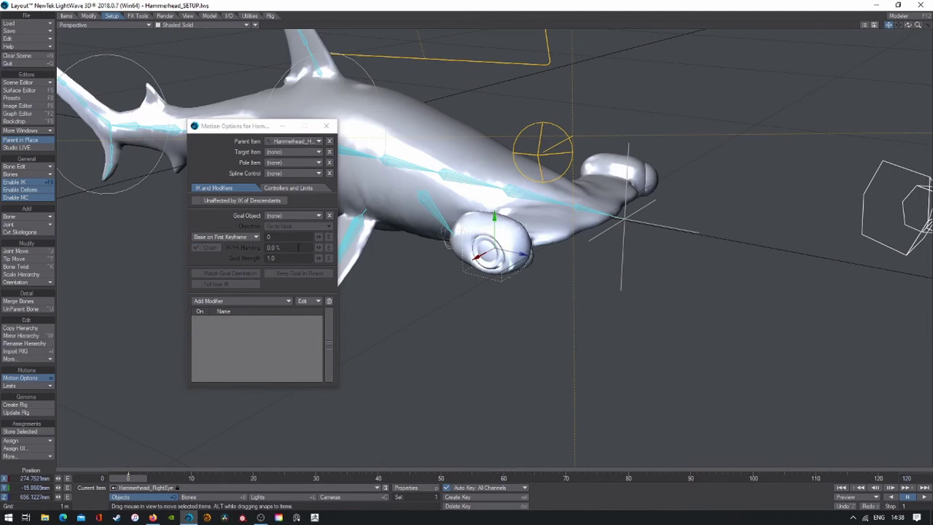
{"action": "left_click", "coordinate": [292, 215]}
{"action": "left_click", "coordinate": [269, 407]}
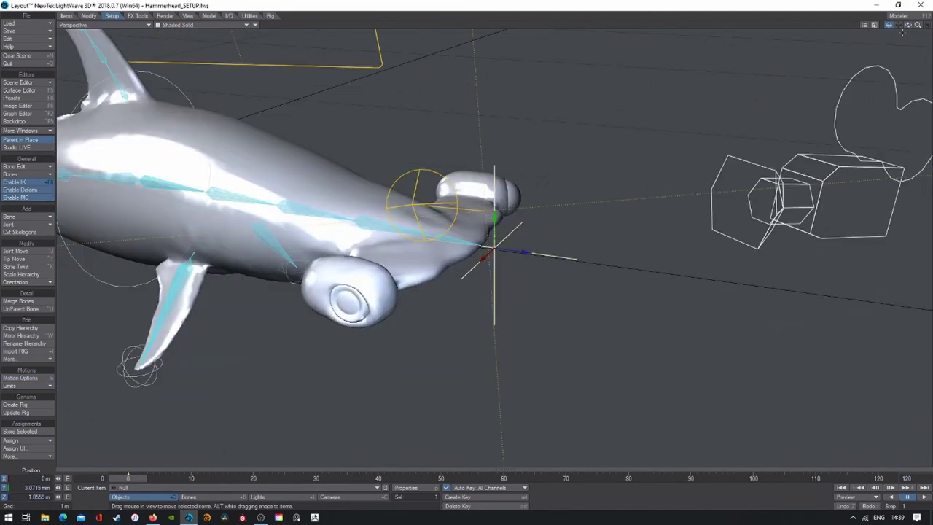
Step: Switch inverse kinematics off, then select and clear Hammerhead_RightEye from the scene
{"action": "left_click", "coordinate": [18, 182]}
{"action": "left_click", "coordinate": [127, 27]}
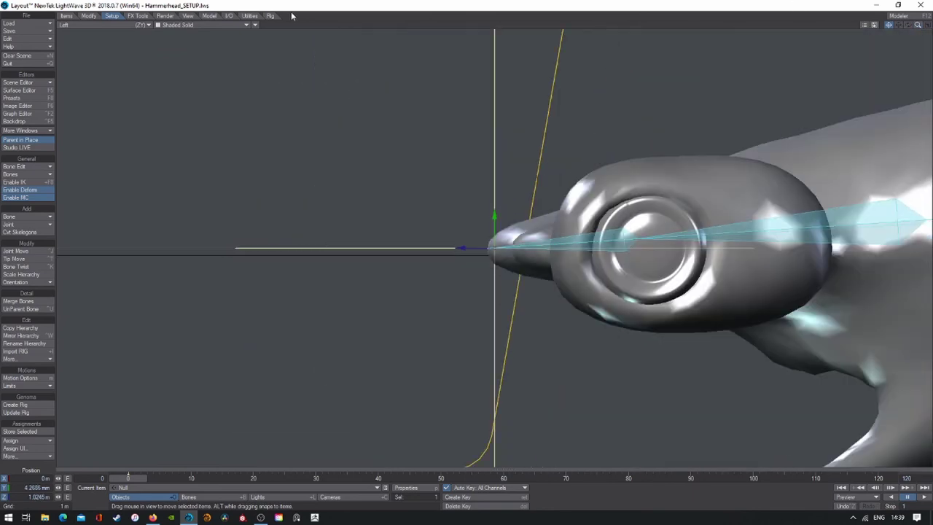
{"action": "mouse_move", "coordinate": [908, 25]}
{"action": "left_mouse_down"}
{"action": "mouse_move", "coordinate": [840, 37]}
{"action": "mouse_move", "coordinate": [801, 110]}
{"action": "left_mouse_up"}
{"action": "left_click", "coordinate": [145, 486]}
{"action": "left_click", "coordinate": [188, 454]}
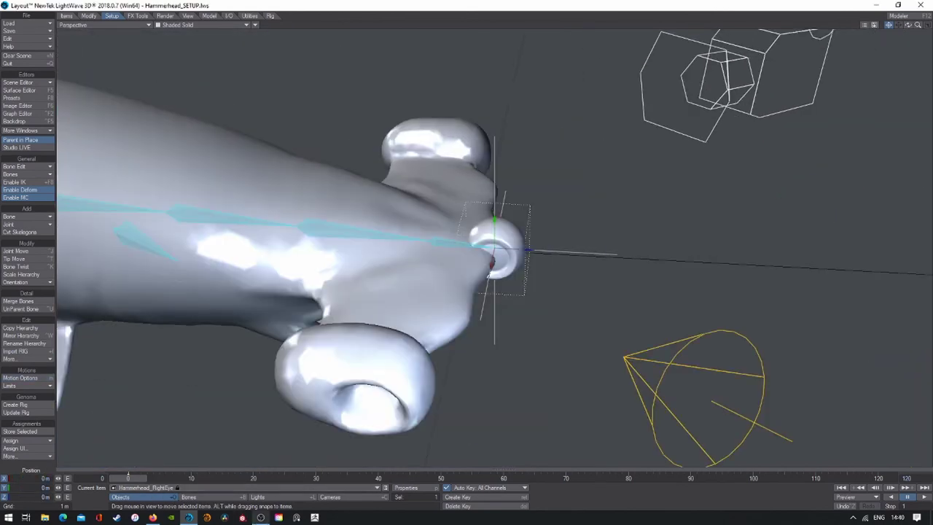
{"action": "left_click", "coordinate": [17, 55]}
{"action": "left_click", "coordinate": [260, 46]}
{"action": "left_click", "coordinate": [9, 22]}
Step: Load the Hammerhead_RightEye object back into the scene
{"action": "left_click", "coordinate": [29, 98]}
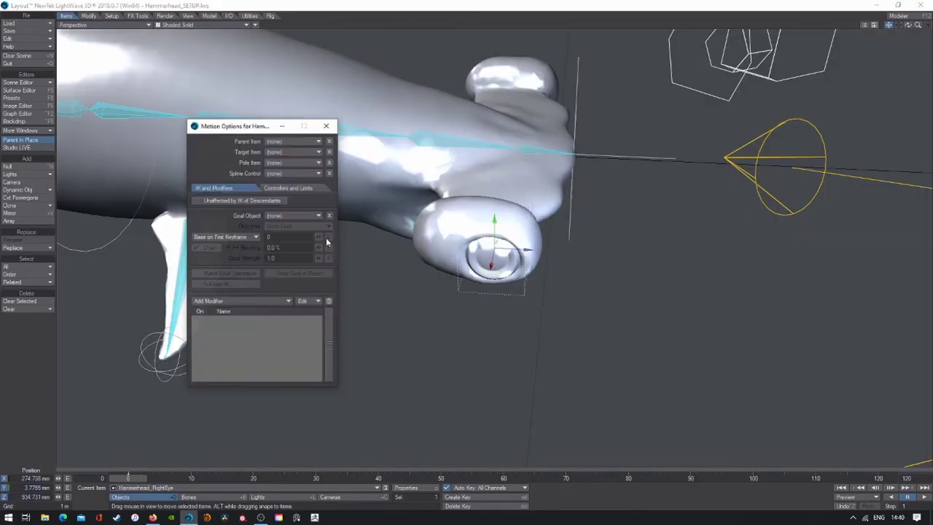
{"action": "left_click", "coordinate": [292, 141]}
{"action": "left_click", "coordinate": [277, 400]}
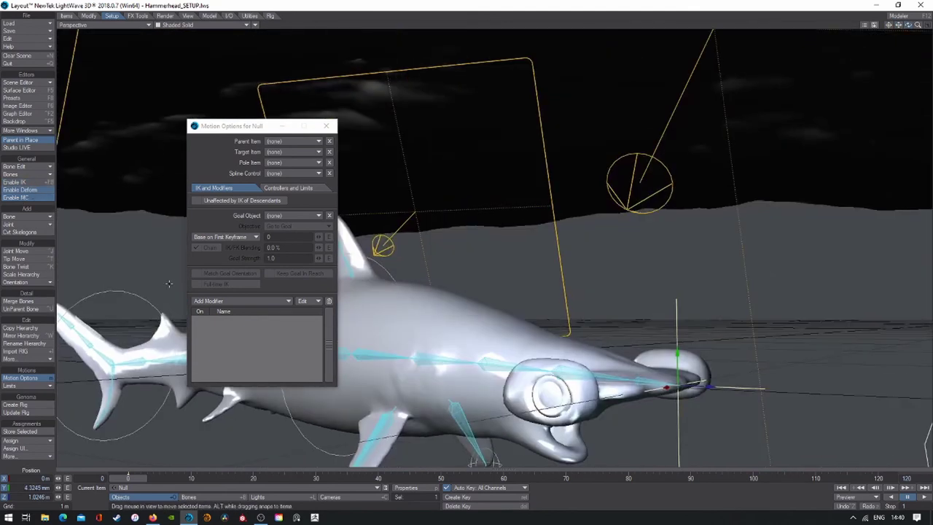
Step: Parent Hammerhead_LeftEye to the Hammerhead_Head (6) bone
{"action": "left_click", "coordinate": [146, 487]}
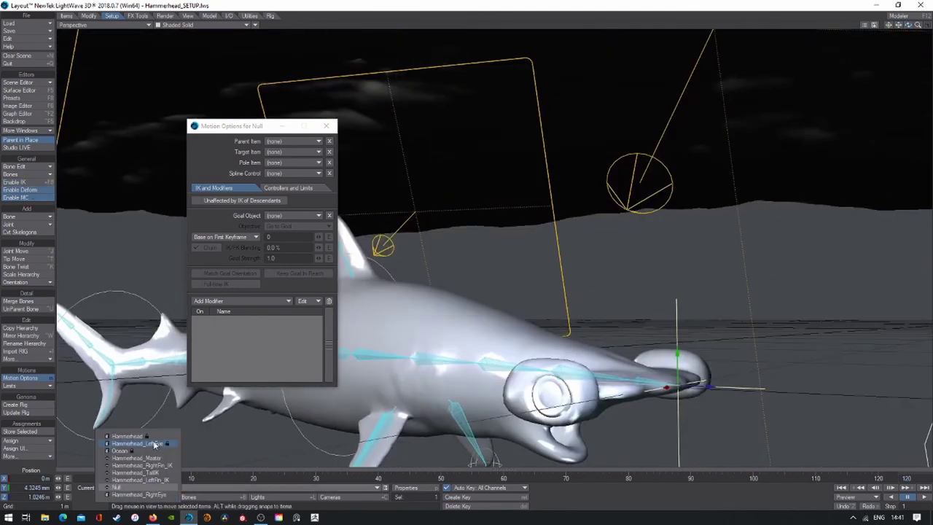
{"action": "left_click", "coordinate": [135, 446]}
{"action": "left_click", "coordinate": [290, 145]}
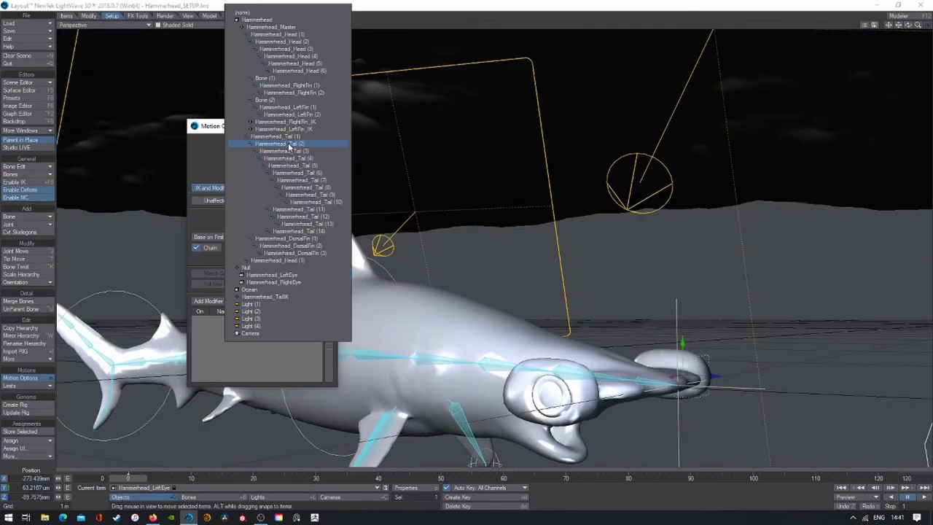
{"action": "left_click", "coordinate": [302, 70]}
{"action": "left_click_drag", "start_coordinate": [677, 329], "coordinate": [677, 340]}
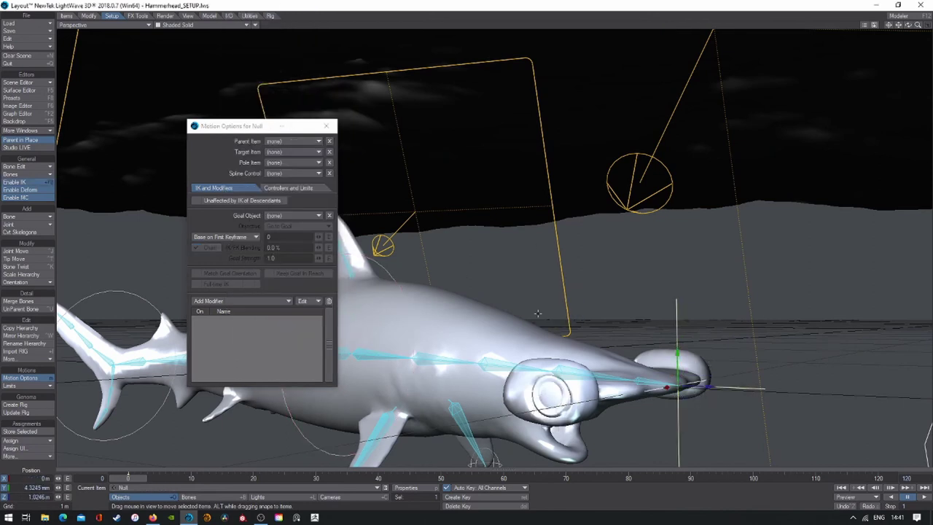
{"action": "left_click_drag", "start_coordinate": [537, 313], "coordinate": [437, 313], "text": "alt"}
Step: Parent Hammerhead_RightEye to the Hammerhead_Head (6) bone
{"action": "left_click", "coordinate": [146, 486]}
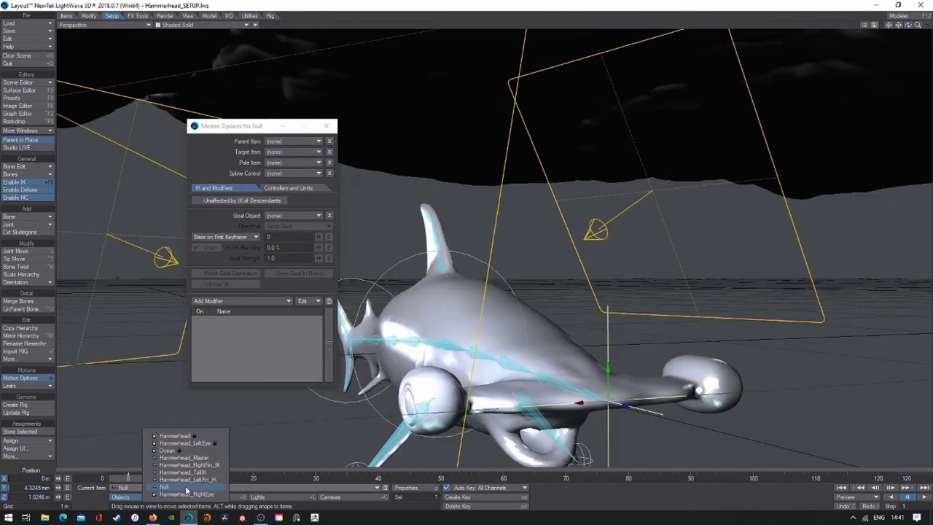
{"action": "left_click", "coordinate": [186, 490]}
{"action": "left_click", "coordinate": [203, 487]}
{"action": "left_click", "coordinate": [212, 471]}
{"action": "left_click", "coordinate": [292, 140]}
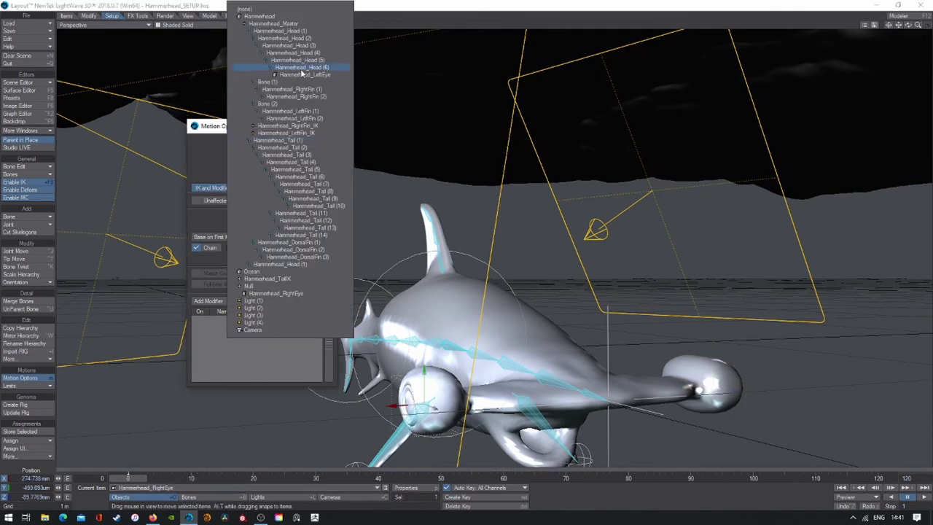
{"action": "left_click", "coordinate": [251, 67]}
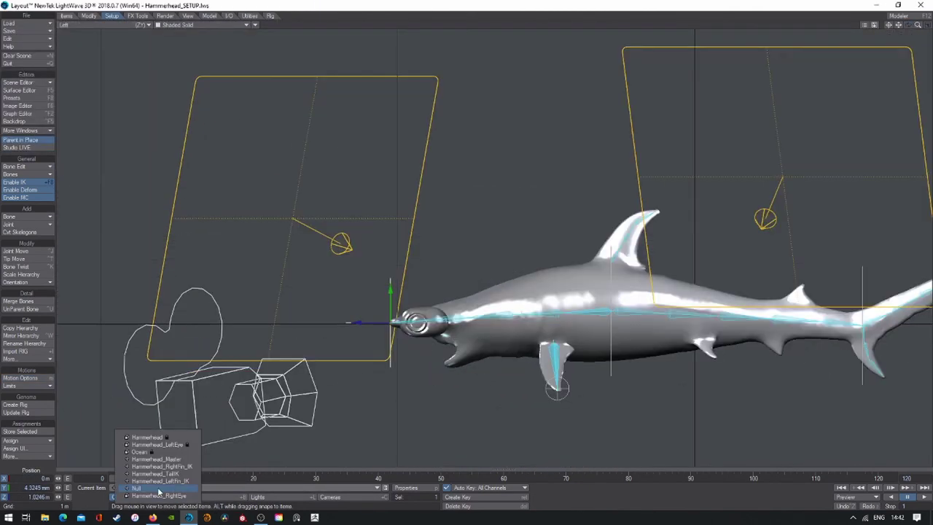
Step: Add a null named Hammerhead_HeadIK and set its Item Shape to Ball
{"action": "left_click", "coordinate": [66, 16]}
{"action": "left_click", "coordinate": [7, 166]}
{"action": "type", "text": "Hammerhead_HeadIK"}
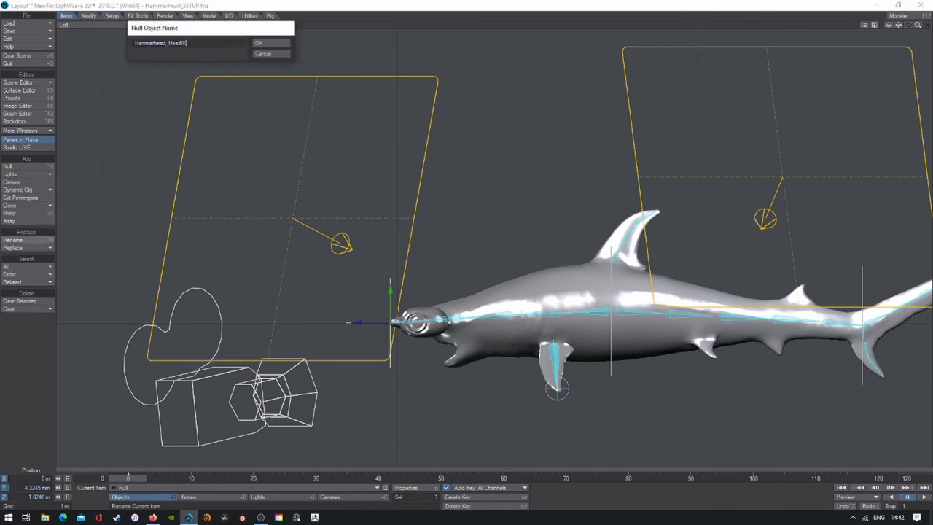
{"action": "key", "text": "Return"}
{"action": "key", "text": "p"}
{"action": "left_click", "coordinate": [180, 191]}
{"action": "left_click", "coordinate": [225, 320]}
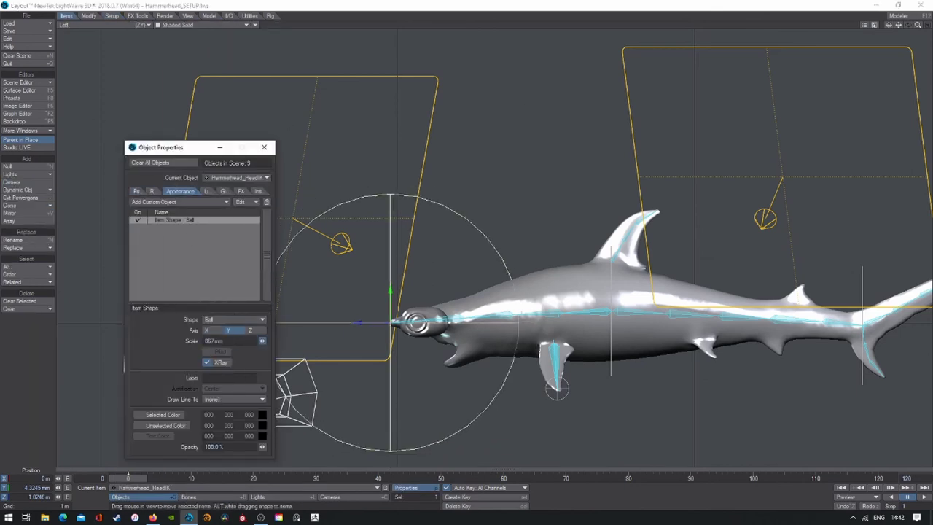
{"action": "left_click", "coordinate": [264, 147]}
{"action": "left_click", "coordinate": [69, 25]}
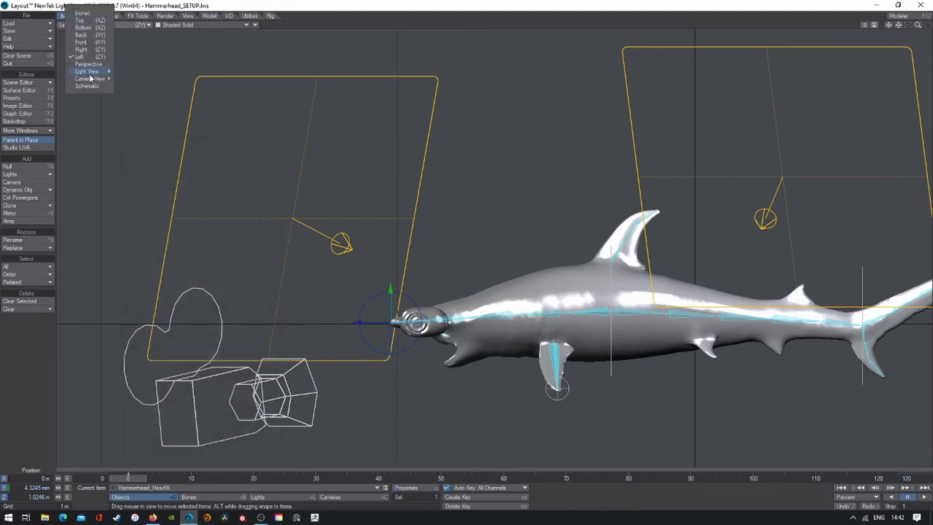
{"action": "left_click", "coordinate": [73, 58]}
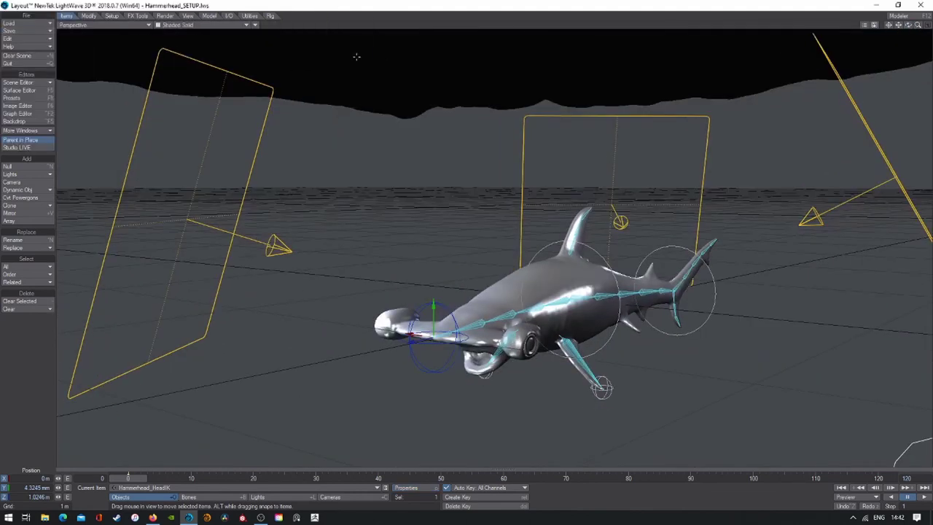
Step: Add a Morph Mixer modifier to the Hammerhead object's deformations
{"action": "left_click", "coordinate": [377, 487]}
{"action": "left_click", "coordinate": [146, 437]}
{"action": "left_click", "coordinate": [406, 487]}
{"action": "left_click", "coordinate": [172, 322]}
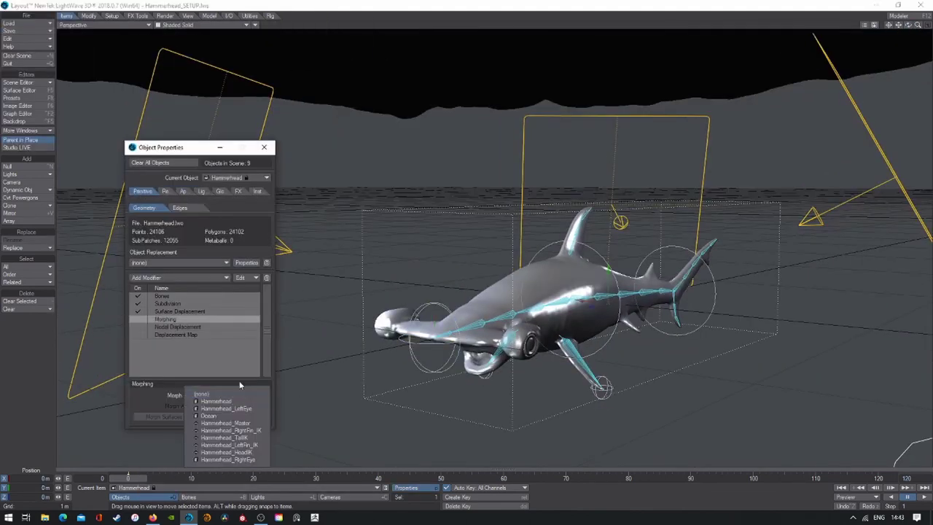
{"action": "left_click", "coordinate": [186, 283]}
{"action": "left_click", "coordinate": [197, 407]}
{"action": "left_click", "coordinate": [337, 12]}
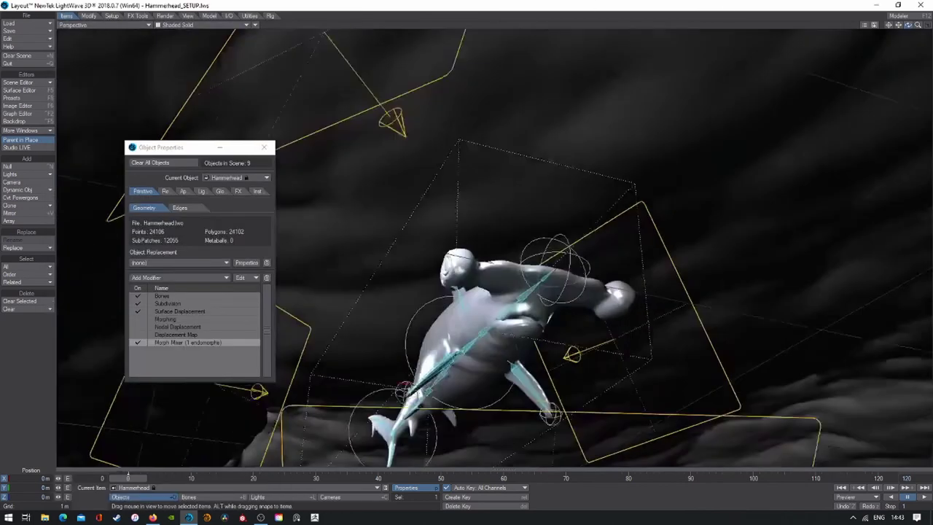
{"action": "key", "text": "Up"}
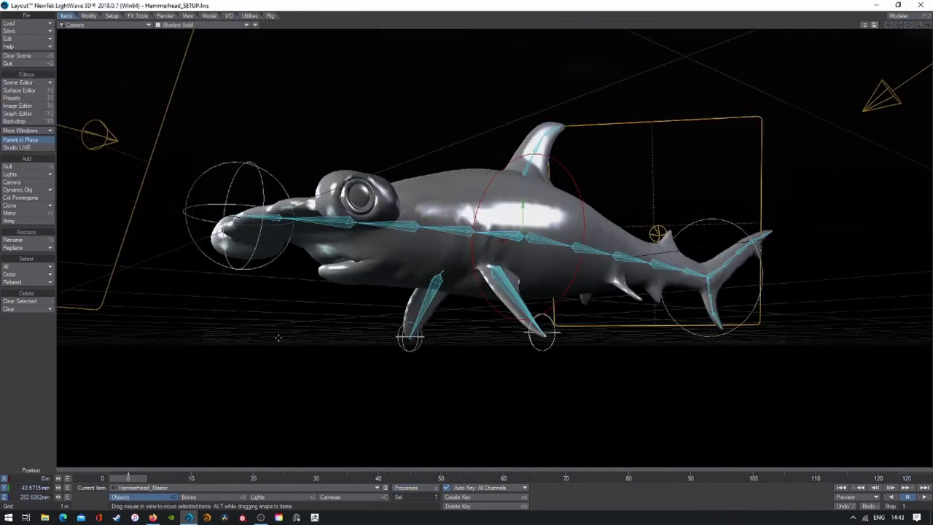
Step: Open the fin IK null's Motion Options in Setup and turn on Enable Deform
{"action": "left_click", "coordinate": [111, 16]}
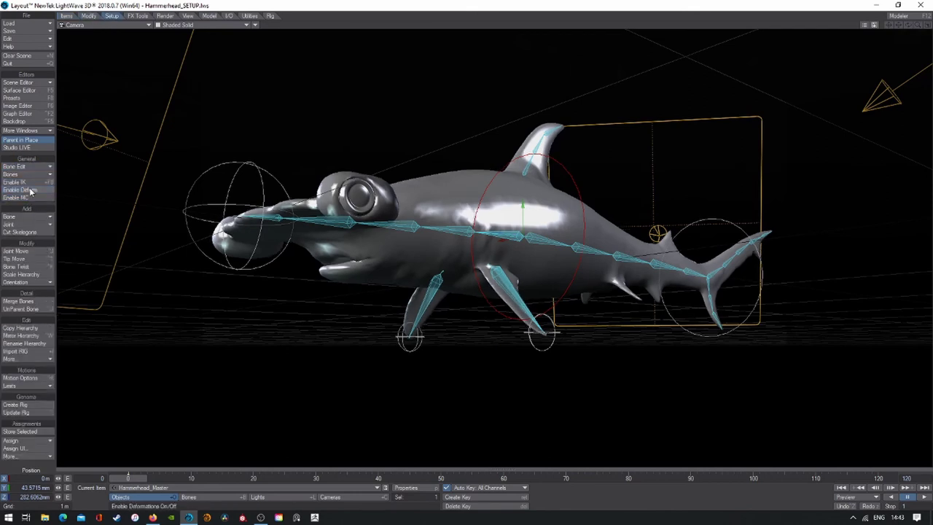
{"action": "key", "text": "m"}
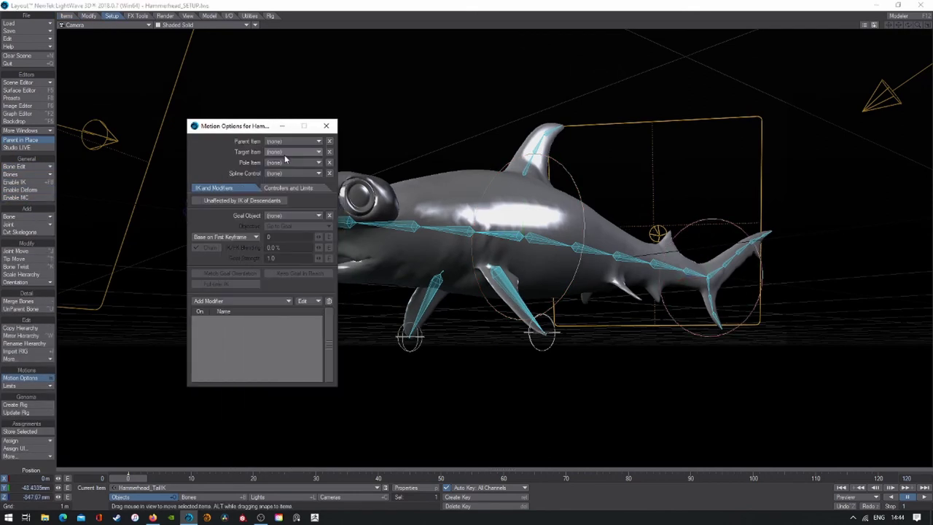
{"action": "left_click", "coordinate": [291, 141]}
{"action": "left_click_drag", "start_coordinate": [234, 125], "coordinate": [120, 120]}
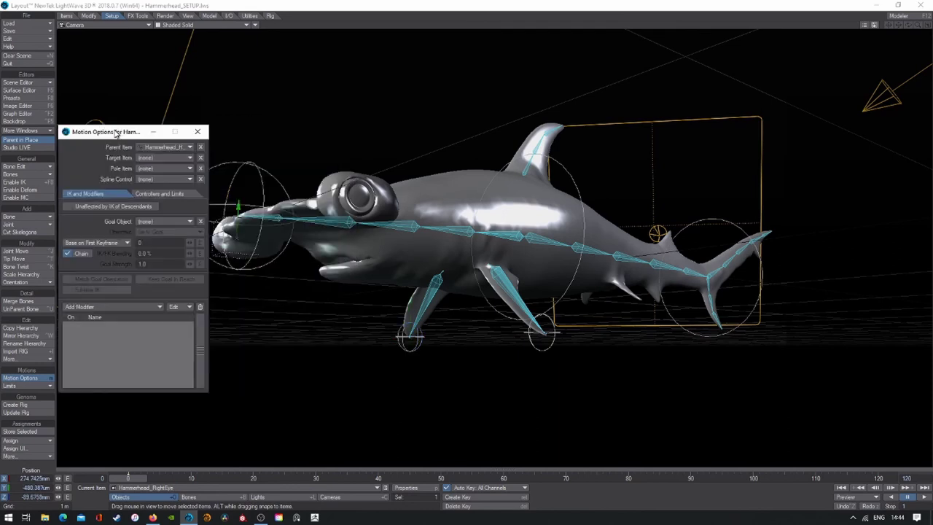
{"action": "left_click", "coordinate": [182, 121]}
{"action": "left_click", "coordinate": [40, 191]}
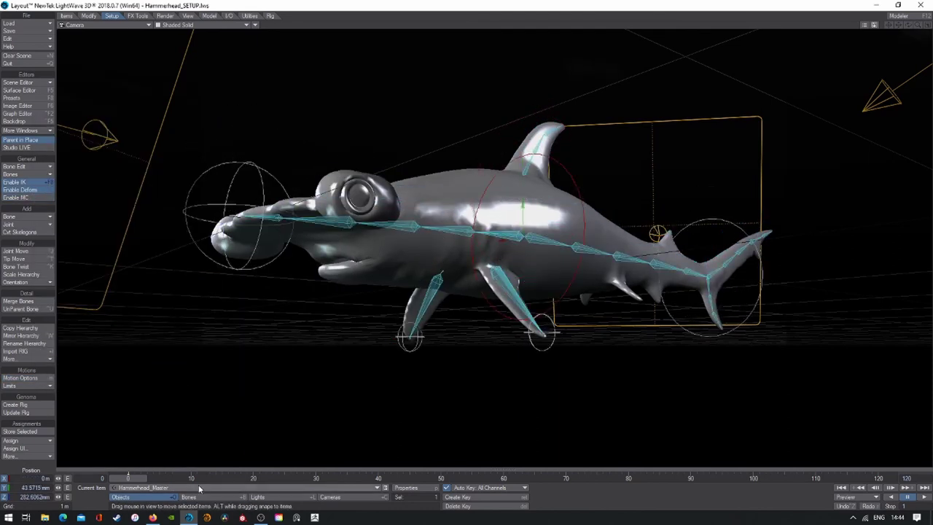
Step: Parent the left fin and tail IK nulls to Hammerhead_Master
{"action": "left_click", "coordinate": [579, 227]}
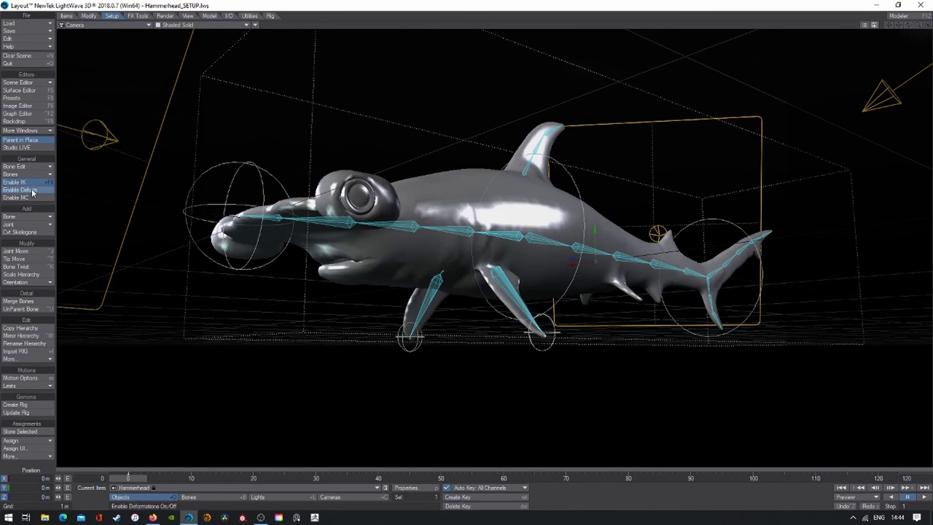
{"action": "left_click", "coordinate": [20, 377]}
{"action": "left_click", "coordinate": [541, 332]}
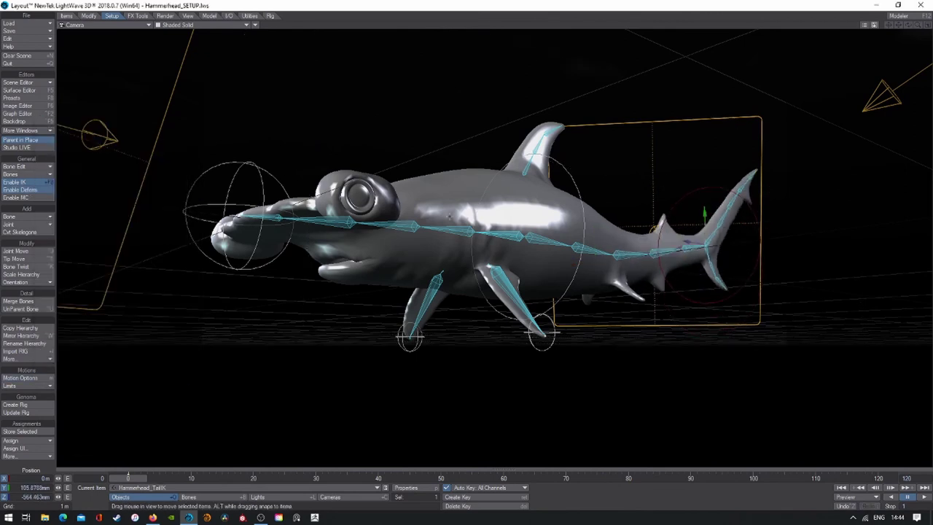
{"action": "left_click", "coordinate": [142, 137]}
{"action": "left_click", "coordinate": [142, 137]}
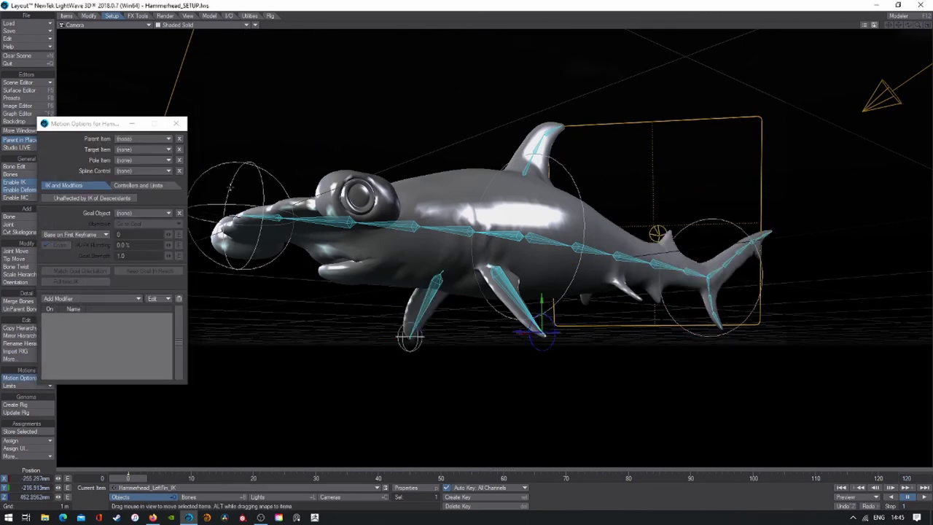
{"action": "left_click", "coordinate": [142, 137]}
{"action": "left_click", "coordinate": [142, 137]}
{"action": "left_click", "coordinate": [175, 123]}
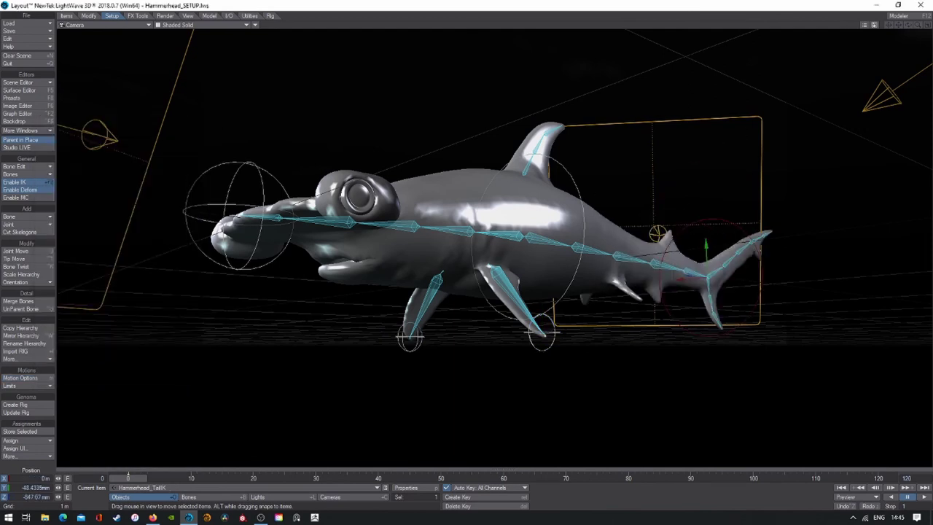
{"action": "left_click", "coordinate": [466, 219]}
{"action": "left_click", "coordinate": [20, 378]}
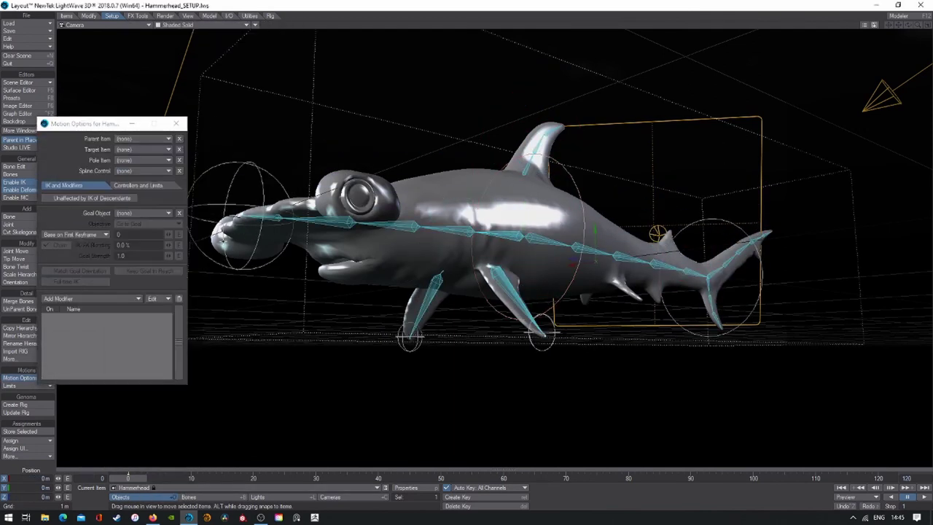
{"action": "key", "text": "ctrl+z"}
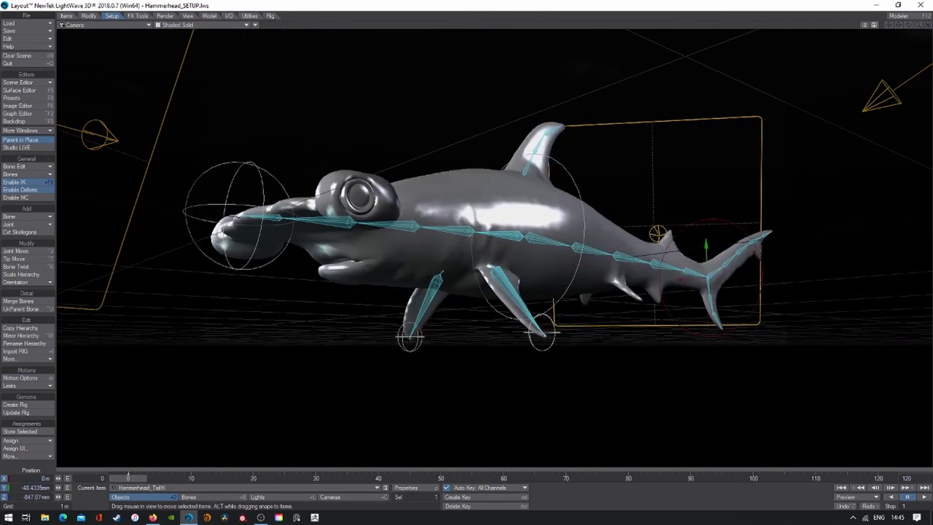
Step: Drag Hammerhead_HeadIK in perspective to confirm the shark's head bends
{"action": "left_click", "coordinate": [106, 21]}
{"action": "key", "text": "4"}
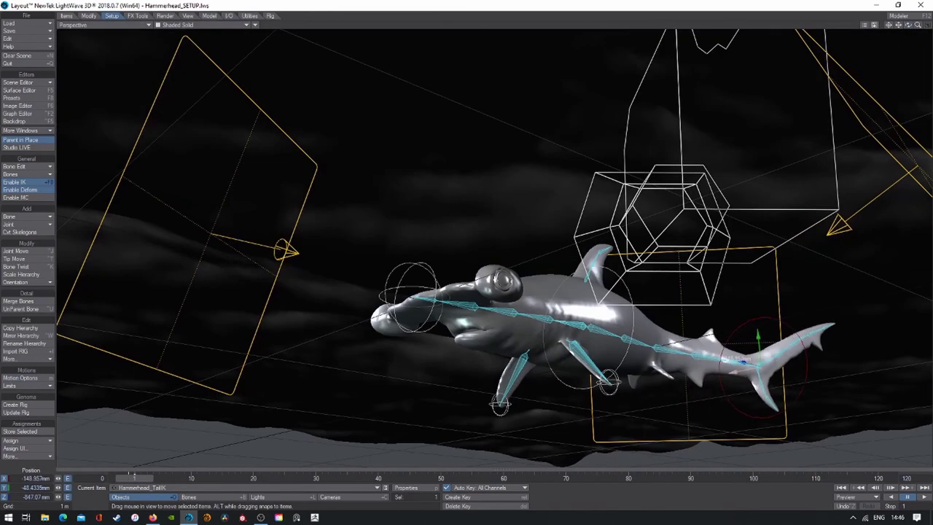
{"action": "mouse_move", "coordinate": [411, 292]}
{"action": "left_mouse_down"}
{"action": "mouse_move", "coordinate": [439, 279]}
{"action": "mouse_move", "coordinate": [443, 293]}
{"action": "left_mouse_up"}
{"action": "left_click", "coordinate": [129, 79]}
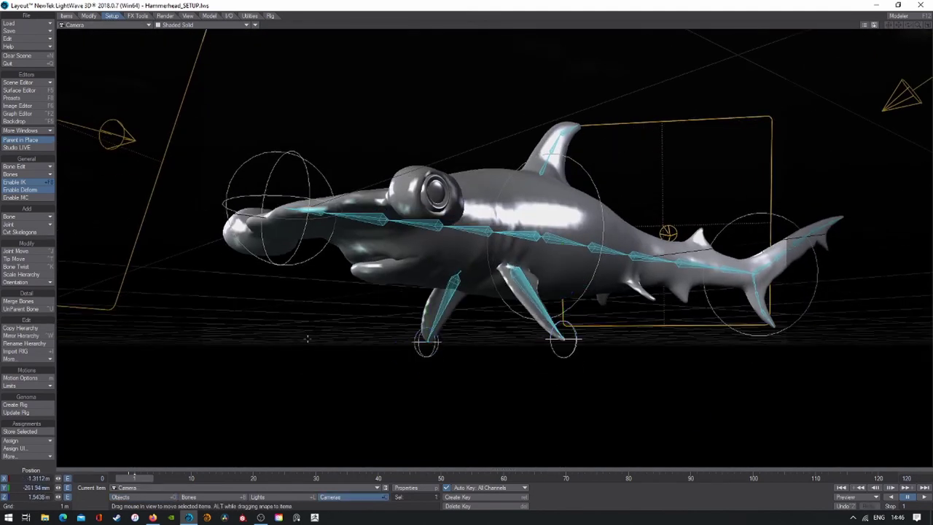
Step: Turn on the VPR live render, then return the viewport to shaded solid
{"action": "left_click", "coordinate": [175, 25]}
{"action": "left_click", "coordinate": [157, 66]}
{"action": "left_click", "coordinate": [169, 25]}
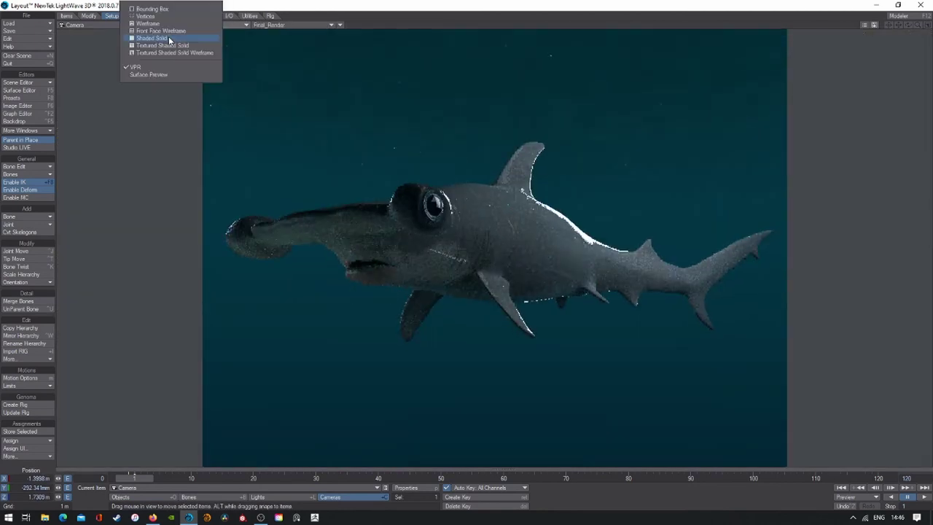
{"action": "left_click", "coordinate": [169, 38]}
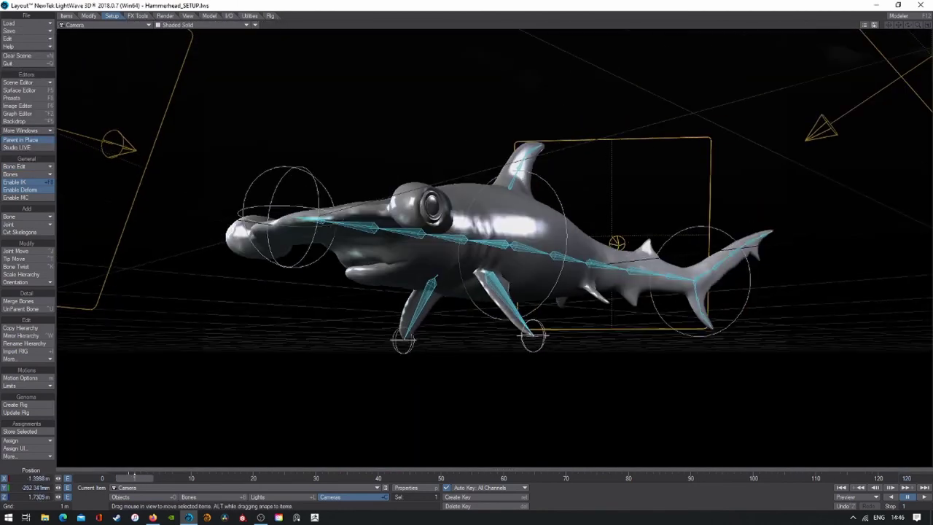
Step: In the Surface Editor, set the Hammerhead skin roughness to 55% and subsurface to 35%
{"action": "key", "text": "F5"}
{"action": "type", "text": "55"}
{"action": "left_click", "coordinate": [325, 203]}
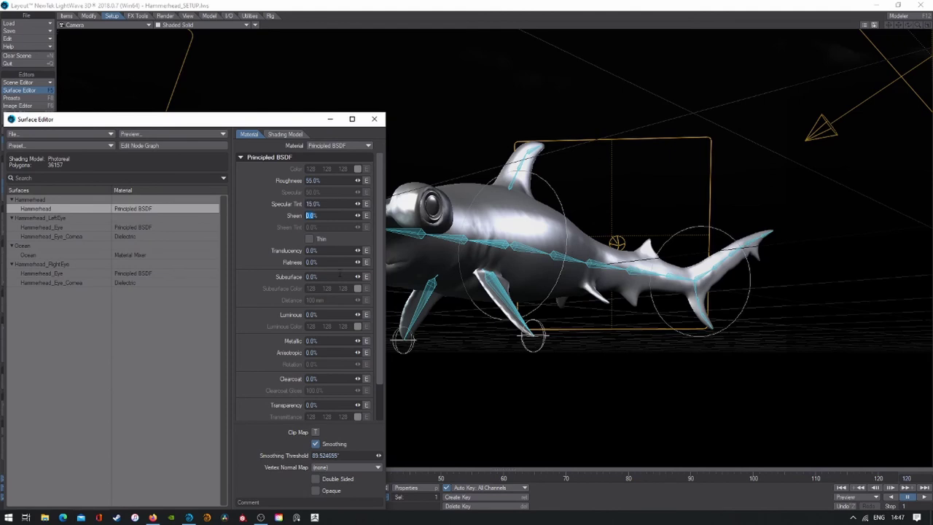
{"action": "type", "text": "35"}
{"action": "left_click", "coordinate": [357, 288]}
{"action": "left_click", "coordinate": [292, 243]}
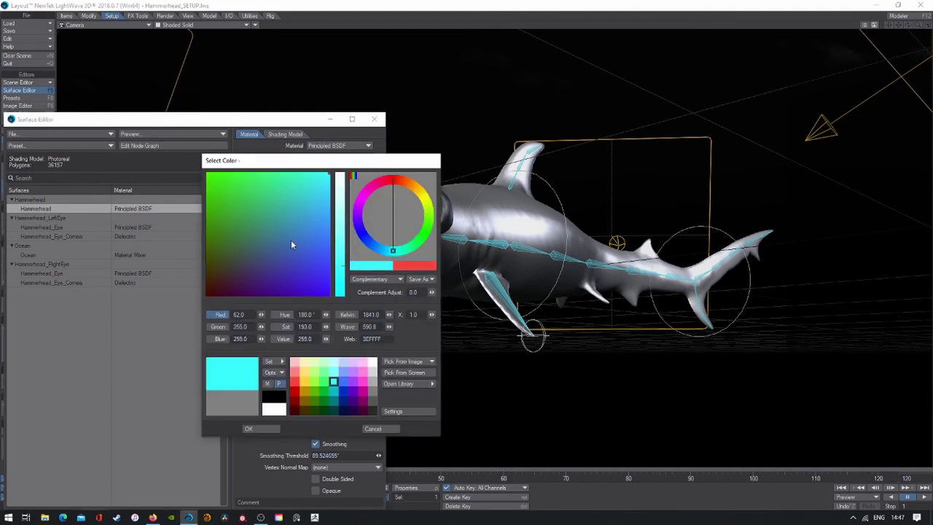
{"action": "key", "text": "Escape"}
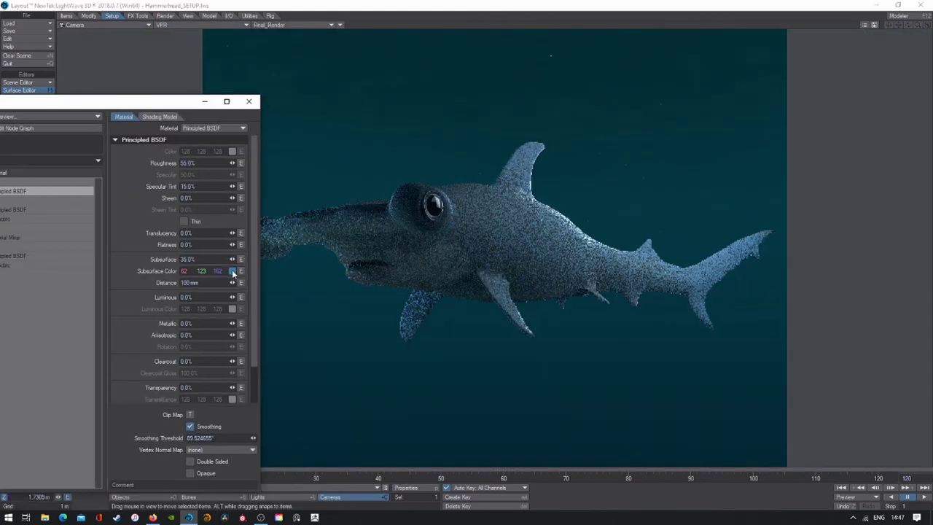
Step: Tint the subsurface dark teal (0 64 64), settle the amount at 10%, and close the editor
{"action": "left_click", "coordinate": [231, 271]}
{"action": "left_click", "coordinate": [334, 409]}
{"action": "left_click", "coordinate": [267, 429]}
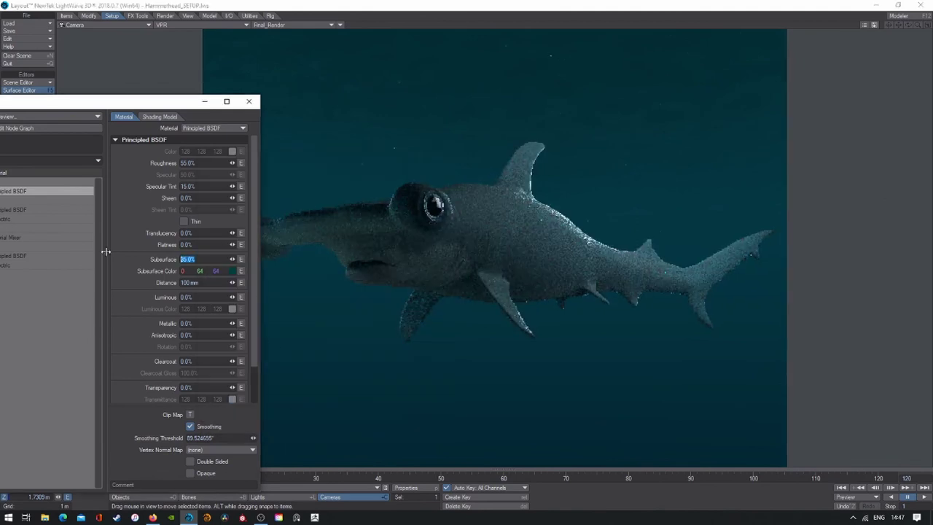
{"action": "type", "text": "15"}
{"action": "key", "text": "Tab"}
{"action": "type", "text": "10"}
{"action": "key", "text": "Tab"}
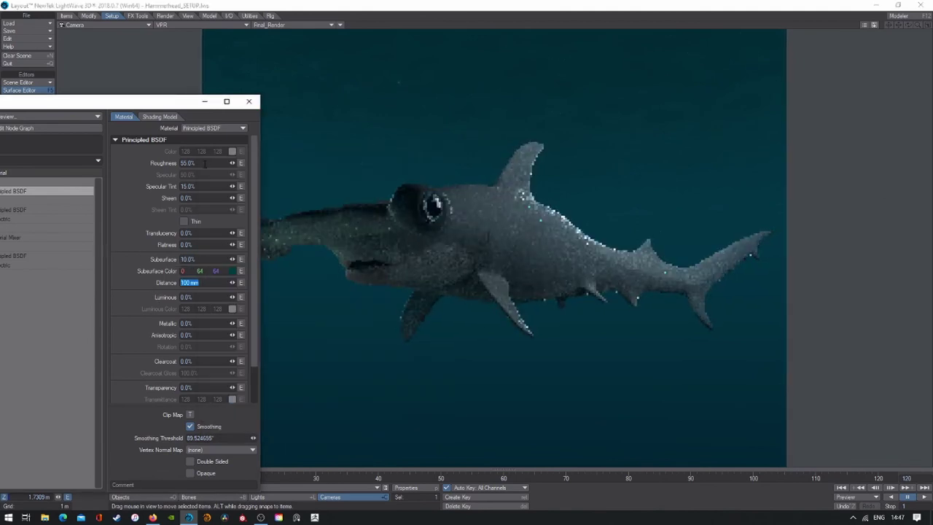
{"action": "left_click", "coordinate": [160, 117]}
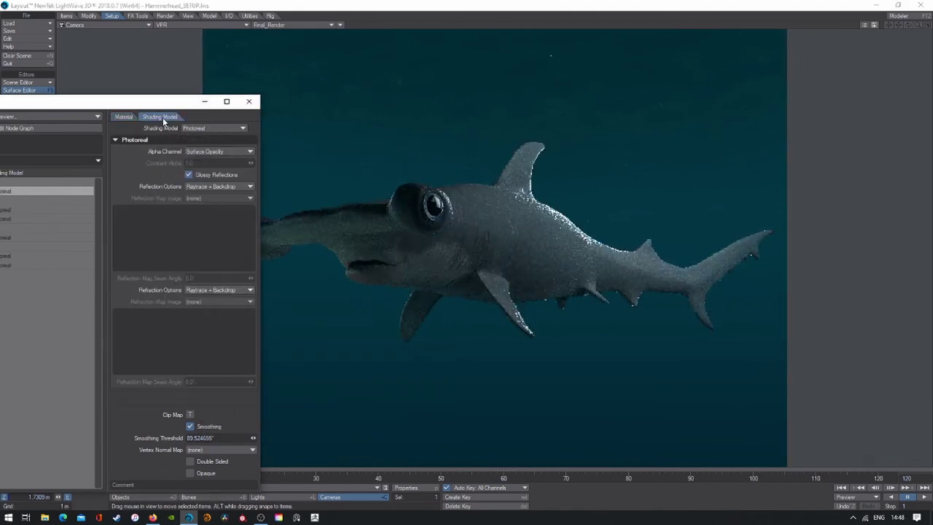
{"action": "left_click", "coordinate": [249, 101]}
Step: Give the first area light a pale-blue light colour in Light Properties
{"action": "left_click", "coordinate": [113, 26]}
{"action": "left_click", "coordinate": [110, 73]}
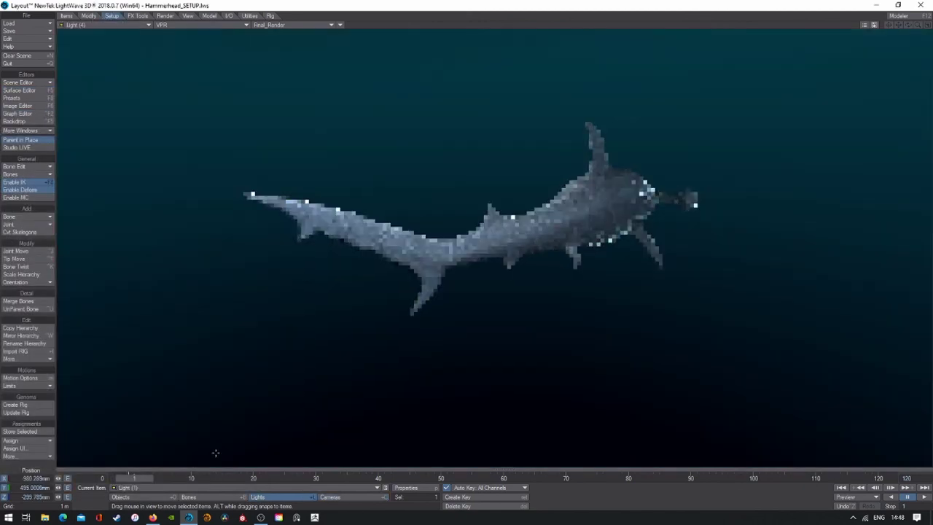
{"action": "key", "text": "p"}
{"action": "left_click", "coordinate": [870, 279]}
{"action": "left_click", "coordinate": [344, 365]}
{"action": "key", "text": "Return"}
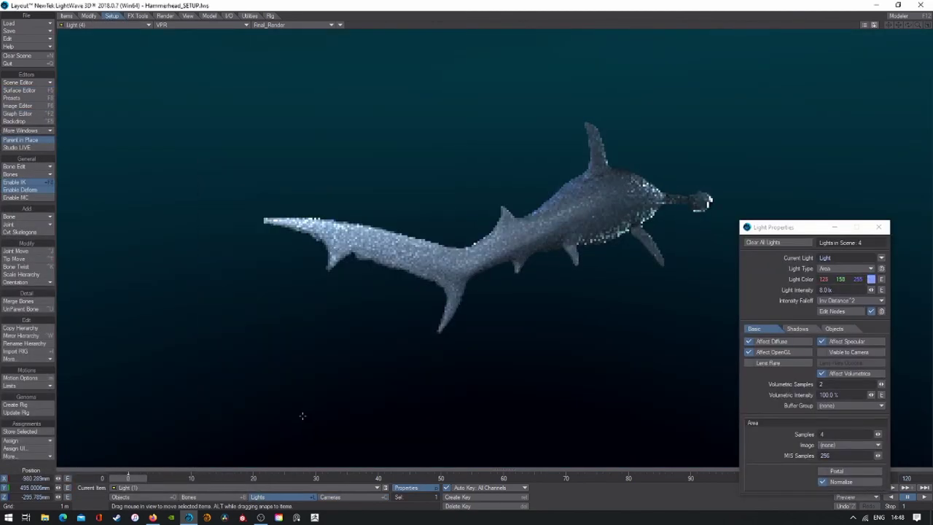
Step: Recolour the next area light to a lighter cyan-blue, 131 207 255
{"action": "left_click", "coordinate": [871, 279]}
{"action": "key", "text": "Return"}
{"action": "left_click", "coordinate": [113, 27]}
{"action": "left_click", "coordinate": [110, 81]}
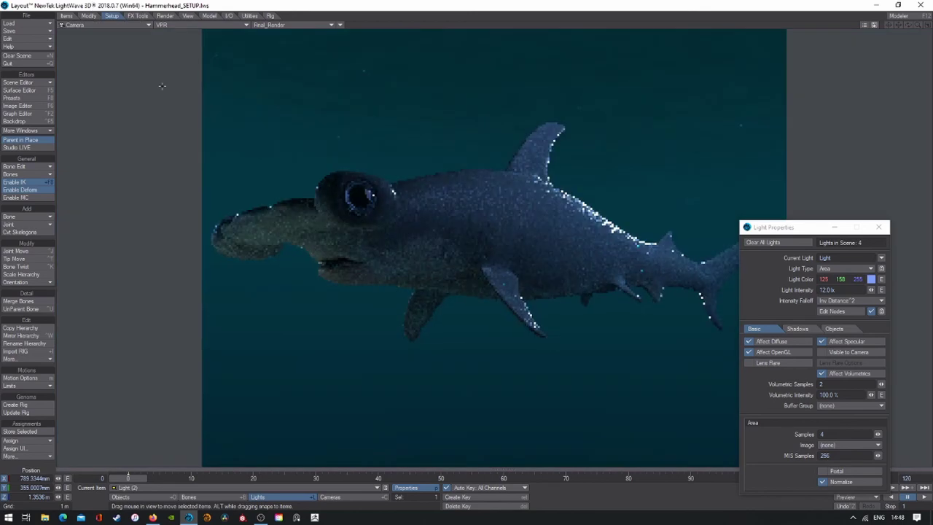
{"action": "left_click", "coordinate": [871, 279]}
{"action": "left_click", "coordinate": [340, 365]}
{"action": "key", "text": "Return"}
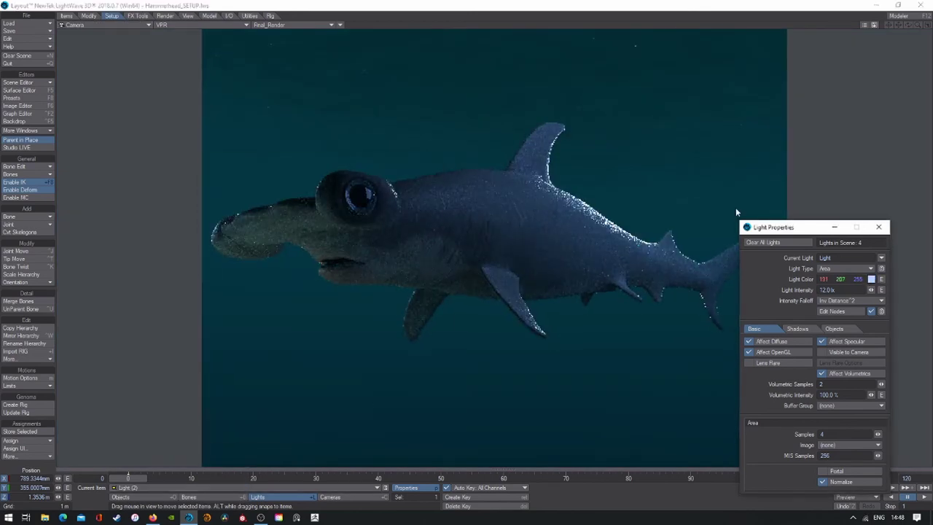
Step: Set the third area light to 6.0 lx with a softer blue colour, then select Light (1)
{"action": "left_click", "coordinate": [292, 413]}
{"action": "left_click", "coordinate": [831, 289]}
{"action": "type", "text": "6"}
{"action": "key", "text": "Return"}
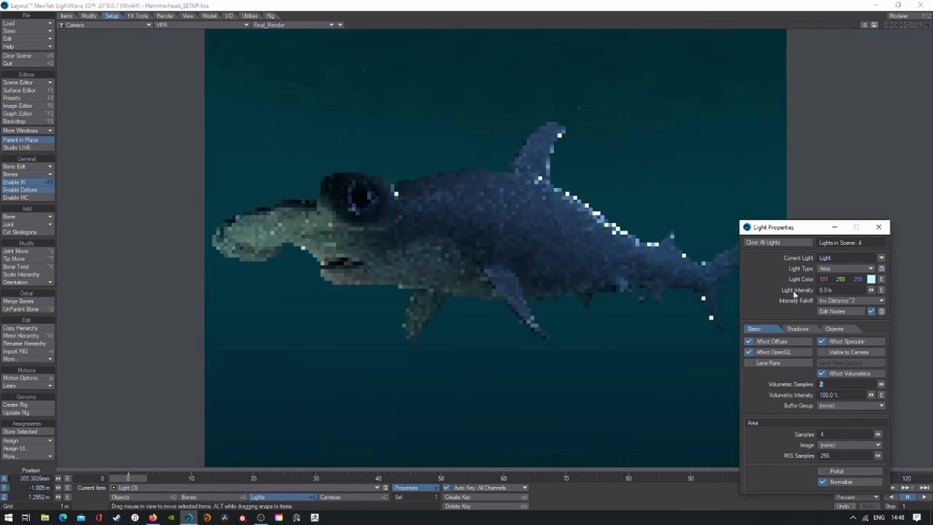
{"action": "left_click", "coordinate": [871, 279]}
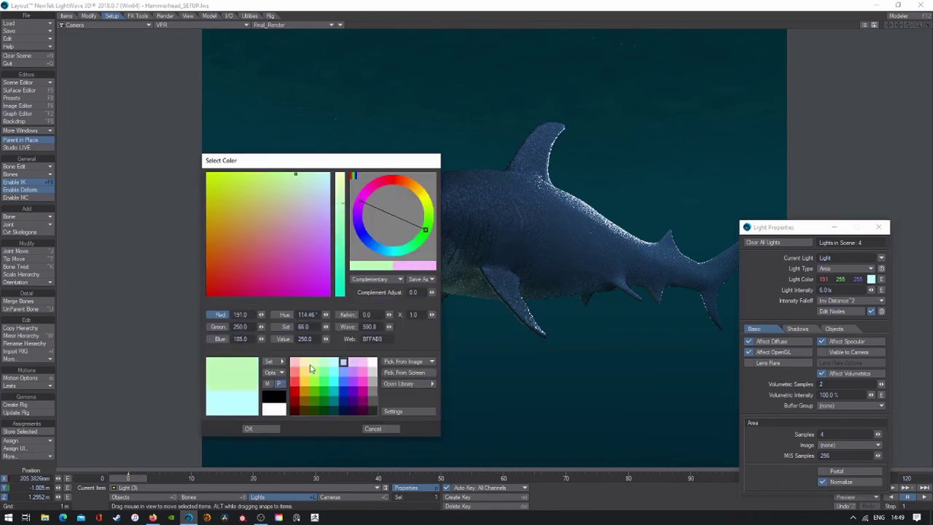
{"action": "left_click", "coordinate": [337, 364]}
{"action": "left_click", "coordinate": [248, 428]}
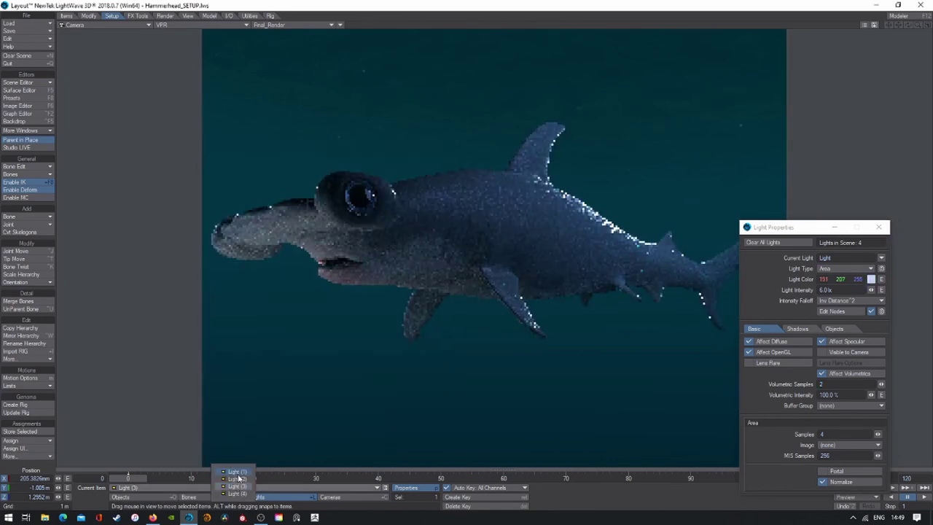
{"action": "left_click", "coordinate": [237, 472]}
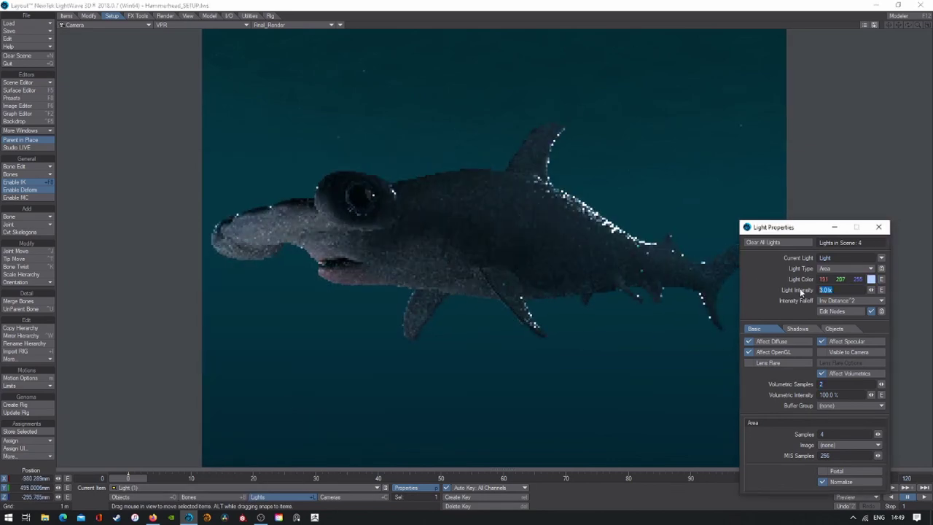
Step: Close the light settings, view through Light (4), and start adding another light
{"action": "left_click", "coordinate": [878, 226]}
{"action": "left_click", "coordinate": [146, 106]}
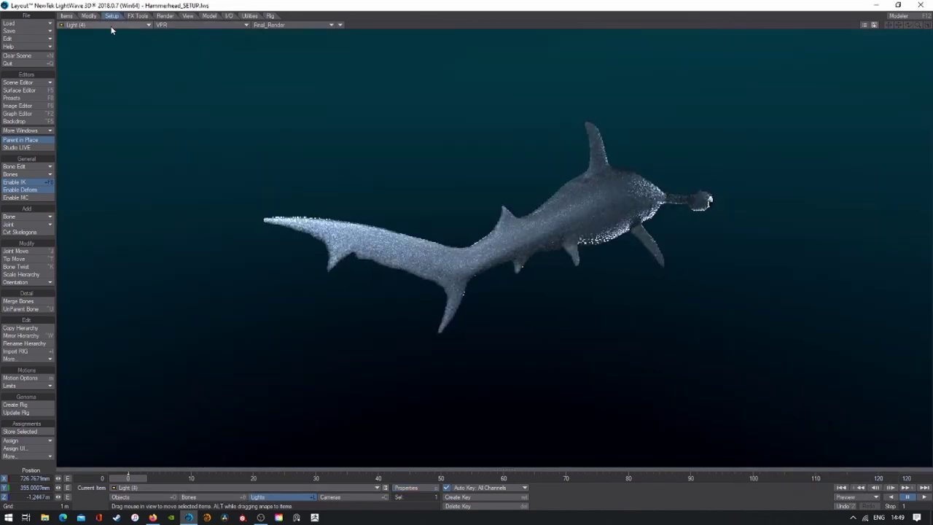
{"action": "left_click", "coordinate": [161, 25]}
{"action": "left_click", "coordinate": [109, 25]}
Step: Create Light (5) and begin recolouring the backdrop gradient keys in deep blues
{"action": "left_click", "coordinate": [102, 58]}
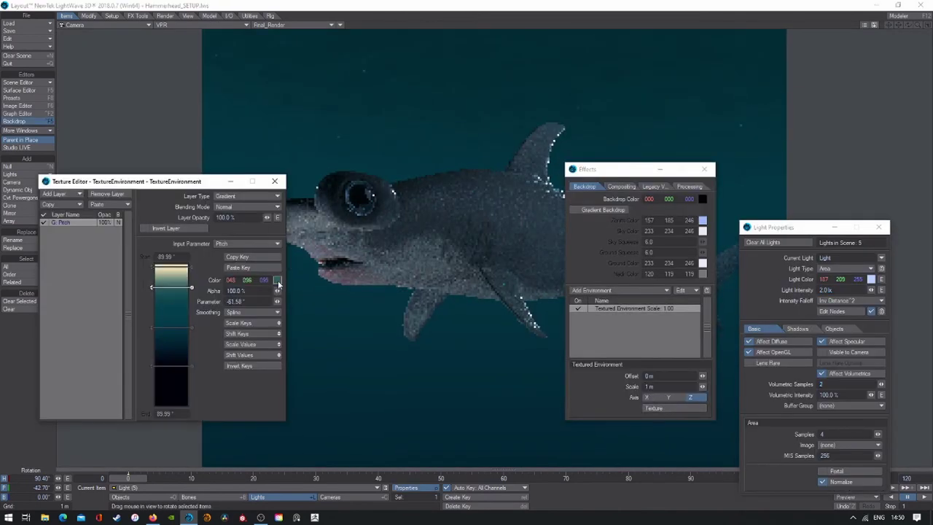
{"action": "left_click", "coordinate": [278, 281]}
{"action": "left_click", "coordinate": [316, 403]}
{"action": "left_click", "coordinate": [278, 280]}
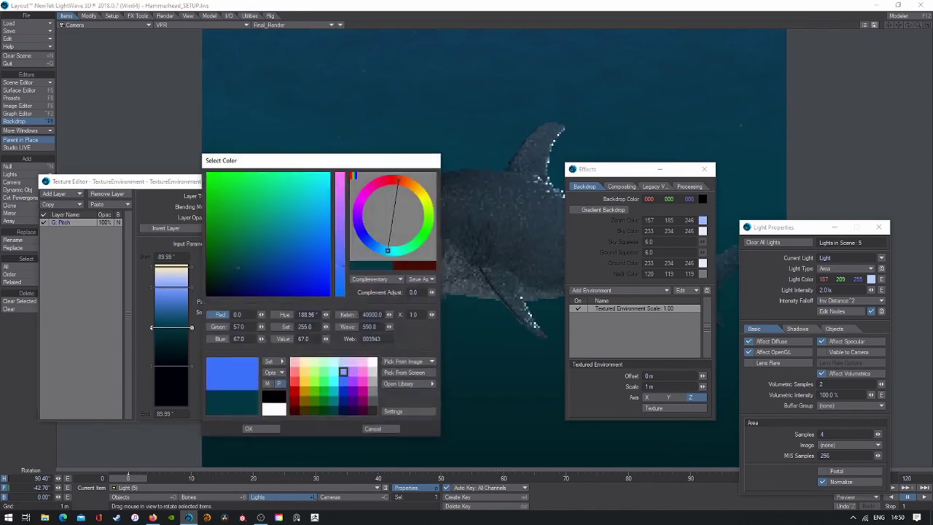
{"action": "left_click", "coordinate": [255, 428]}
{"action": "left_click", "coordinate": [278, 279]}
{"action": "left_click", "coordinate": [255, 428]}
Step: Set the top gradient key to dark blue 0 45 85 and move it lower
{"action": "left_click", "coordinate": [277, 280]}
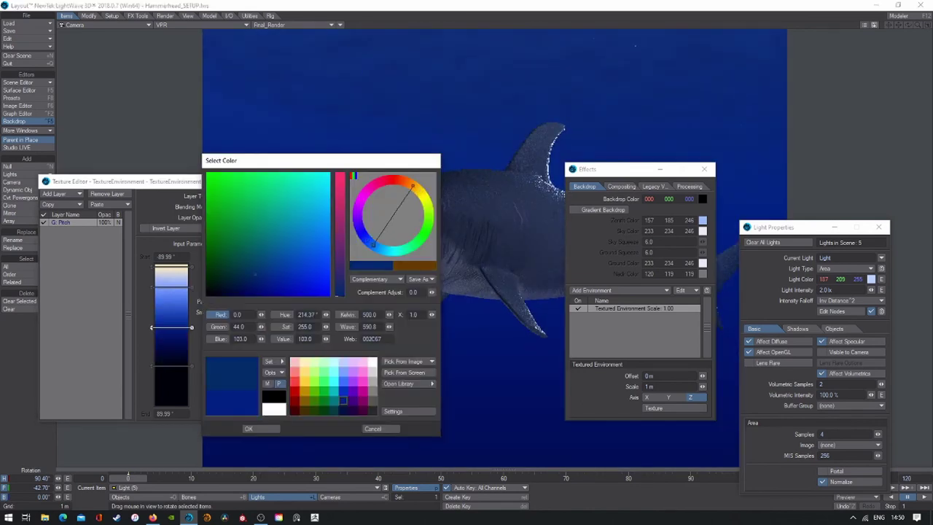
{"action": "left_click", "coordinate": [259, 426]}
{"action": "left_click", "coordinate": [278, 279]}
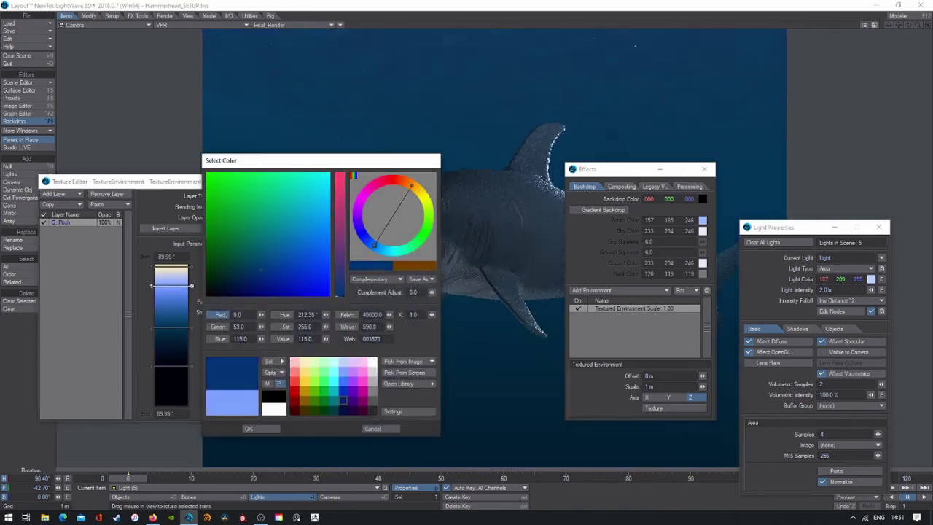
{"action": "left_click", "coordinate": [255, 428]}
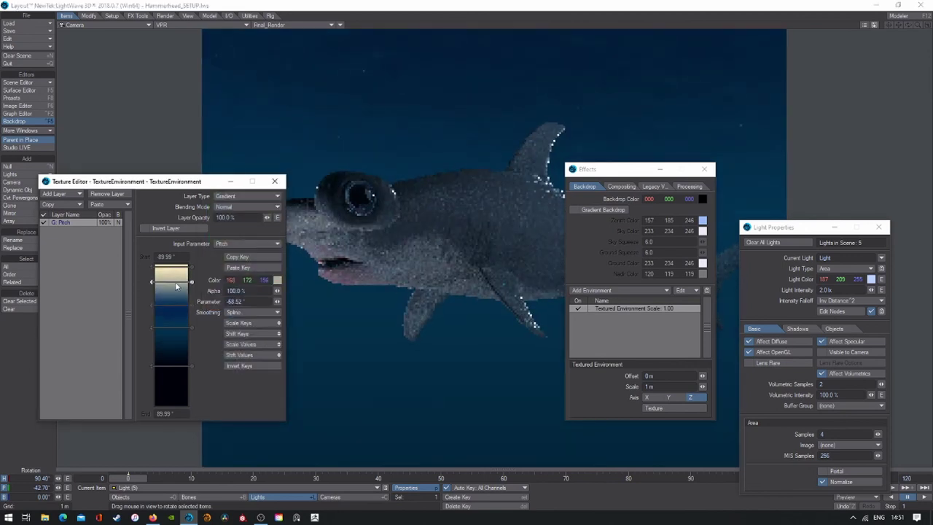
{"action": "left_click_drag", "start_coordinate": [171, 326], "coordinate": [174, 354]}
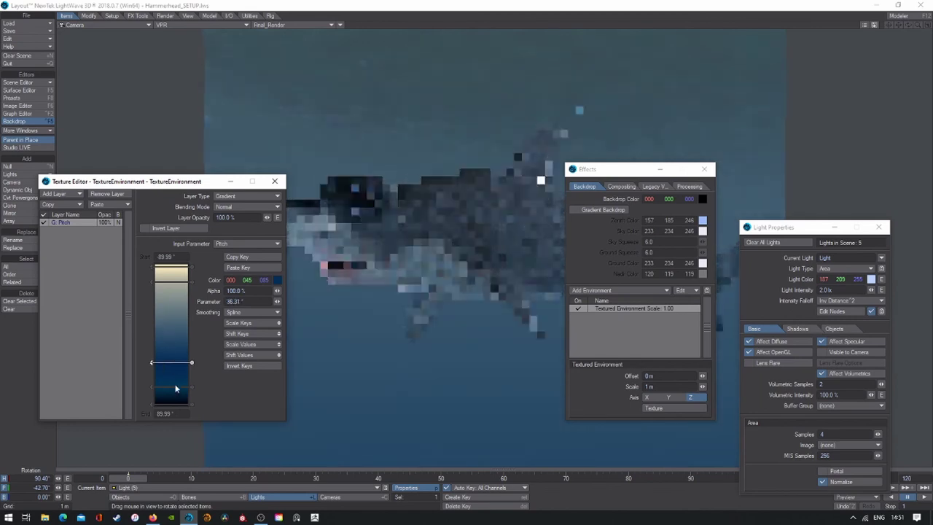
Step: Set the bottom key to very dark blue 0 11 55, raise it slightly, and close the panels
{"action": "left_click", "coordinate": [278, 279]}
{"action": "left_click", "coordinate": [247, 429]}
{"action": "left_click_drag", "start_coordinate": [173, 386], "coordinate": [173, 373]}
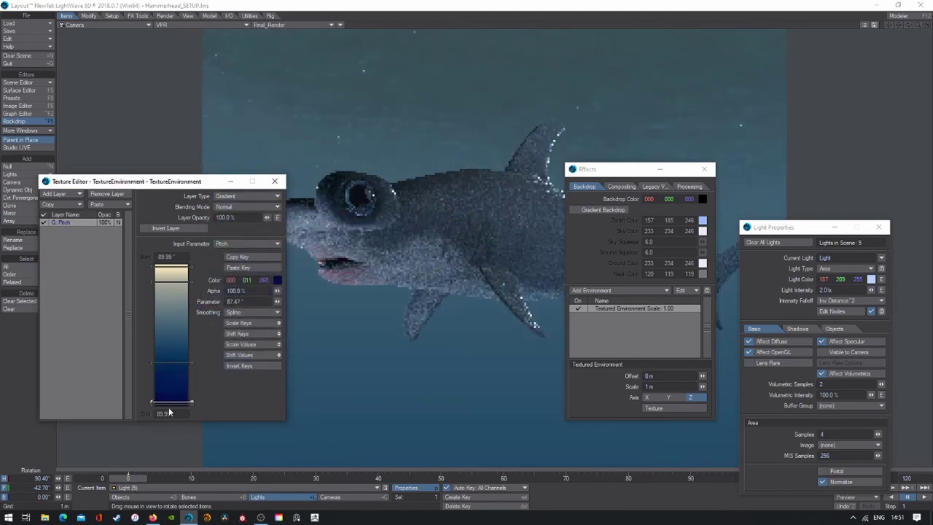
{"action": "key", "text": "Tab"}
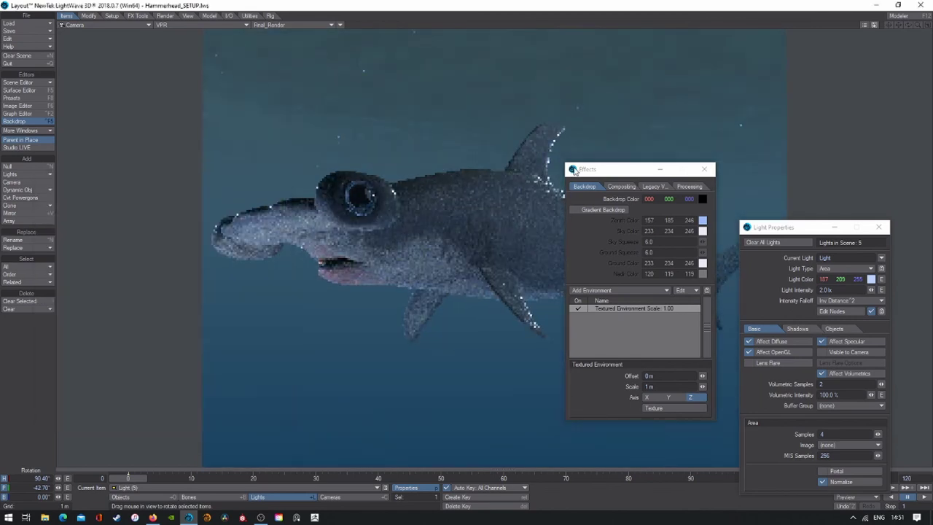
Step: Select the camera, rotate it up toward the shark, and switch to shaded solid display
{"action": "key", "text": "shift+c"}
{"action": "left_click_drag", "start_coordinate": [137, 30], "coordinate": [180, 179]}
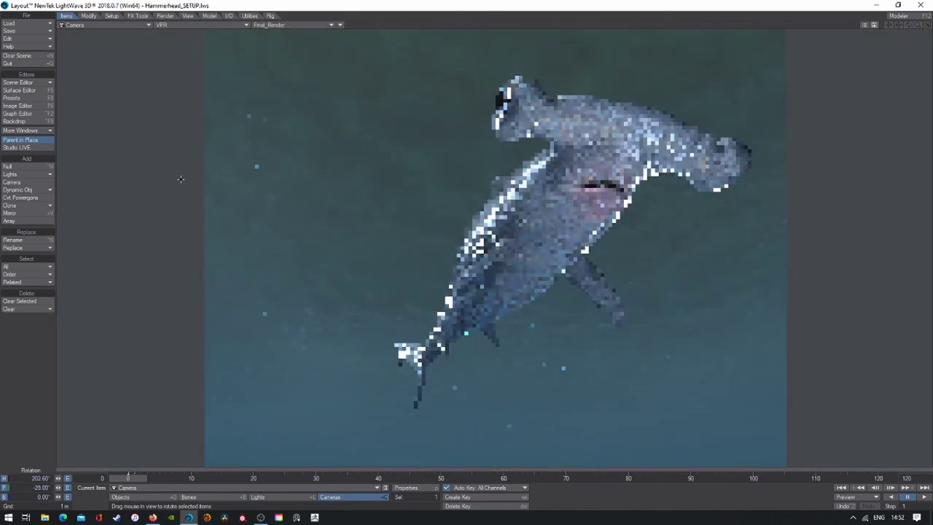
{"action": "left_click", "coordinate": [162, 25]}
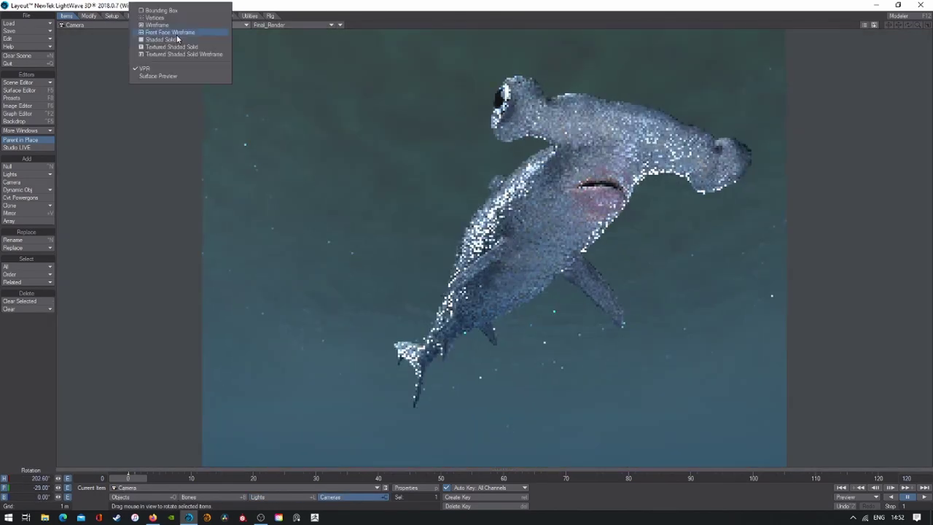
{"action": "left_click", "coordinate": [167, 57]}
Step: Turn the camera to the shark's side, return to the VPR render, and level the view
{"action": "mouse_move", "coordinate": [168, 58]}
{"action": "left_mouse_down"}
{"action": "mouse_move", "coordinate": [224, 64]}
{"action": "mouse_move", "coordinate": [182, 66]}
{"action": "left_mouse_up"}
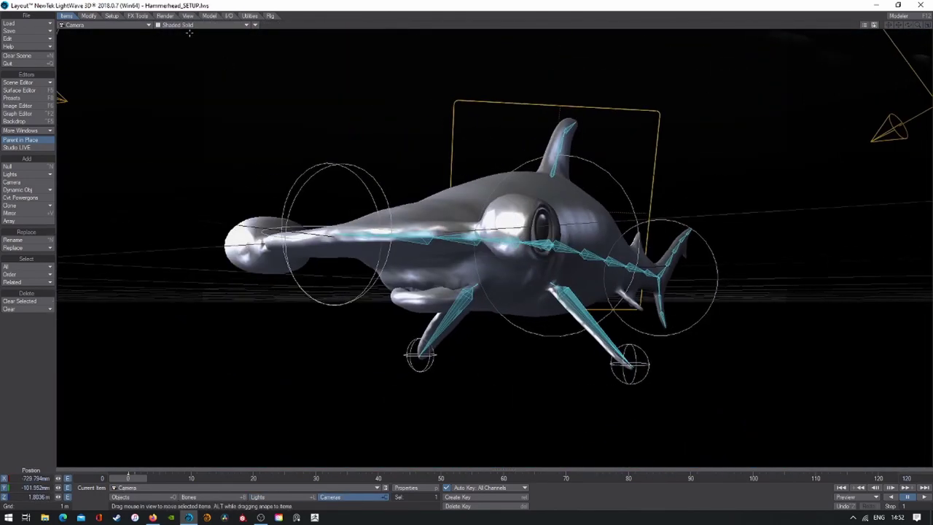
{"action": "left_click", "coordinate": [162, 24]}
{"action": "left_click", "coordinate": [168, 29]}
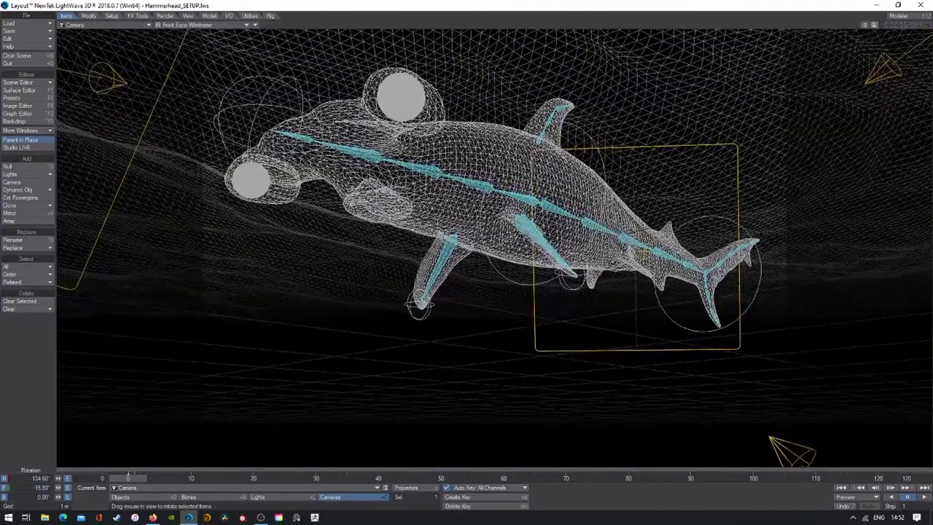
{"action": "key", "text": "p"}
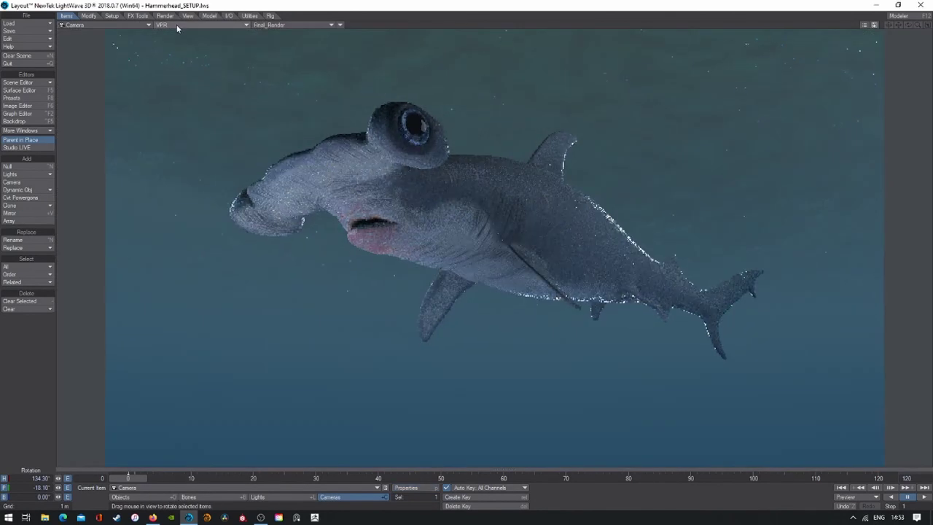
{"action": "left_click_drag", "start_coordinate": [177, 43], "coordinate": [156, 23]}
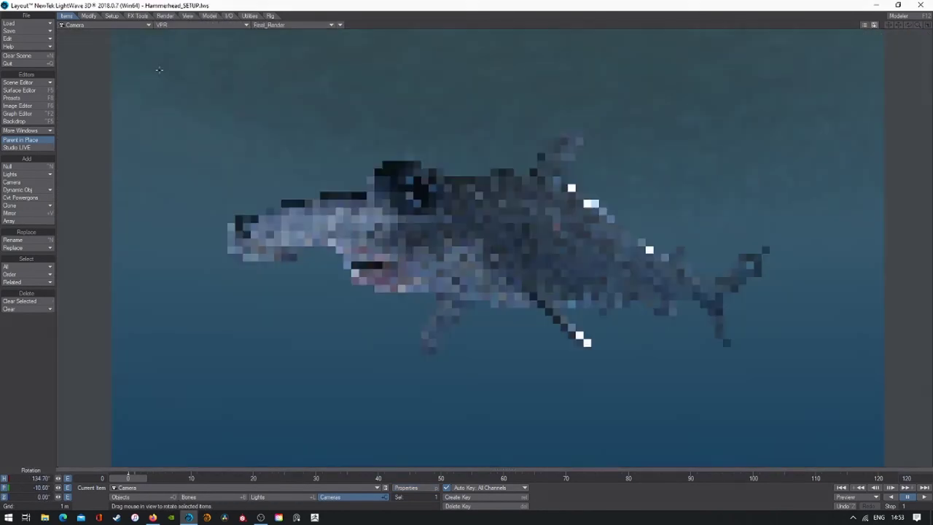